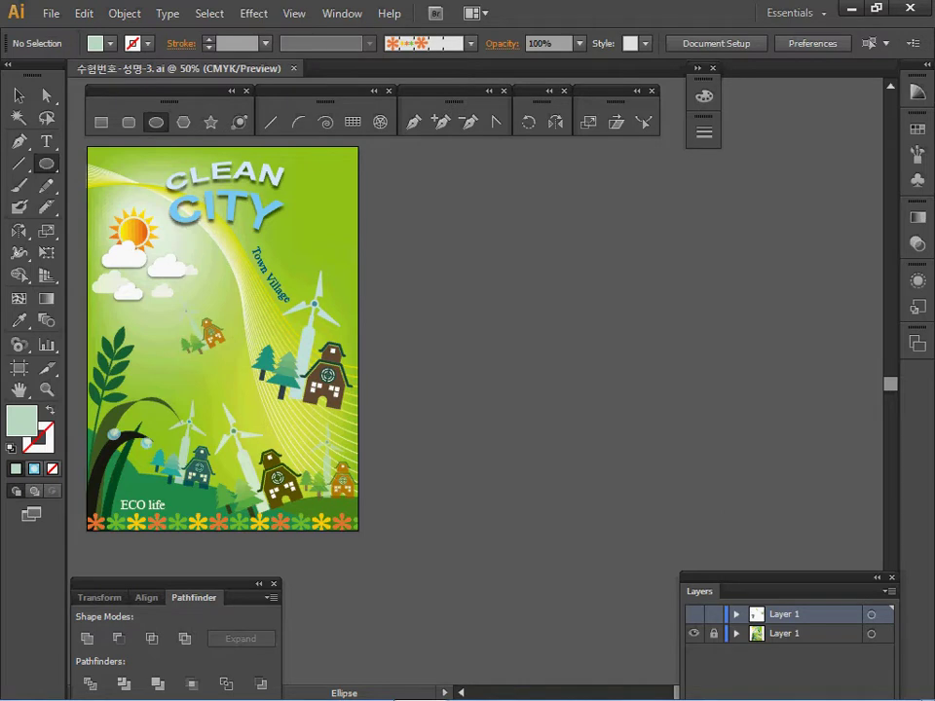
- Hide the locked poster layer and show the layer holding the separate wind turbine, house and tree artwork
{"action": "key", "text": "ctrl+y"}
{"action": "scroll", "coordinate": [429, 273], "scroll_direction": "up", "scroll_amount": 2}
{"action": "left_click_drag", "start_coordinate": [448, 283], "coordinate": [221, 173]}
{"action": "scroll", "coordinate": [475, 382], "scroll_direction": "up", "scroll_amount": 1}
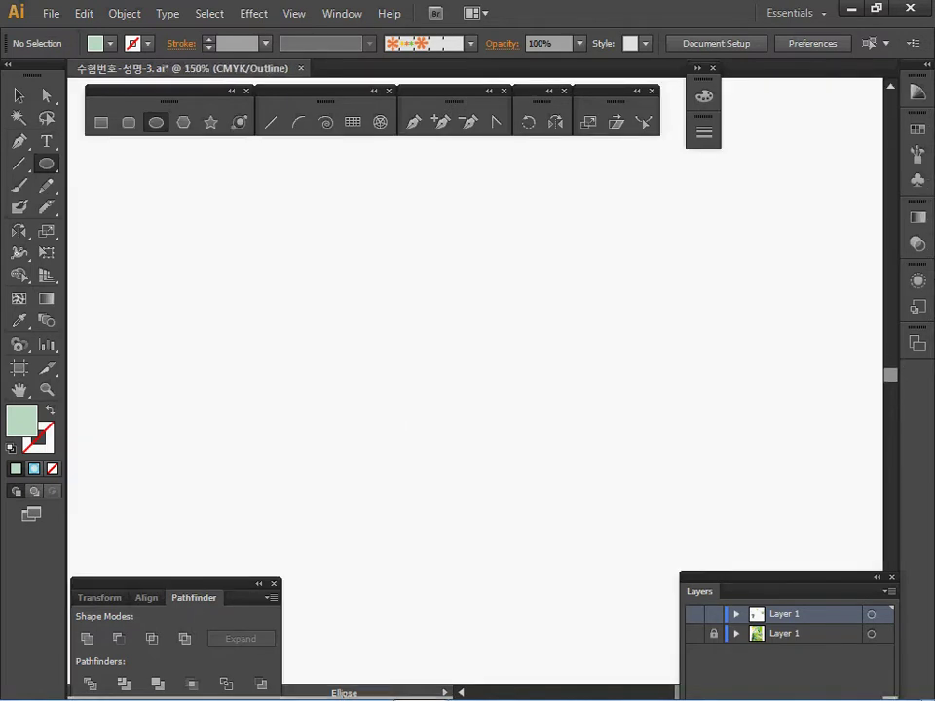
{"action": "key", "text": "ctrl+y"}
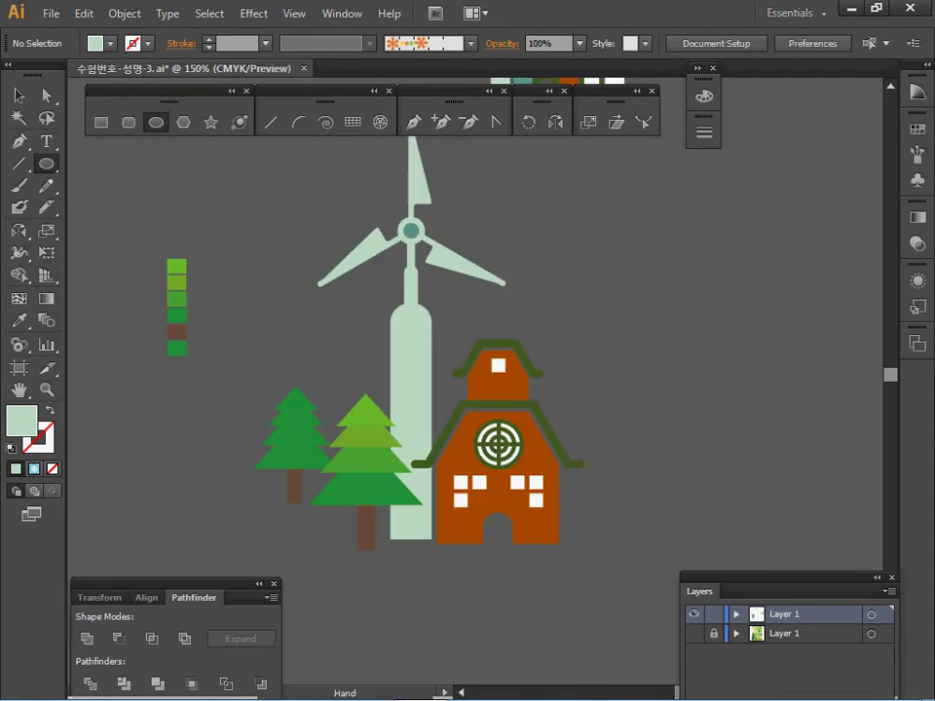
- Draw a 7 mm by 7 mm pale green circle in the empty area beside the turbine and house artwork
{"action": "left_click_drag", "start_coordinate": [507, 292], "coordinate": [431, 286]}
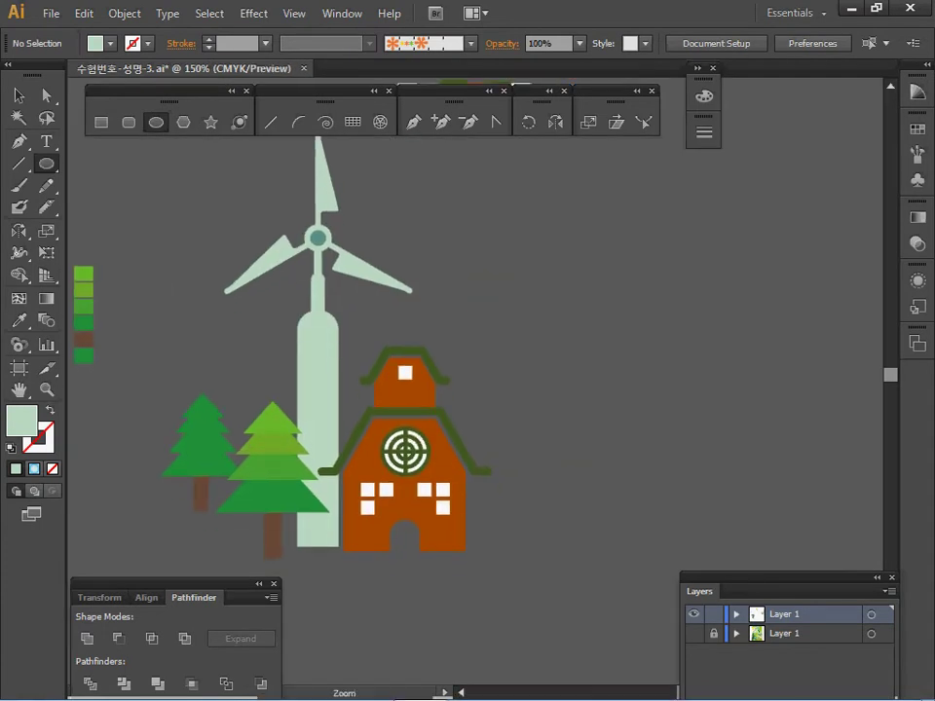
{"action": "left_click_drag", "start_coordinate": [432, 286], "coordinate": [416, 335]}
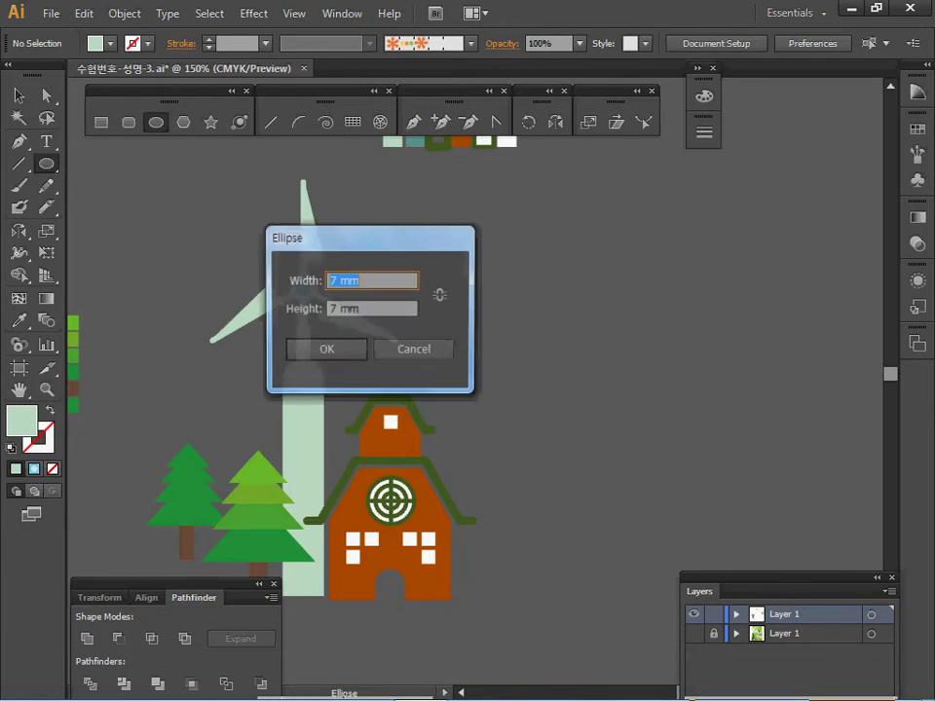
{"action": "key", "text": "Tab"}
{"action": "key", "text": "Tab"}
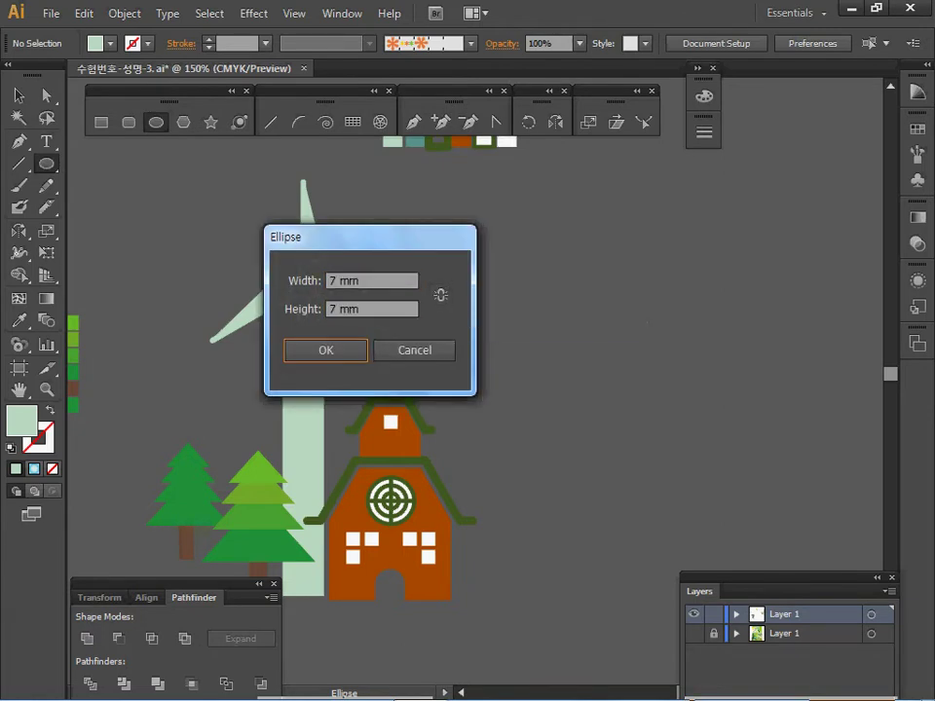
{"action": "key", "text": "Return"}
{"action": "key", "text": "v"}
{"action": "left_click_drag", "start_coordinate": [636, 306], "coordinate": [736, 246]}
{"action": "left_click", "coordinate": [605, 300], "text": "ctrl"}
{"action": "left_click_drag", "start_coordinate": [594, 324], "coordinate": [594, 319]}
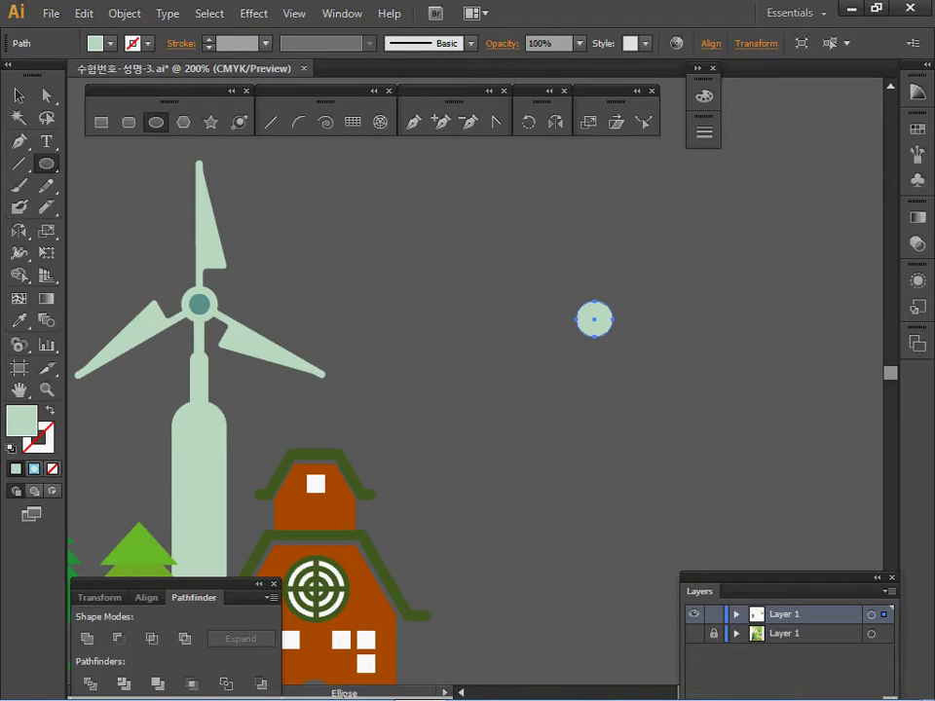
- Add a concentric inner circle, slightly over half the diameter, from the centre of the pale green circle
{"action": "key", "text": "alt"}
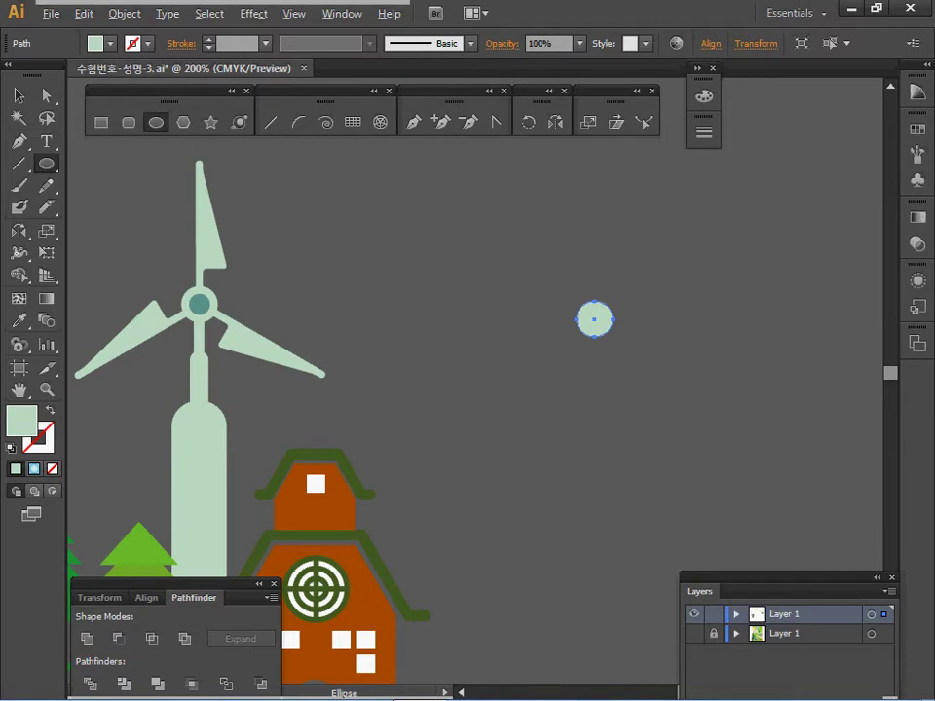
{"action": "left_click", "coordinate": [594, 319], "text": "alt"}
{"action": "type", "text": "6"}
{"action": "key", "text": "Tab"}
{"action": "type", "text": "6"}
{"action": "key", "text": "Return"}
{"action": "key", "text": "space"}
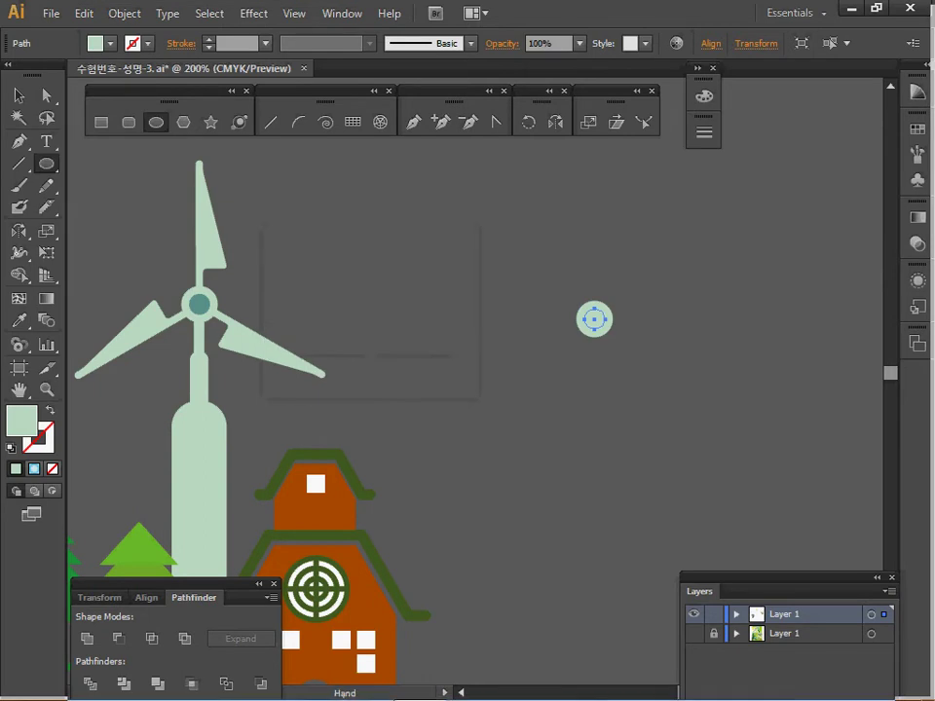
- Fill the inner circle with the teal colour sampled from the swatch row above the turbine
{"action": "left_click_drag", "start_coordinate": [594, 320], "coordinate": [617, 372]}
{"action": "key", "text": "i"}
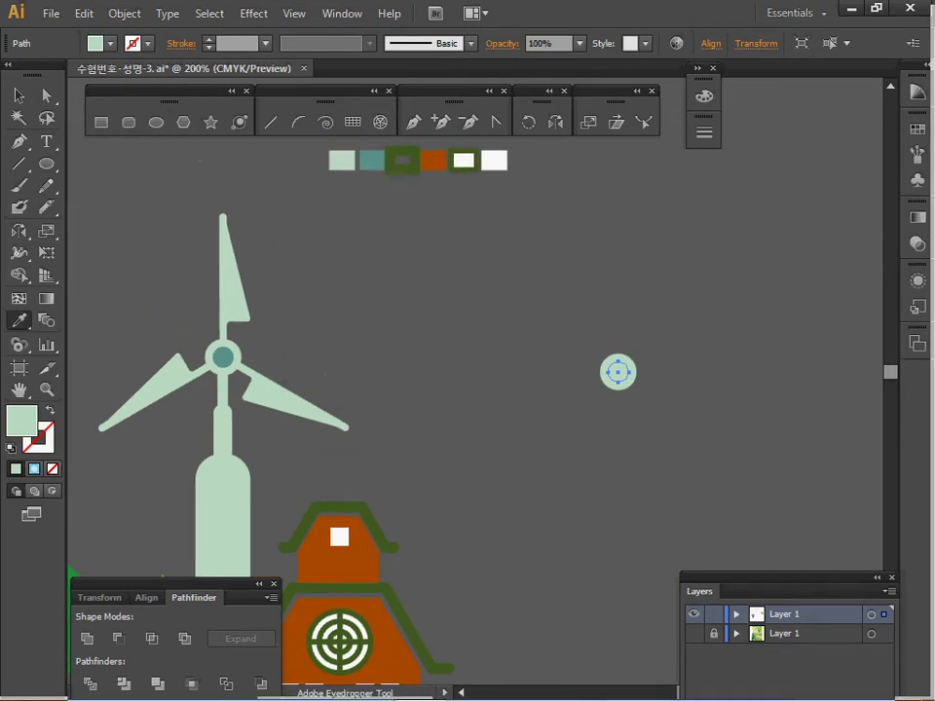
{"action": "left_click", "coordinate": [372, 161]}
{"action": "key", "text": "space"}
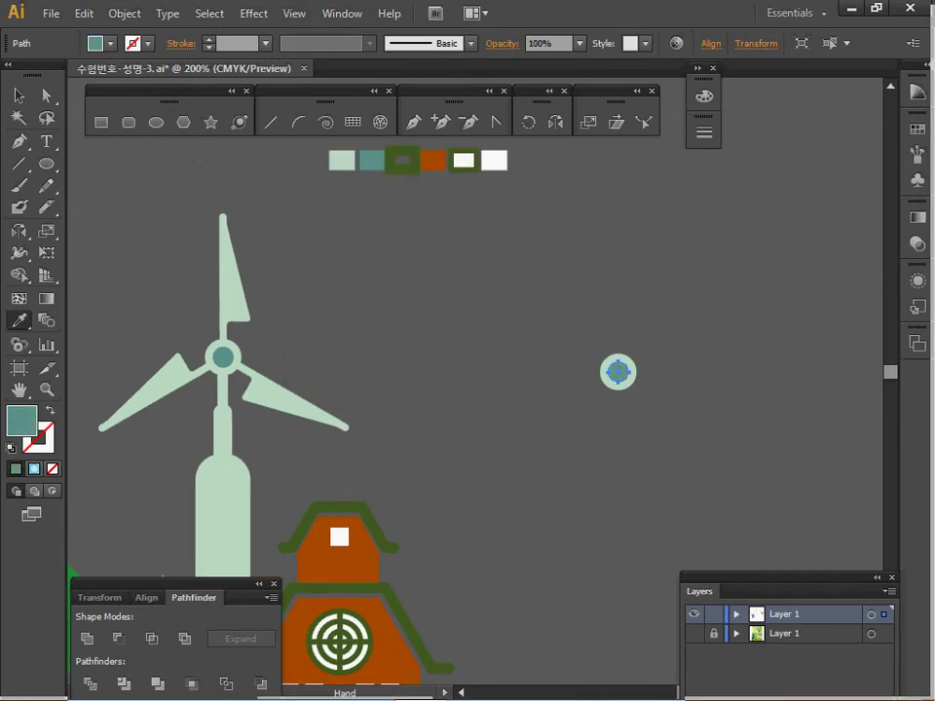
{"action": "left_click_drag", "start_coordinate": [467, 389], "coordinate": [471, 389]}
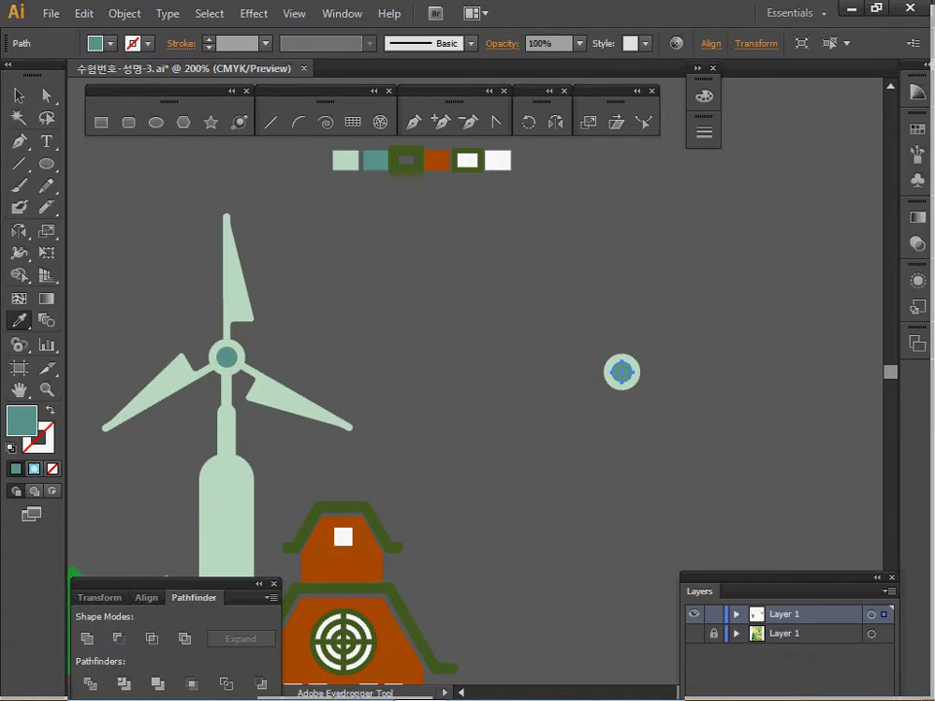
- Draw a 1.5 mm by 27 mm pale green rectangle and stand it upright centred above the teal hub
{"action": "key", "text": "m"}
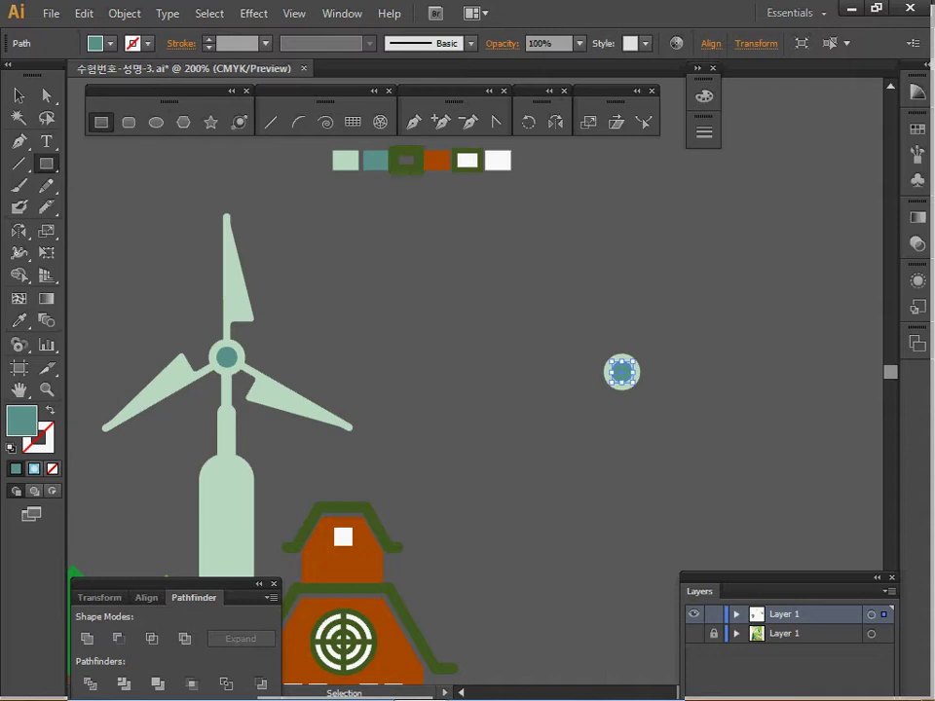
{"action": "key", "text": "ctrl+shift+a"}
{"action": "left_click", "coordinate": [635, 372], "text": "ctrl"}
{"action": "key", "text": "ctrl+shift+a"}
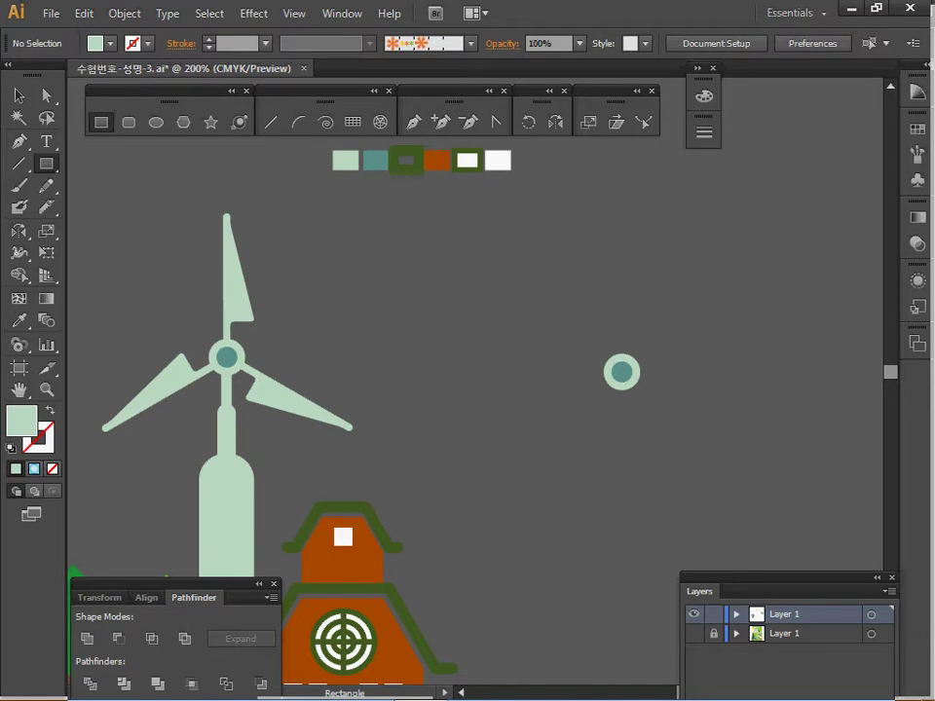
{"action": "left_click", "coordinate": [621, 372]}
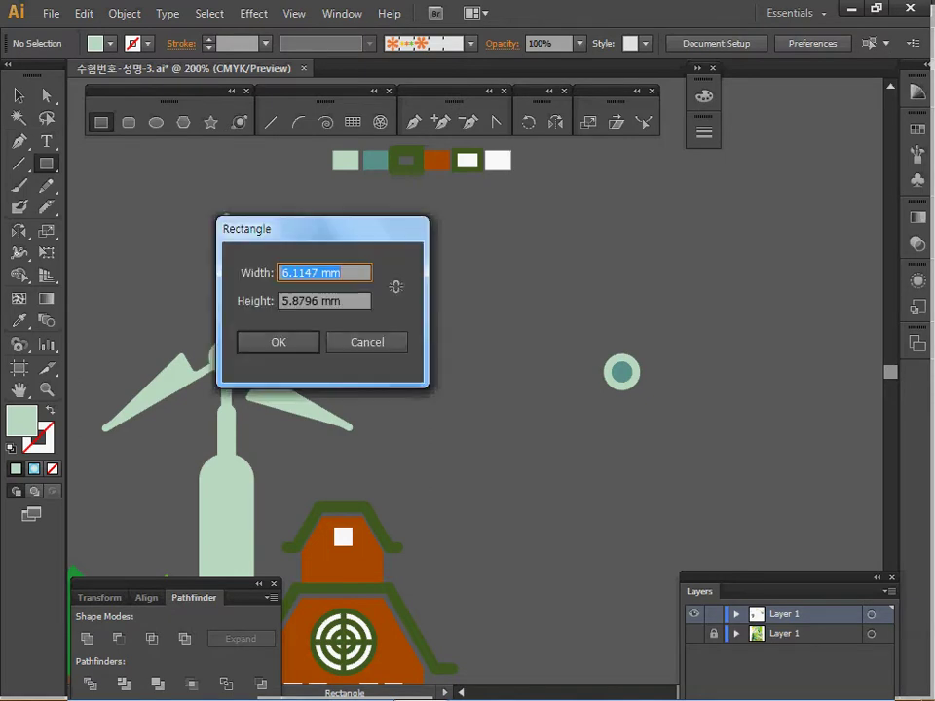
{"action": "type", "text": "1.5"}
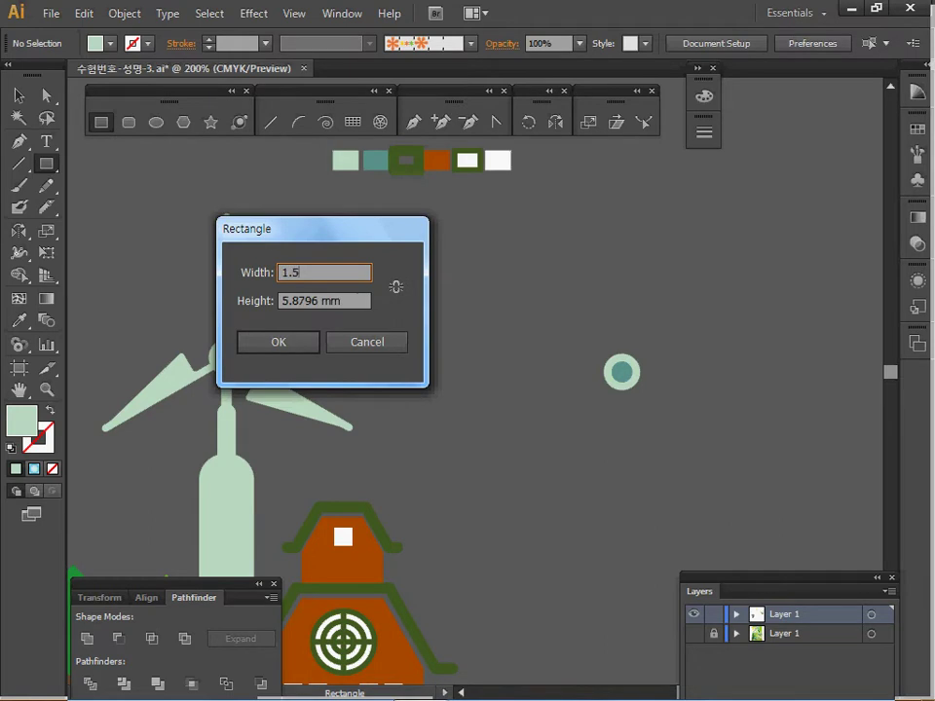
{"action": "key", "text": "Tab"}
{"action": "key", "text": "BackSpace"}
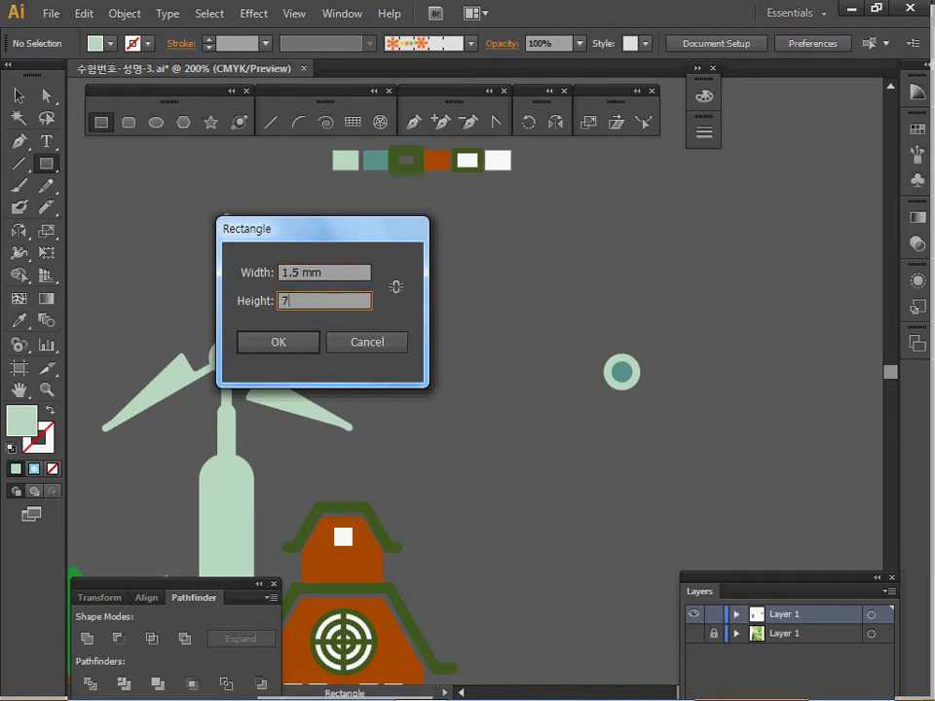
{"action": "type", "text": "27"}
{"action": "key", "text": "Return"}
{"action": "left_click_drag", "start_coordinate": [618, 265], "coordinate": [618, 293]}
{"action": "key", "text": "ctrl"}
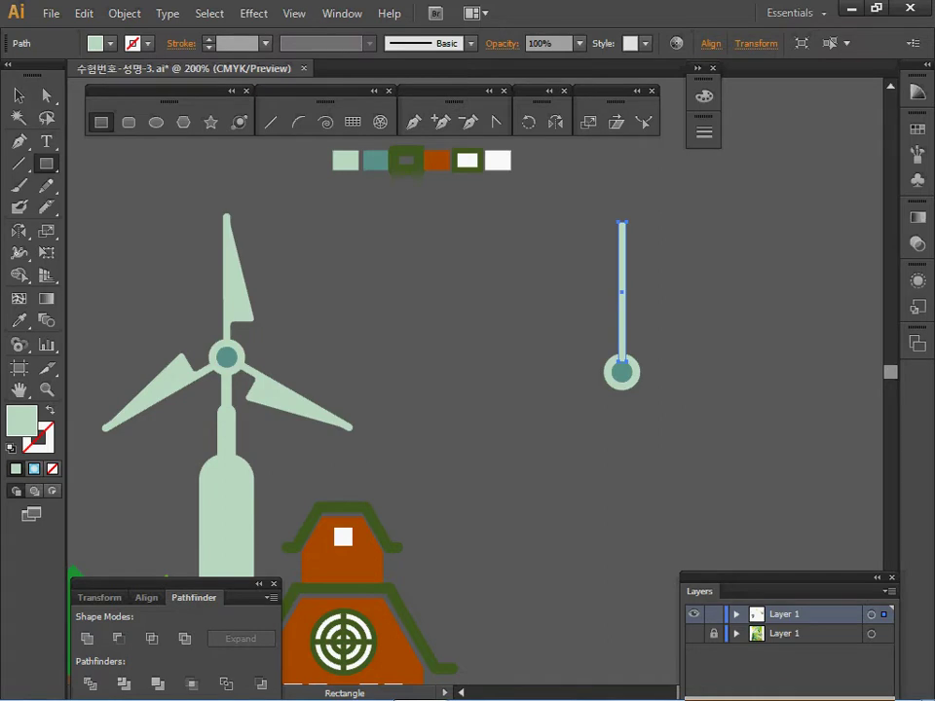
- Draw a wider, shorter rectangle along the upright bar's right edge and adjust it to touch the bar
{"action": "left_click_drag", "start_coordinate": [625, 234], "coordinate": [652, 342]}
{"action": "left_click_drag", "start_coordinate": [638, 292], "coordinate": [639, 287]}
{"action": "key", "text": "Left"}
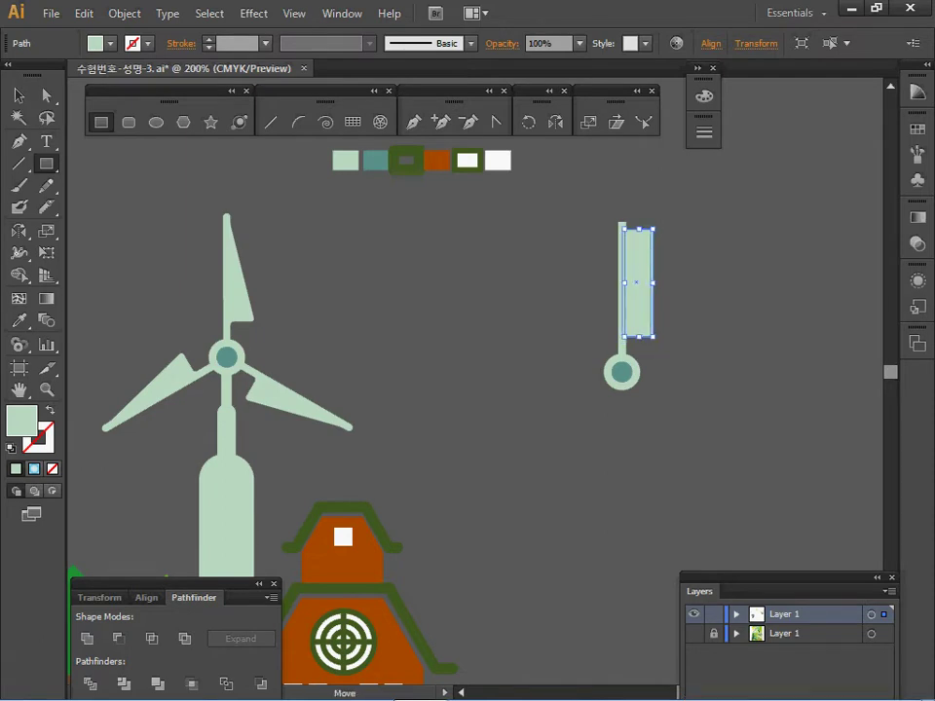
{"action": "key", "text": "Right"}
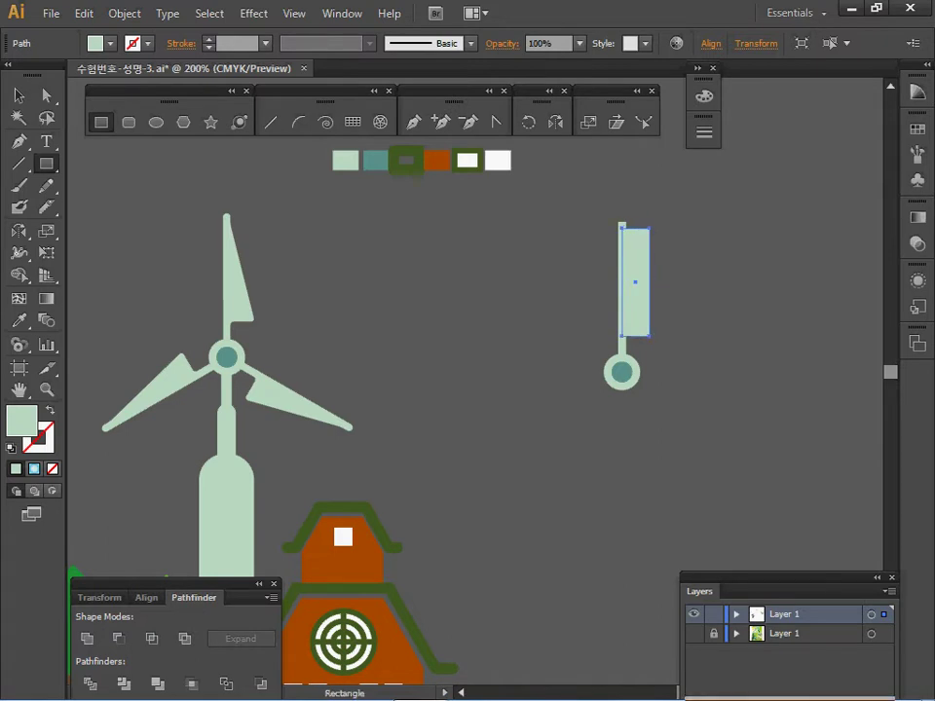
- Delete the wide rectangle's upper-right anchor point to turn it into a triangular blade
{"action": "key", "text": "minus"}
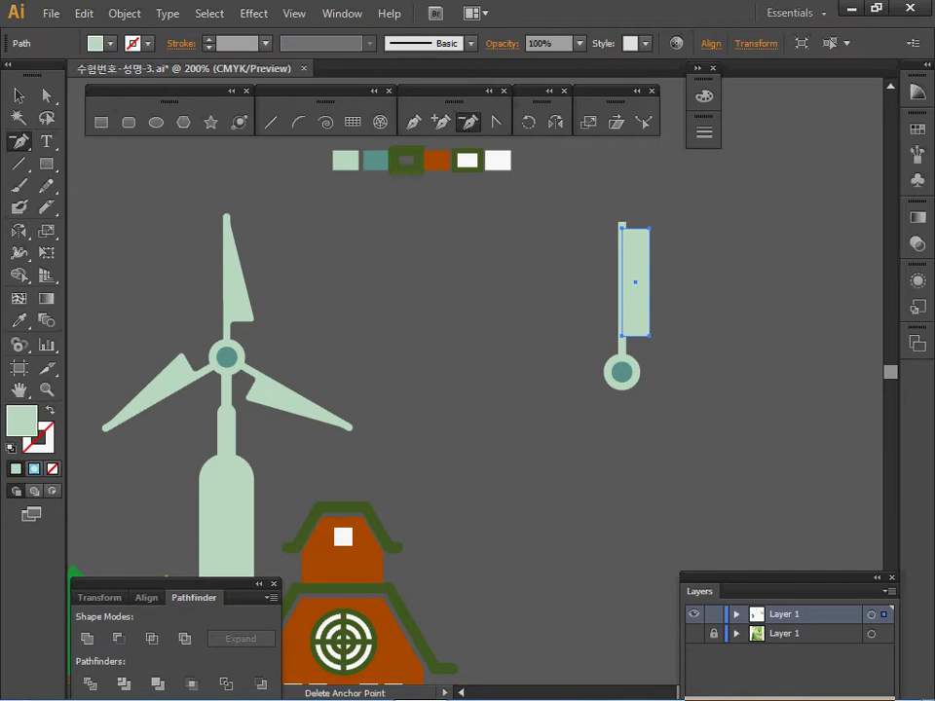
{"action": "left_click", "coordinate": [648, 229]}
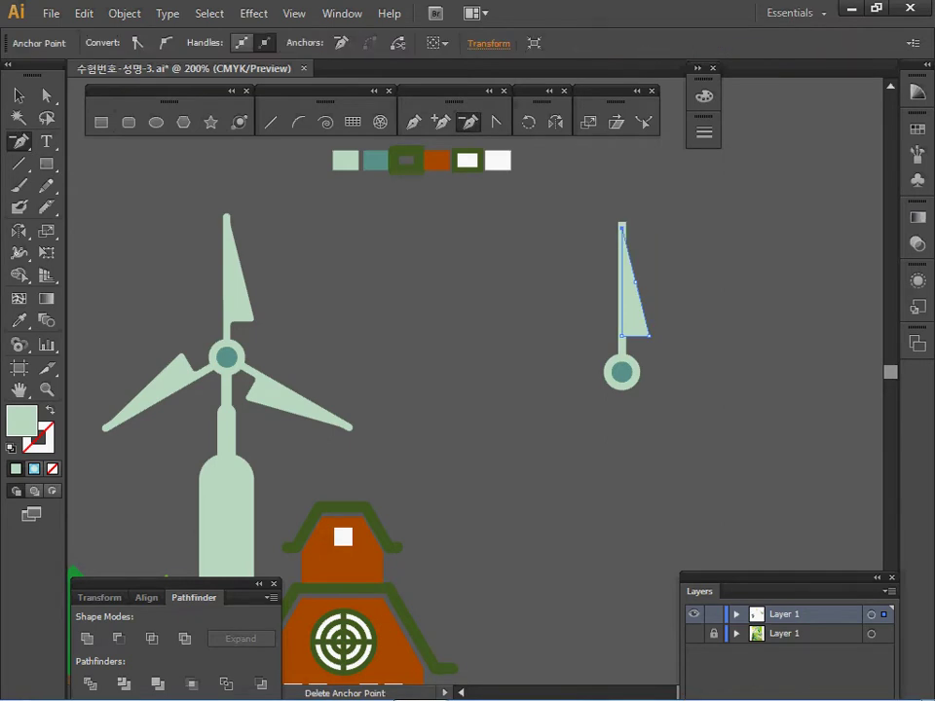
{"action": "key", "text": "ctrl+shift+a"}
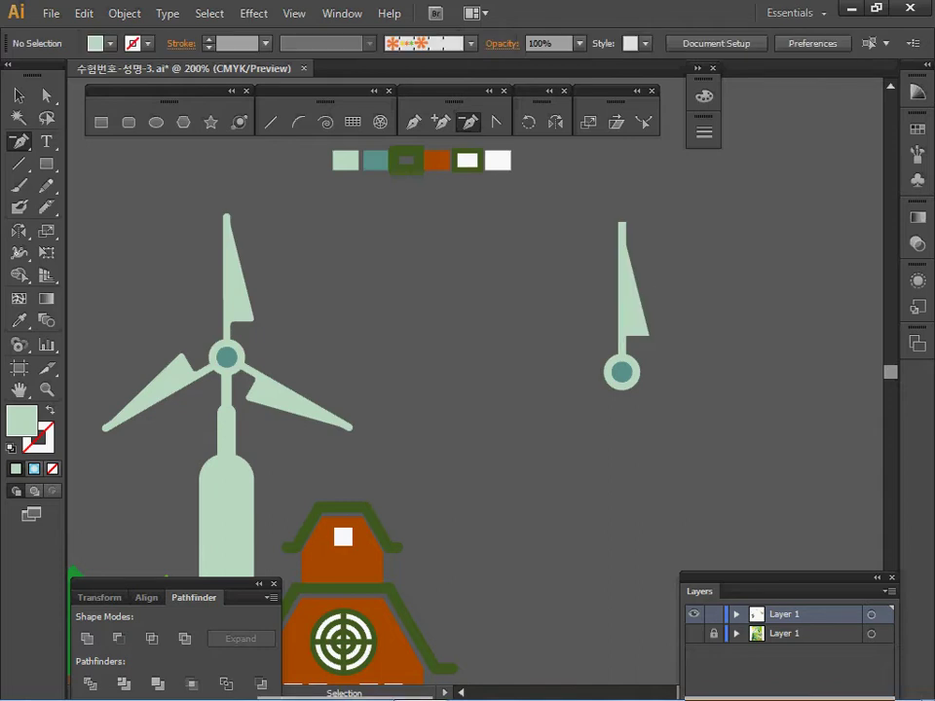
- Shift the triangle slightly against the upright bar and unite both into one blade shape
{"action": "left_click_drag", "start_coordinate": [633, 312], "coordinate": [636, 310]}
{"action": "left_click_drag", "start_coordinate": [675, 262], "coordinate": [613, 286]}
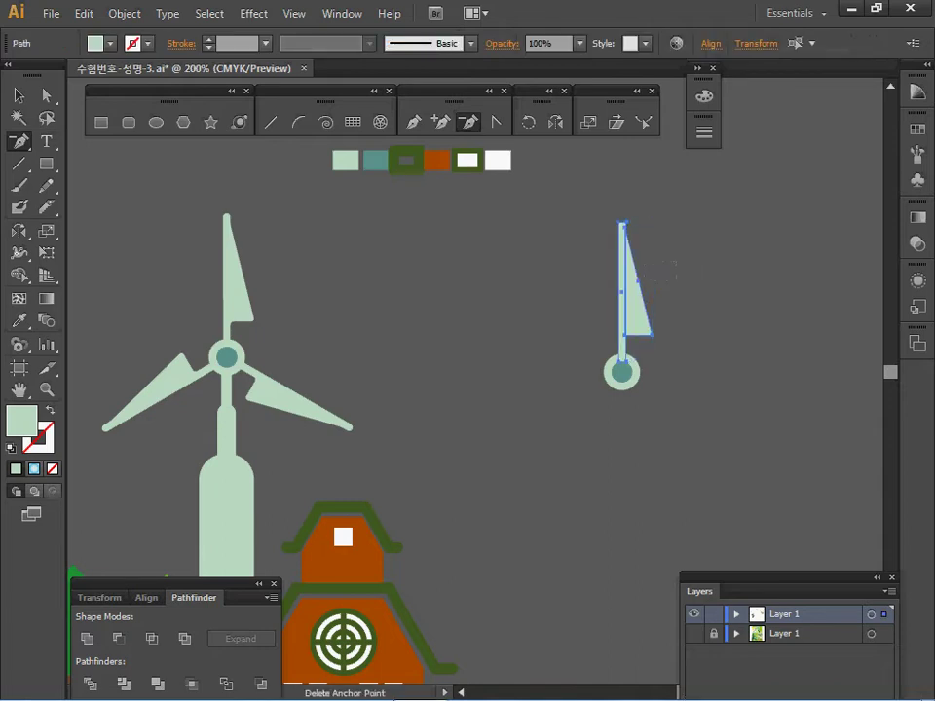
{"action": "left_click", "coordinate": [88, 639]}
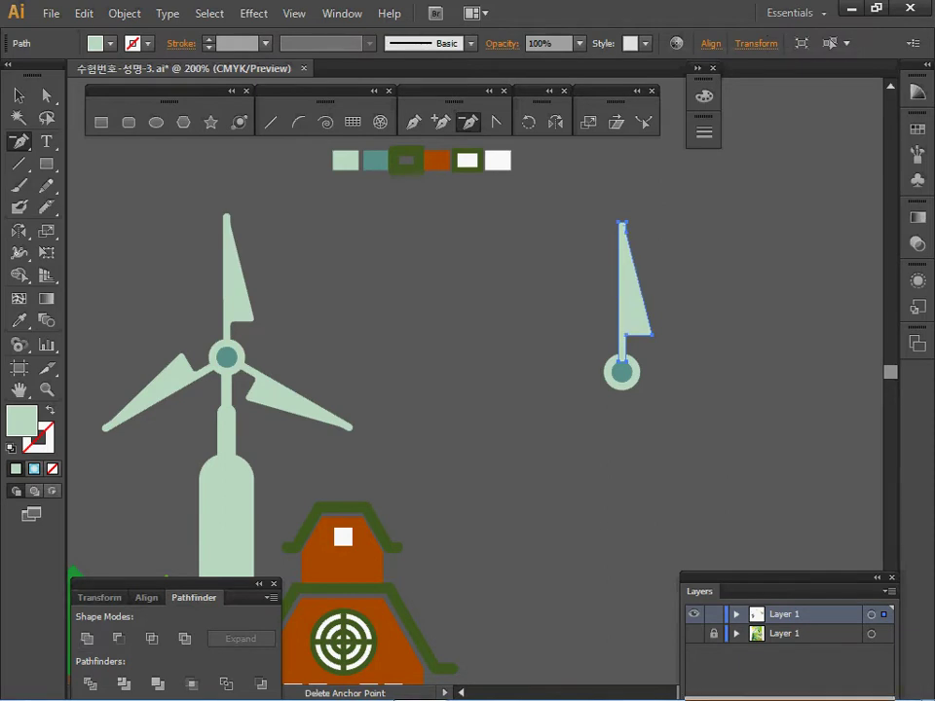
- Apply Round Corners with a 0.7 mm radius to the blade and expand its appearance
{"action": "left_click", "coordinate": [633, 313], "text": "ctrl"}
{"action": "left_click", "coordinate": [509, 331], "text": "ctrl"}
{"action": "left_click_drag", "start_coordinate": [508, 330], "coordinate": [503, 245]}
{"action": "left_click", "coordinate": [253, 13]}
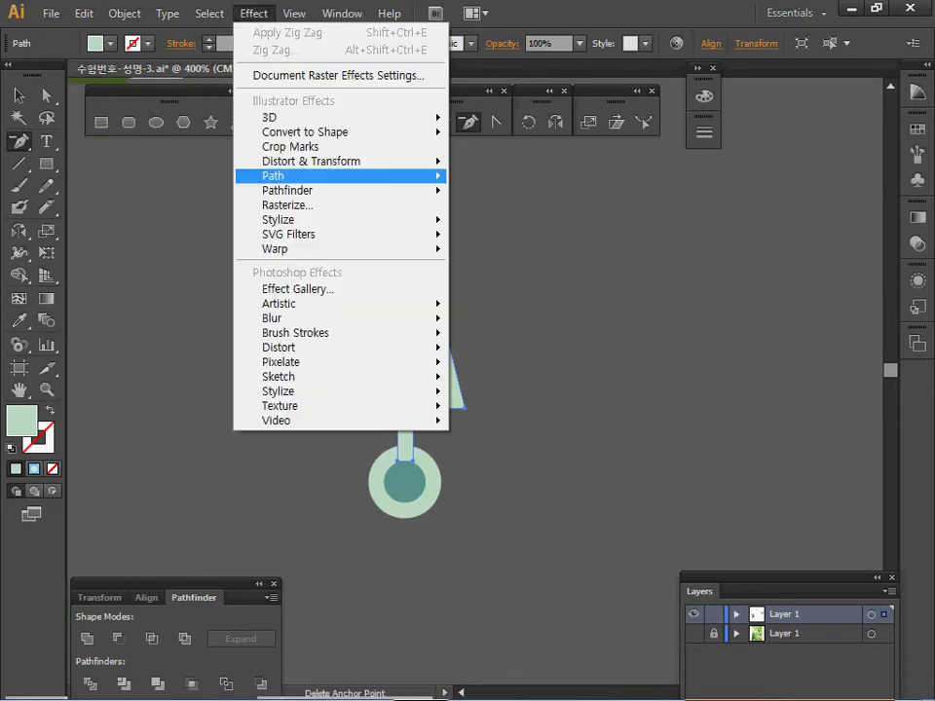
{"action": "mouse_move", "coordinate": [292, 219]}
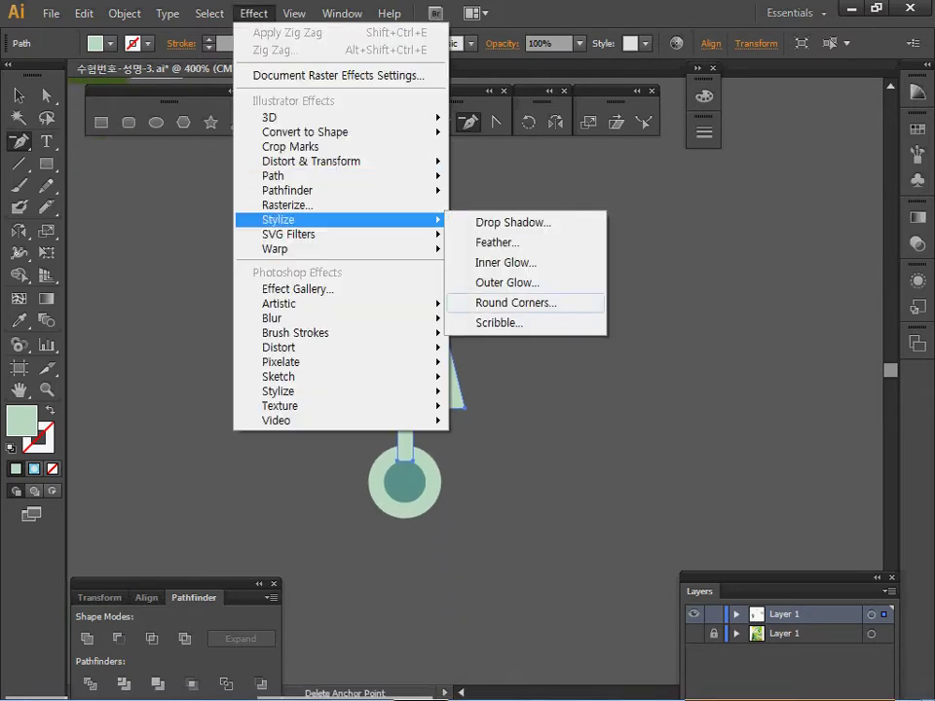
{"action": "left_click", "coordinate": [516, 302]}
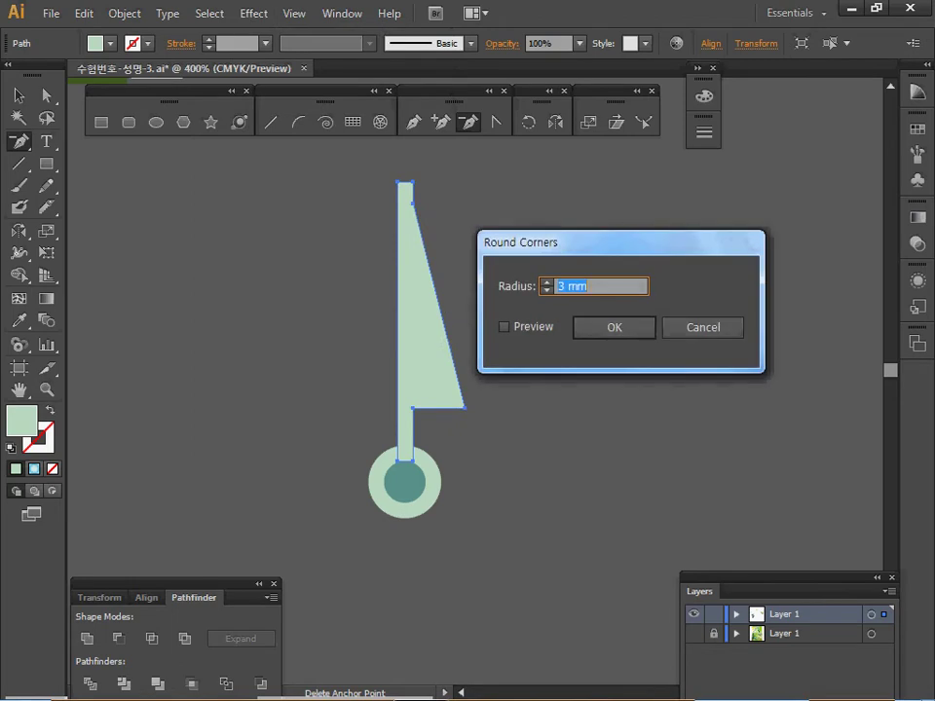
{"action": "left_click", "coordinate": [505, 327]}
{"action": "double_click", "coordinate": [573, 287]}
{"action": "type", "text": ".7"}
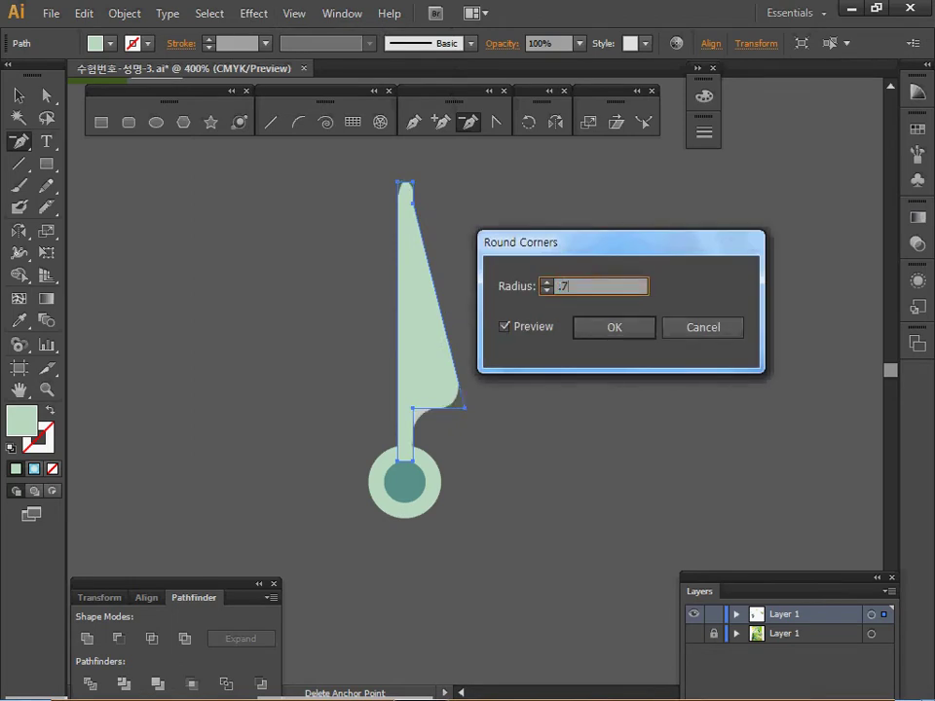
{"action": "key", "text": "Return"}
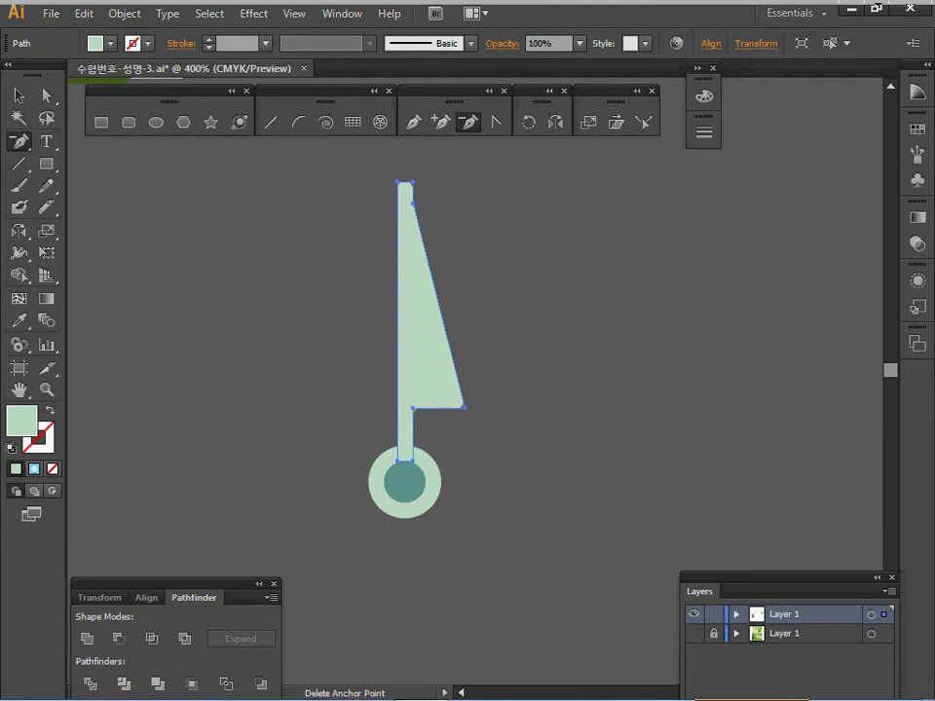
{"action": "left_click", "coordinate": [124, 14]}
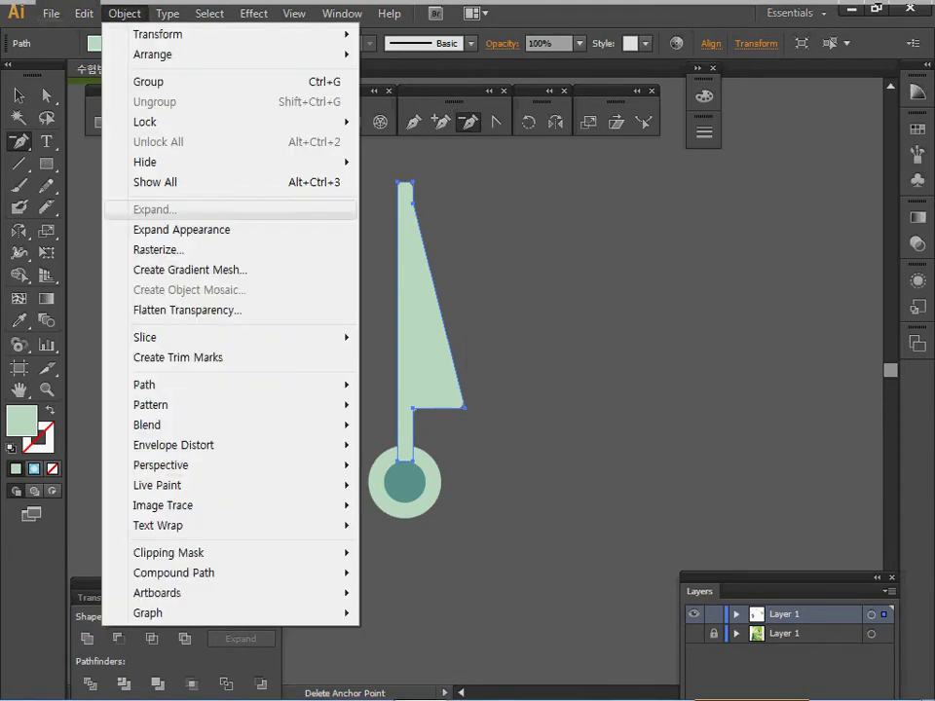
{"action": "left_click", "coordinate": [182, 230]}
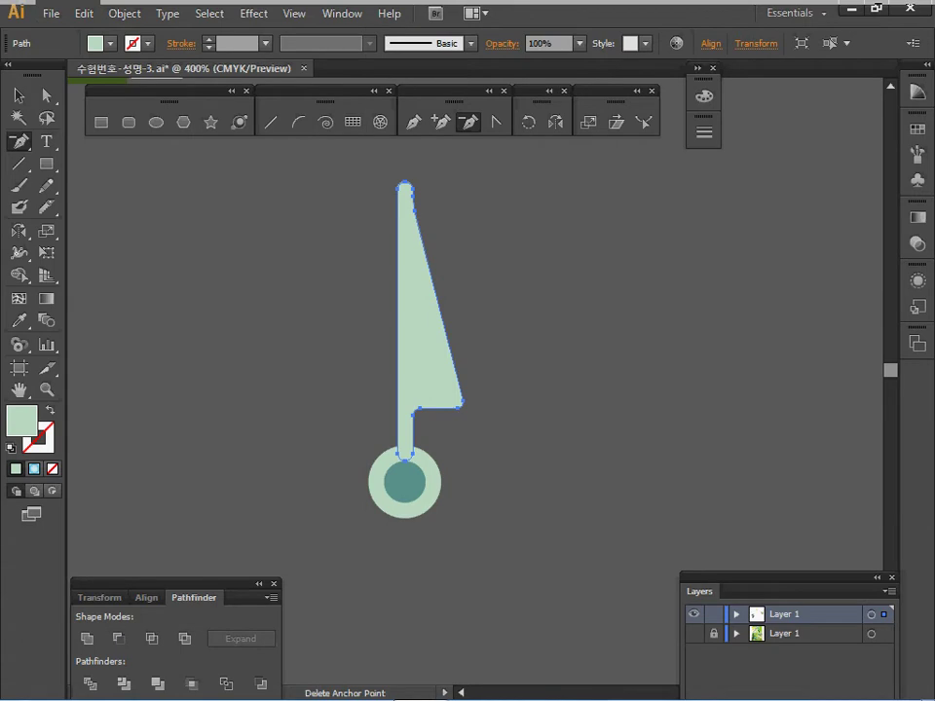
- Create two copies of the blade rotated in 120° increments around the hub's centre
{"action": "key", "text": "space"}
{"action": "left_click_drag", "start_coordinate": [468, 390], "coordinate": [463, 340]}
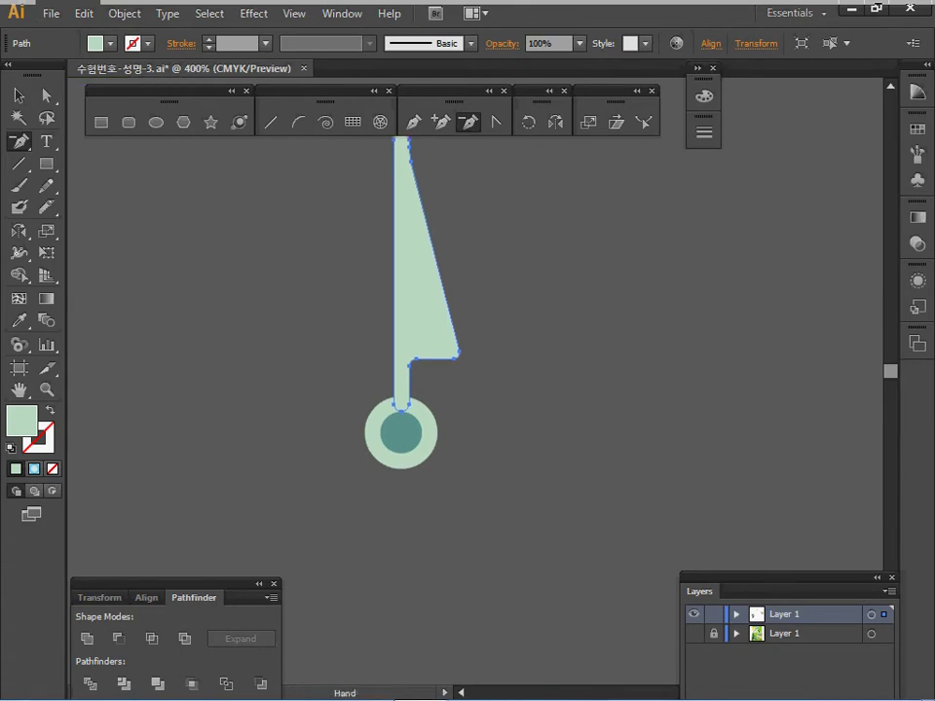
{"action": "key", "text": "ctrl+alt+space"}
{"action": "left_click", "coordinate": [465, 342], "text": "ctrl+alt"}
{"action": "left_click_drag", "start_coordinate": [465, 342], "coordinate": [427, 310]}
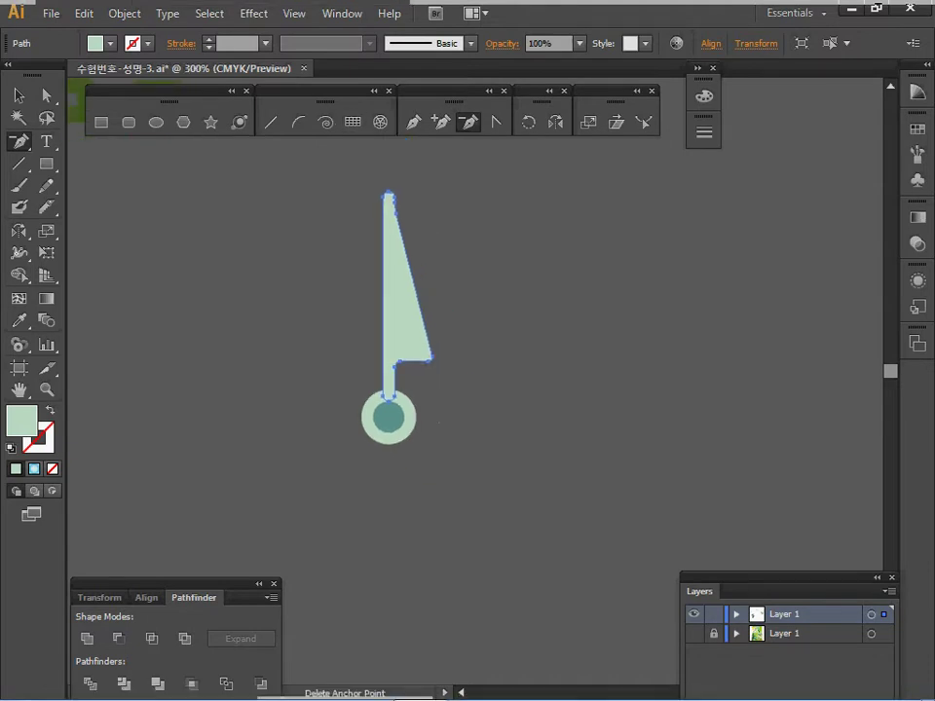
{"action": "key", "text": "ctrl"}
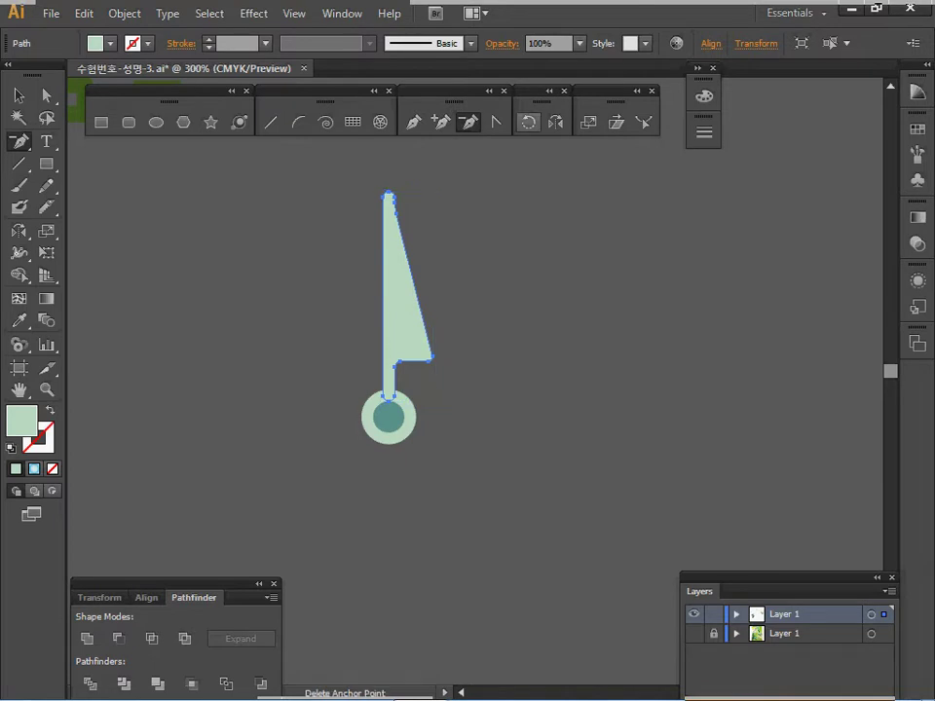
{"action": "left_click", "coordinate": [528, 122]}
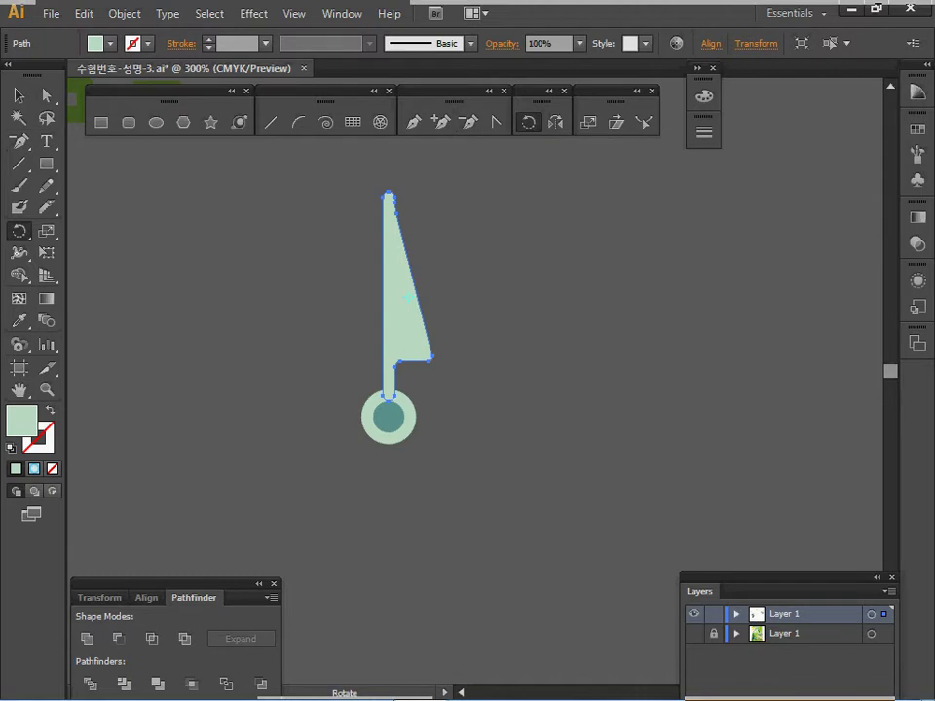
{"action": "left_click", "coordinate": [390, 416], "text": "alt"}
{"action": "type", "text": "120"}
{"action": "key", "text": "alt+c"}
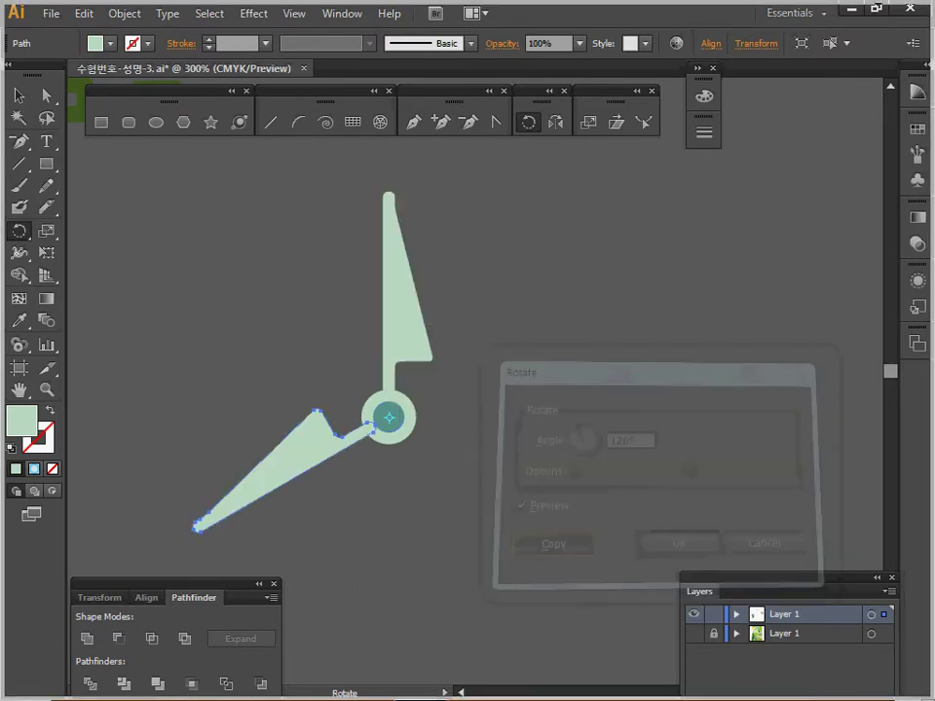
{"action": "key", "text": "ctrl+d"}
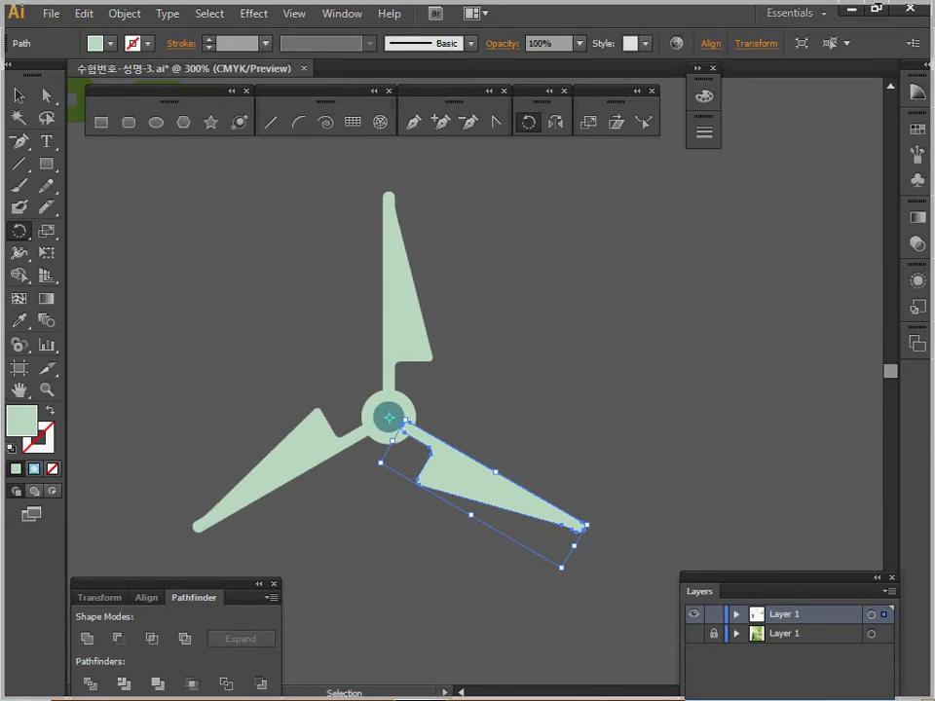
- Send all three blades behind the hub circles and save the file
{"action": "left_click", "coordinate": [545, 350], "text": "ctrl"}
{"action": "left_click", "coordinate": [292, 464], "text": "ctrl"}
{"action": "left_click", "coordinate": [401, 326], "text": "ctrl"}
{"action": "left_click", "coordinate": [477, 477], "text": "ctrl+shift"}
{"action": "left_click", "coordinate": [292, 465], "text": "ctrl+shift"}
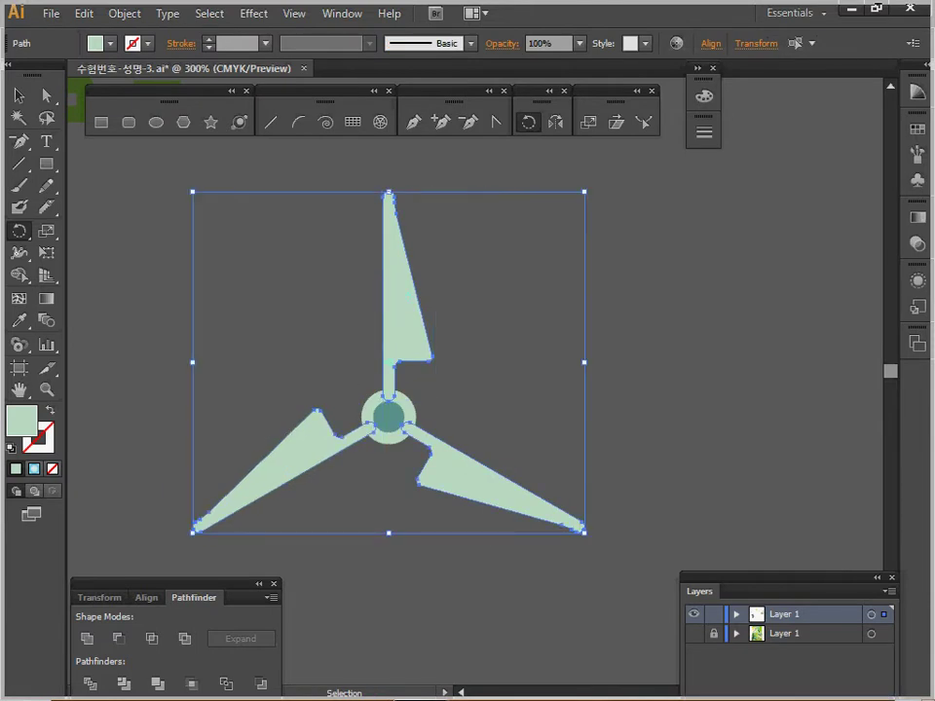
{"action": "right_click", "coordinate": [391, 316]}
{"action": "mouse_move", "coordinate": [468, 558]}
{"action": "left_click", "coordinate": [647, 617]}
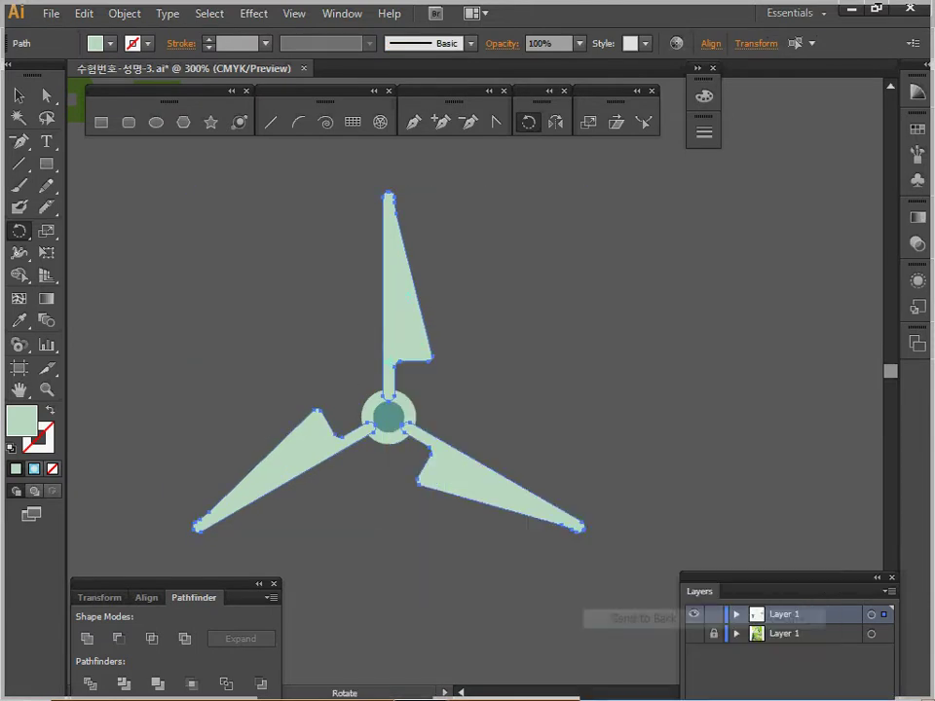
{"action": "key", "text": "ctrl+shift+a"}
{"action": "key", "text": "ctrl+s"}
- Draw a narrow rounded rectangle hanging below the hub and nudge it into line with the hub's centre
{"action": "left_click", "coordinate": [507, 378], "text": "ctrl+alt"}
{"action": "left_click_drag", "start_coordinate": [506, 378], "coordinate": [472, 306]}
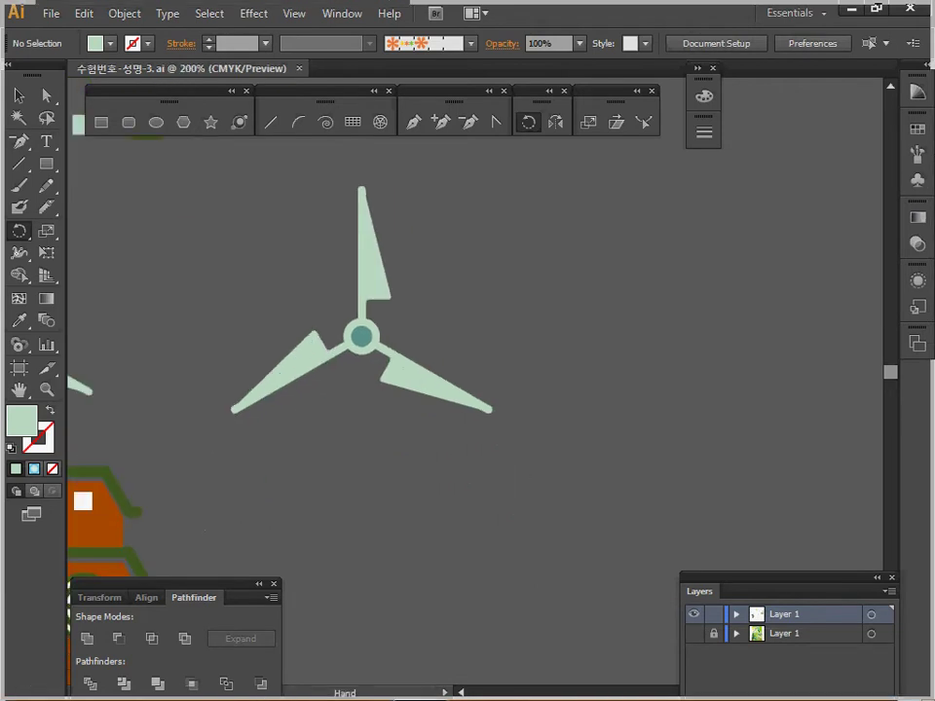
{"action": "left_click", "coordinate": [448, 384], "text": "ctrl+alt"}
{"action": "left_click_drag", "start_coordinate": [448, 384], "coordinate": [482, 309]}
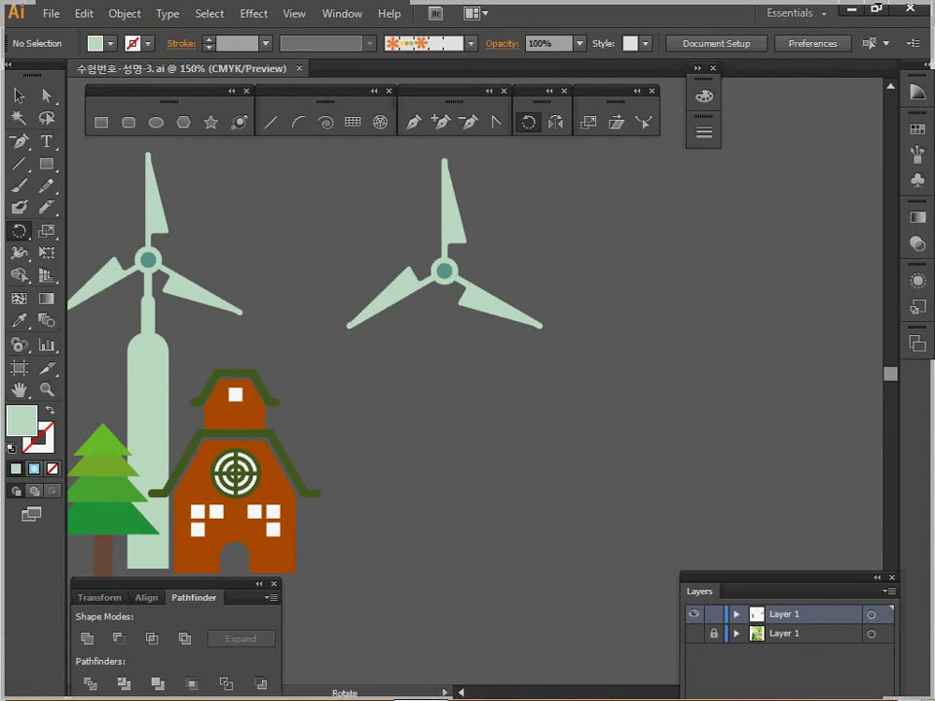
{"action": "left_click", "coordinate": [128, 122]}
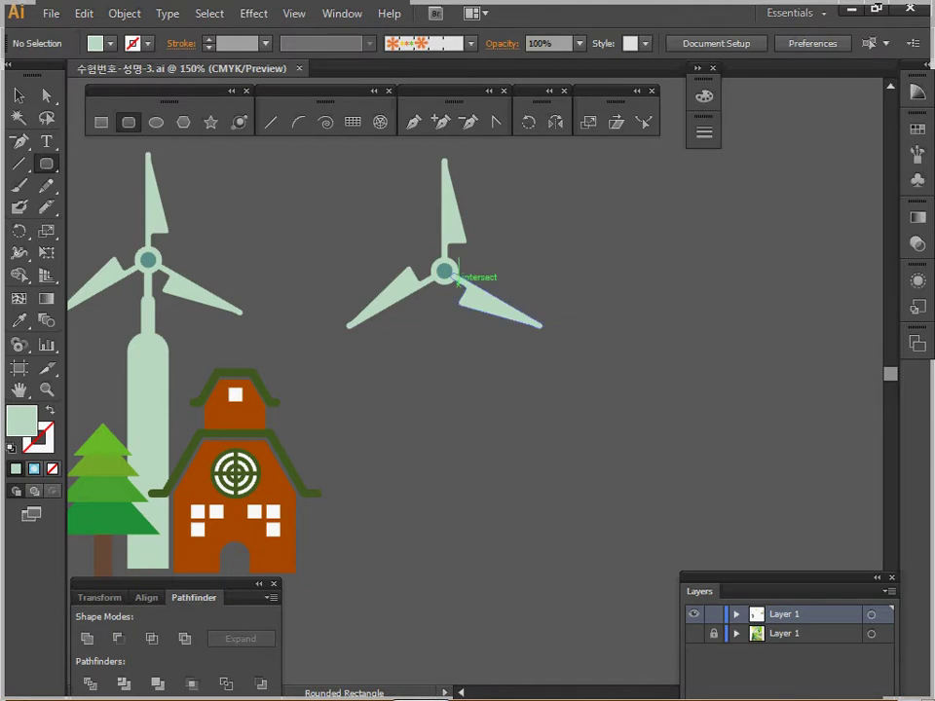
{"action": "left_click_drag", "start_coordinate": [443, 276], "coordinate": [439, 334]}
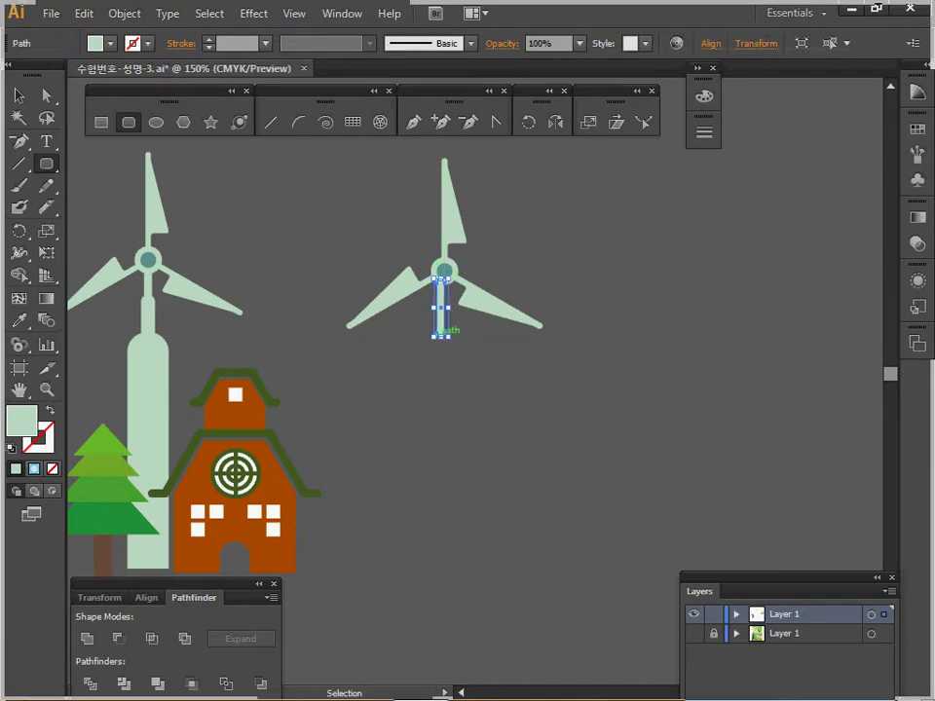
{"action": "key", "text": "Right"}
{"action": "key", "text": "Right"}
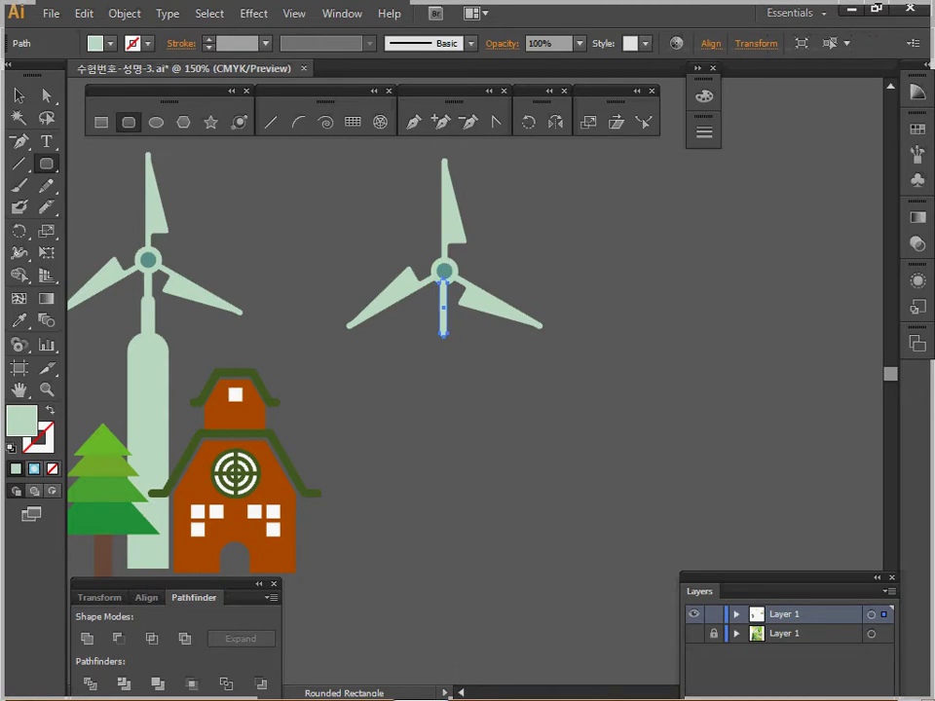
- Draw a wider, short rounded rectangle under the narrow neck and a long, broad one below it as the tower body
{"action": "left_click_drag", "start_coordinate": [432, 320], "coordinate": [465, 568]}
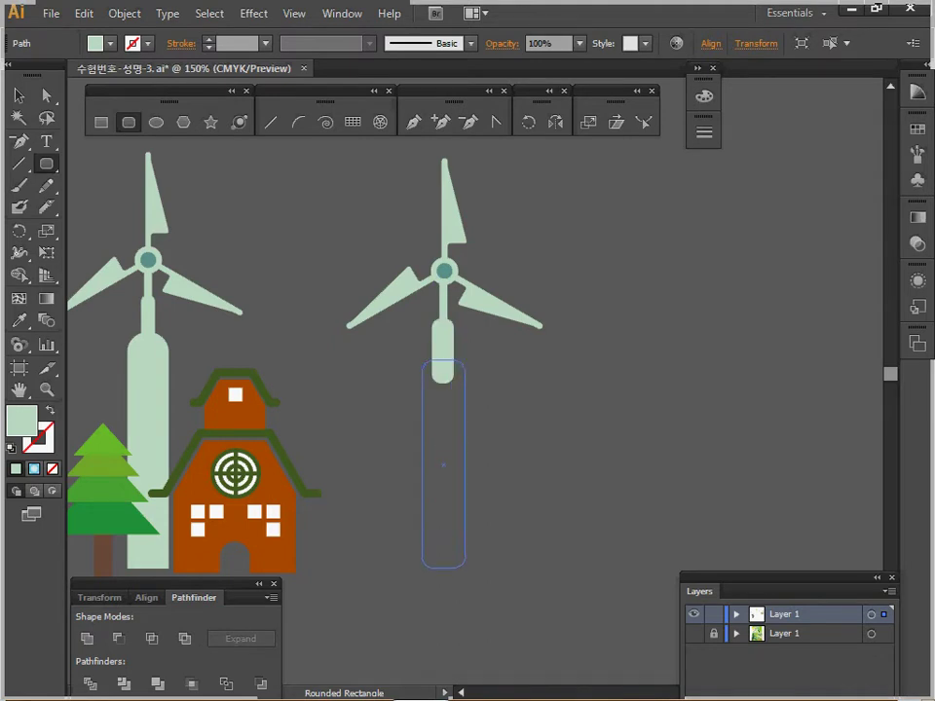
{"action": "key", "text": "Up"}
{"action": "key", "text": "Up"}
{"action": "key", "text": "Up"}
{"action": "left_click_drag", "start_coordinate": [466, 568], "coordinate": [463, 582]}
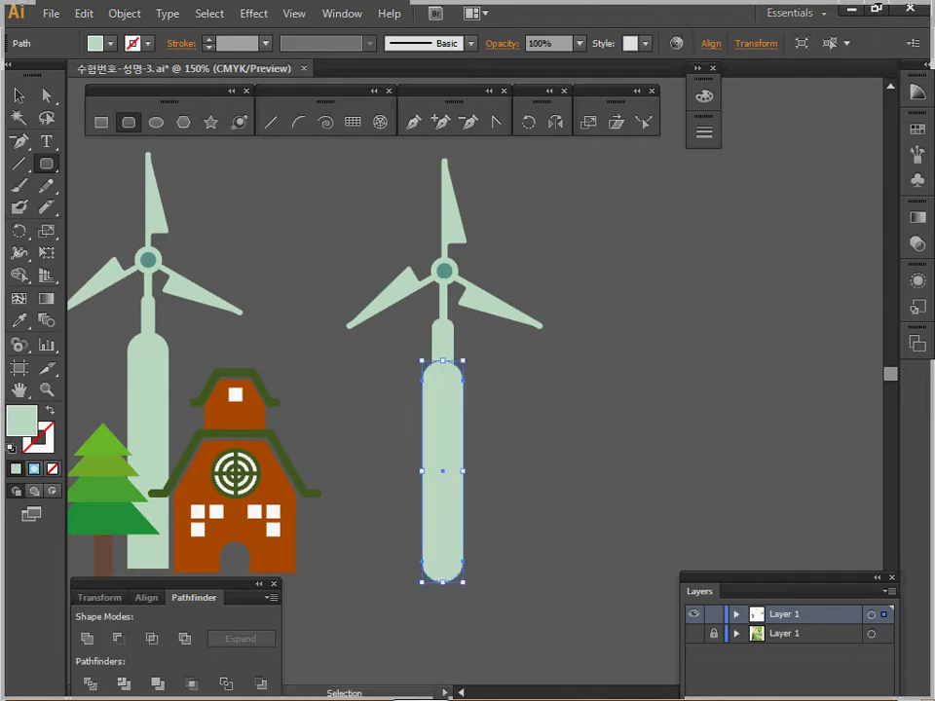
- Narrow the tower's middle rounded segment and shift it slightly up the neck
{"action": "key", "text": "ctrl+shift+a"}
{"action": "left_click_drag", "start_coordinate": [431, 318], "coordinate": [451, 383]}
{"action": "left_click_drag", "start_coordinate": [443, 471], "coordinate": [444, 452]}
{"action": "key", "text": "ctrl+z"}
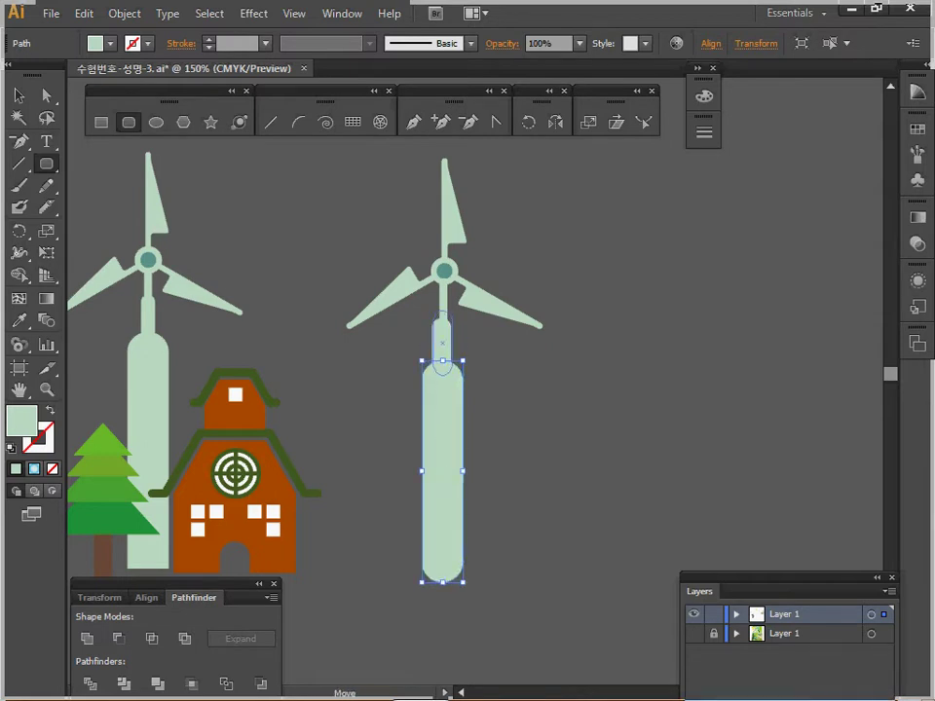
{"action": "key", "text": "ctrl+shift+a"}
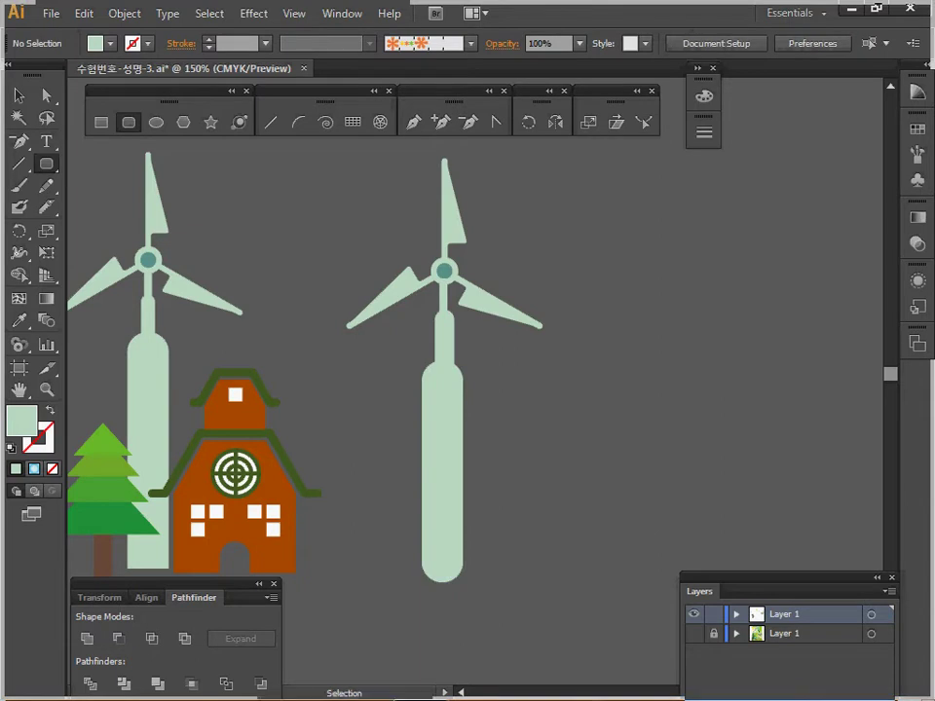
- Align the three tower segments to their common horizontal centre, leaving the blades out of the selection
{"action": "left_click_drag", "start_coordinate": [545, 310], "coordinate": [429, 447]}
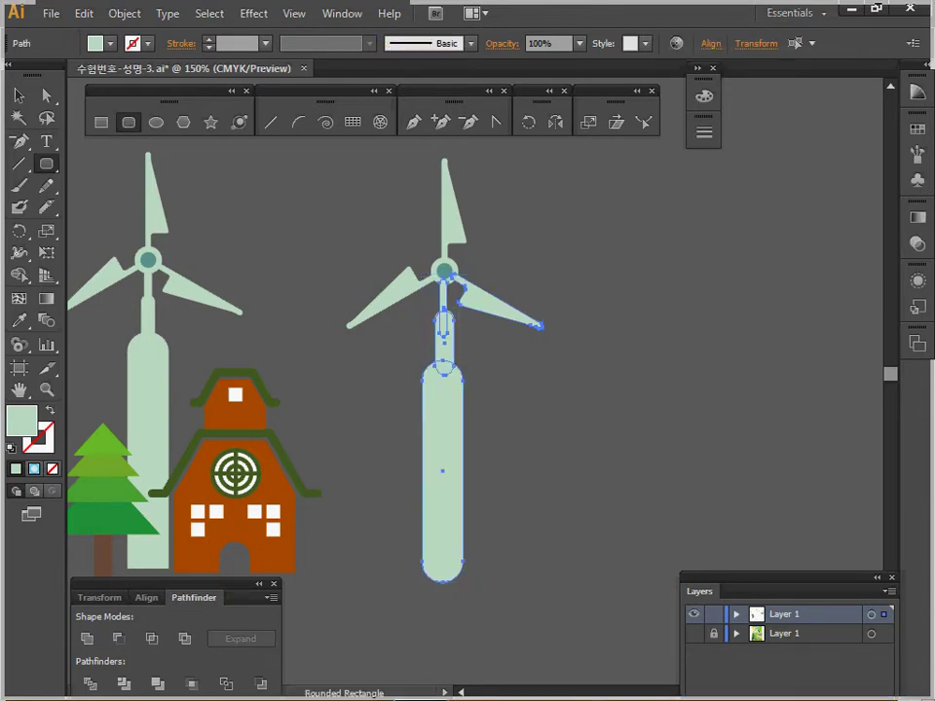
{"action": "left_click", "coordinate": [496, 306], "text": "ctrl+shift"}
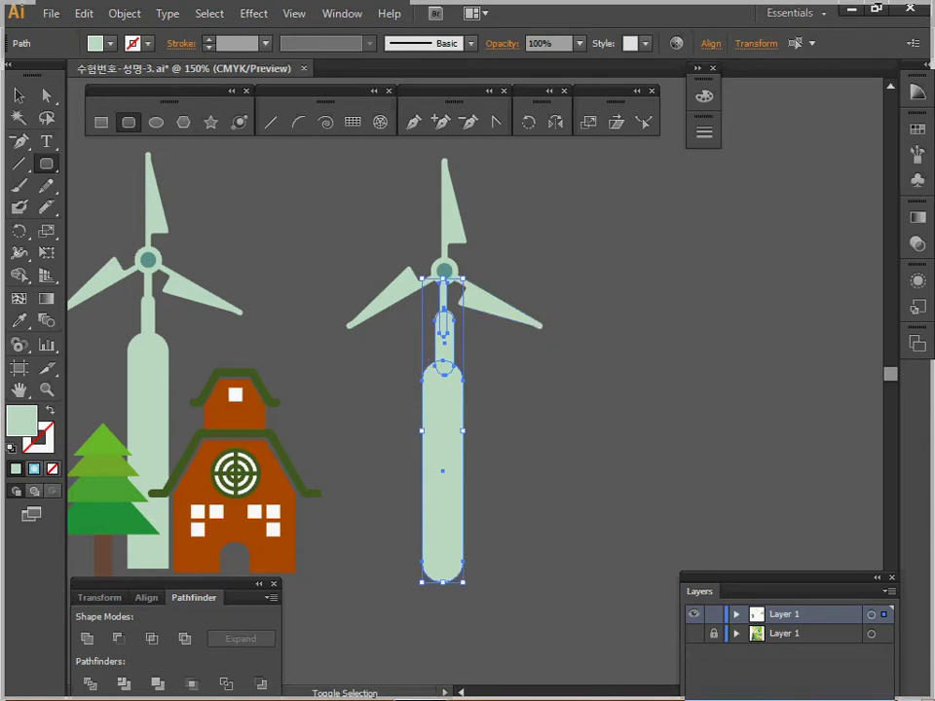
{"action": "left_click", "coordinate": [146, 598]}
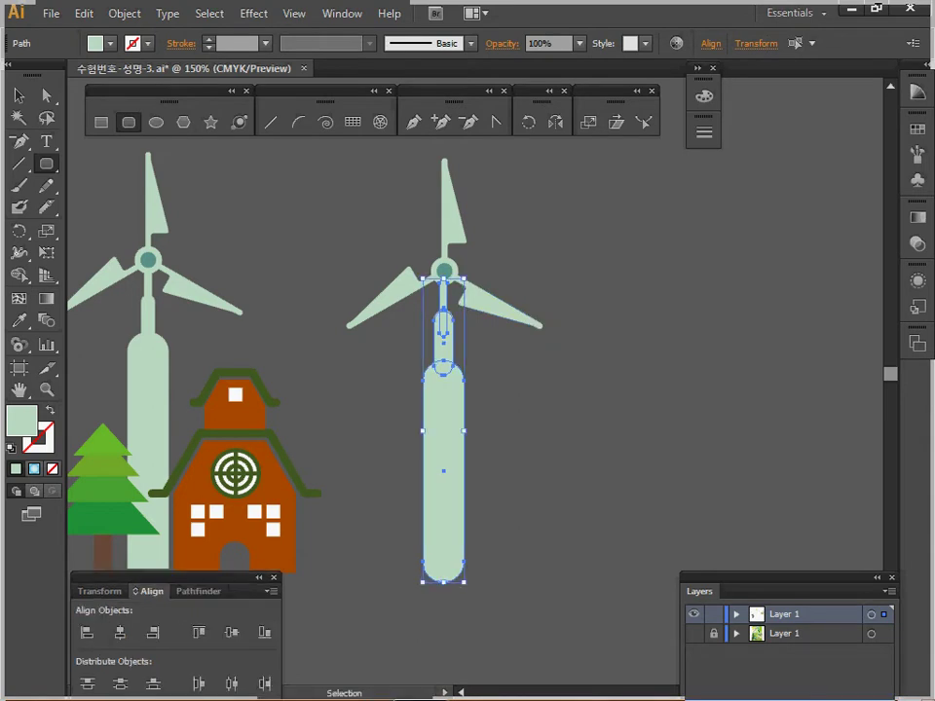
- Move the broad tower body up so it overlaps more of the middle segment
{"action": "key", "text": "ctrl+shift+a"}
{"action": "left_click_drag", "start_coordinate": [443, 473], "coordinate": [444, 458]}
{"action": "key", "text": "ctrl+shift+a"}
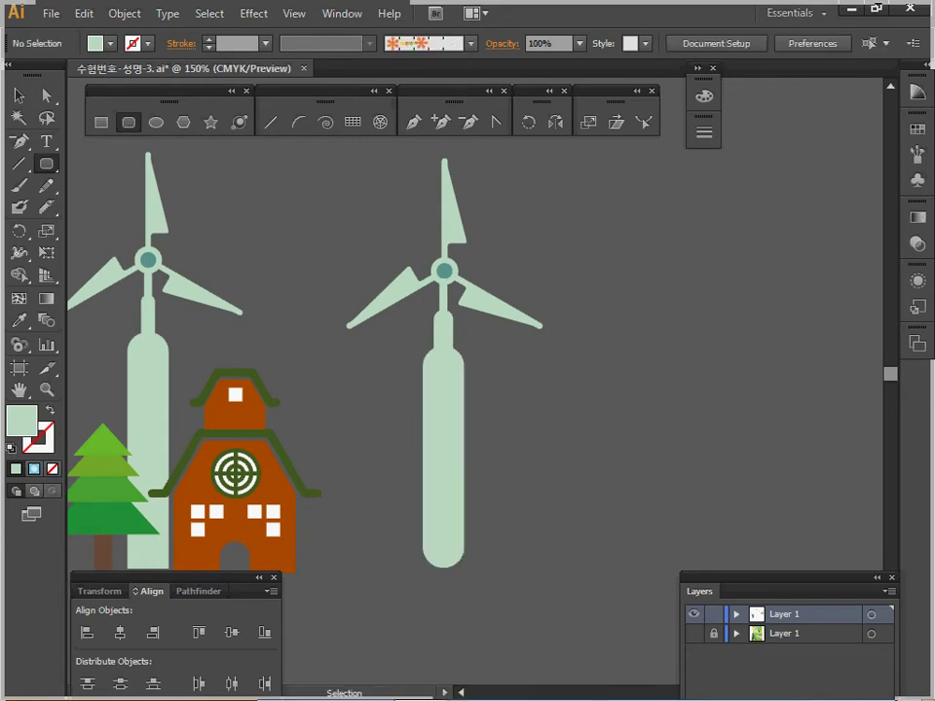
- Unite the three tower segments into one shape
{"action": "left_click", "coordinate": [443, 336], "text": "ctrl"}
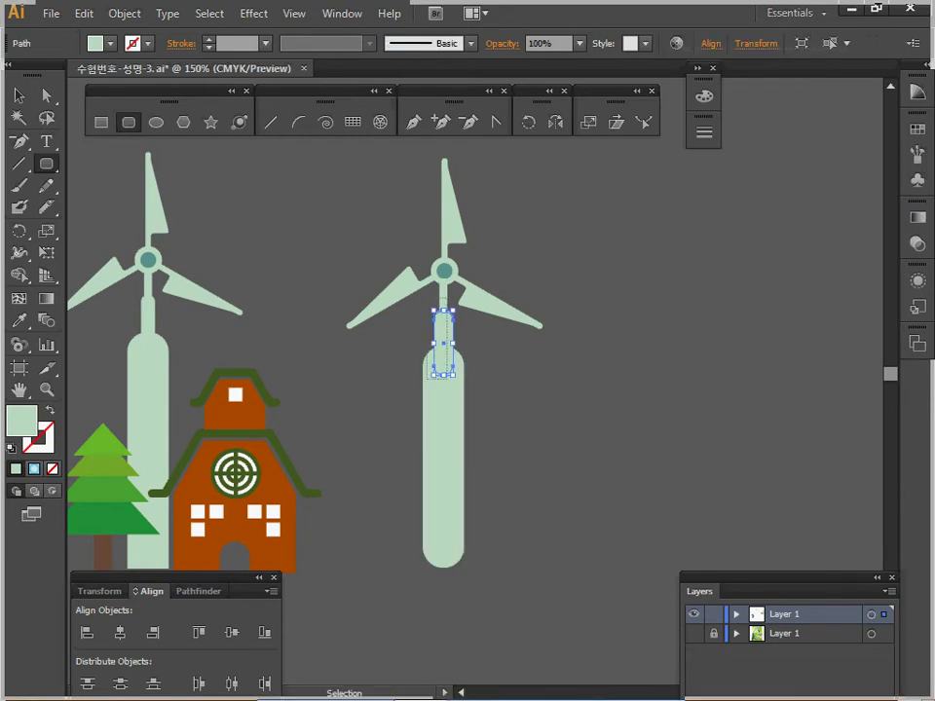
{"action": "left_click_drag", "start_coordinate": [426, 300], "coordinate": [447, 379]}
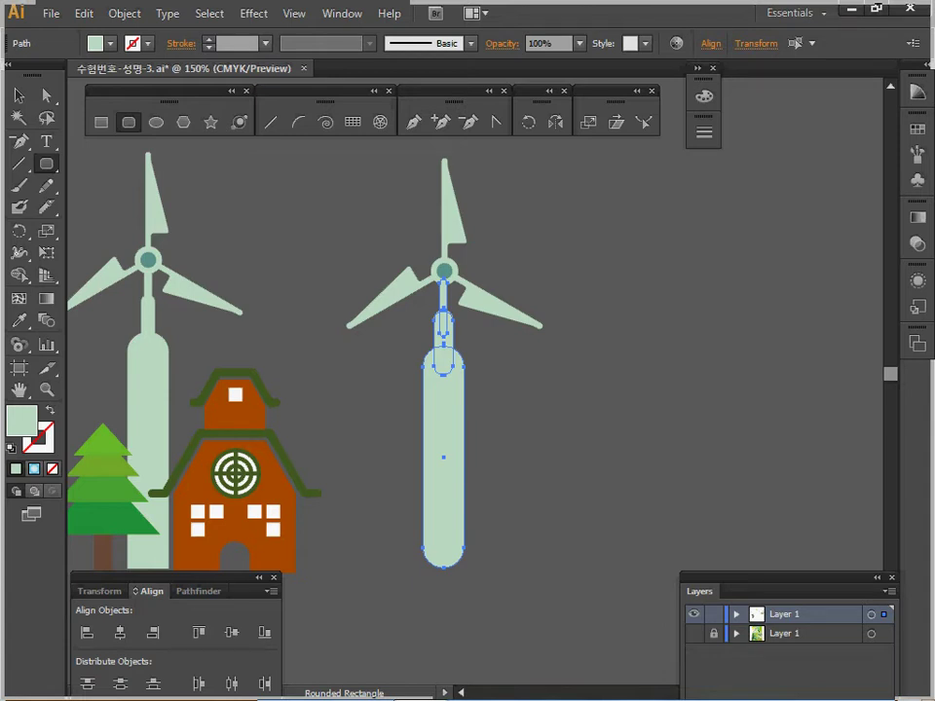
{"action": "left_click", "coordinate": [198, 591]}
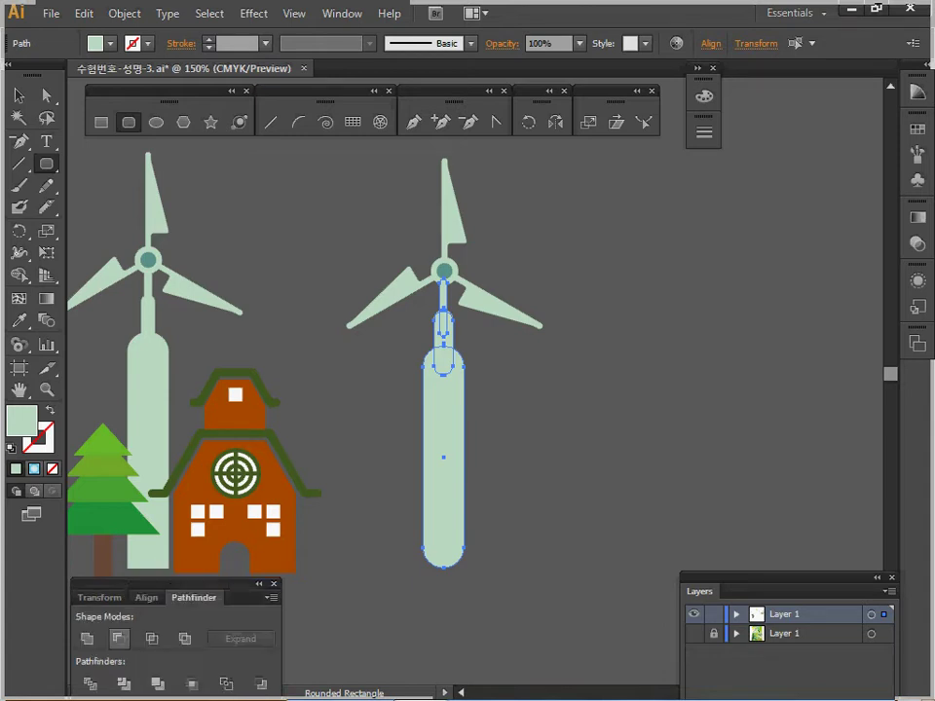
- Delete the bottom anchor point of the tower to remove its rounded end
{"action": "left_click", "coordinate": [46, 95]}
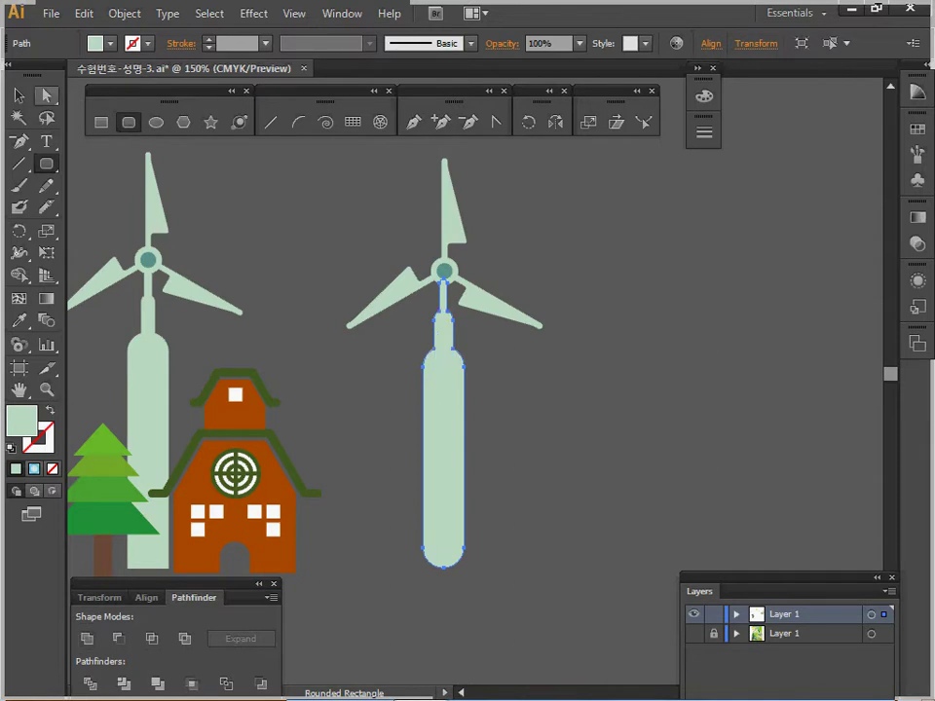
{"action": "left_click_drag", "start_coordinate": [409, 551], "coordinate": [470, 577]}
{"action": "key", "text": "Delete"}
- Join the two open endpoints at the tower's base and save the file
{"action": "left_click_drag", "start_coordinate": [409, 540], "coordinate": [500, 563]}
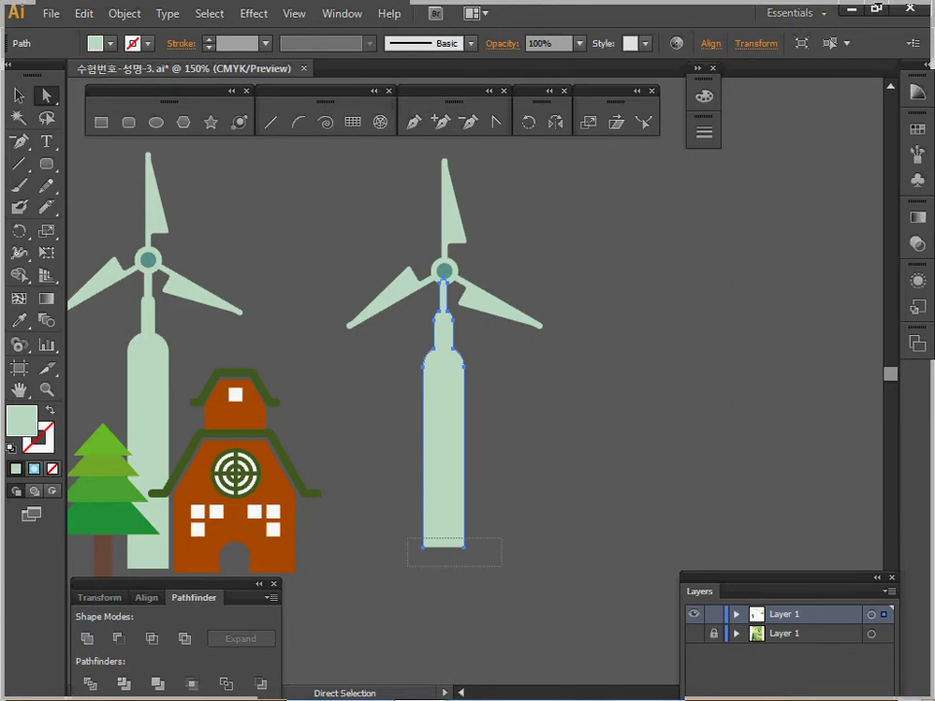
{"action": "right_click", "coordinate": [516, 195]}
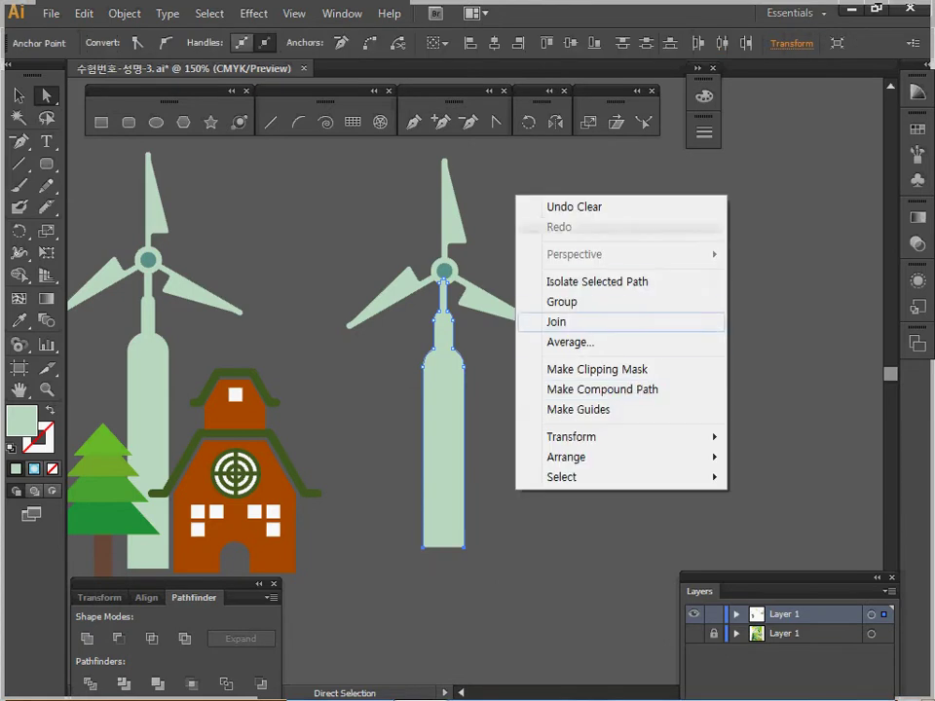
{"action": "left_click", "coordinate": [557, 322]}
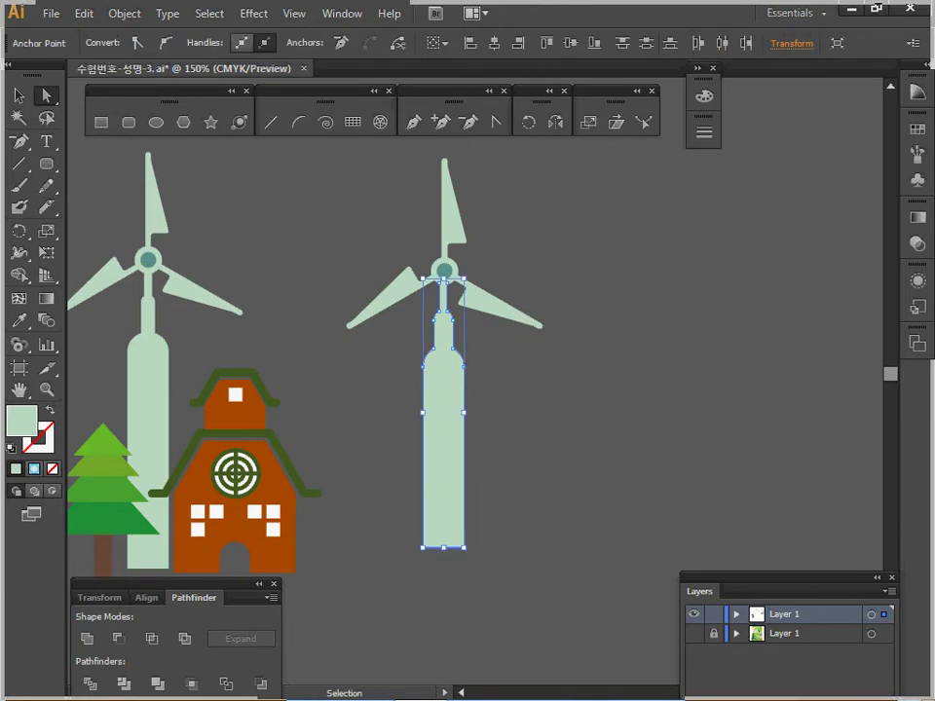
{"action": "key", "text": "ctrl+s"}
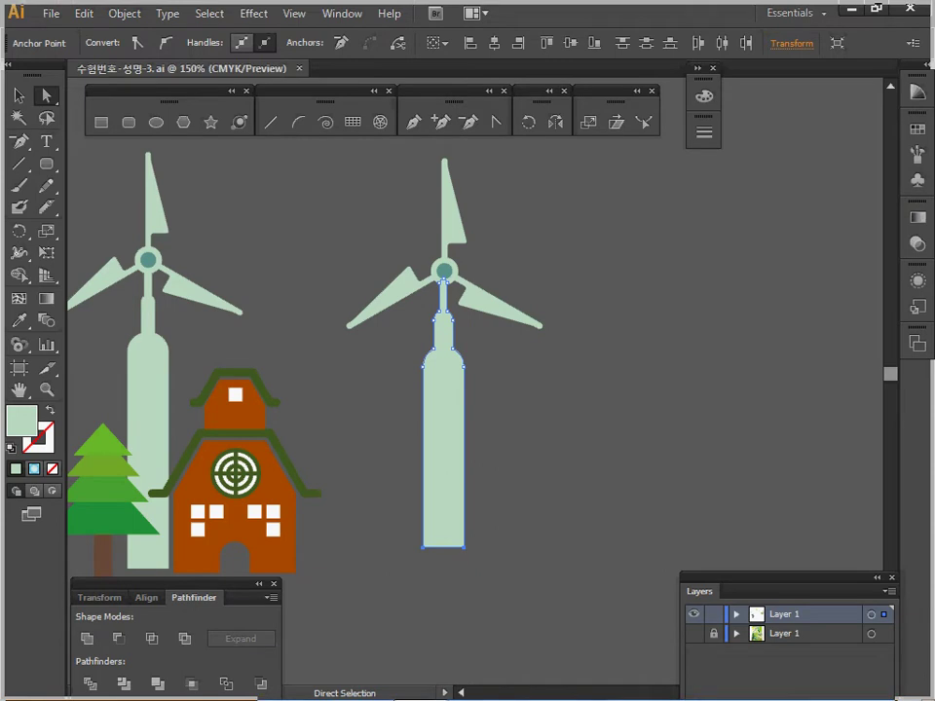
{"action": "key", "text": "ctrl+shift+a"}
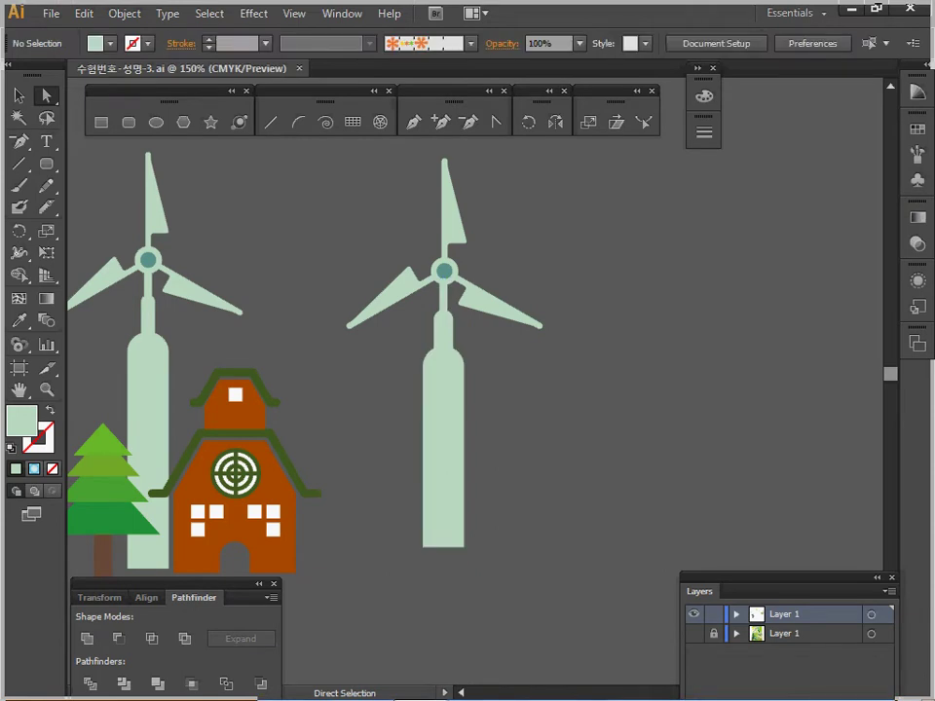
- Lengthen the tower by moving its flat bottom edge down to about the level of the reference turbine's base
{"action": "left_click", "coordinate": [432, 537]}
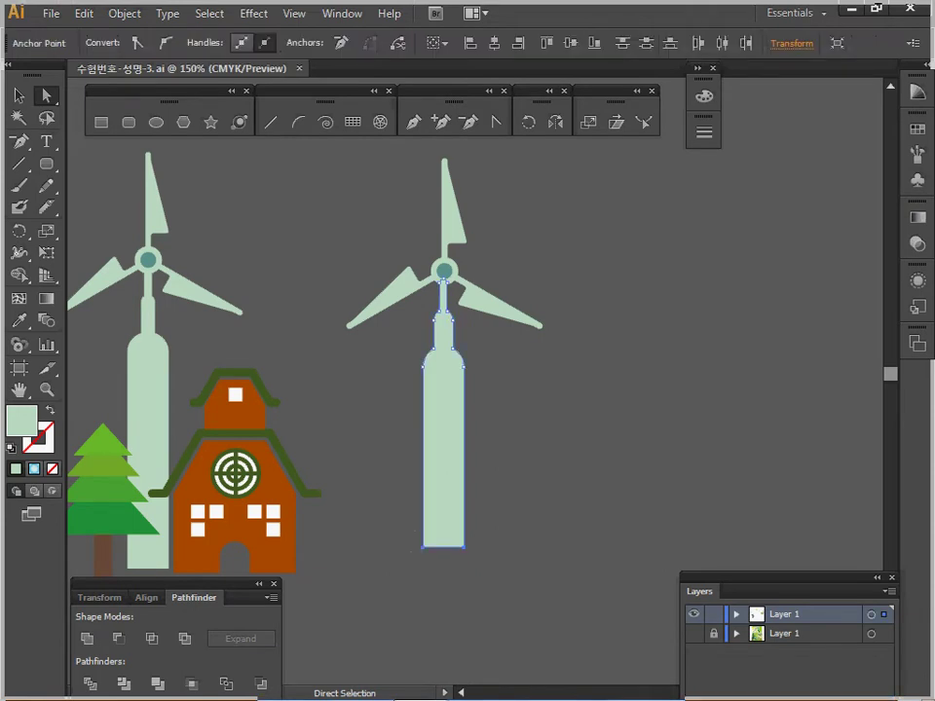
{"action": "key", "text": "Down"}
{"action": "key", "text": "Down"}
{"action": "key", "text": "Down"}
{"action": "key", "text": "Down"}
{"action": "key", "text": "Down"}
{"action": "key", "text": "Down"}
{"action": "key", "text": "Down"}
{"action": "key", "text": "Down"}
{"action": "key", "text": "Down"}
{"action": "key", "text": "Down"}
{"action": "key", "text": "Down"}
{"action": "key", "text": "Down"}
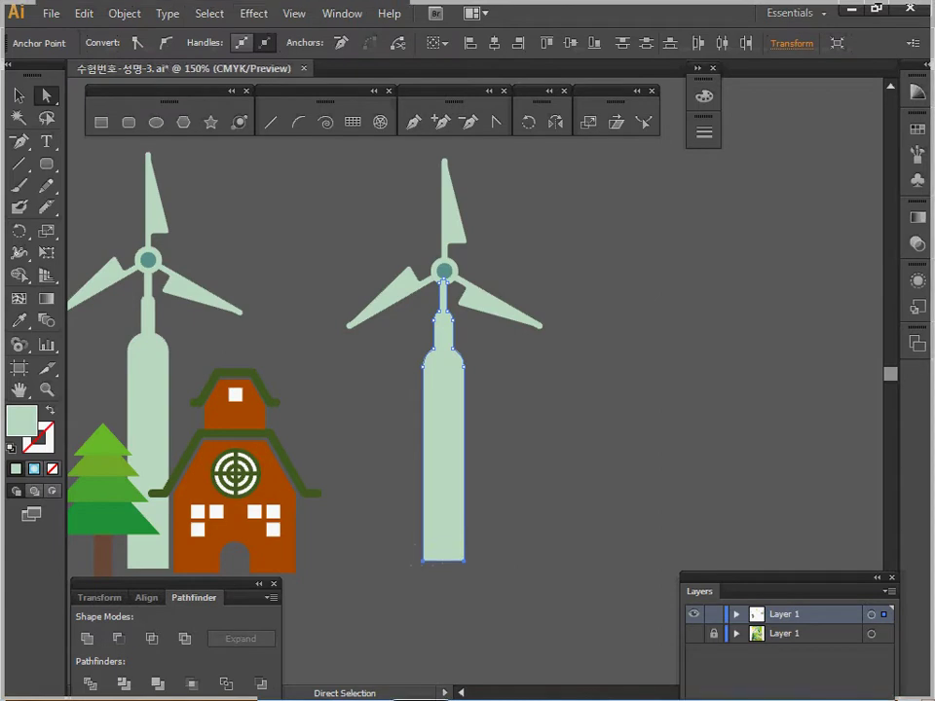
{"action": "key", "text": "ctrl+shift+a"}
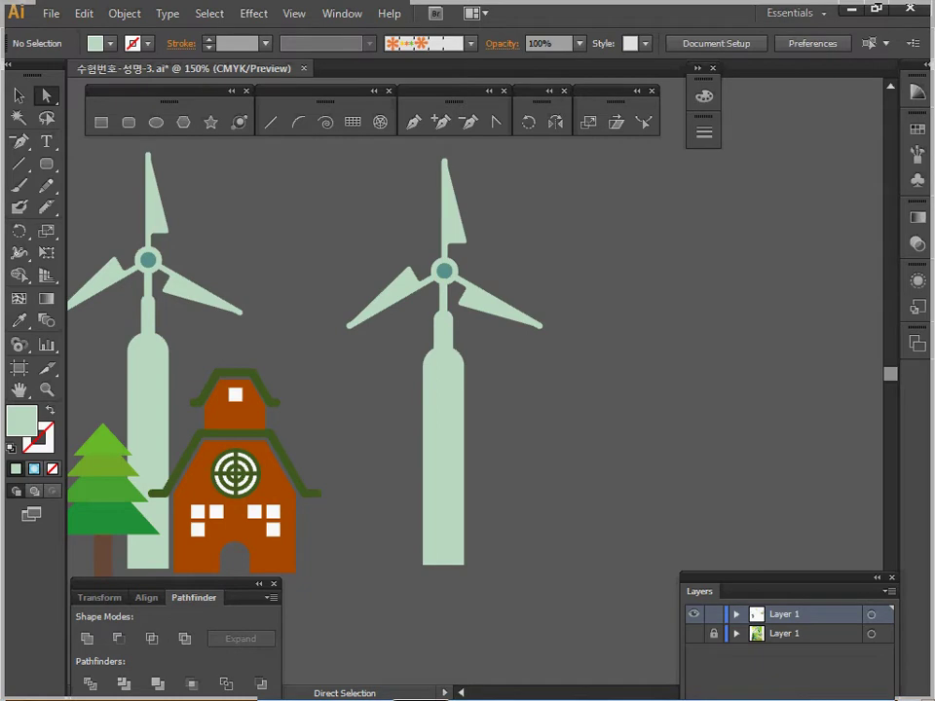
- Draw a six-sided polygon with an 18 mm radius beside the new wind turbine
{"action": "left_click", "coordinate": [183, 122]}
{"action": "left_click_drag", "start_coordinate": [585, 390], "coordinate": [535, 369]}
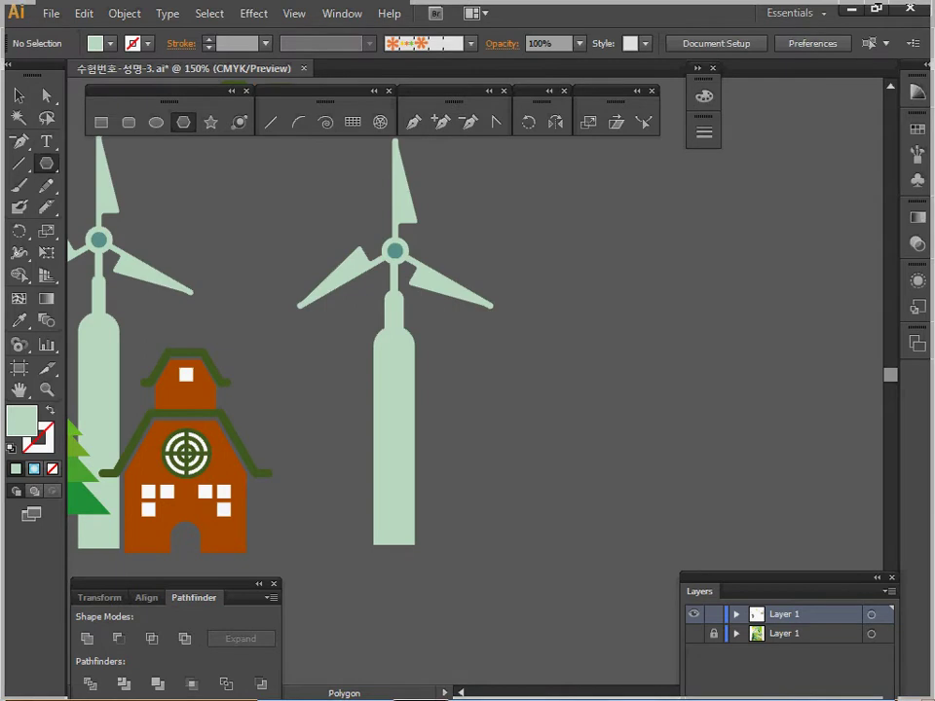
{"action": "left_click", "coordinate": [565, 360]}
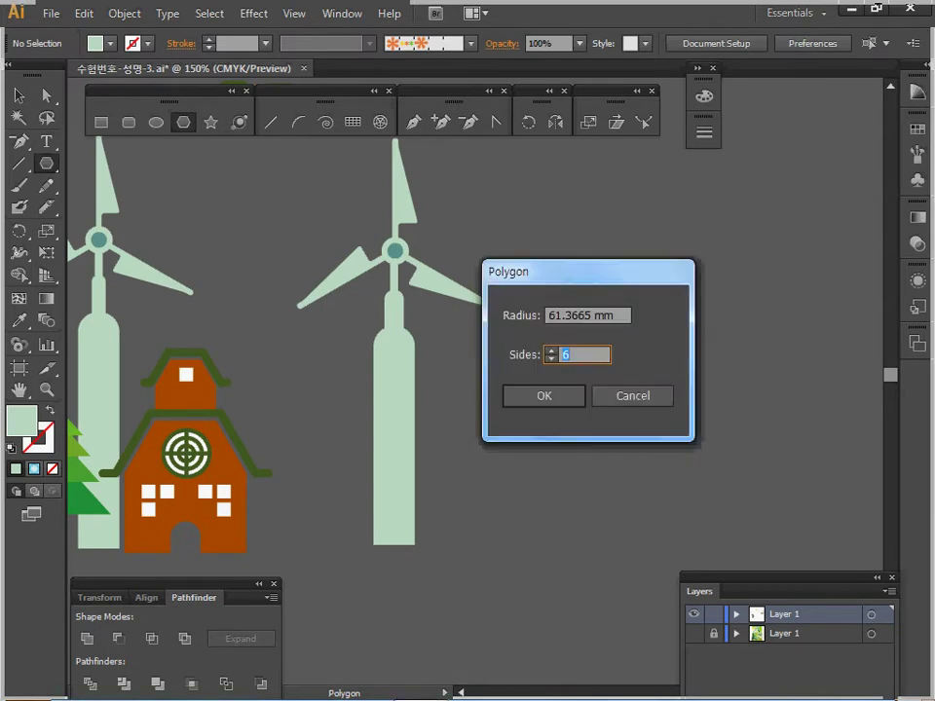
{"action": "key", "text": "shift+Tab"}
{"action": "type", "text": "18"}
{"action": "key", "text": "Tab"}
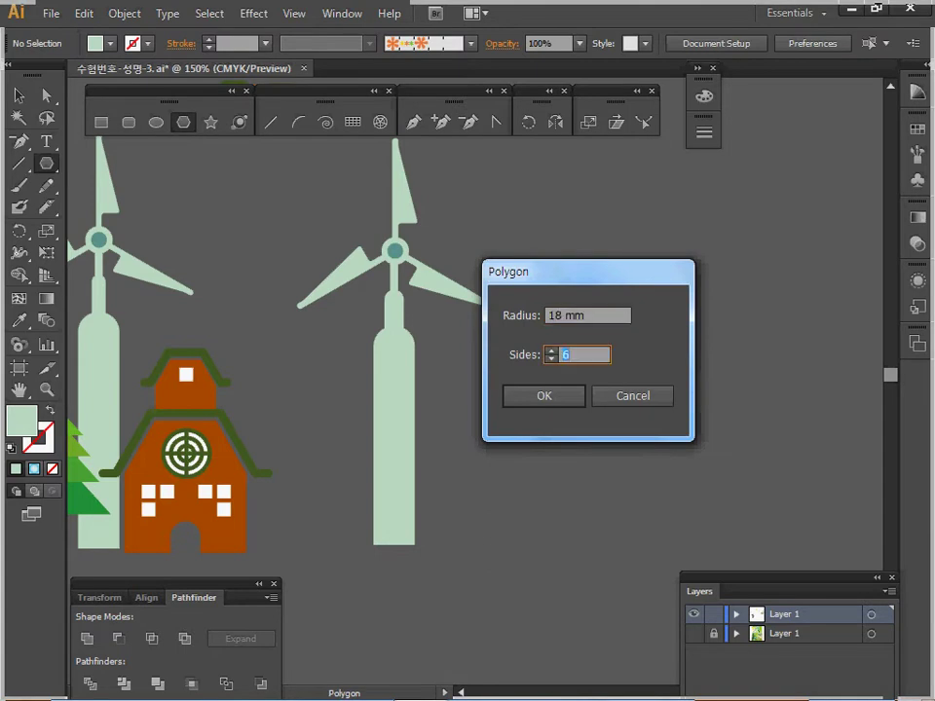
{"action": "type", "text": "6"}
{"action": "key", "text": "Return"}
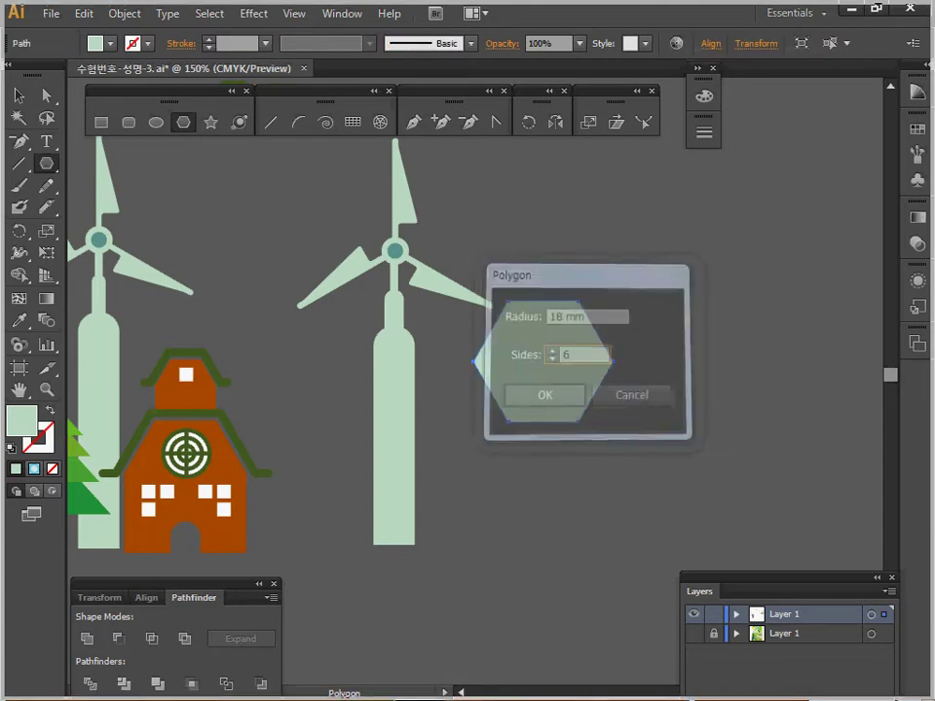
- Give the hexagon no fill and the default black 1 pt stroke
{"action": "key", "text": "space"}
{"action": "left_click_drag", "start_coordinate": [544, 362], "coordinate": [606, 403]}
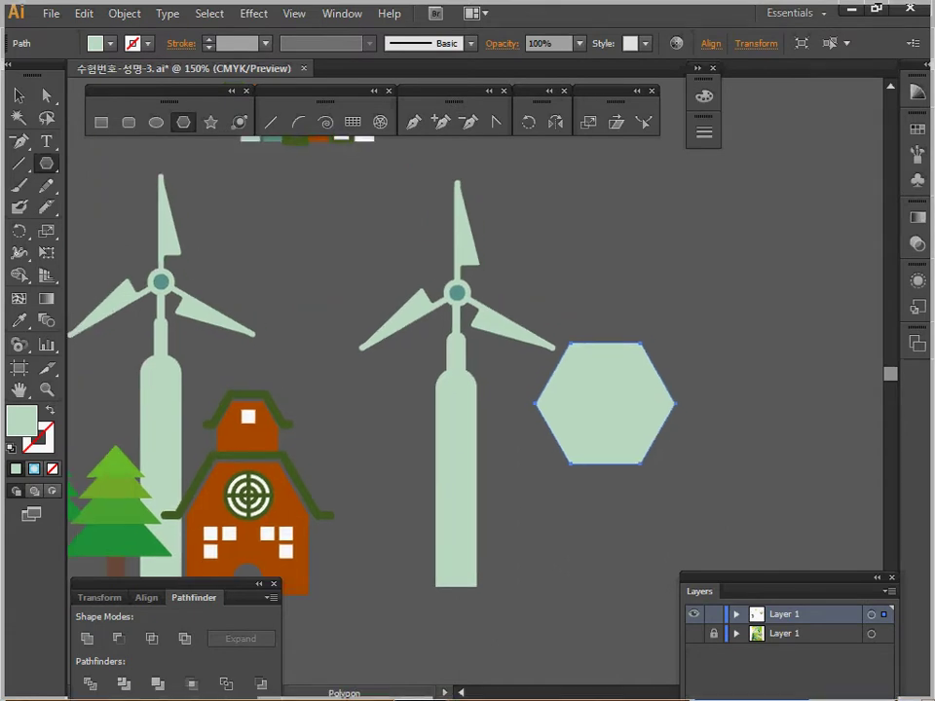
{"action": "key", "text": "d"}
{"action": "key", "text": "slash"}
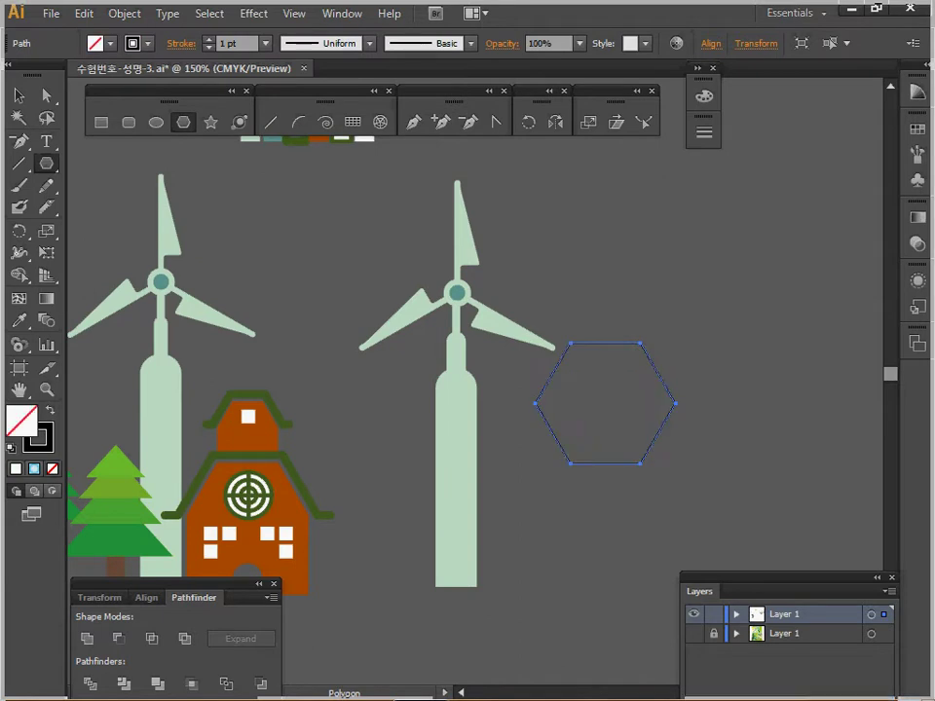
- Create an inner copy of the hexagon with Offset Path at -2 mm
{"action": "key", "text": "space"}
{"action": "left_click_drag", "start_coordinate": [606, 403], "coordinate": [595, 392]}
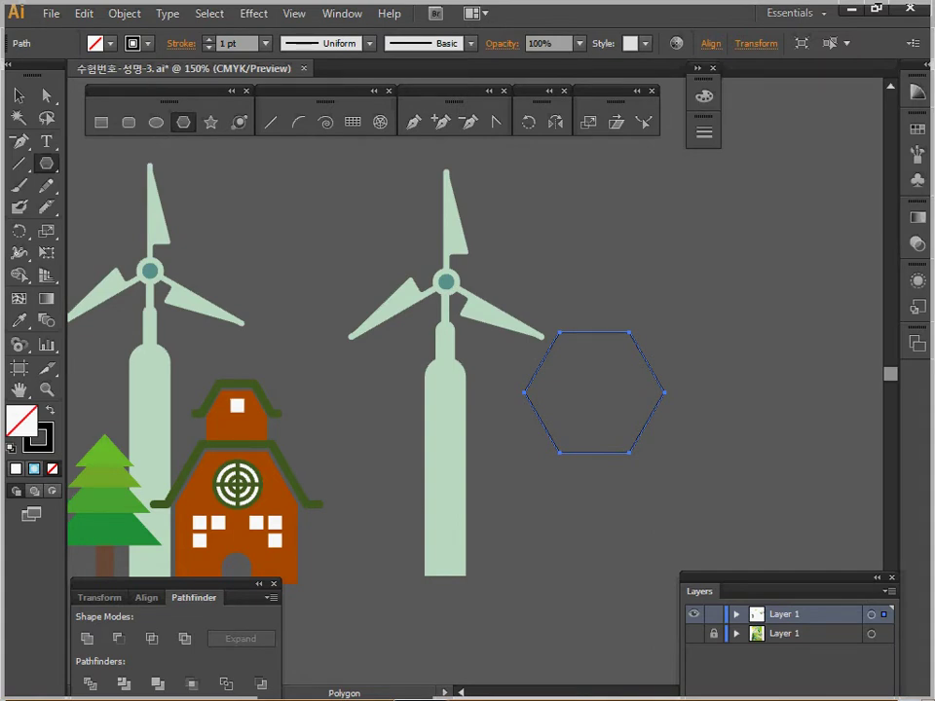
{"action": "left_click", "coordinate": [123, 12]}
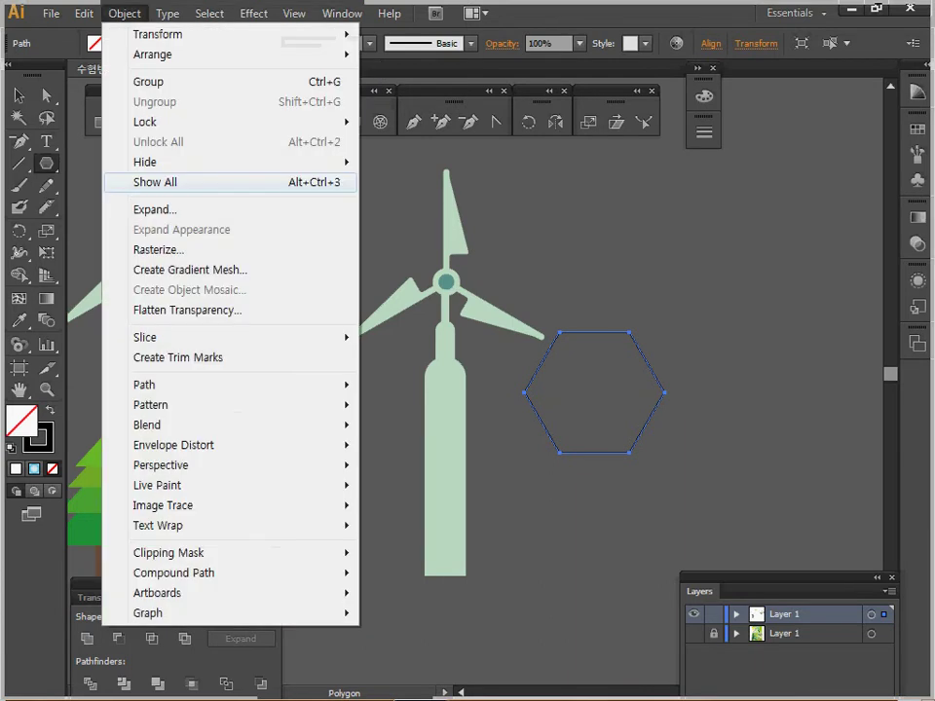
{"action": "mouse_move", "coordinate": [195, 404]}
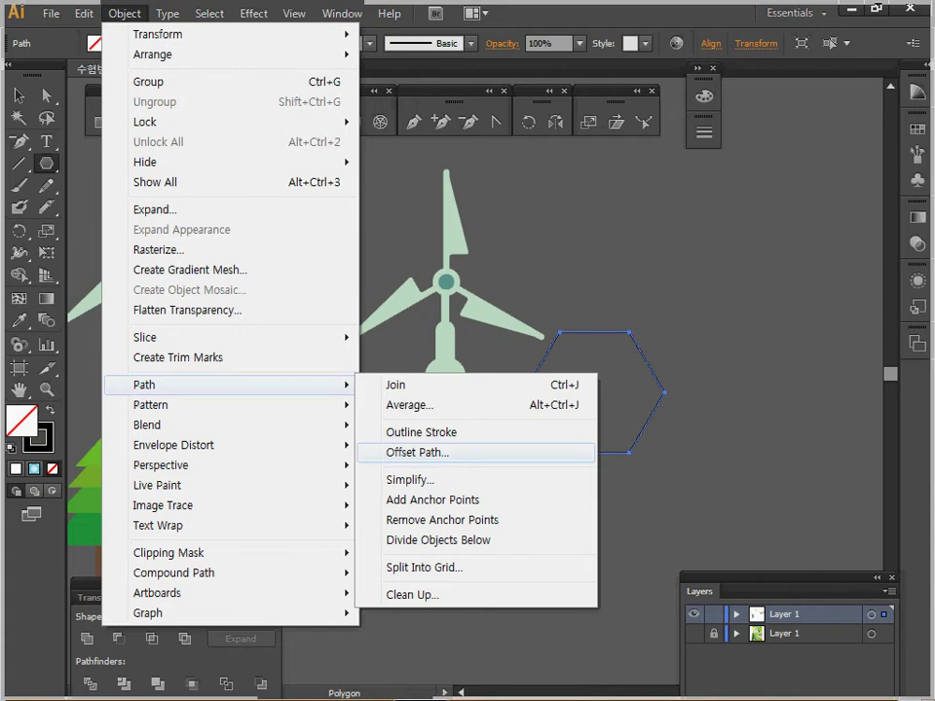
{"action": "left_click", "coordinate": [417, 452]}
{"action": "type", "text": "-2"}
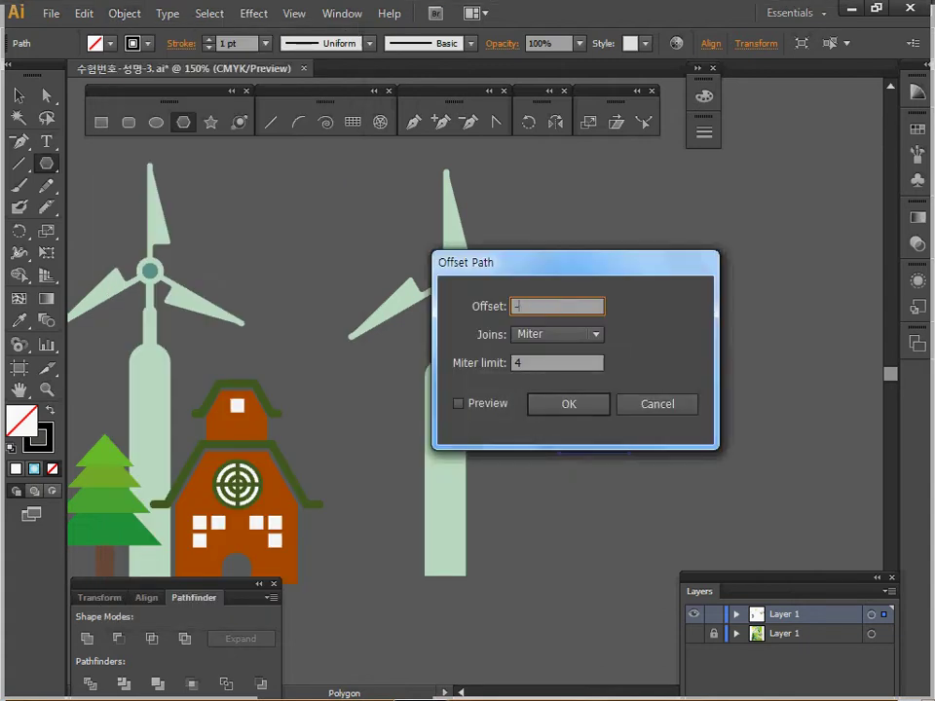
{"action": "key", "text": "Tab"}
{"action": "key", "text": "Return"}
- Delete the bottom anchor points of both hexagons so only their open upper halves remain, and deselect them
{"action": "key", "text": "ctrl+space"}
{"action": "left_click", "coordinate": [620, 395], "text": "ctrl"}
{"action": "left_click", "coordinate": [590, 394], "text": "ctrl"}
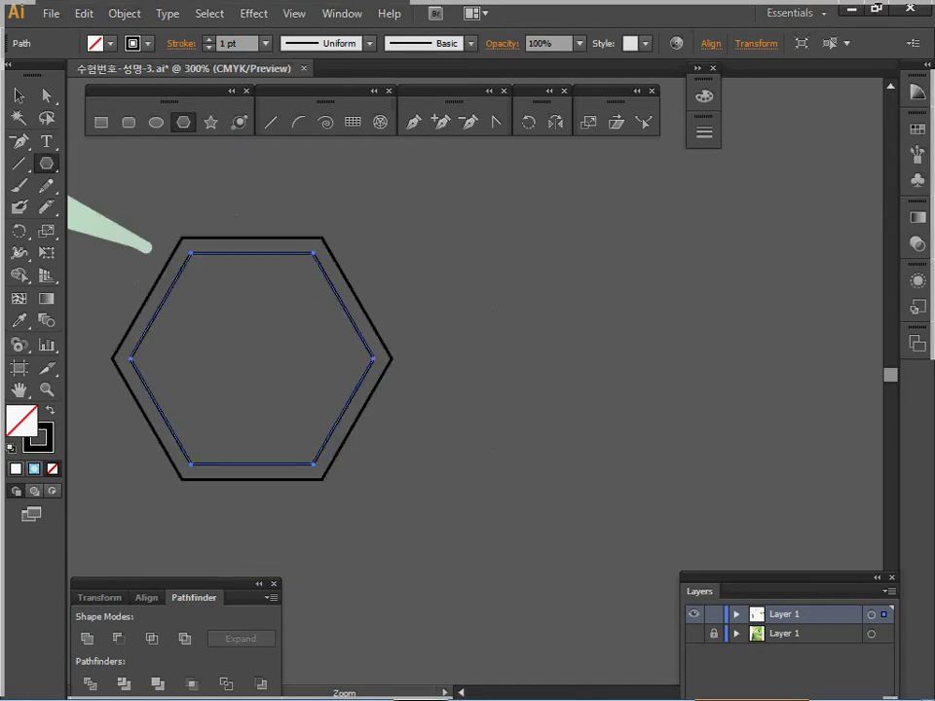
{"action": "key", "text": "ctrl+plus"}
{"action": "key", "text": "a"}
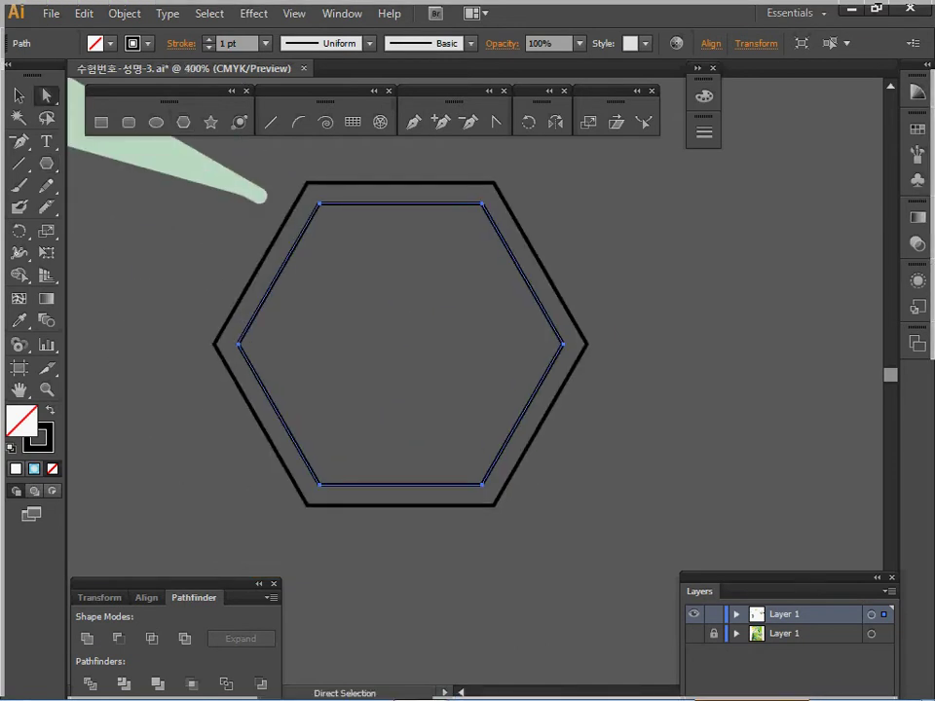
{"action": "left_click_drag", "start_coordinate": [222, 442], "coordinate": [526, 539]}
{"action": "key", "text": "Delete"}
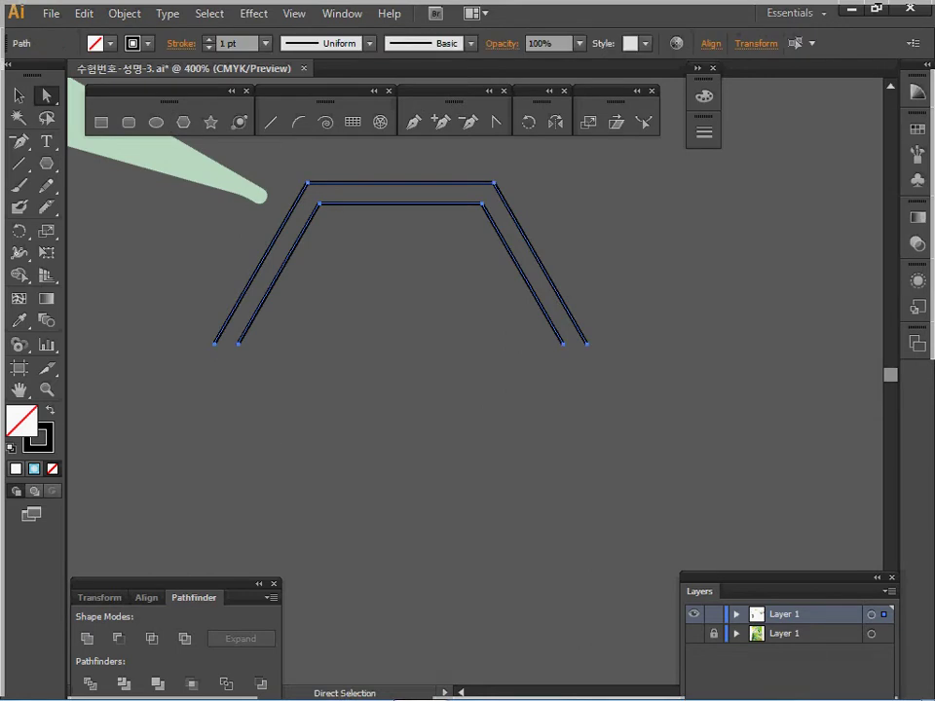
{"action": "key", "text": "ctrl+shift+a"}
- Extend both lower ends of the outer path outward with short horizontal segments using the Pen tool
{"action": "left_click_drag", "start_coordinate": [477, 438], "coordinate": [494, 494]}
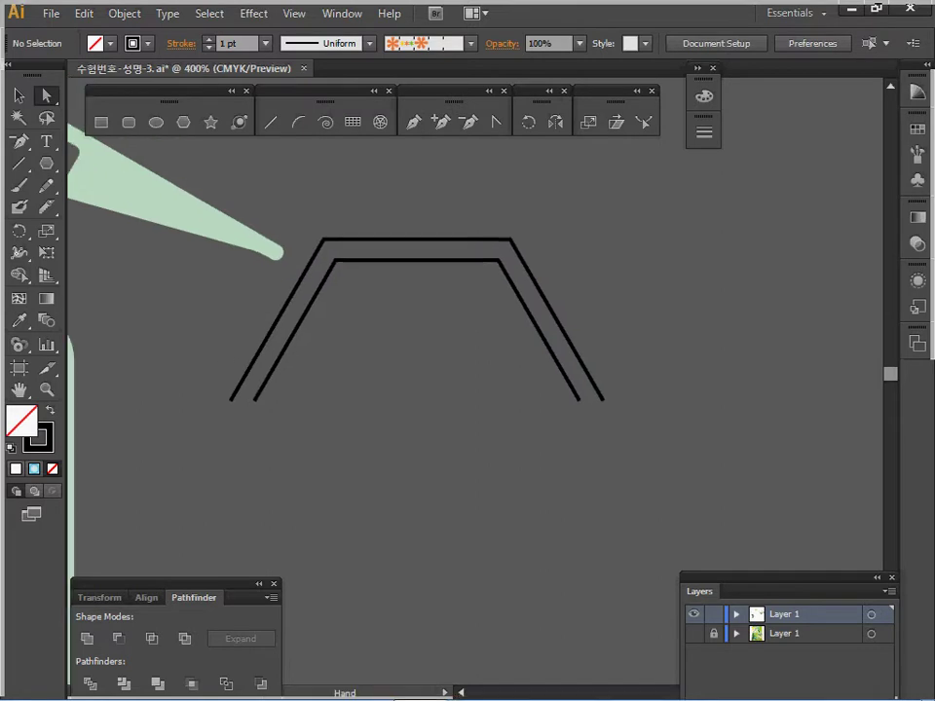
{"action": "left_click", "coordinate": [419, 240]}
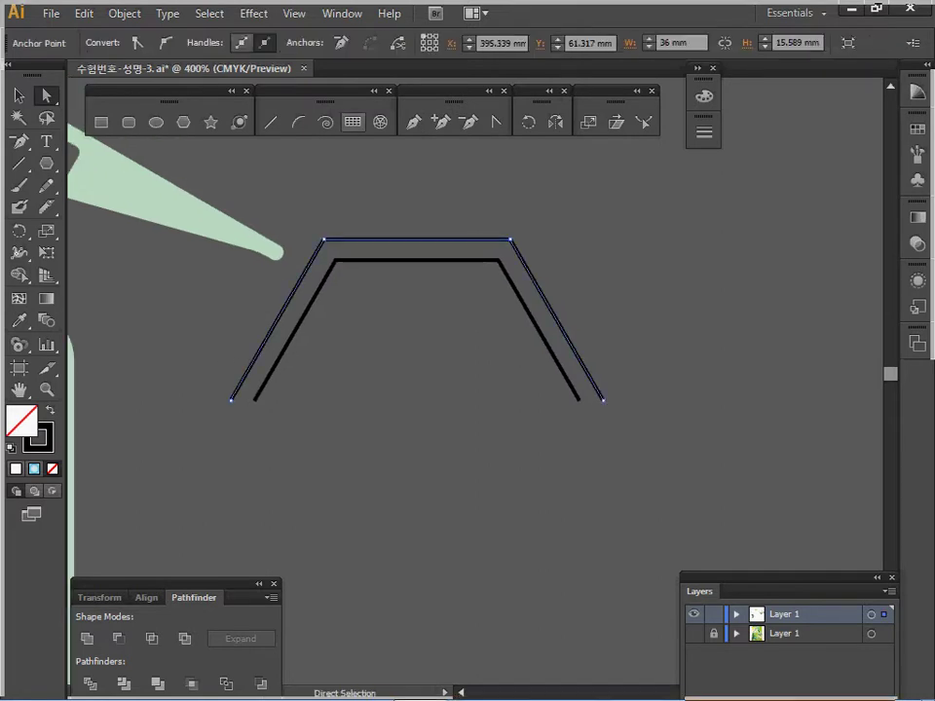
{"action": "key", "text": "p"}
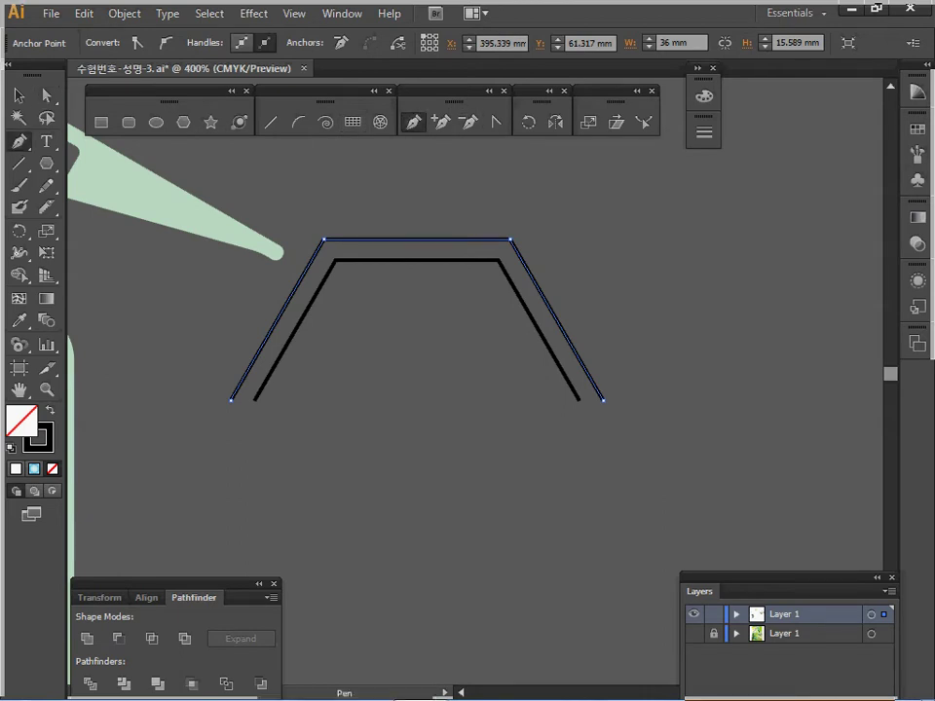
{"action": "left_click", "coordinate": [231, 400]}
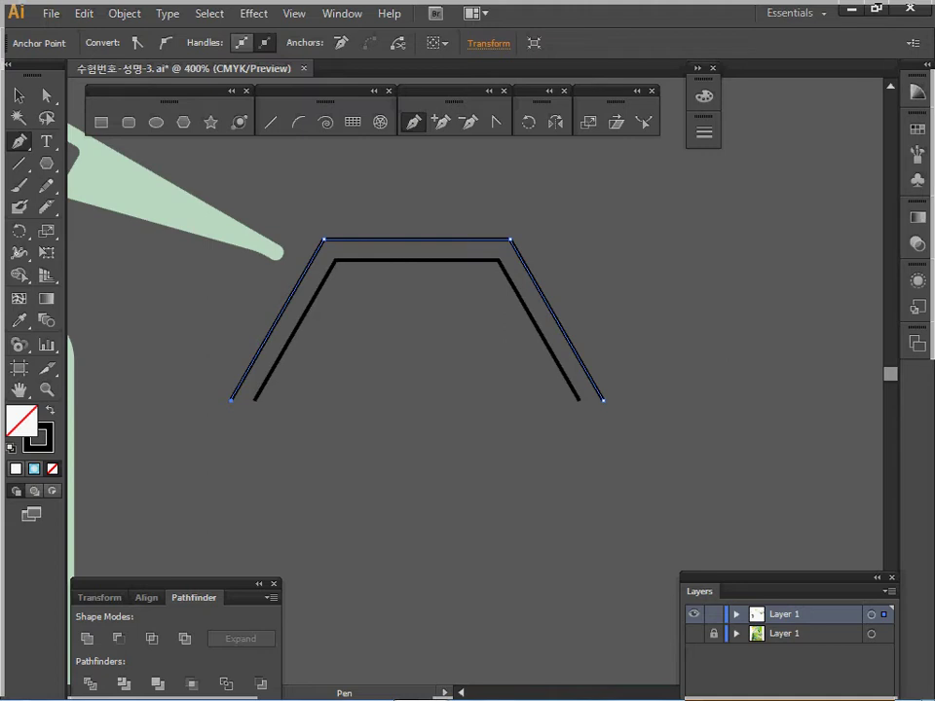
{"action": "left_click", "coordinate": [198, 400], "text": "shift"}
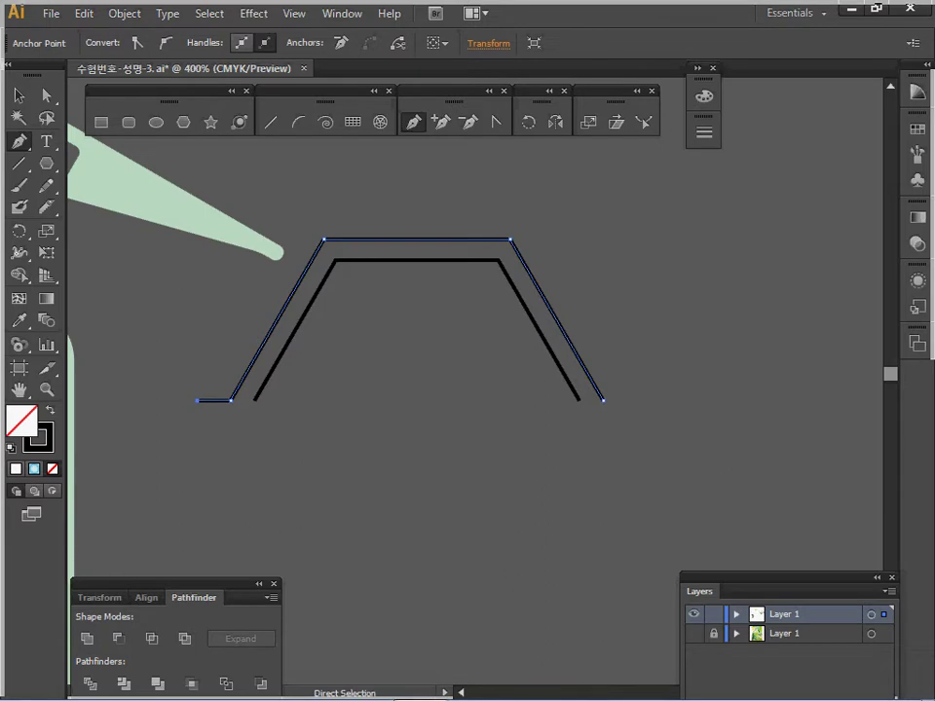
{"action": "key", "text": "ctrl+shift+a"}
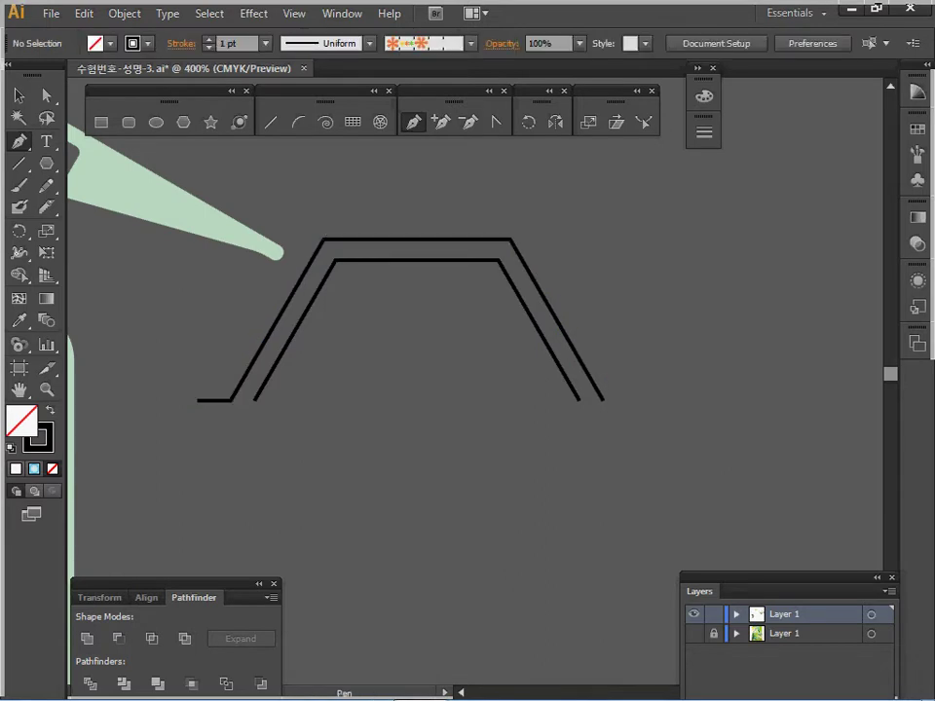
{"action": "left_click", "coordinate": [603, 400]}
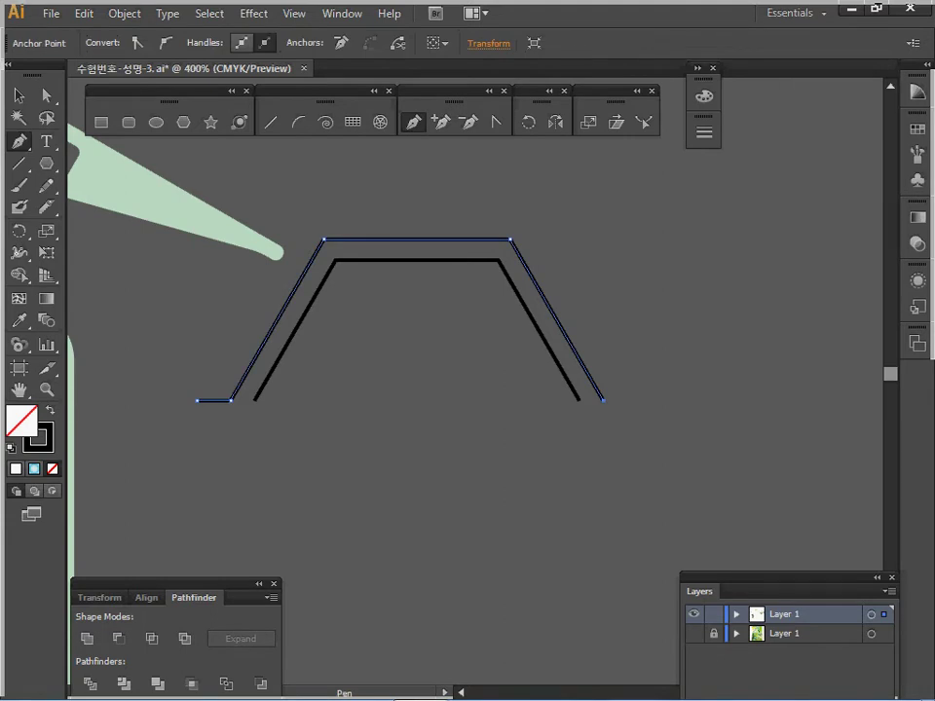
{"action": "left_click", "coordinate": [636, 400]}
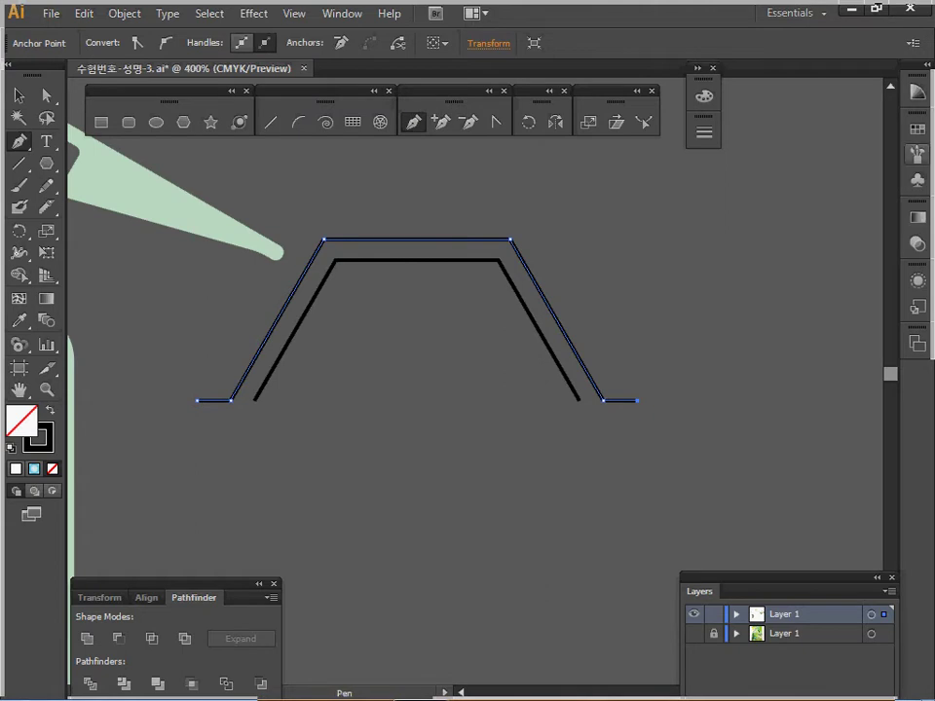
- Set the outer roof path's stroke to 6 pt with round caps and round joins
{"action": "left_click", "coordinate": [697, 69]}
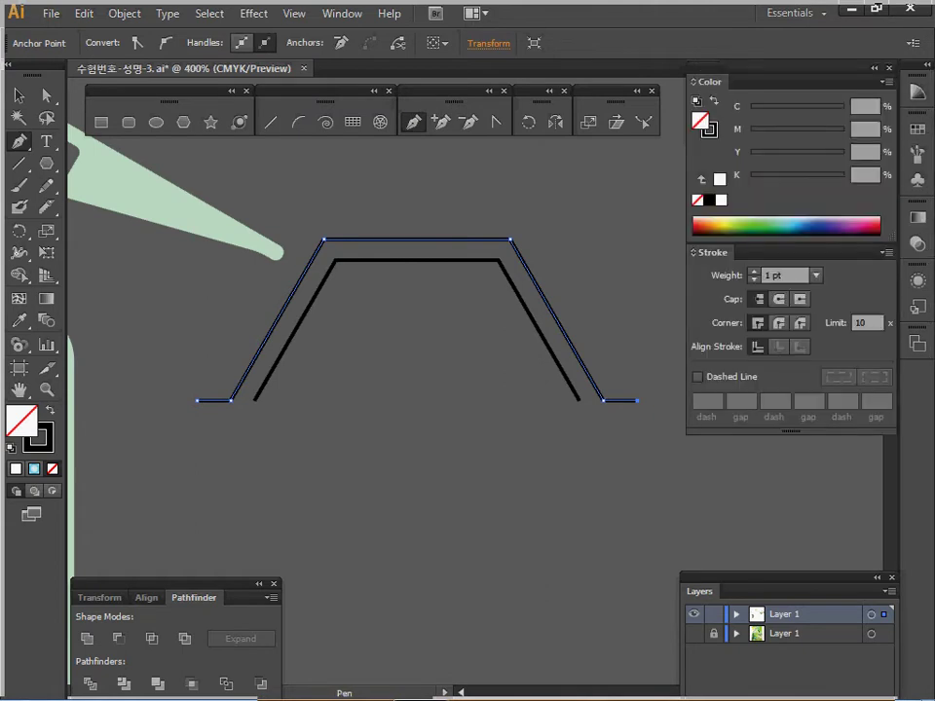
{"action": "left_click", "coordinate": [753, 272]}
{"action": "left_click", "coordinate": [754, 272]}
{"action": "left_click", "coordinate": [754, 271]}
{"action": "left_click", "coordinate": [754, 271]}
{"action": "left_click", "coordinate": [754, 272]}
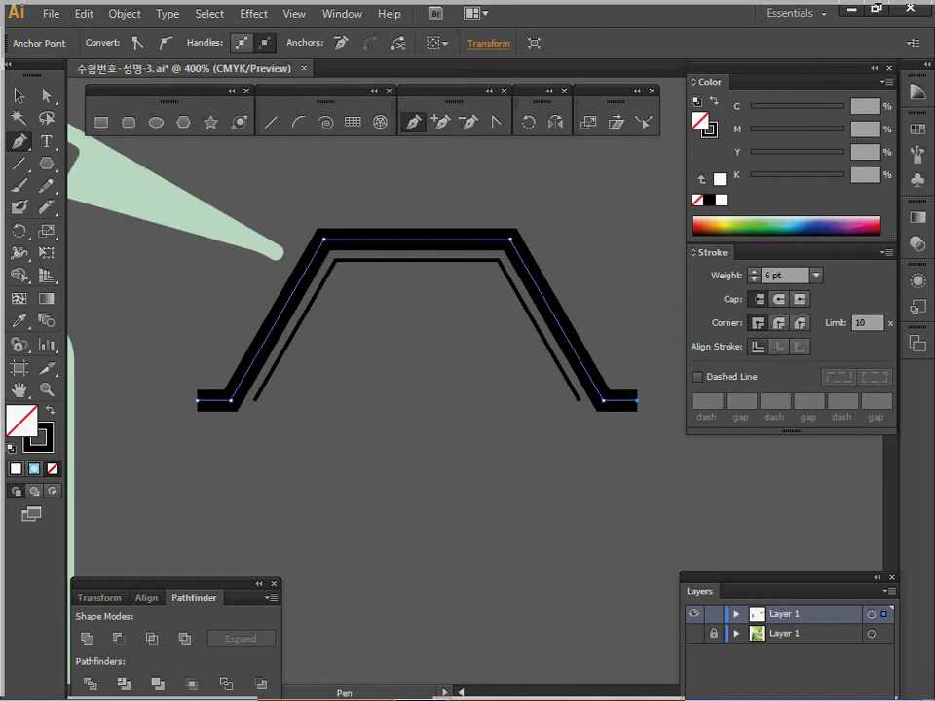
{"action": "left_click", "coordinate": [778, 299]}
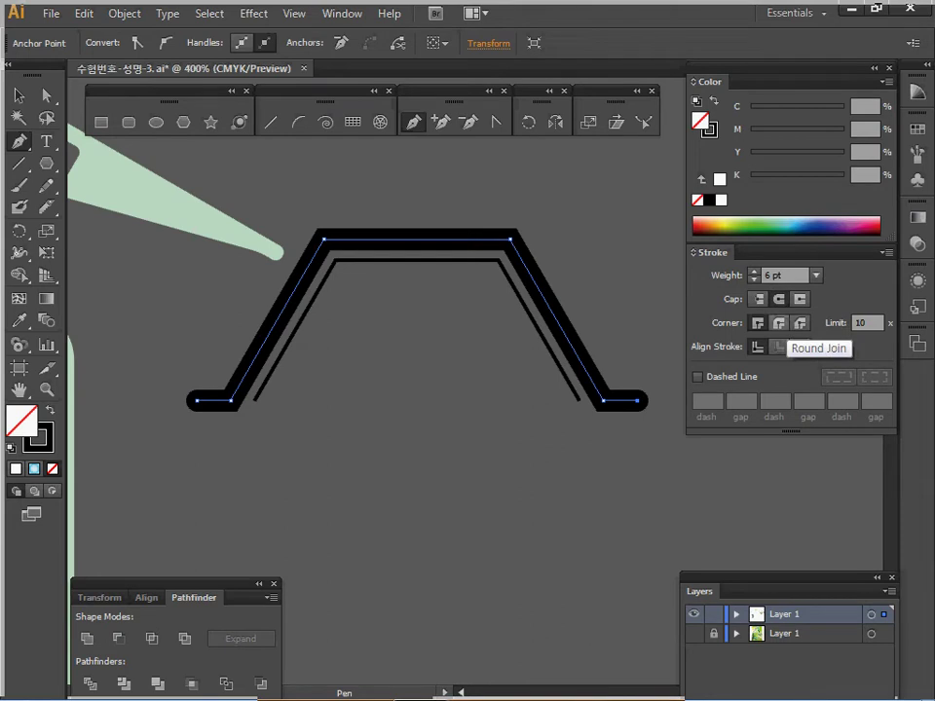
{"action": "left_click", "coordinate": [779, 323]}
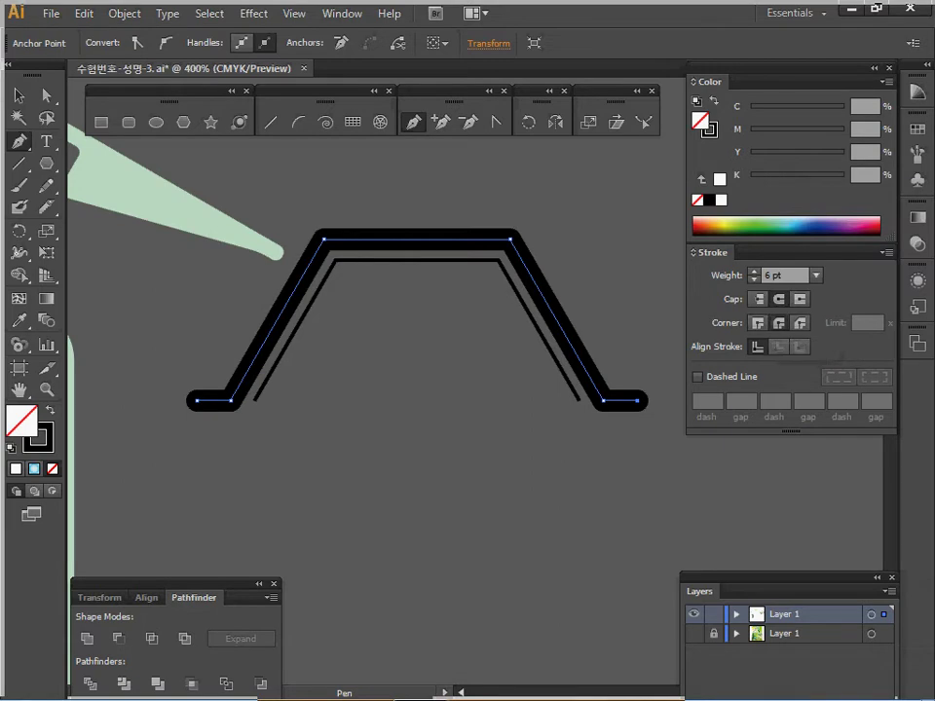
- Colour the roof path's stroke with the dark green sampled from the reference palette, and deselect it
{"action": "left_click", "coordinate": [418, 414], "text": "ctrl+alt"}
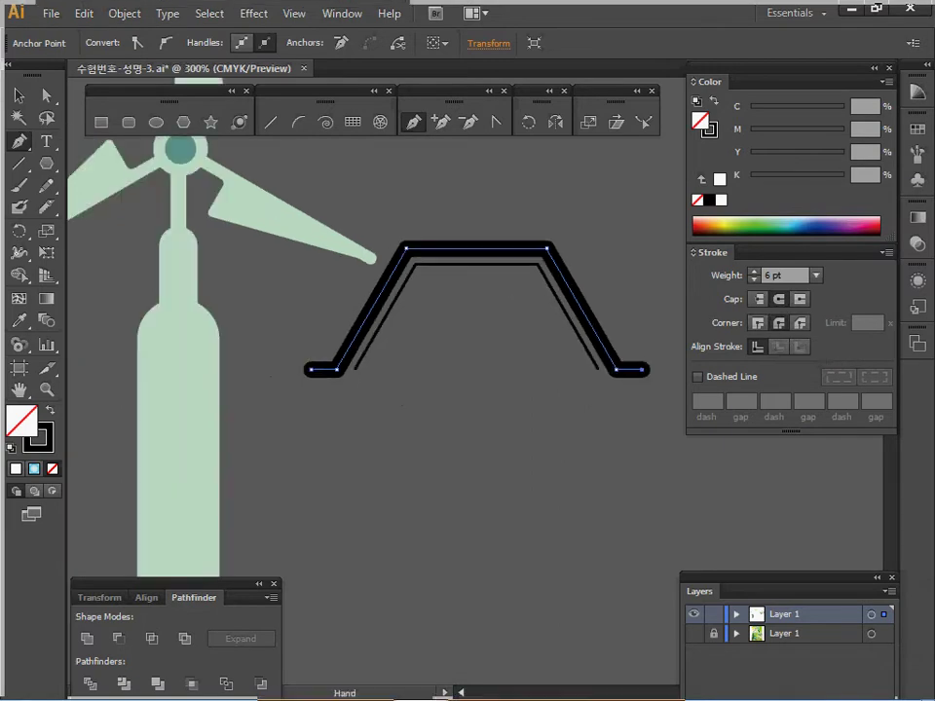
{"action": "left_click_drag", "start_coordinate": [418, 414], "coordinate": [306, 411]}
{"action": "key", "text": "ctrl+minus"}
{"action": "key", "text": "ctrl+minus"}
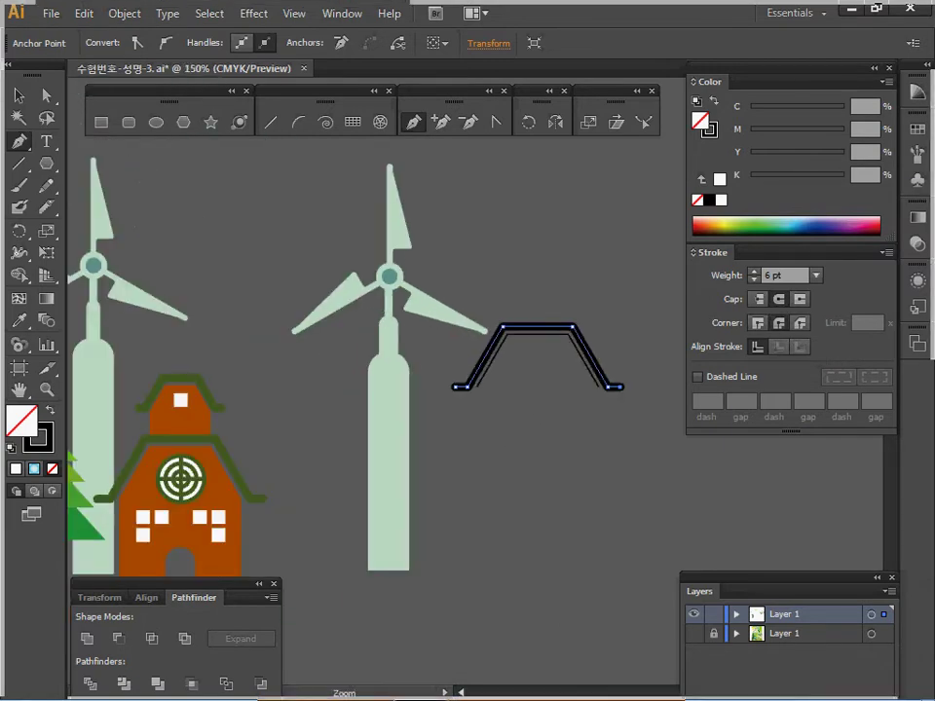
{"action": "left_click", "coordinate": [429, 336], "text": "ctrl+alt"}
{"action": "left_click_drag", "start_coordinate": [429, 336], "coordinate": [327, 281]}
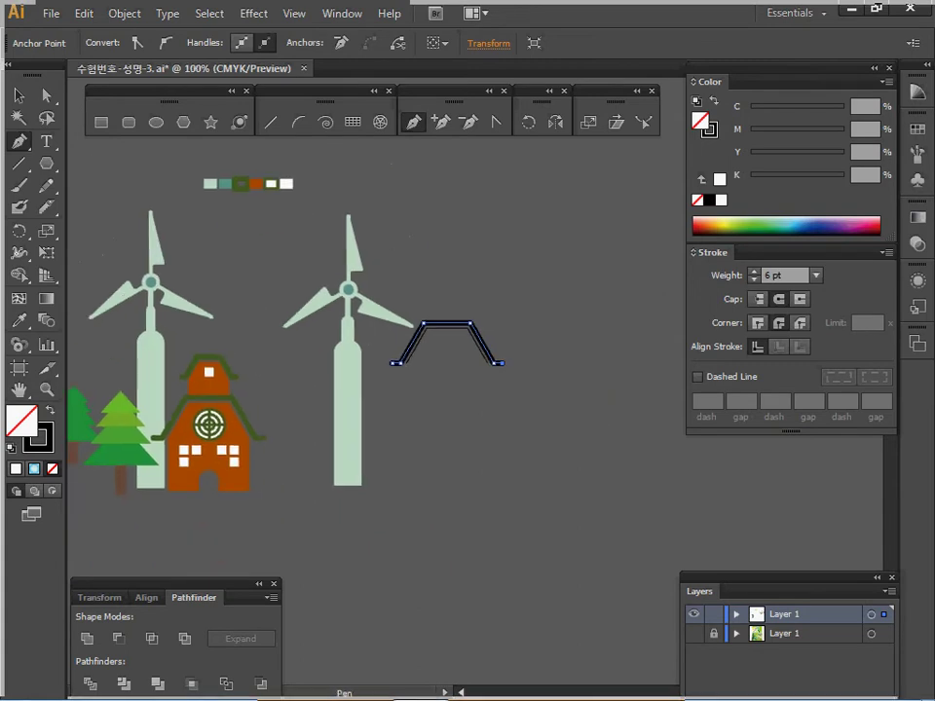
{"action": "key", "text": "i"}
{"action": "left_click", "coordinate": [240, 184]}
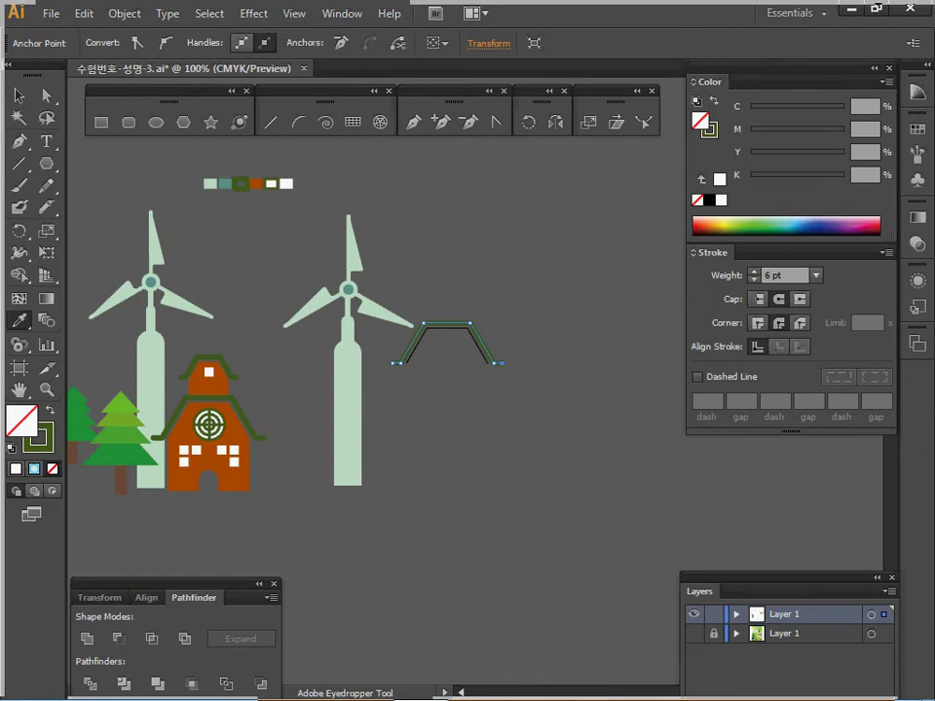
{"action": "left_click", "coordinate": [487, 407], "text": "ctrl"}
- Close the inner path into the barn's wall outline with the Pen tool, adding two sides and a horizontal base below the roof
{"action": "left_click", "coordinate": [490, 372], "text": "ctrl"}
{"action": "left_click", "coordinate": [450, 395], "text": "ctrl"}
{"action": "mouse_move", "coordinate": [450, 395]}
{"action": "left_mouse_down"}
{"action": "mouse_move", "coordinate": [506, 370]}
{"action": "mouse_move", "coordinate": [490, 337]}
{"action": "mouse_move", "coordinate": [393, 334]}
{"action": "left_mouse_up"}
{"action": "left_click", "coordinate": [381, 285], "text": "ctrl"}
{"action": "left_click", "coordinate": [453, 322], "text": "ctrl"}
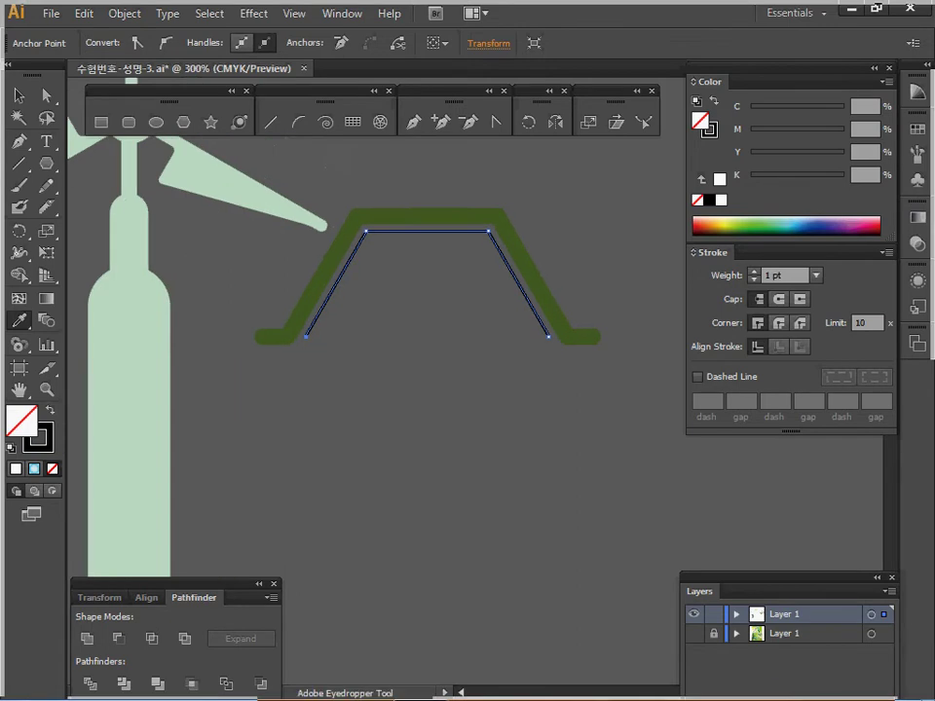
{"action": "key", "text": "p"}
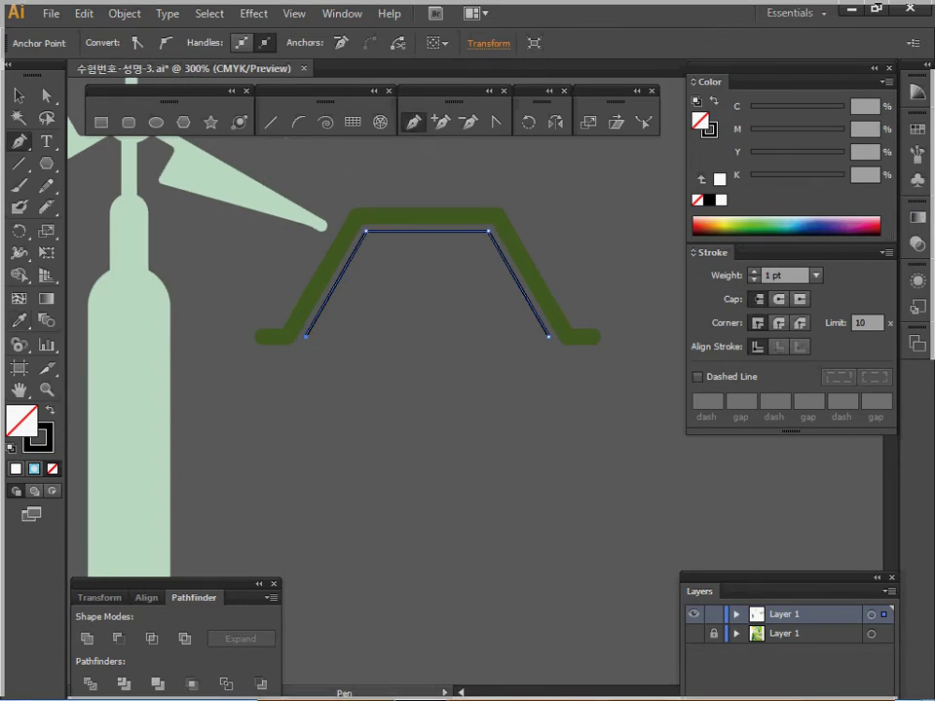
{"action": "left_click", "coordinate": [305, 337]}
{"action": "left_click", "coordinate": [306, 521], "text": "shift"}
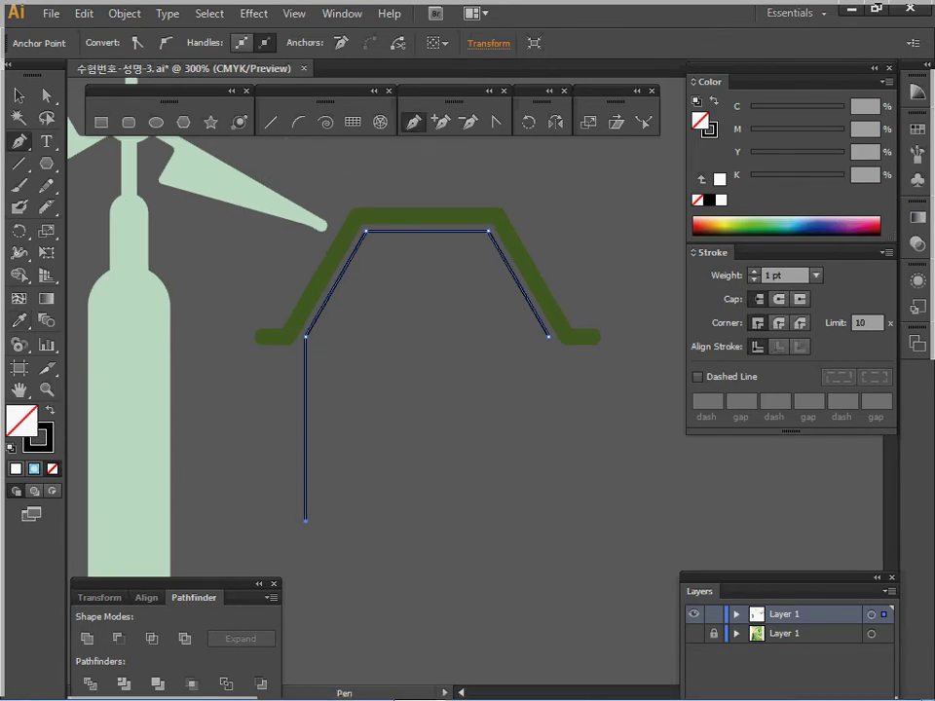
{"action": "left_click", "coordinate": [542, 521], "text": "shift"}
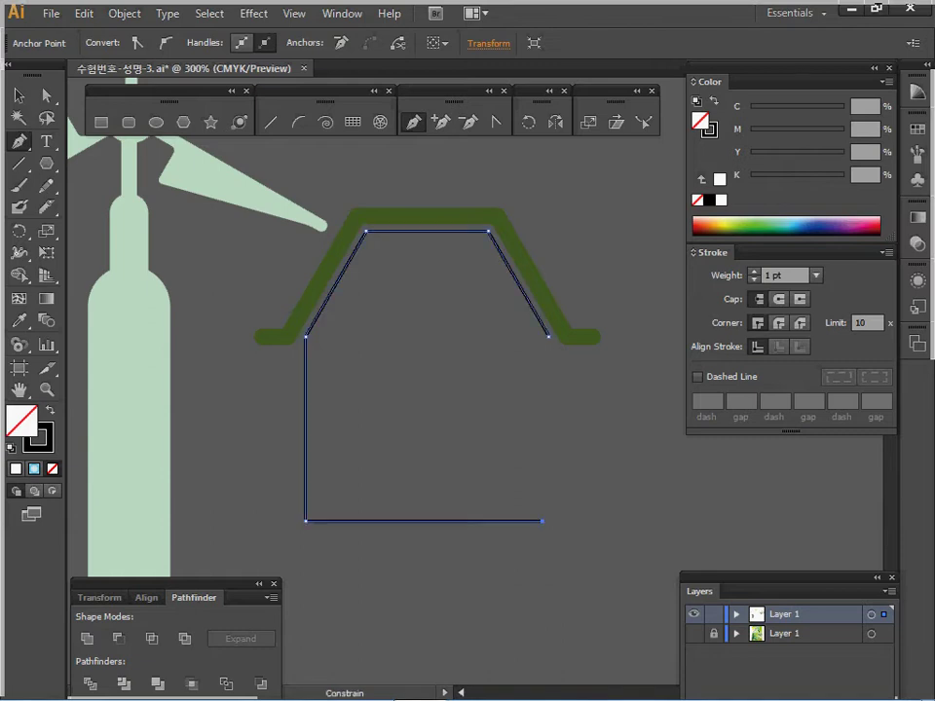
{"action": "left_click", "coordinate": [548, 337]}
- Average the barn wall's two right-hand anchor points vertically into a straight side, and nudge them slightly right to meet the roof
{"action": "left_click", "coordinate": [47, 96]}
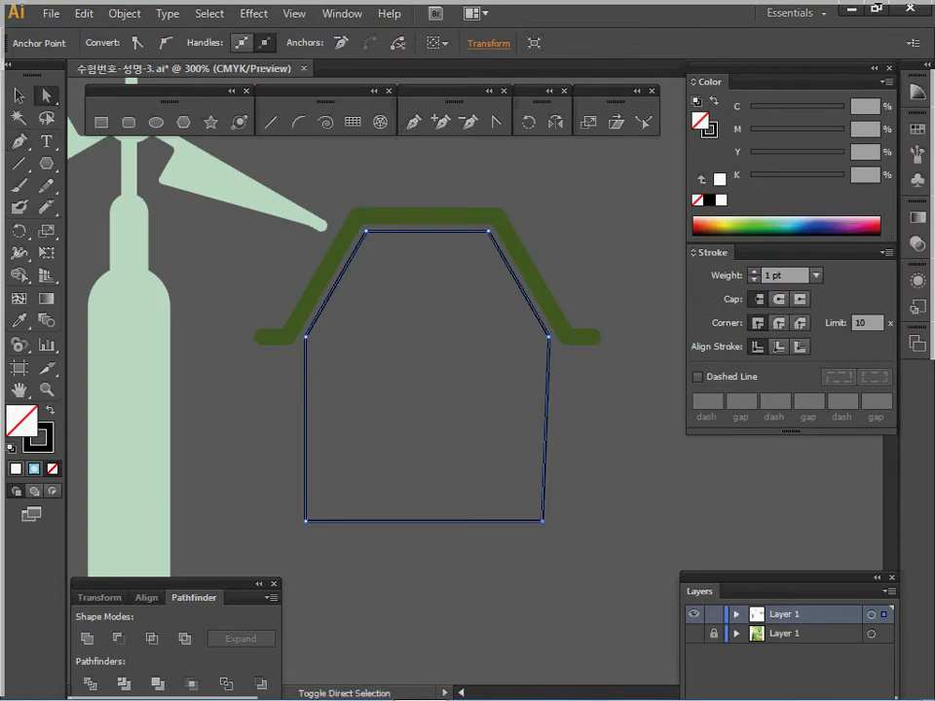
{"action": "left_click", "coordinate": [549, 337]}
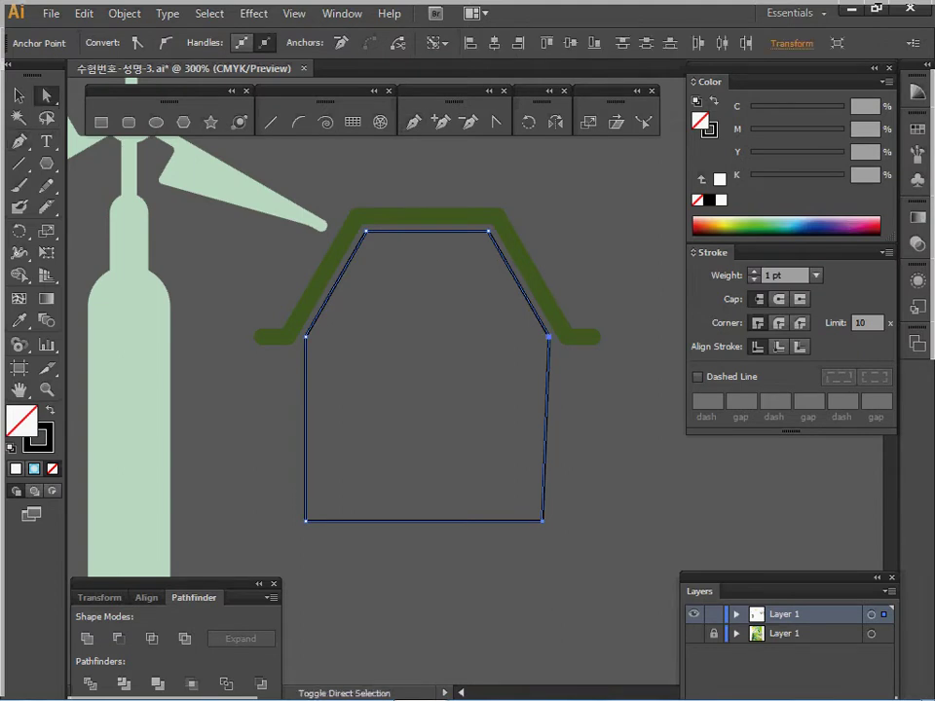
{"action": "left_click", "coordinate": [542, 521]}
{"action": "right_click", "coordinate": [477, 366]}
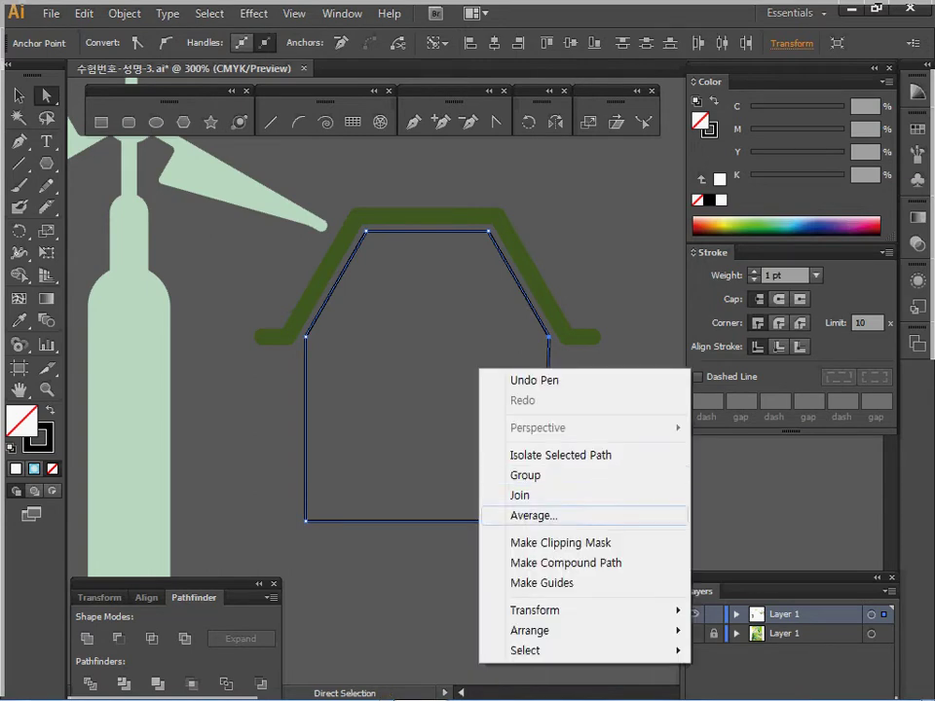
{"action": "left_click", "coordinate": [526, 514]}
{"action": "left_click", "coordinate": [150, 248]}
{"action": "left_click", "coordinate": [150, 269]}
{"action": "left_click", "coordinate": [176, 343]}
{"action": "key", "text": "Return"}
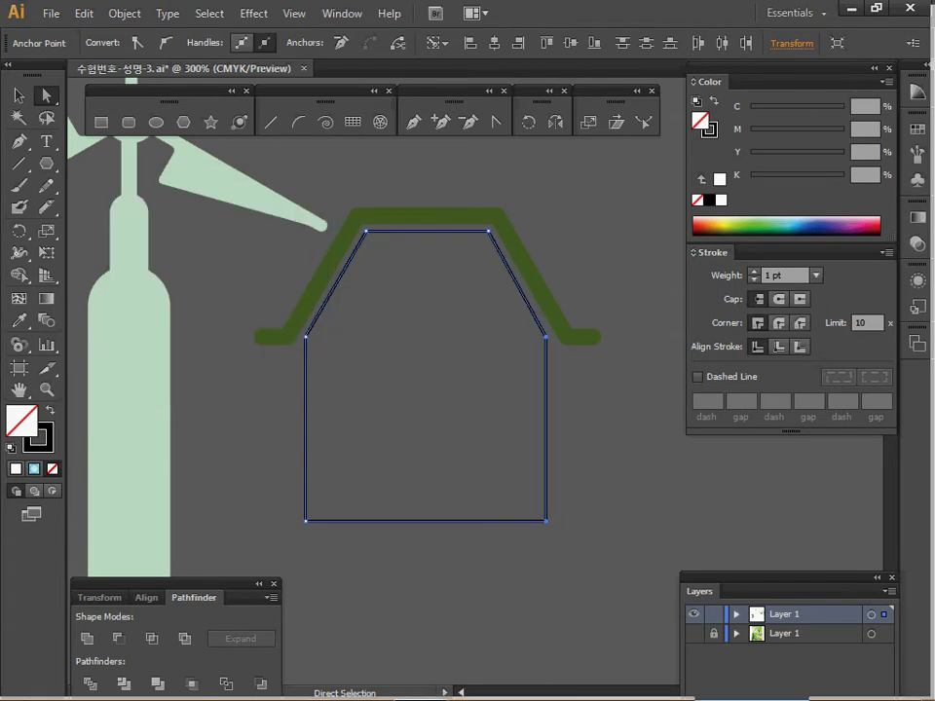
{"action": "key", "text": "Right"}
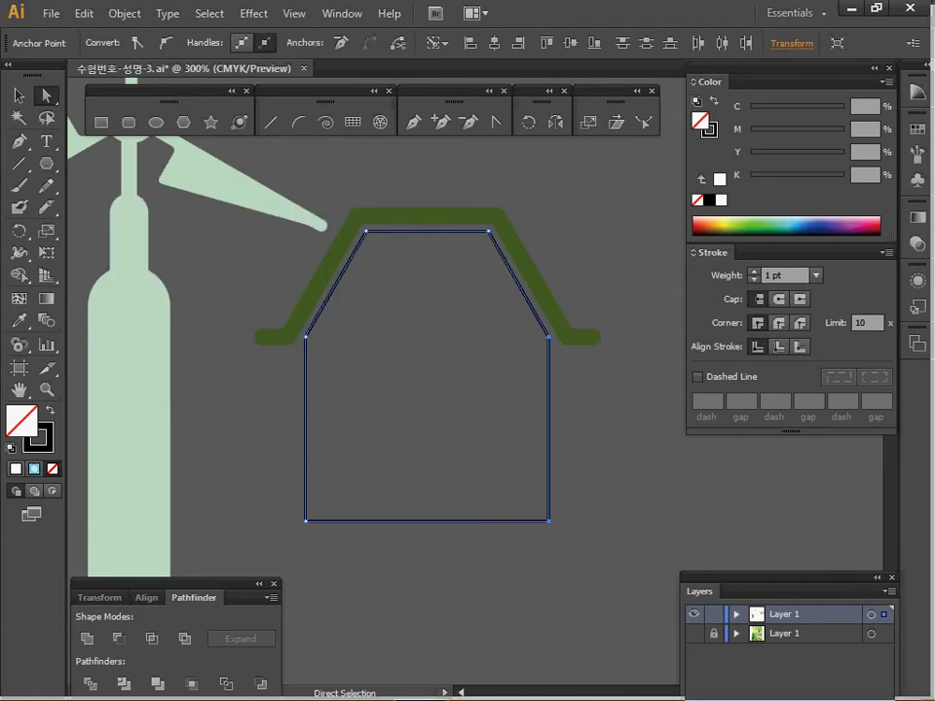
- Fill the barn wall outline with the orange-brown sampled from the reference barn
{"action": "left_click", "coordinate": [463, 483], "text": "ctrl+alt"}
{"action": "left_click", "coordinate": [452, 467], "text": "ctrl+alt"}
{"action": "key", "text": "space"}
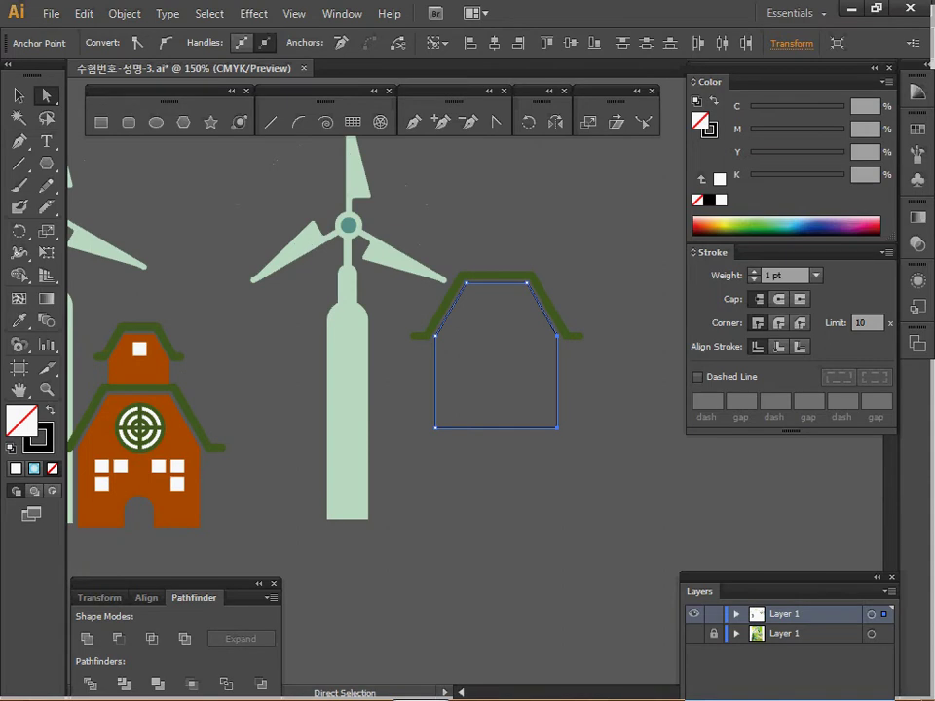
{"action": "key", "text": "i"}
{"action": "left_click", "coordinate": [179, 434]}
- Move the barn wall and green roof together down beside the lower part of the new turbine's tower
{"action": "key", "text": "ctrl+space"}
{"action": "left_click", "coordinate": [505, 421], "text": "ctrl+alt"}
{"action": "key", "text": "space"}
{"action": "left_click_drag", "start_coordinate": [505, 420], "coordinate": [537, 507]}
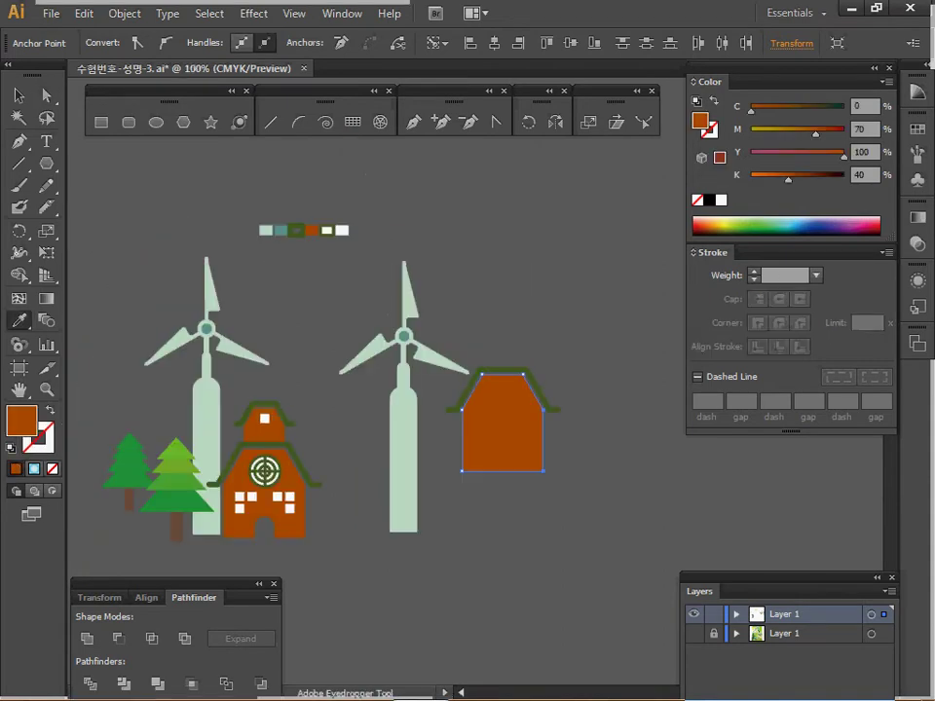
{"action": "left_click", "coordinate": [18, 96]}
{"action": "left_click", "coordinate": [503, 371], "text": "shift"}
{"action": "left_click_drag", "start_coordinate": [503, 373], "coordinate": [486, 437]}
{"action": "left_click_drag", "start_coordinate": [484, 492], "coordinate": [479, 500]}
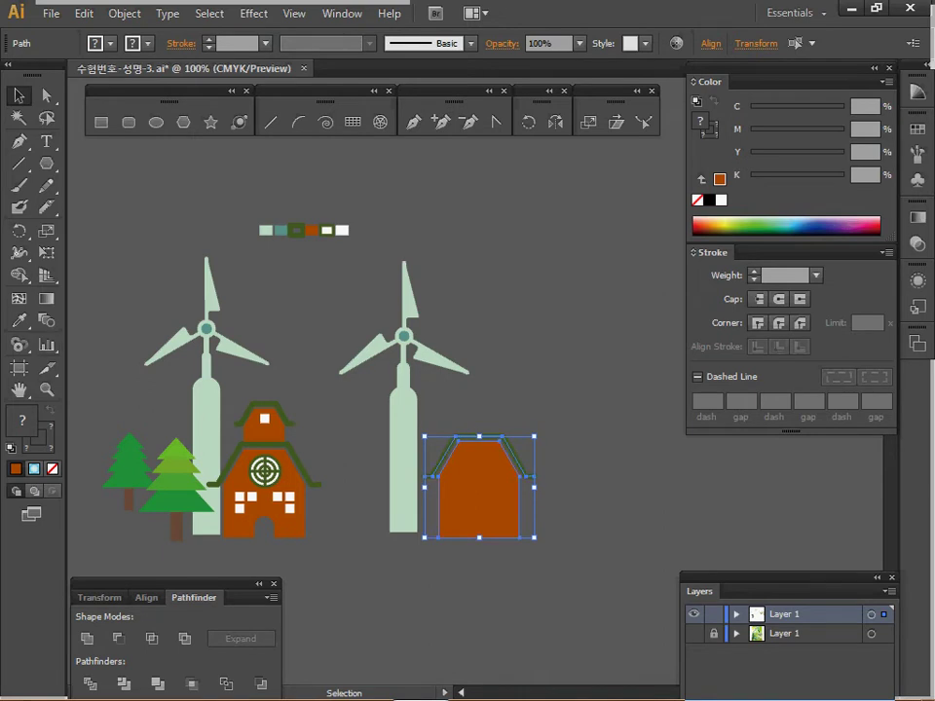
- Make a copy of the barn wall and roof scaled uniformly to 50%
{"action": "double_click", "coordinate": [589, 122]}
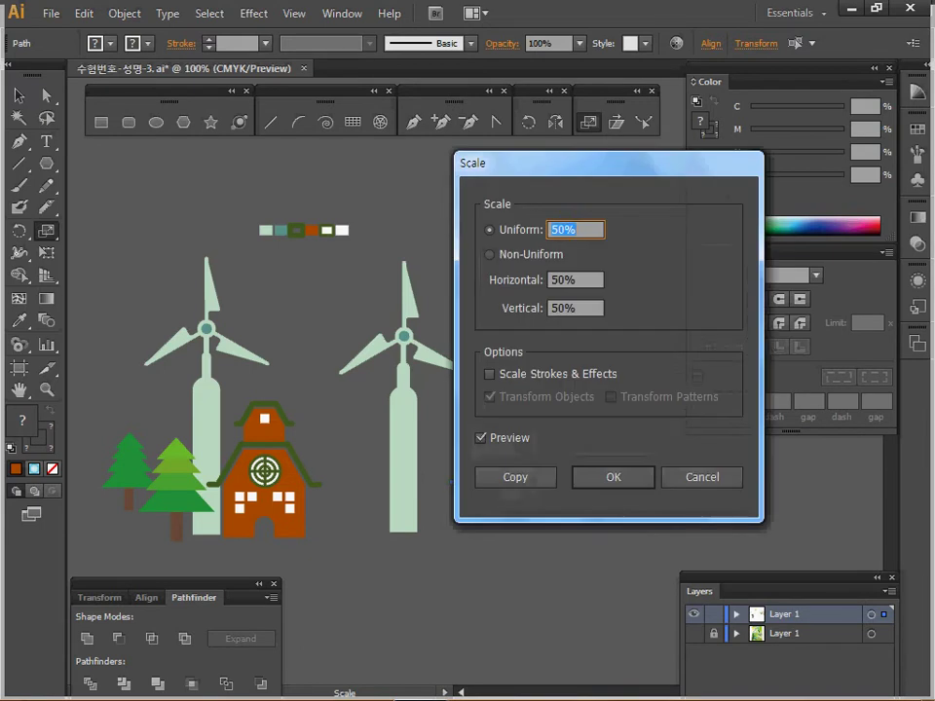
{"action": "type", "text": "50"}
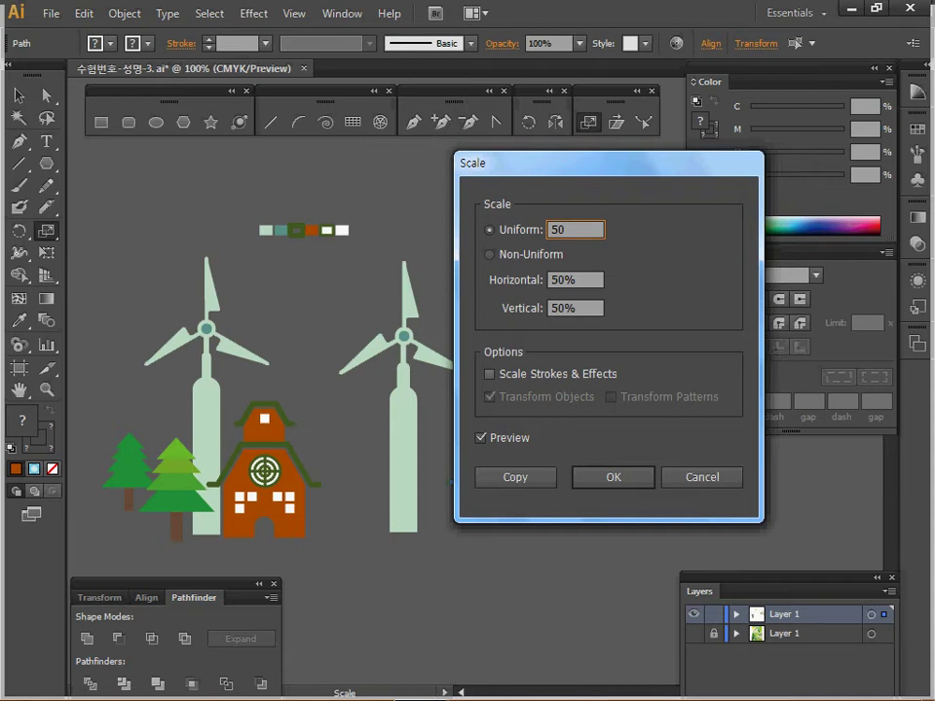
{"action": "left_click", "coordinate": [515, 477]}
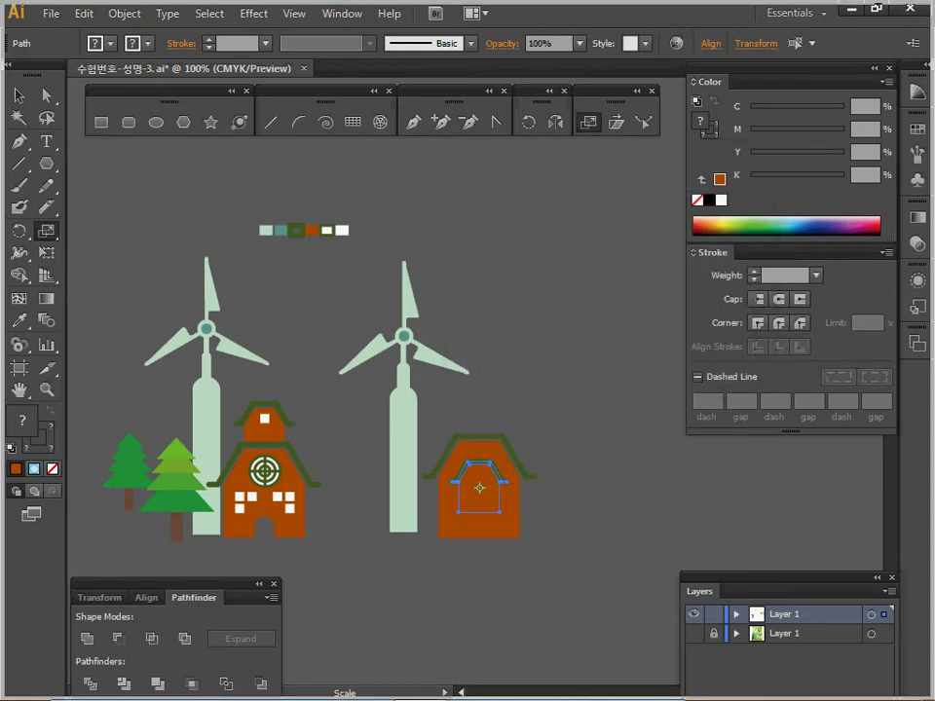
- Move the half-size wall and roof copy straight up until its base sits just above the main roof
{"action": "key", "text": "shift+Up"}
{"action": "key", "text": "shift+Up"}
{"action": "key", "text": "shift+Up"}
{"action": "key", "text": "shift+Up"}
{"action": "key", "text": "shift+Up"}
{"action": "key", "text": "shift+Up"}
{"action": "key", "text": "shift+Up"}
{"action": "key", "text": "shift+Up"}
{"action": "key", "text": "shift+Up"}
{"action": "key", "text": "shift+Up"}
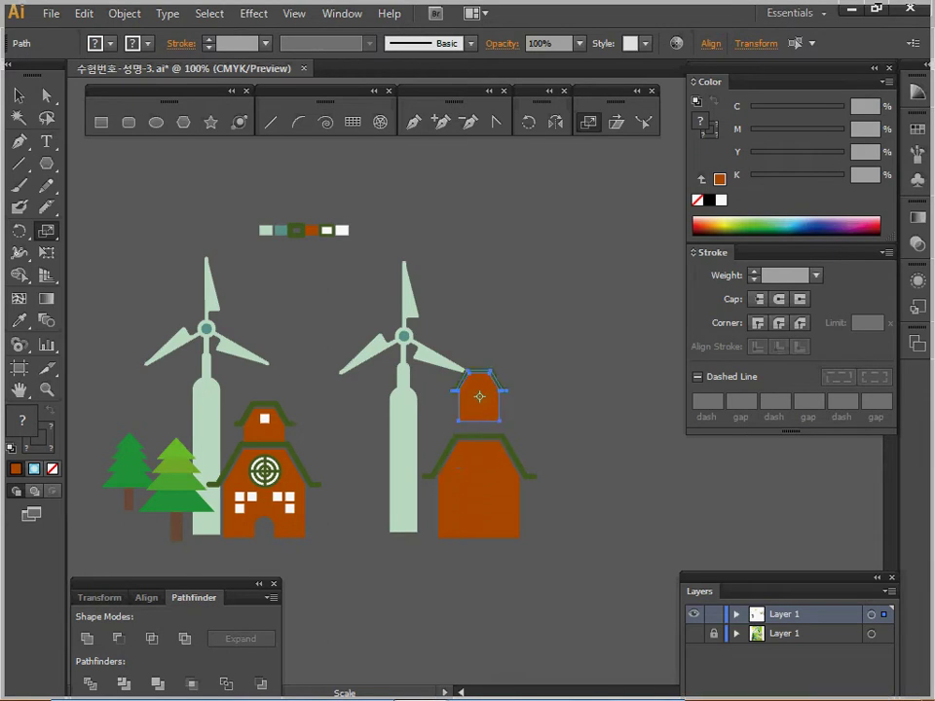
{"action": "key", "text": "shift+Down"}
{"action": "key", "text": "ctrl+space"}
{"action": "left_click", "coordinate": [497, 452], "text": "ctrl"}
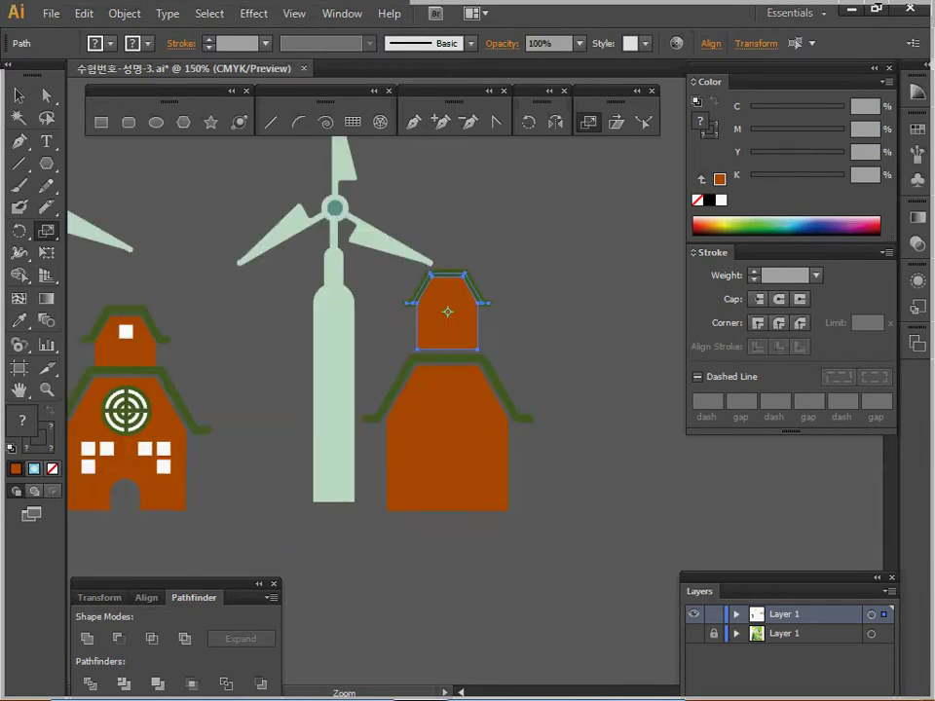
{"action": "left_click", "coordinate": [451, 471], "text": "ctrl"}
{"action": "left_click", "coordinate": [461, 374], "text": "ctrl"}
{"action": "key", "text": "space"}
{"action": "left_click_drag", "start_coordinate": [461, 374], "coordinate": [441, 534]}
{"action": "key", "text": "space"}
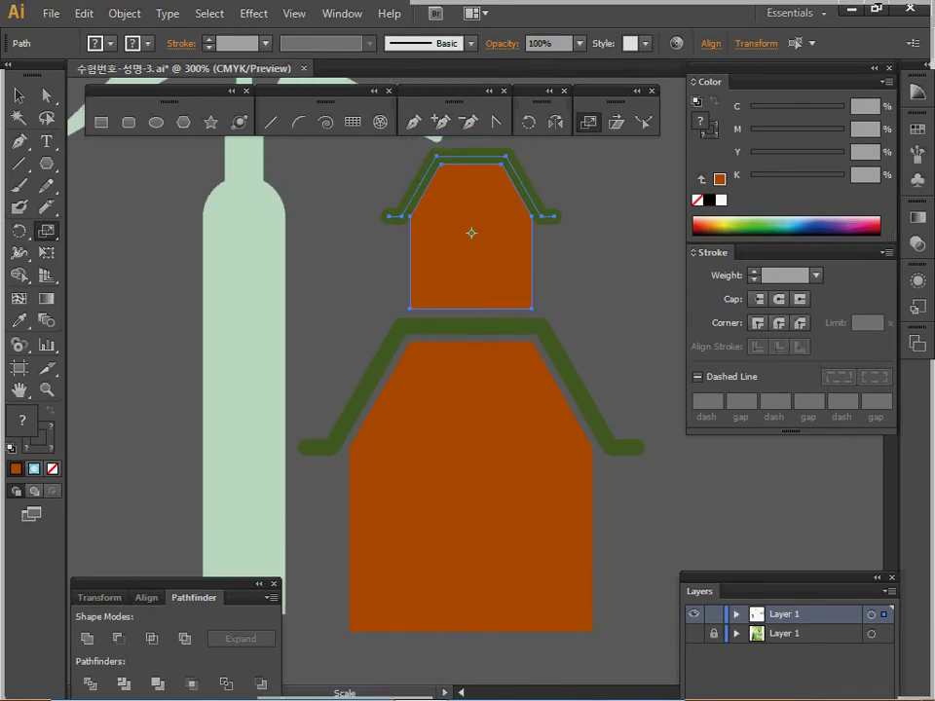
{"action": "key", "text": "space"}
{"action": "left_click_drag", "start_coordinate": [565, 287], "coordinate": [557, 337]}
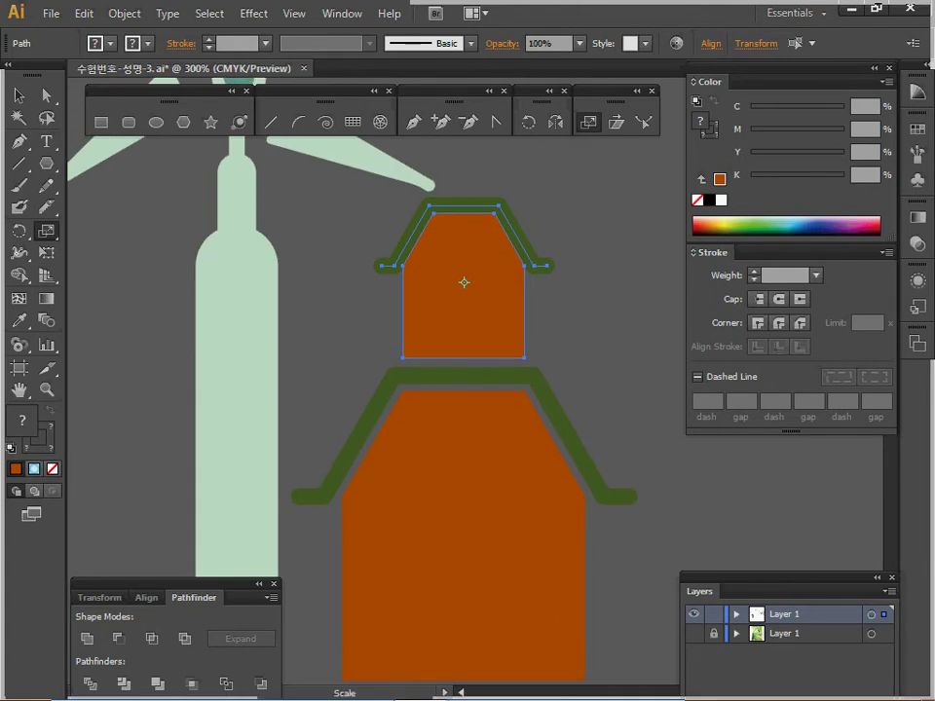
{"action": "key", "text": "Down"}
{"action": "key", "text": "Down"}
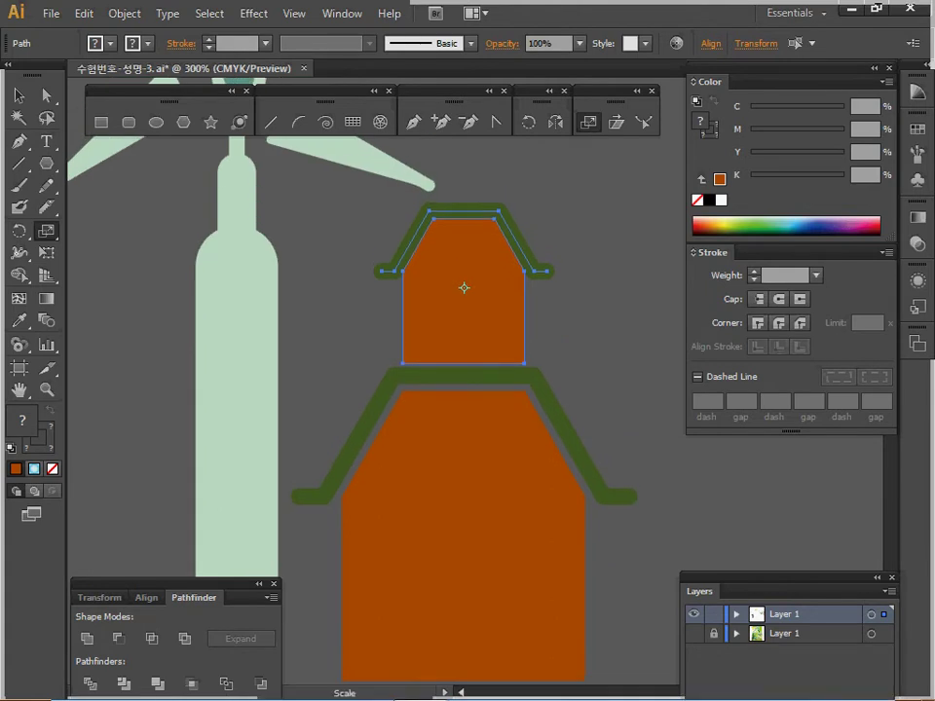
- Shorten the small upper wall by raising only its bottom edge
{"action": "key", "text": "a"}
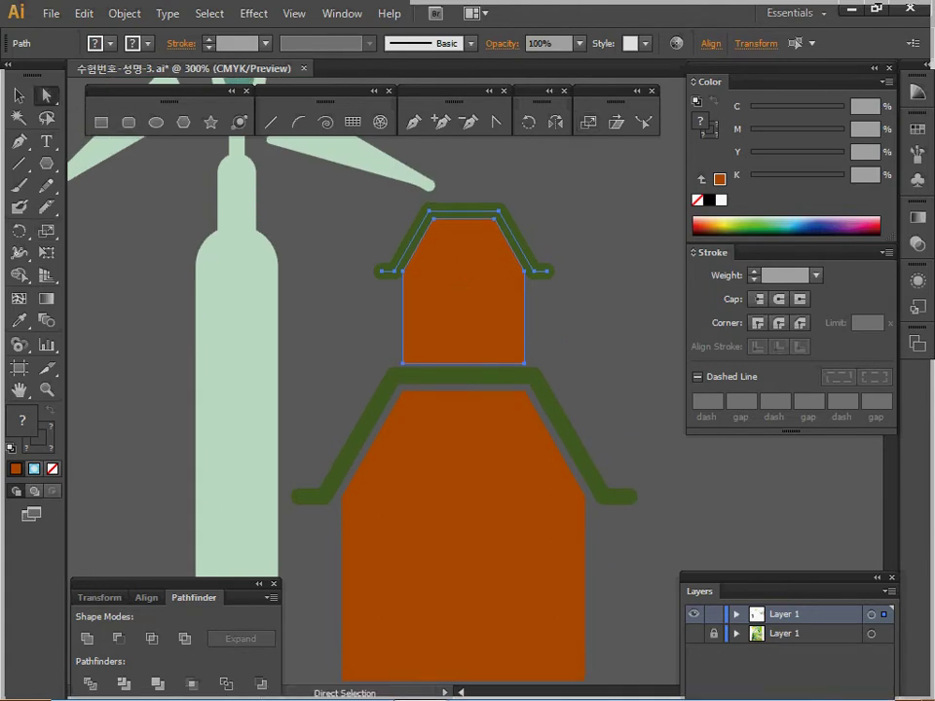
{"action": "key", "text": "ctrl+shift+a"}
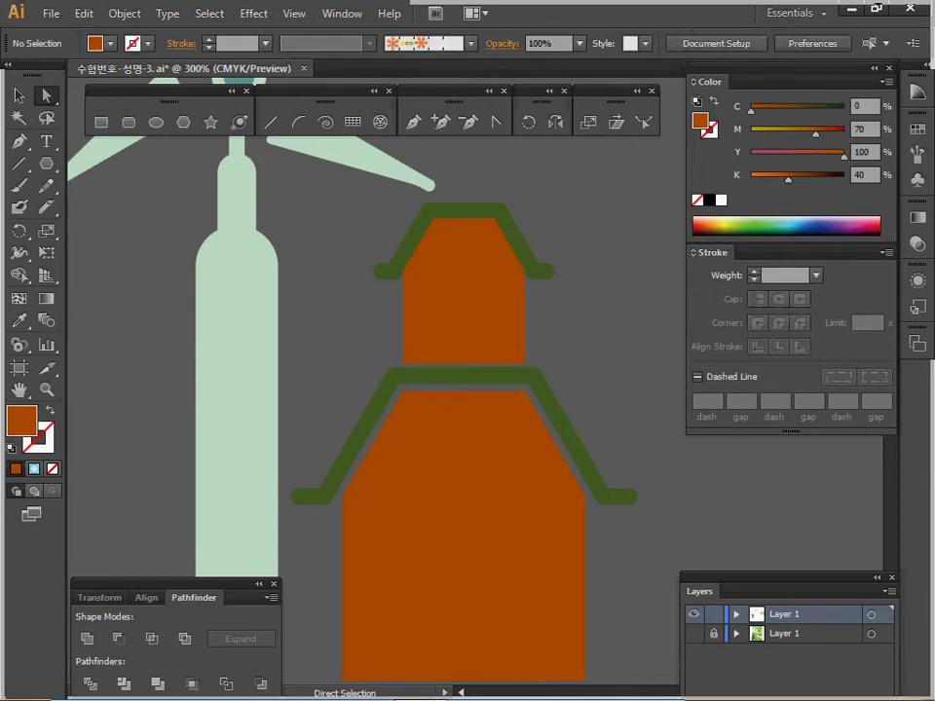
{"action": "left_click", "coordinate": [464, 364]}
{"action": "left_click_drag", "start_coordinate": [465, 364], "coordinate": [465, 348]}
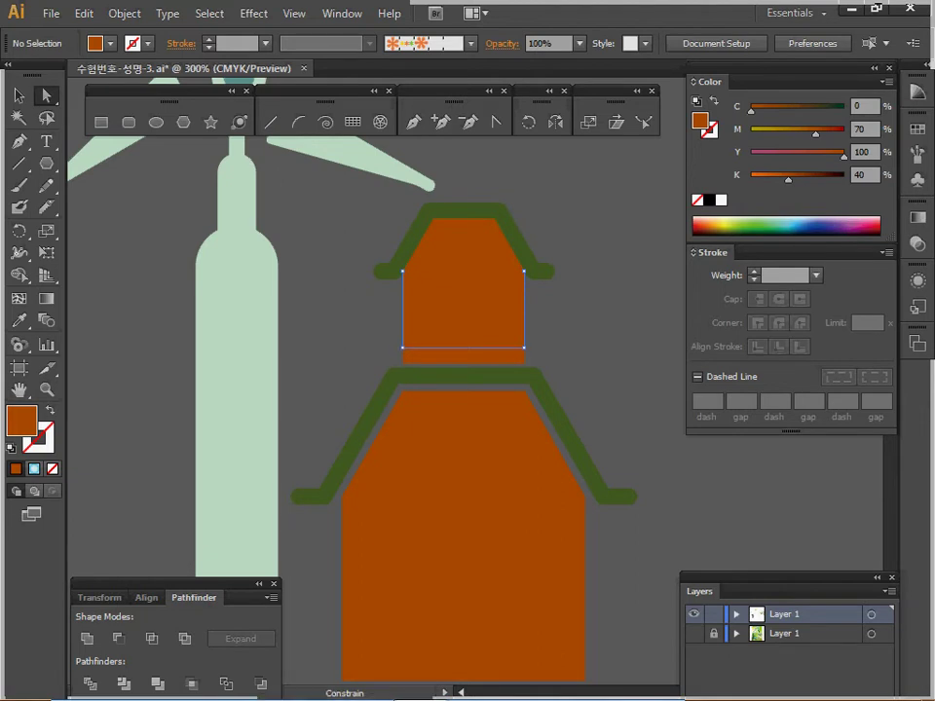
{"action": "left_click_drag", "start_coordinate": [463, 347], "coordinate": [462, 348]}
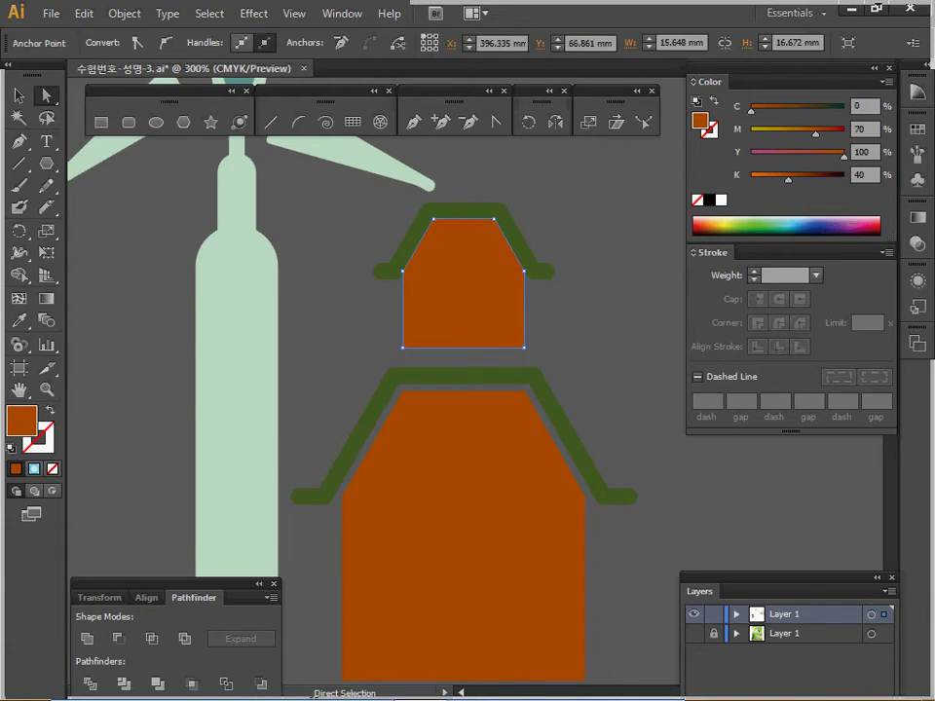
- Move the small wall down close to the main roof, and lower the small green roof to fit over it
{"action": "mouse_move", "coordinate": [464, 302]}
{"action": "left_mouse_down"}
{"action": "mouse_move", "coordinate": [464, 318]}
{"action": "mouse_move", "coordinate": [463, 308]}
{"action": "left_mouse_up"}
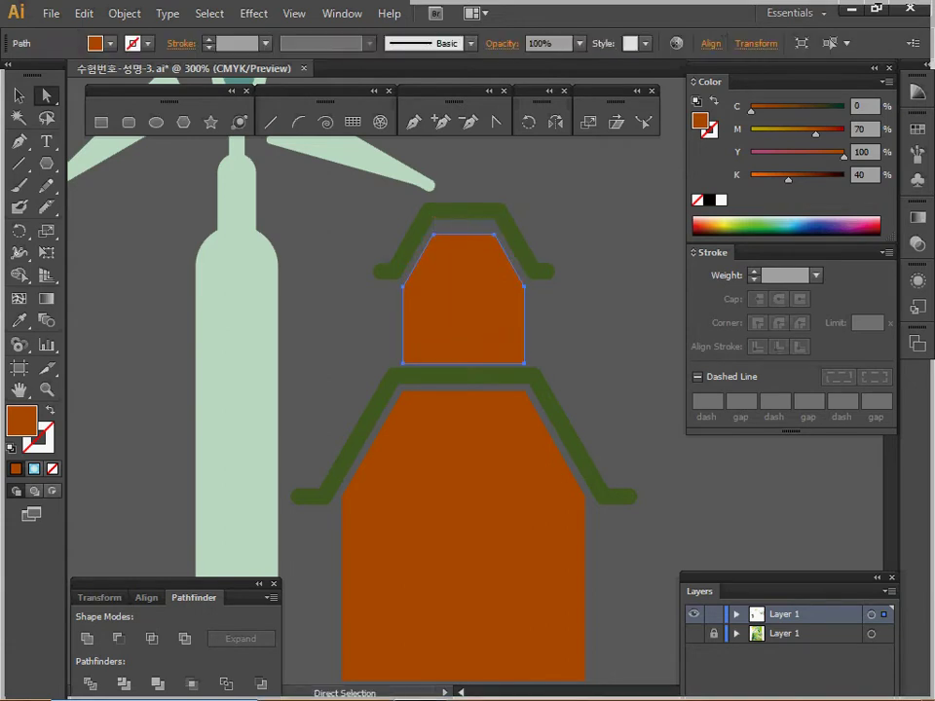
{"action": "key", "text": "v"}
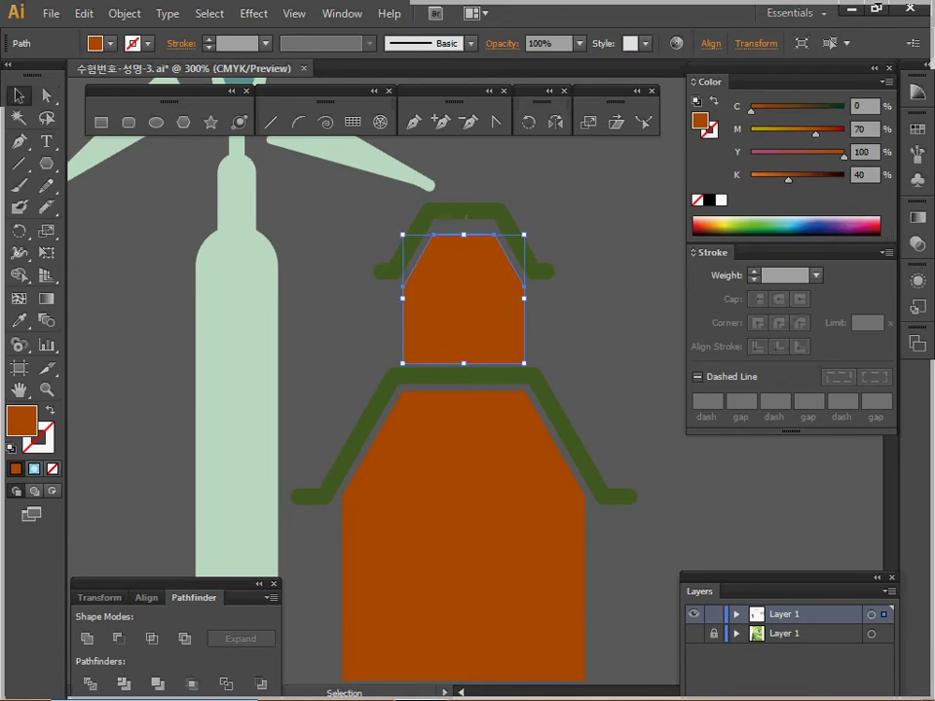
{"action": "key", "text": "ctrl+shift+a"}
{"action": "left_click", "coordinate": [464, 210]}
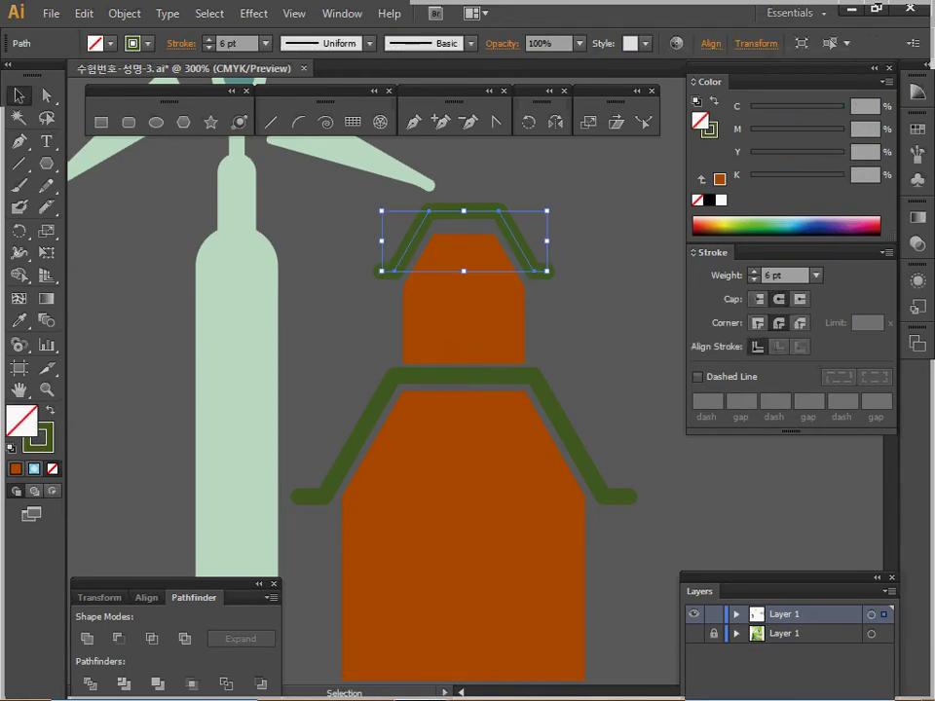
{"action": "key", "text": "Down"}
{"action": "key", "text": "Down"}
{"action": "key", "text": "Down"}
{"action": "key", "text": "Down"}
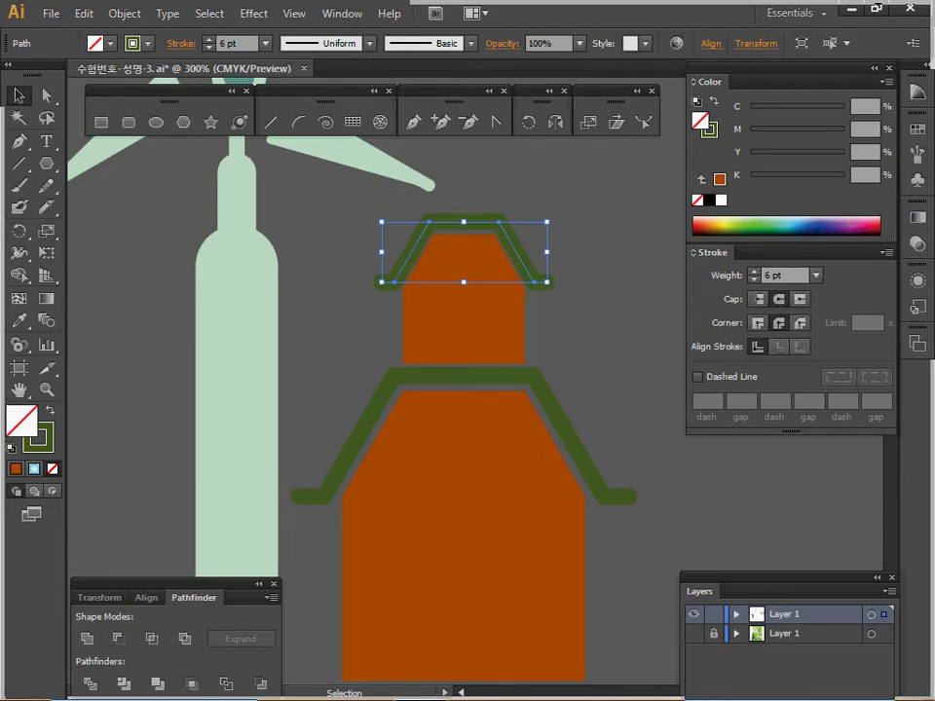
- Nudge the small wall and roof down onto the main roof, send them to the back, and deselect
{"action": "left_click", "coordinate": [465, 277]}
{"action": "left_click_drag", "start_coordinate": [470, 192], "coordinate": [496, 263]}
{"action": "key", "text": "Down"}
{"action": "key", "text": "Down"}
{"action": "key", "text": "Down"}
{"action": "key", "text": "ctrl+shift+["}
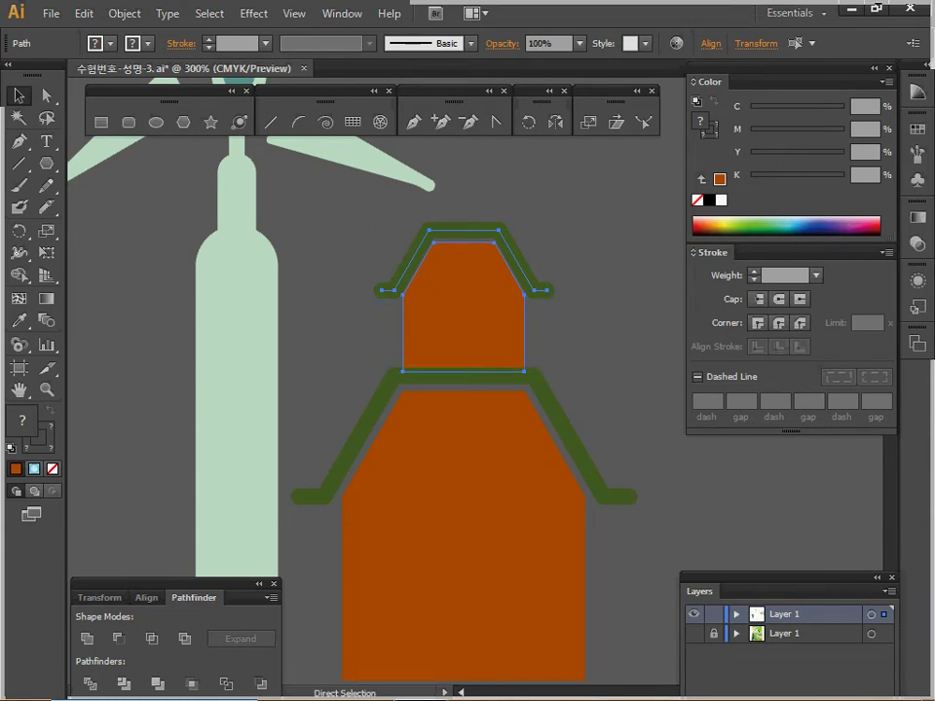
{"action": "key", "text": "ctrl+shift+a"}
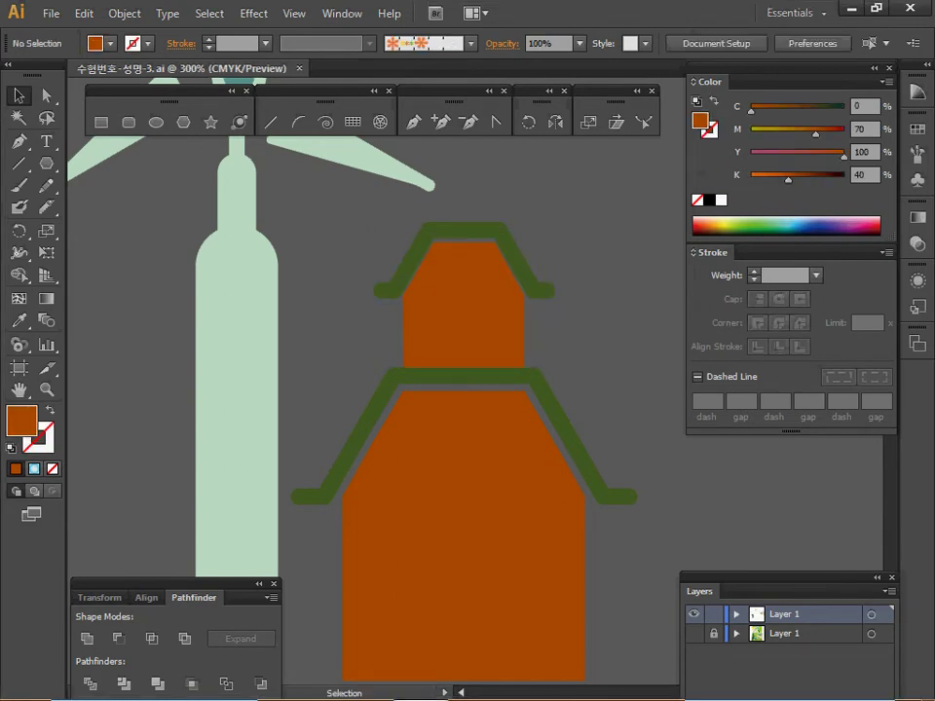
- Shorten the small upper wall further by nudging its two bottom anchor points up
{"action": "left_click", "coordinate": [504, 487], "text": "ctrl+alt"}
{"action": "left_click_drag", "start_coordinate": [504, 487], "coordinate": [572, 492]}
{"action": "left_click_drag", "start_coordinate": [463, 398], "coordinate": [485, 384]}
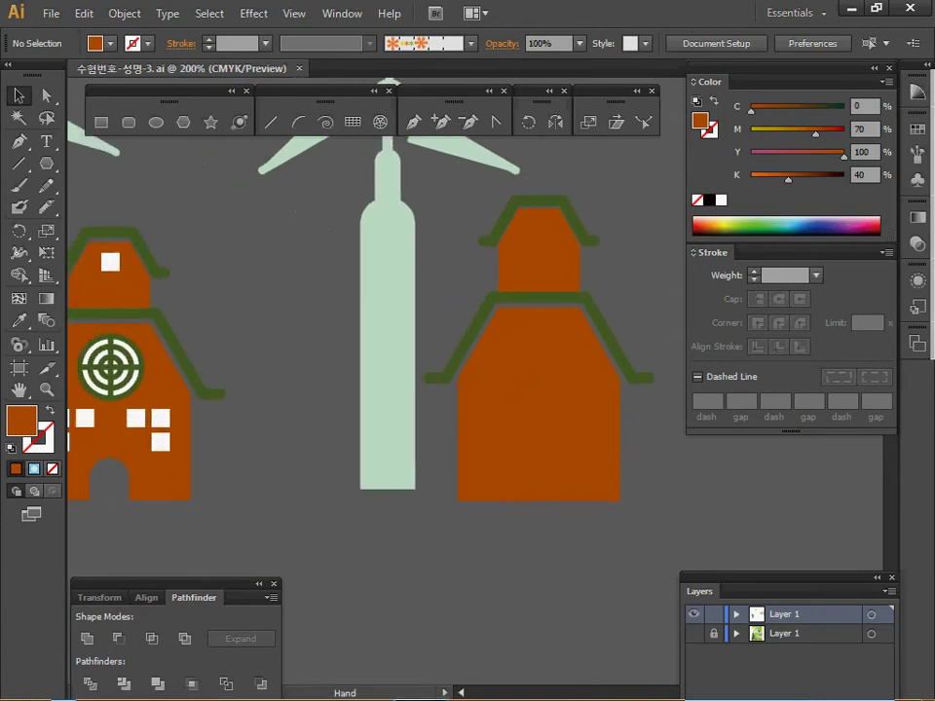
{"action": "left_click", "coordinate": [539, 255]}
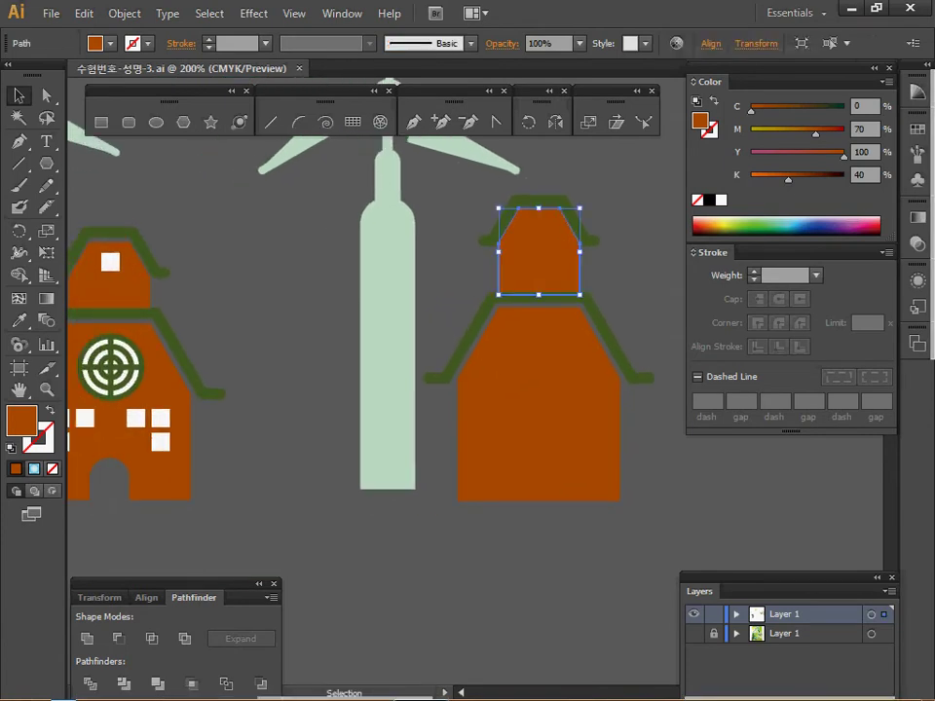
{"action": "left_click", "coordinate": [46, 95]}
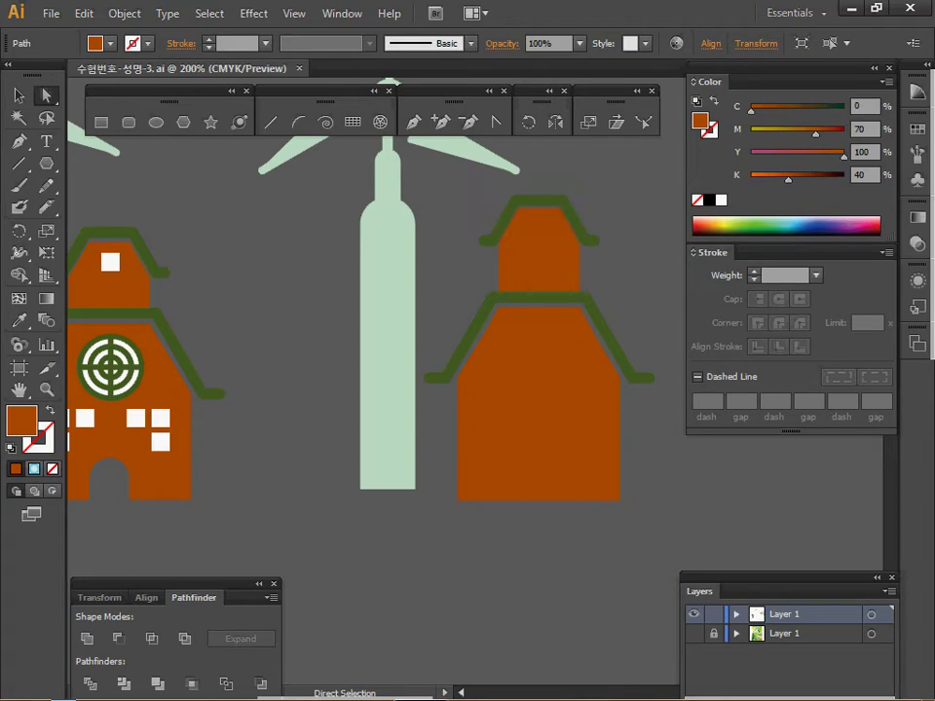
{"action": "left_click", "coordinate": [633, 234]}
{"action": "left_click", "coordinate": [539, 253]}
{"action": "key", "text": "ctrl+z"}
{"action": "left_click", "coordinate": [498, 294]}
{"action": "left_click", "coordinate": [579, 295], "text": "shift"}
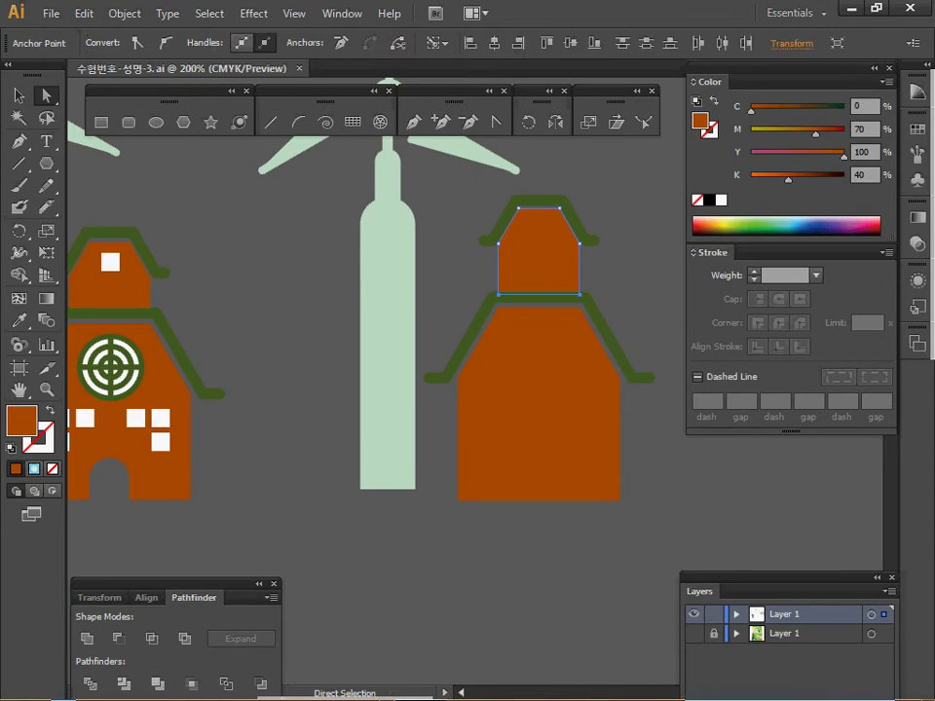
{"action": "key", "text": "Up"}
{"action": "key", "text": "Up"}
{"action": "key", "text": "Up"}
{"action": "key", "text": "Up"}
{"action": "key", "text": "Up"}
{"action": "key", "text": "Up"}
{"action": "key", "text": "Up"}
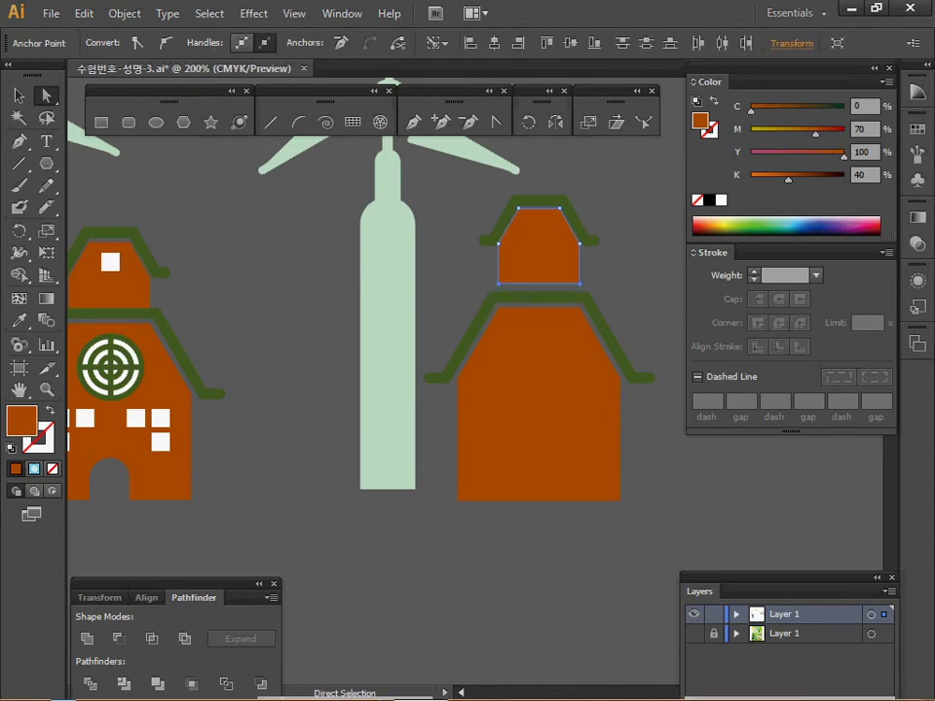
{"action": "key", "text": "Down"}
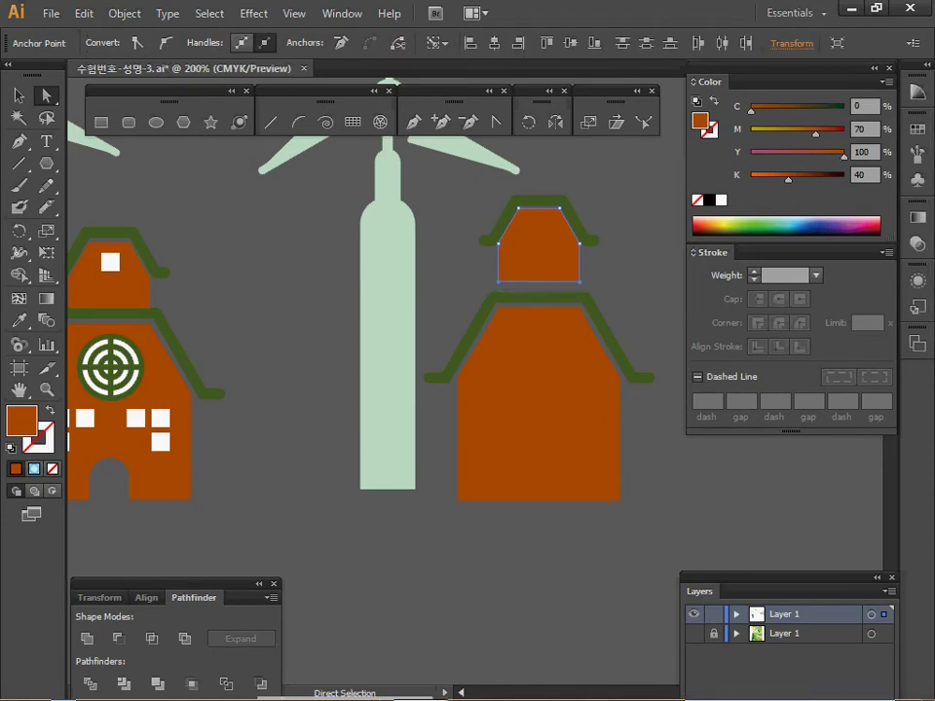
- Lower the small wall and its roof together until the wall's base meets the main roof, and deselect
{"action": "key", "text": "v"}
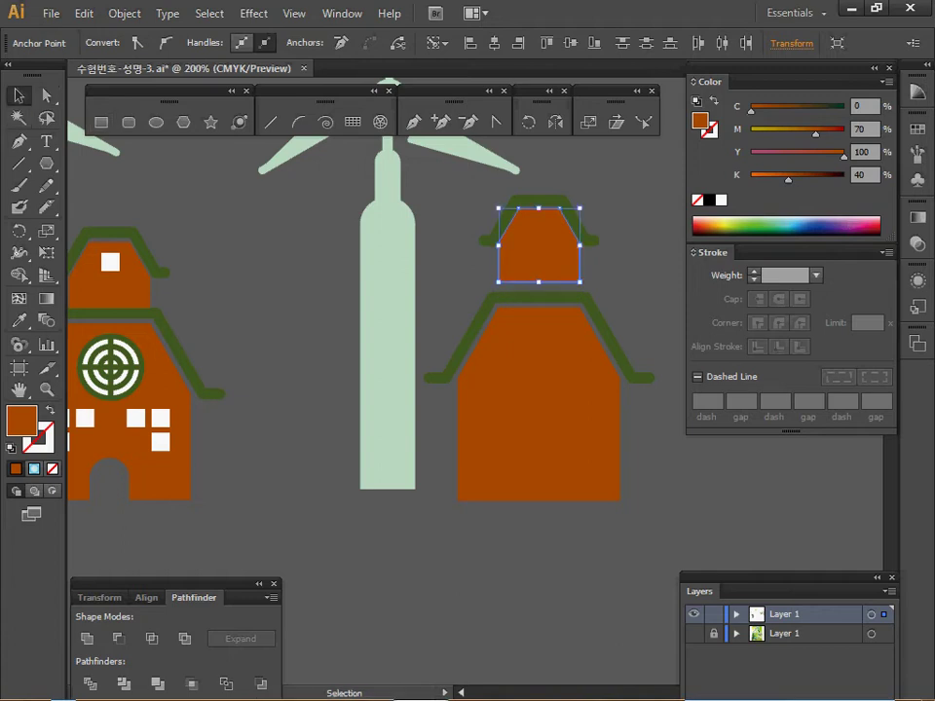
{"action": "left_click_drag", "start_coordinate": [499, 211], "coordinate": [533, 244]}
{"action": "key", "text": "Down"}
{"action": "key", "text": "Down"}
{"action": "key", "text": "Down"}
{"action": "key", "text": "Down"}
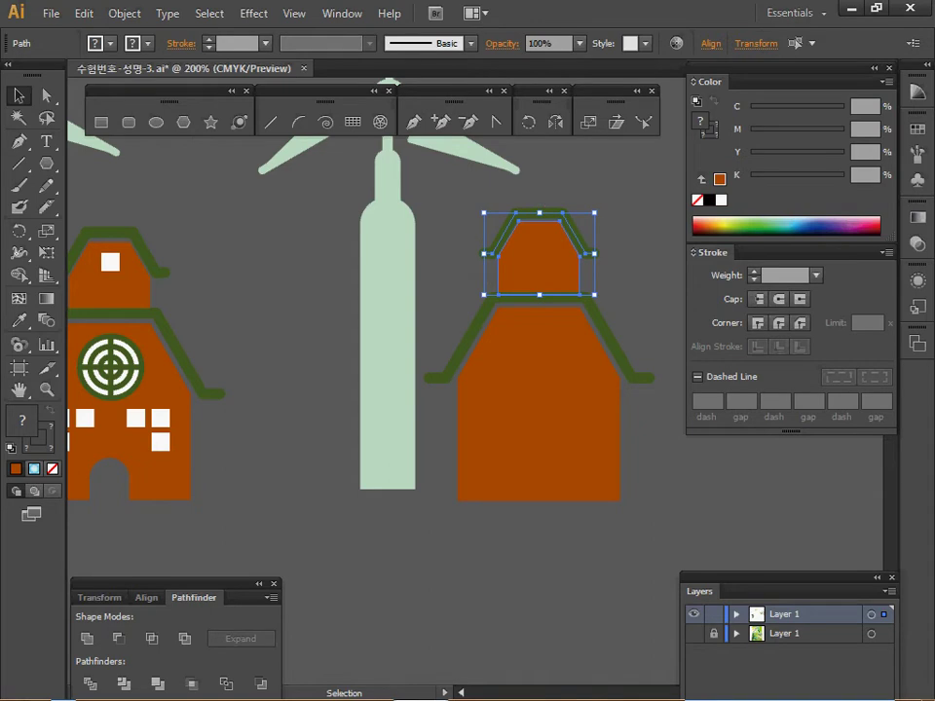
{"action": "key", "text": "ctrl+shift+a"}
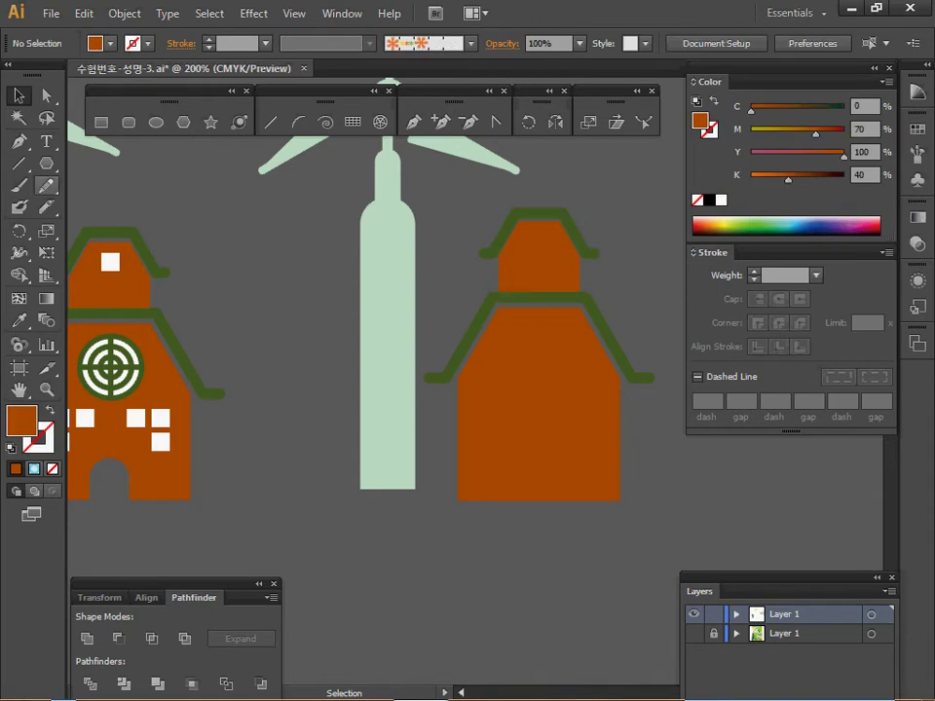
- Draw a rounded rectangle door shape with default fill and stroke over the main wall's base, and centre it horizontally with the barn parts
{"action": "left_click", "coordinate": [128, 123]}
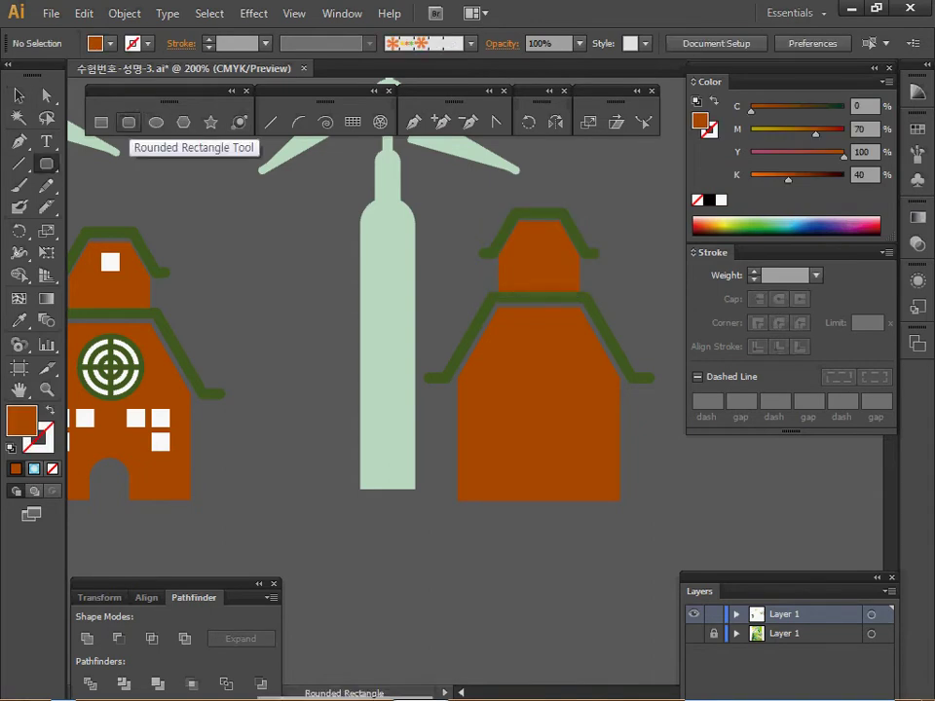
{"action": "left_click_drag", "start_coordinate": [530, 457], "coordinate": [576, 531]}
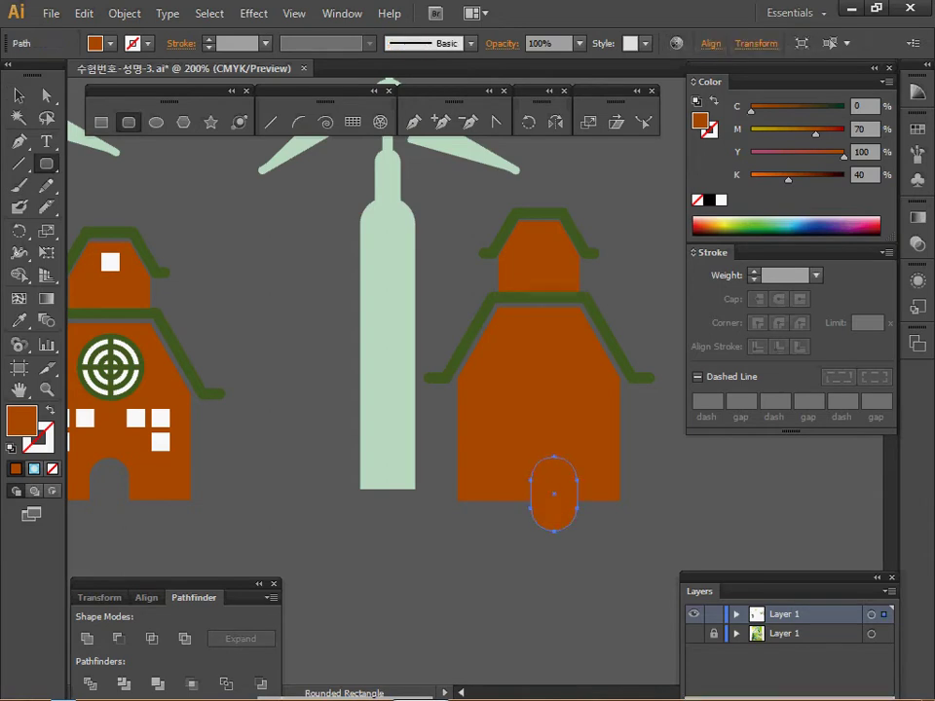
{"action": "key", "text": "d"}
{"action": "left_click_drag", "start_coordinate": [484, 575], "coordinate": [586, 203]}
{"action": "left_click", "coordinate": [147, 598]}
{"action": "left_click", "coordinate": [119, 632]}
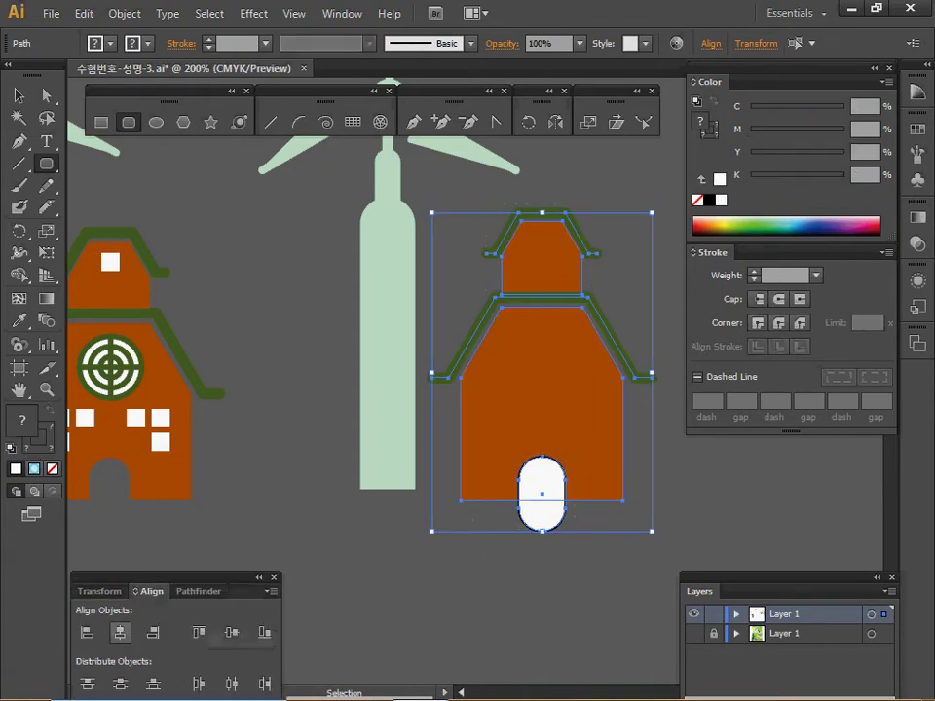
- Cut the rounded door shape out of the main orange wall with Minus Front and save the document
{"action": "key", "text": "ctrl+shift+a"}
{"action": "left_click_drag", "start_coordinate": [511, 567], "coordinate": [563, 465]}
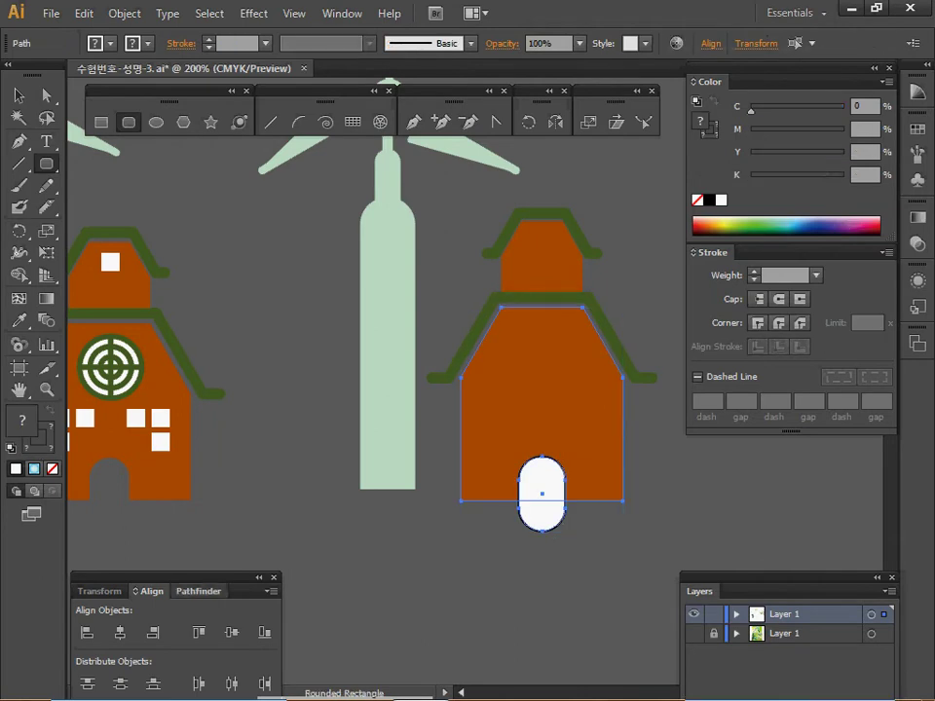
{"action": "left_click", "coordinate": [199, 591]}
{"action": "left_click", "coordinate": [117, 638]}
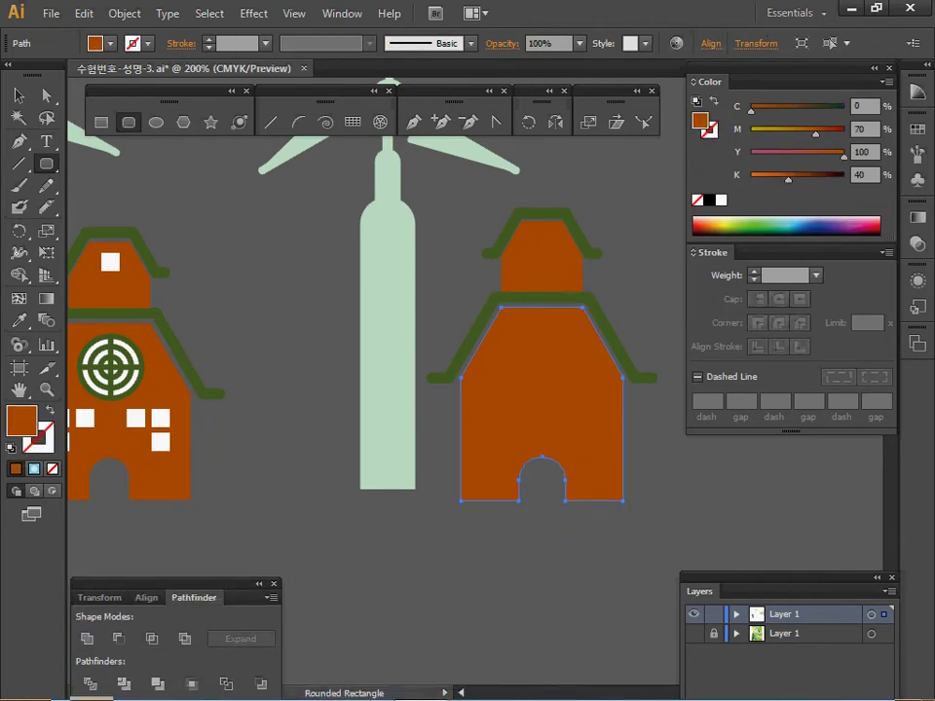
{"action": "key", "text": "v"}
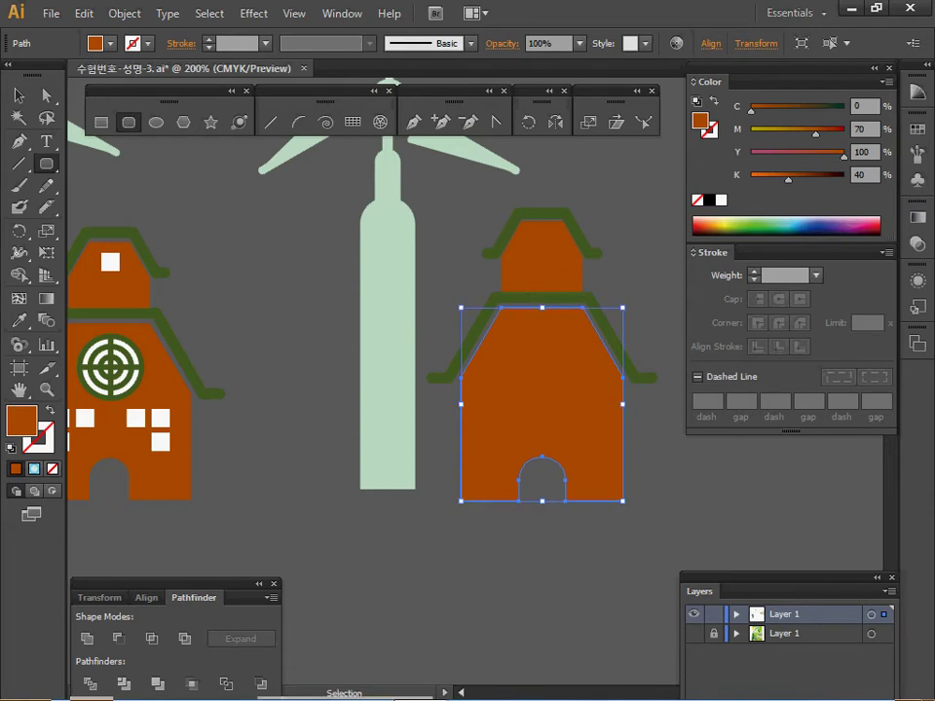
{"action": "key", "text": "ctrl+s"}
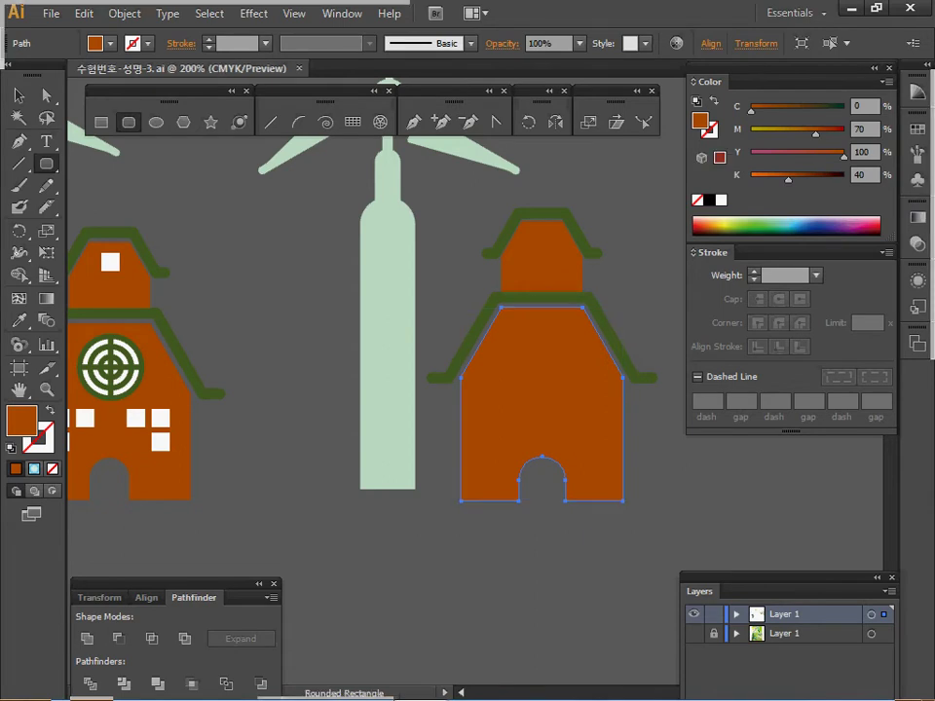
{"action": "left_click", "coordinate": [546, 400], "text": "ctrl"}
{"action": "left_click_drag", "start_coordinate": [546, 399], "coordinate": [621, 410]}
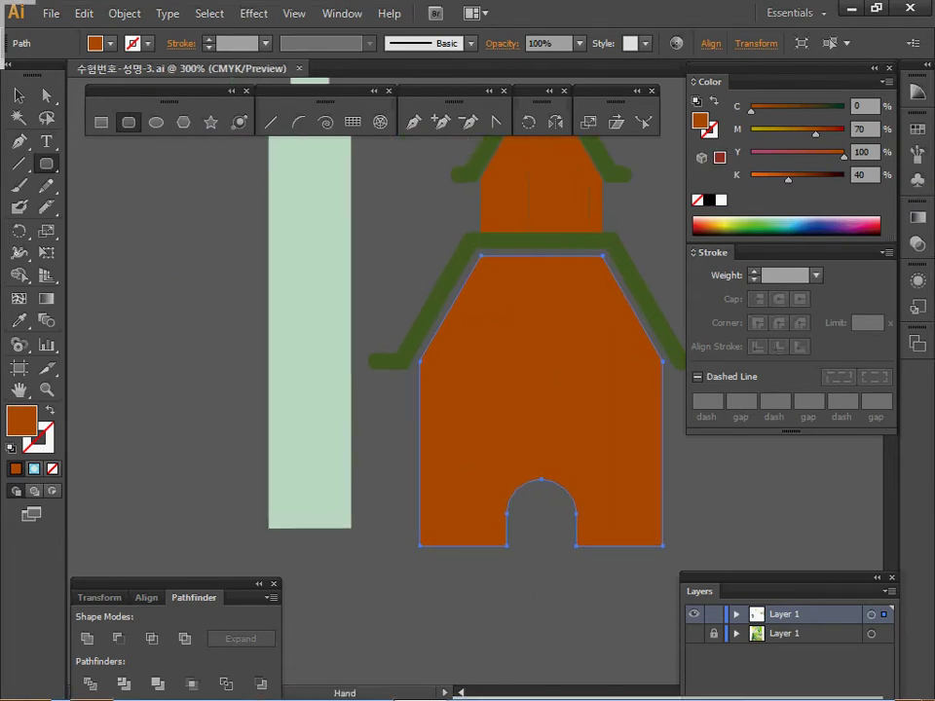
{"action": "left_click", "coordinate": [553, 388], "text": "ctrl+alt"}
{"action": "left_click_drag", "start_coordinate": [552, 388], "coordinate": [626, 391]}
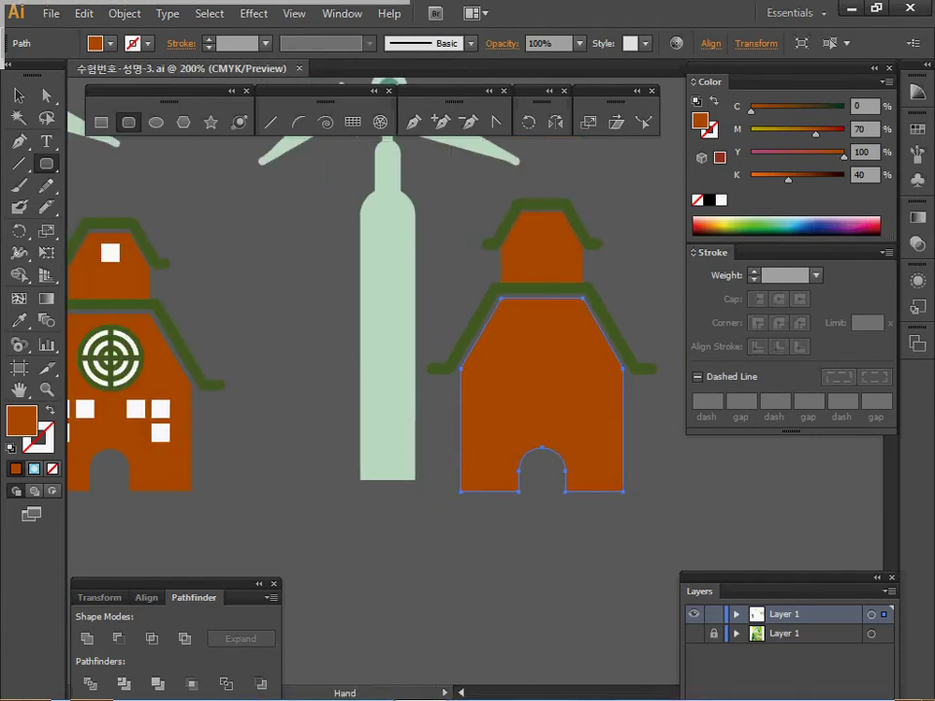
{"action": "key", "text": "space"}
- Create a 12 × 12 mm polar grid with 2 concentric and 4 radial dividers on the upper part of the main wall
{"action": "left_click", "coordinate": [380, 122]}
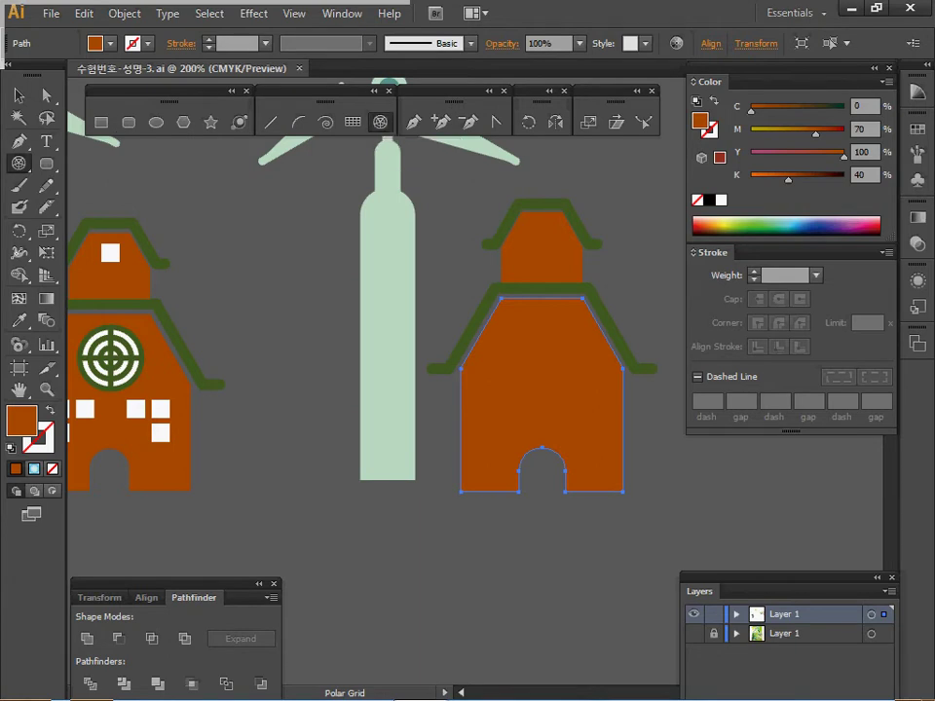
{"action": "left_click", "coordinate": [541, 363]}
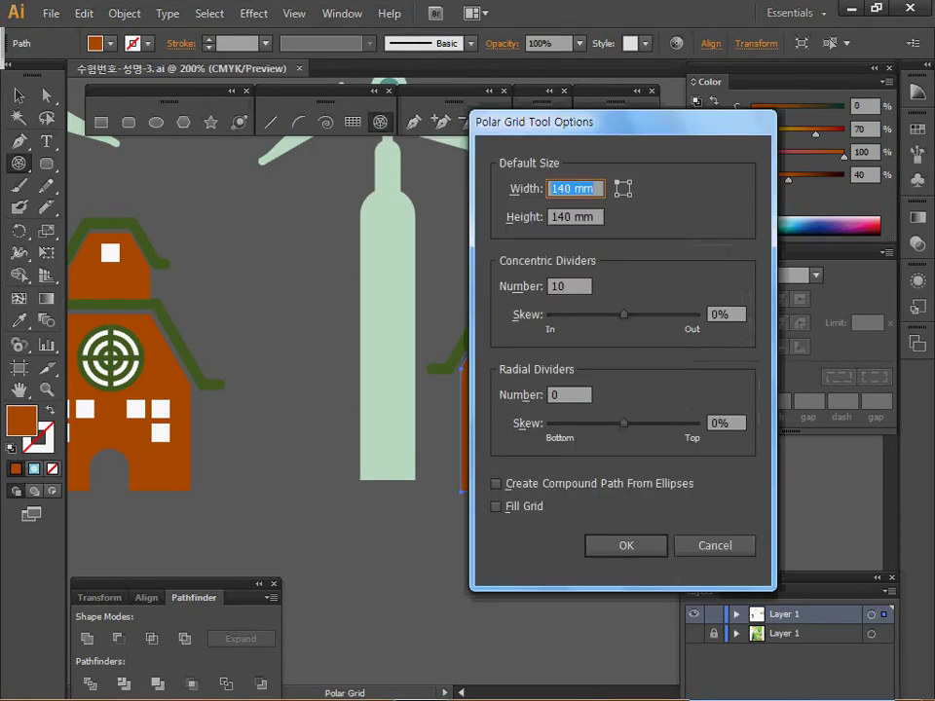
{"action": "type", "text": "12"}
{"action": "key", "text": "Tab"}
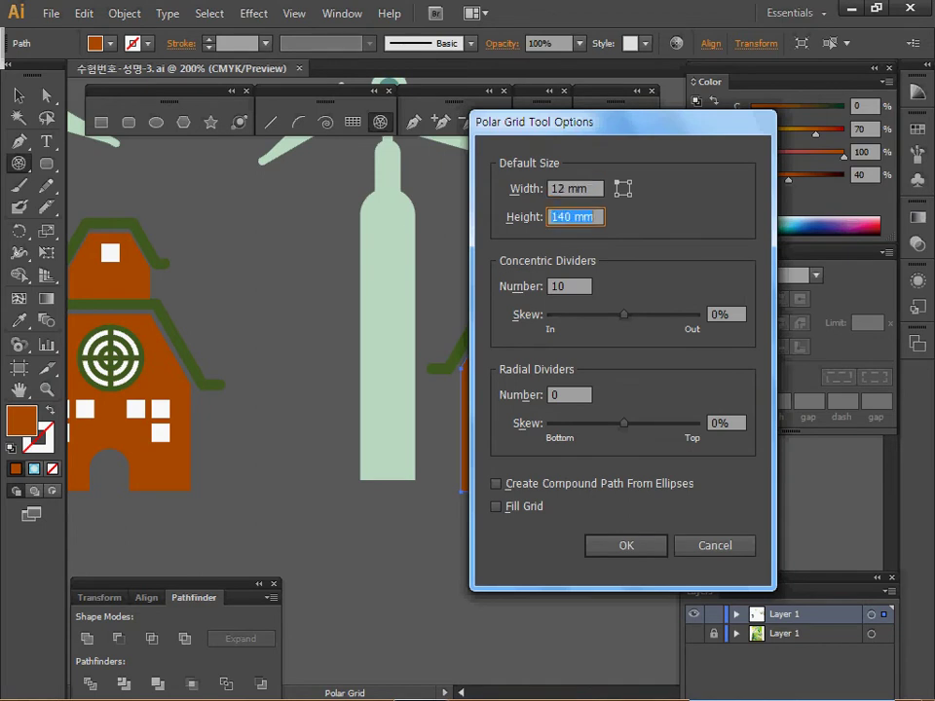
{"action": "type", "text": "12"}
{"action": "key", "text": "Tab"}
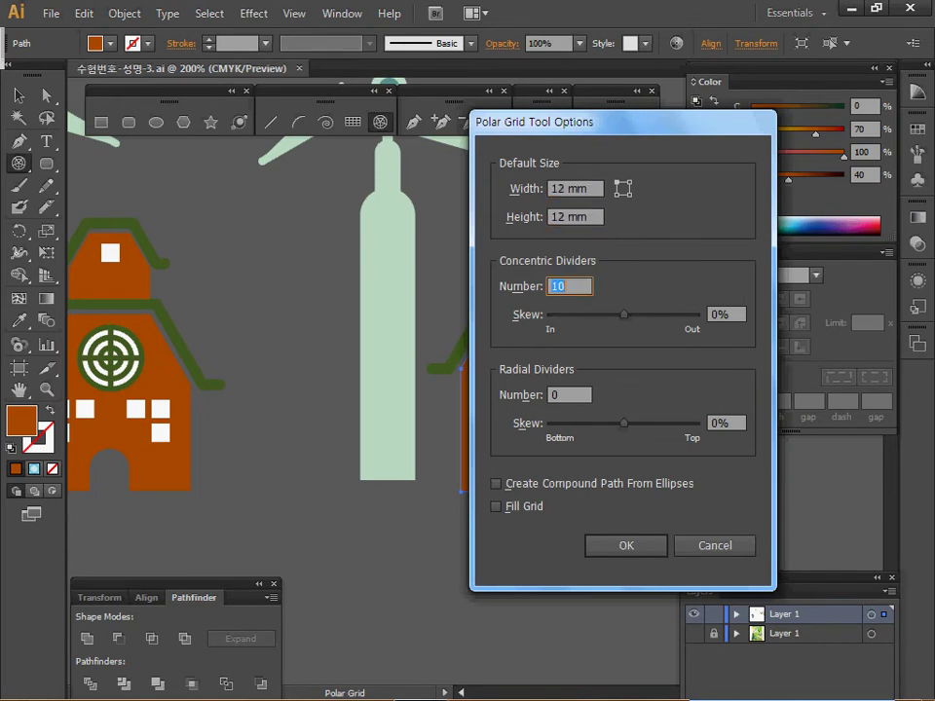
{"action": "type", "text": "2"}
{"action": "key", "text": "Tab"}
{"action": "key", "text": "Tab"}
{"action": "type", "text": "4"}
{"action": "key", "text": "Return"}
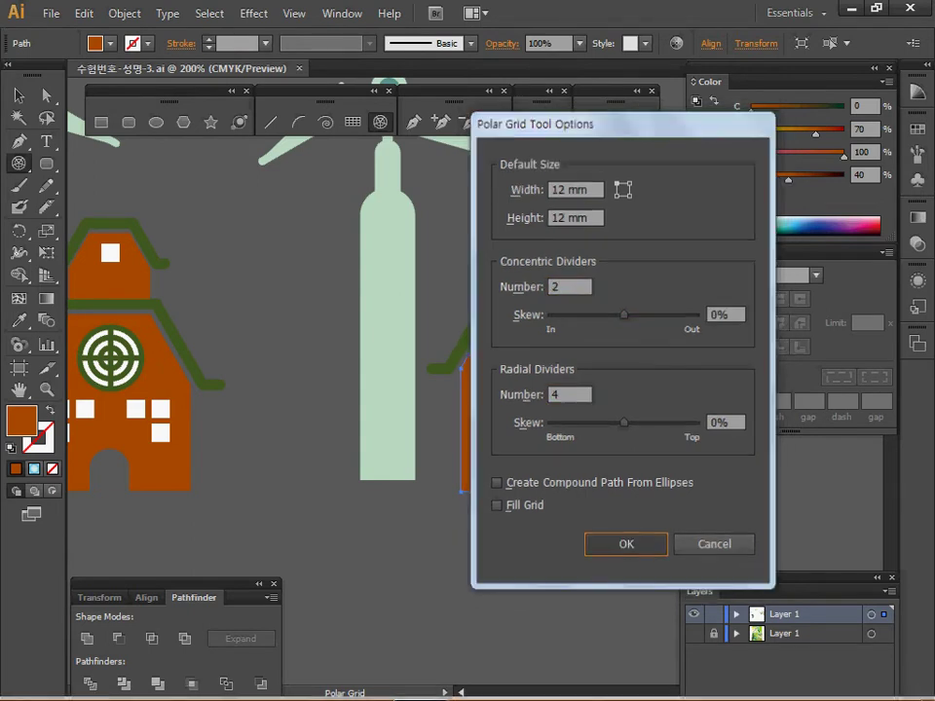
{"action": "key", "text": "Return"}
- Copy the reference barn's round window appearance, white fill with 3 pt green stroke, onto the polar grid and save the document
{"action": "key", "text": "i"}
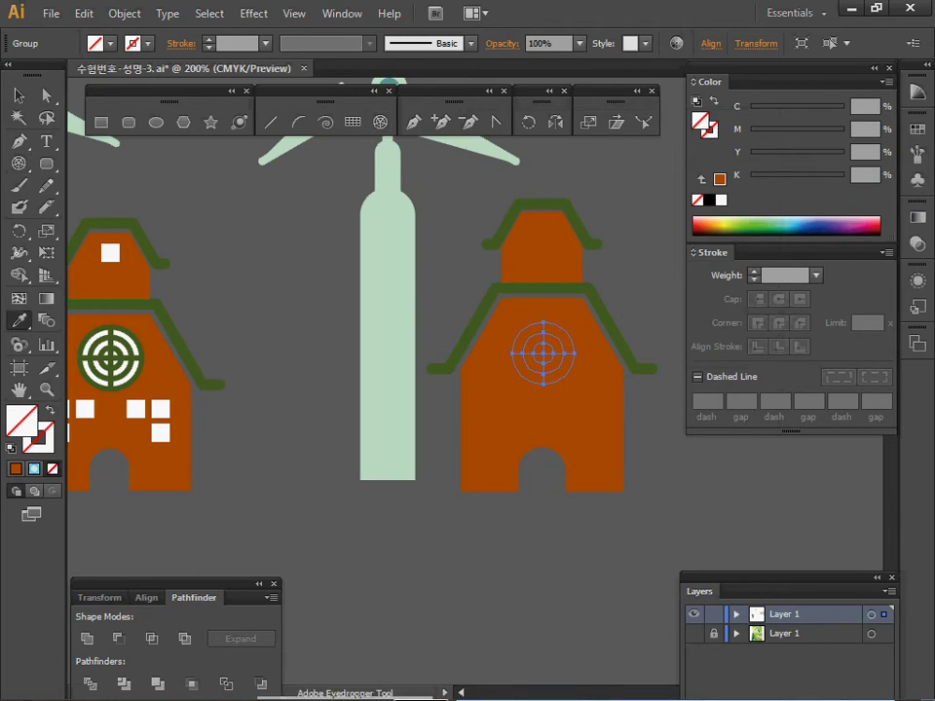
{"action": "left_click", "coordinate": [111, 357]}
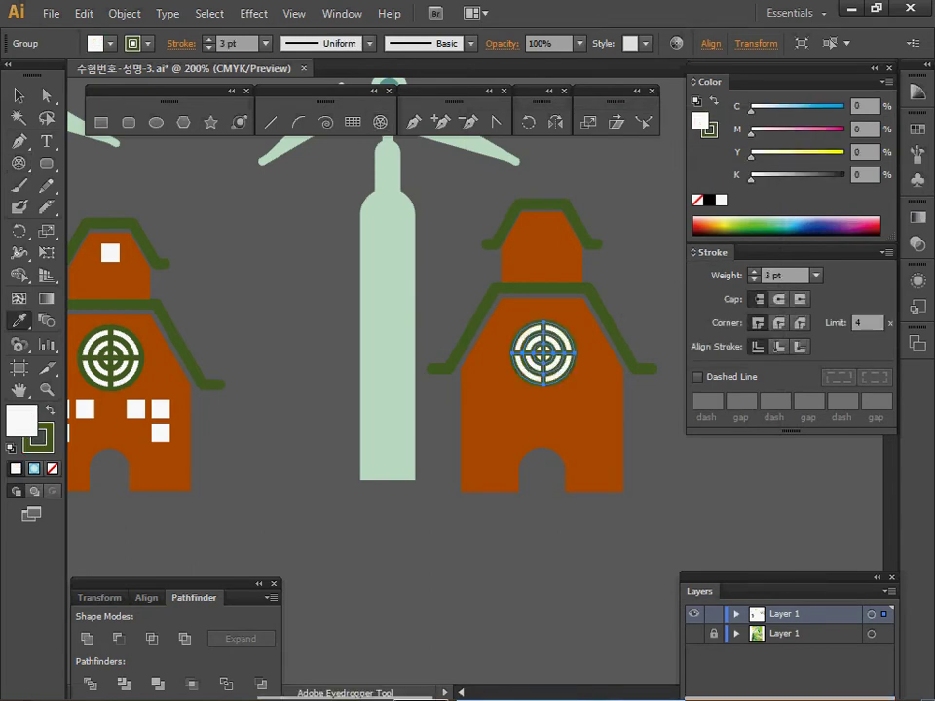
{"action": "key", "text": "v"}
{"action": "key", "text": "i"}
{"action": "key", "text": "ctrl+s"}
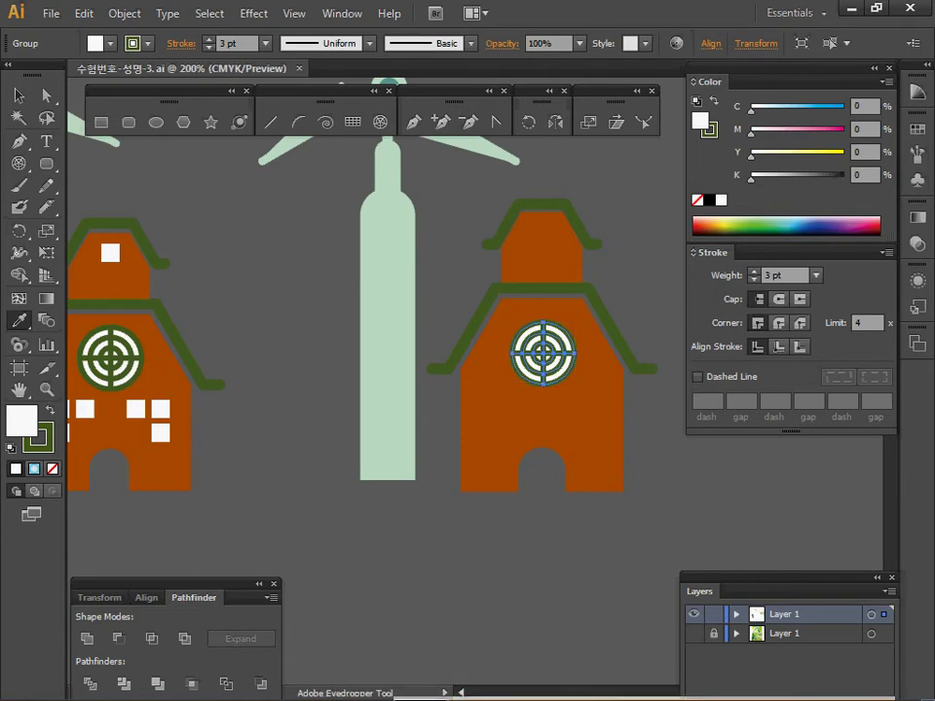
- Align the round window and all barn parts on their horizontal centres, deselect, and save the document
{"action": "left_click", "coordinate": [483, 190], "text": "ctrl"}
{"action": "left_click_drag", "start_coordinate": [483, 190], "coordinate": [571, 363]}
{"action": "left_click", "coordinate": [146, 599]}
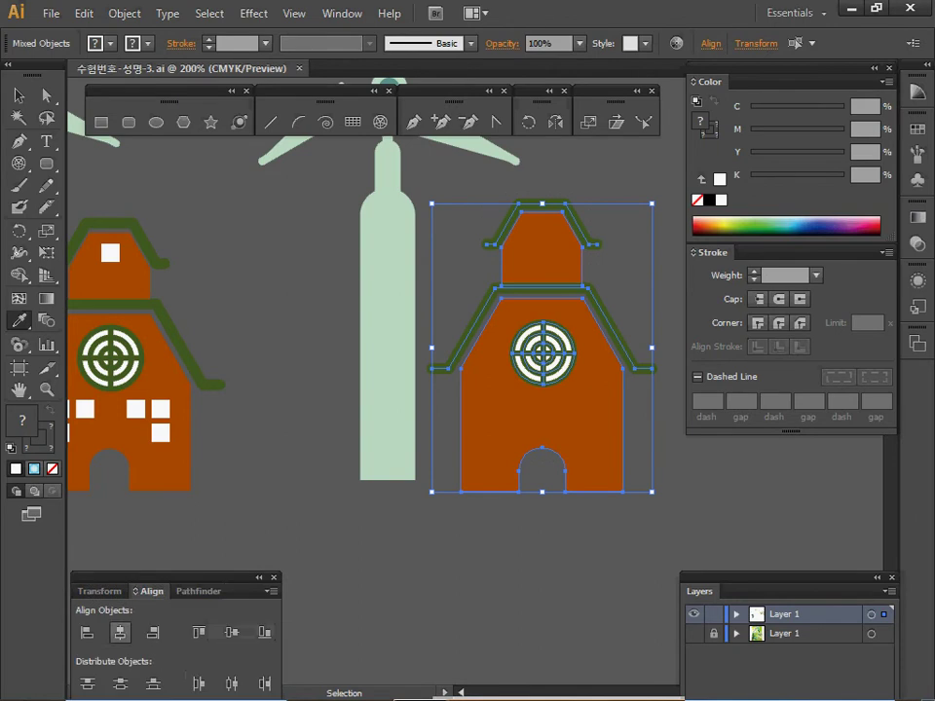
{"action": "left_click", "coordinate": [120, 632]}
{"action": "key", "text": "v"}
{"action": "key", "text": "ctrl+shift+a"}
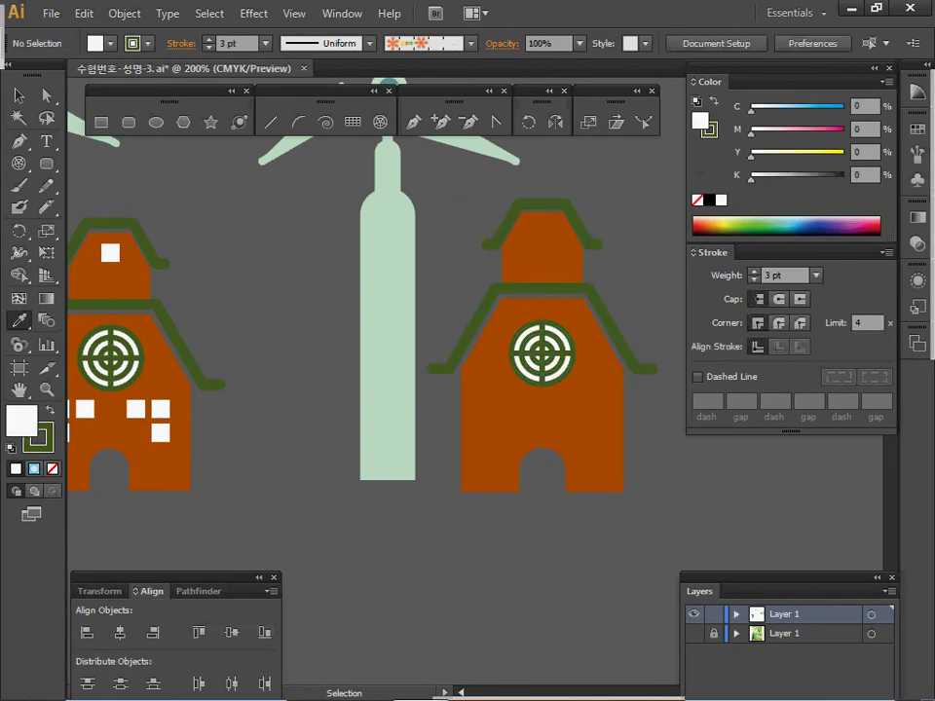
{"action": "key", "text": "ctrl+s"}
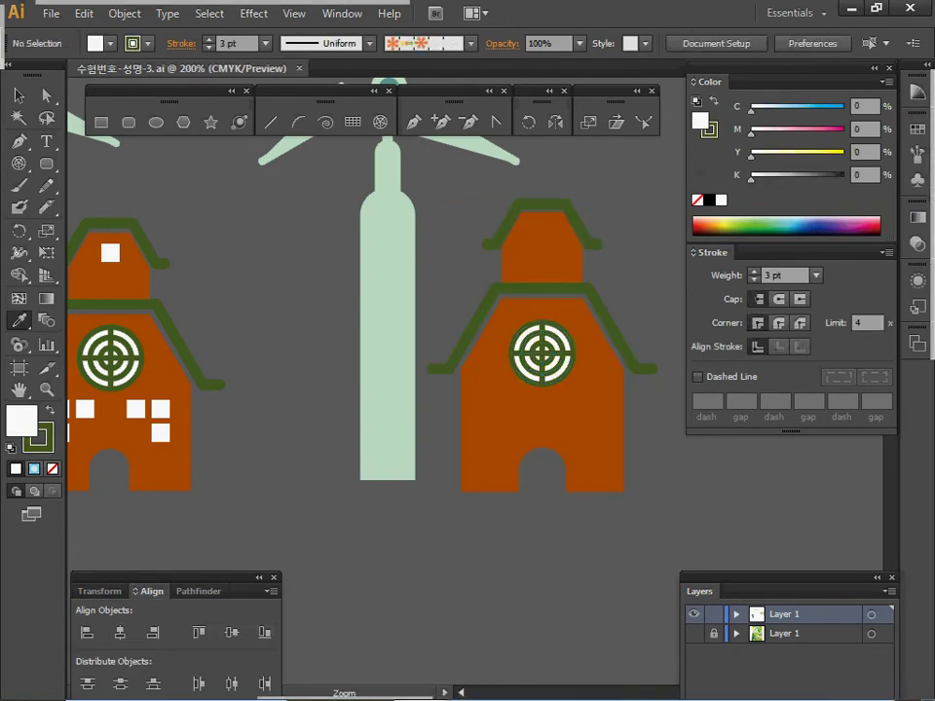
- Create a 3.5 × 3.5 mm square window and place it on the small upper wall
{"action": "left_click", "coordinate": [538, 310], "text": "ctrl"}
{"action": "left_click_drag", "start_coordinate": [539, 310], "coordinate": [503, 333]}
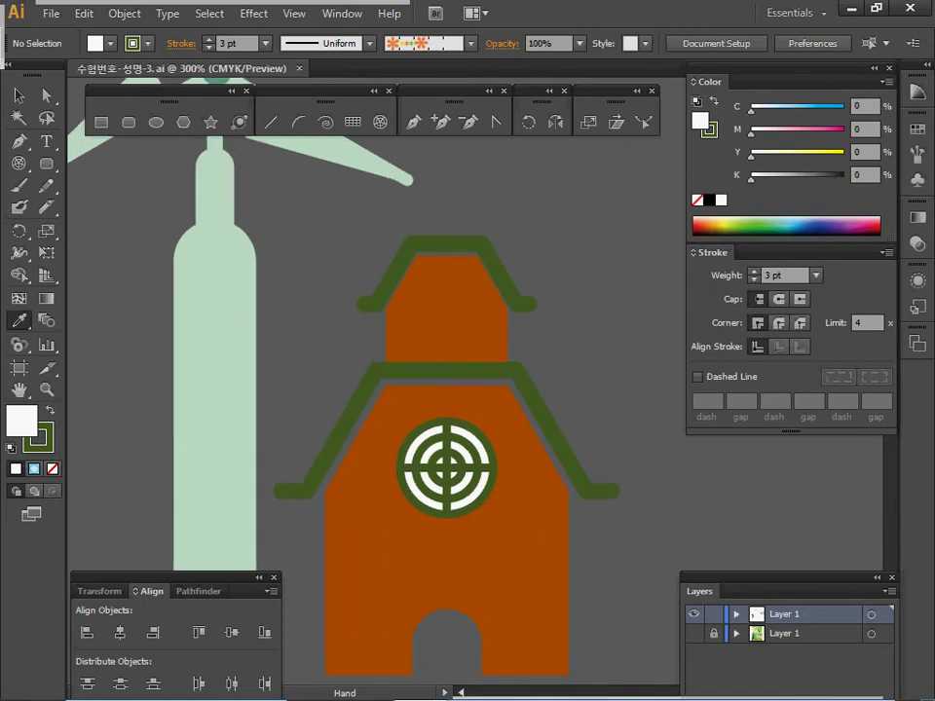
{"action": "key", "text": "m"}
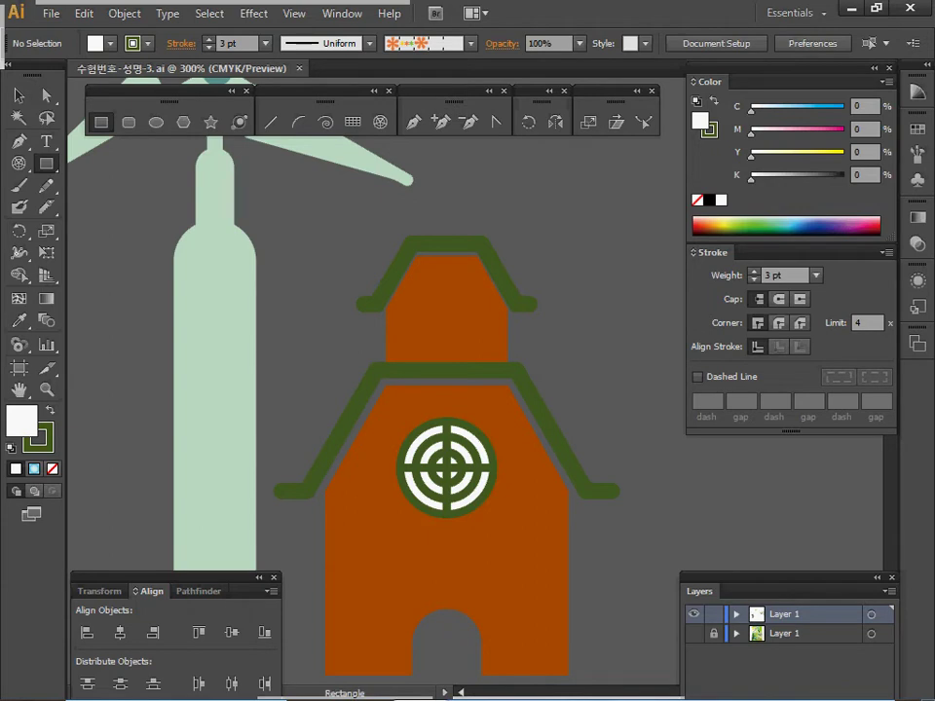
{"action": "left_click", "coordinate": [323, 302]}
{"action": "type", "text": "3"}
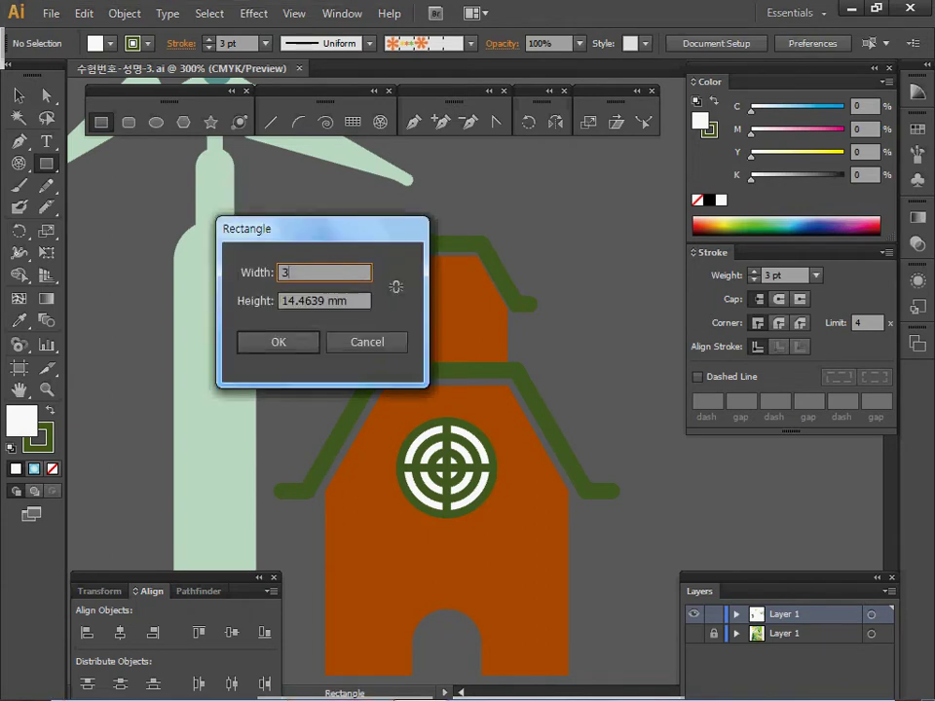
{"action": "type", "text": ".5"}
{"action": "key", "text": "Tab"}
{"action": "type", "text": "3.5"}
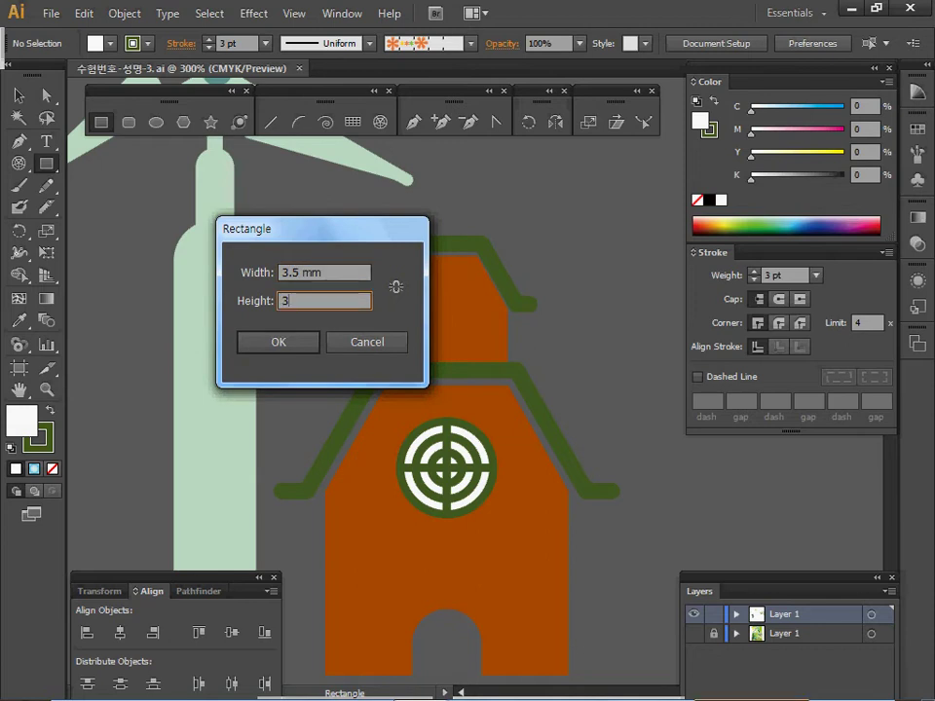
{"action": "key", "text": "Return"}
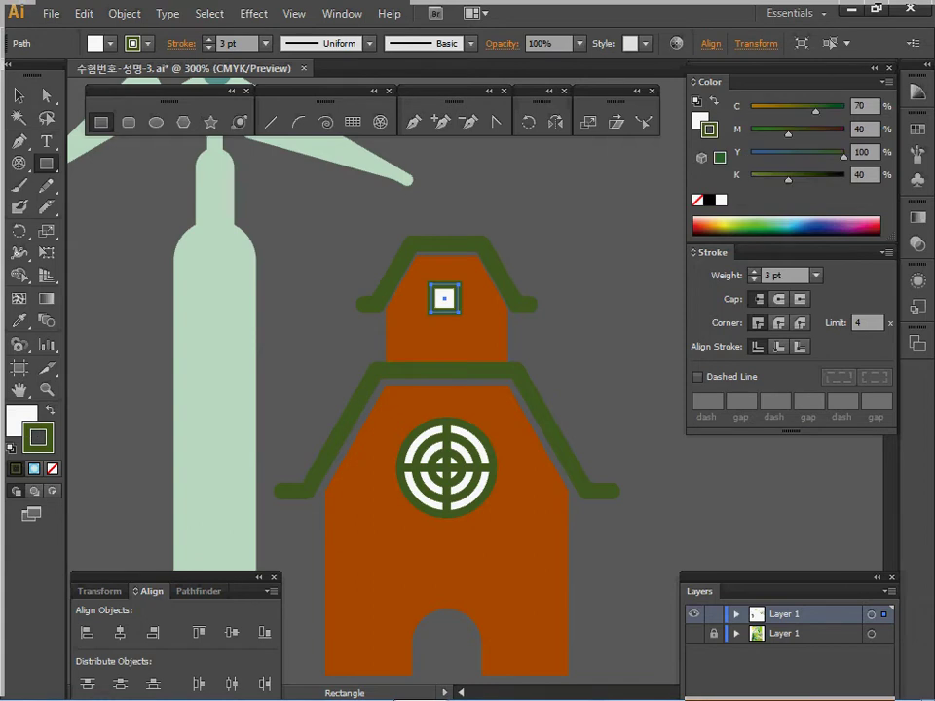
- Remove the green stroke from the small square window and deselect it
{"action": "key", "text": "slash"}
{"action": "key", "text": "v"}
{"action": "key", "text": "ctrl+shift+a"}
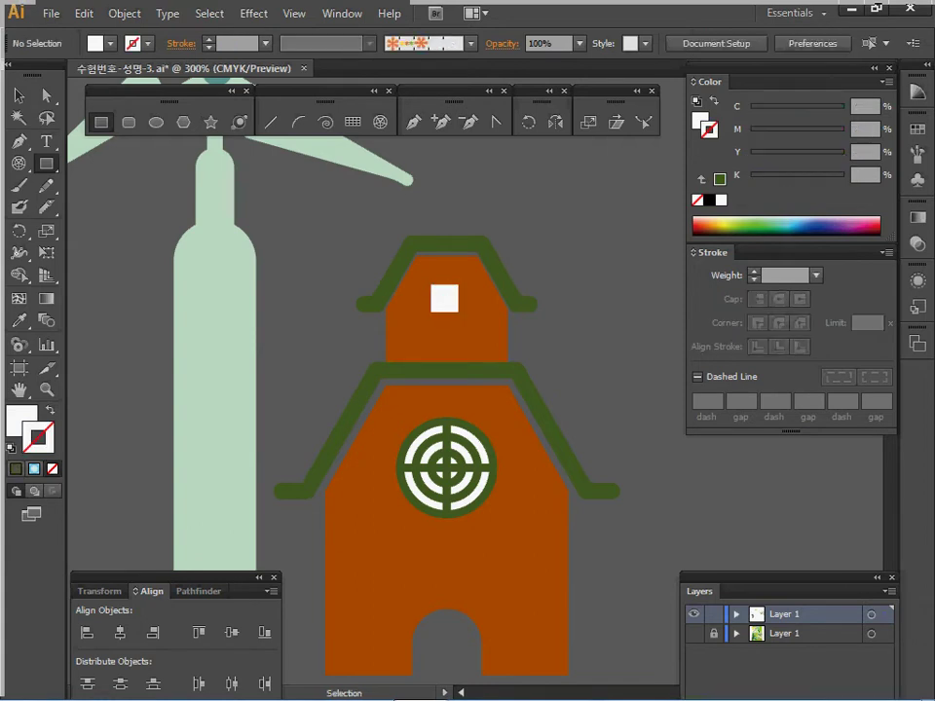
- Move the square window slightly up on the upper wall and centre it horizontally with the rest of the barn
{"action": "left_click_drag", "start_coordinate": [444, 298], "coordinate": [448, 285]}
{"action": "left_click_drag", "start_coordinate": [358, 219], "coordinate": [428, 346]}
{"action": "key", "text": "ctrl+a"}
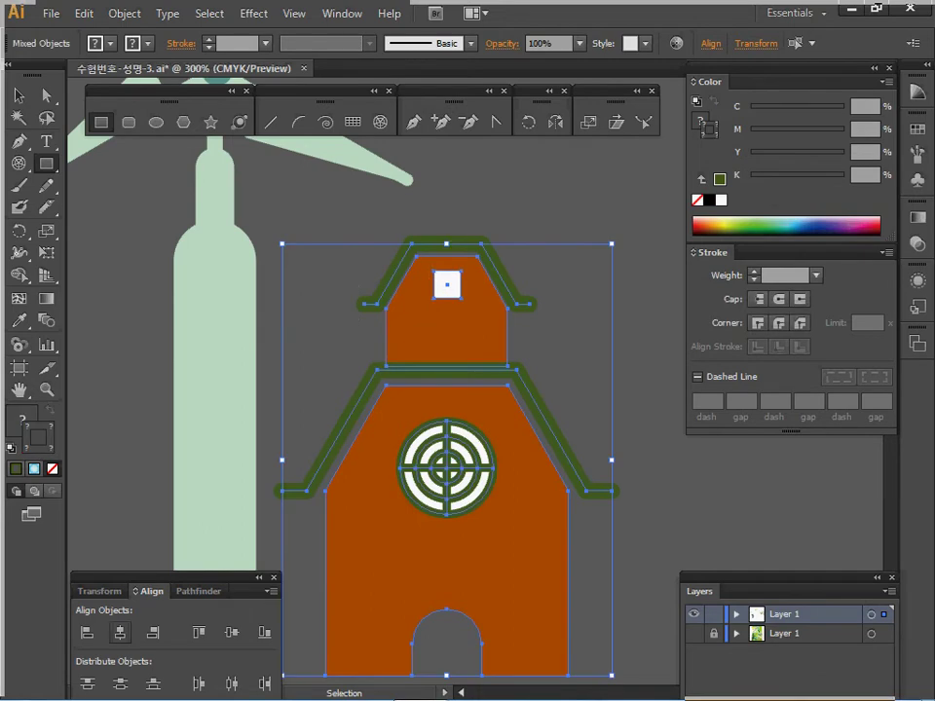
{"action": "key", "text": "ctrl+shift+a"}
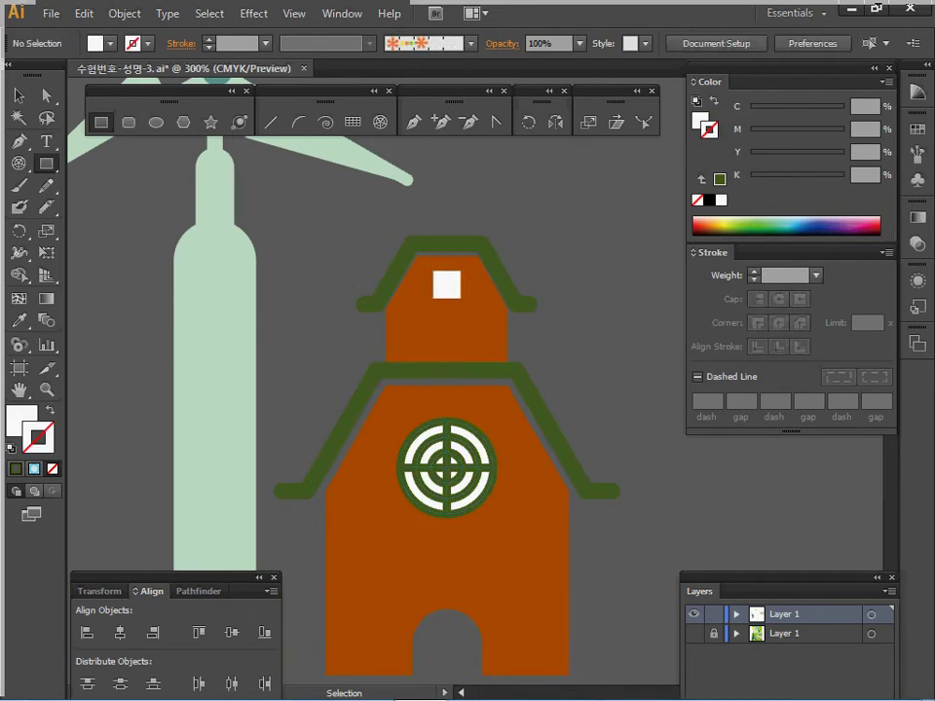
- Duplicate the square window onto the main wall's left half as two side by side and one below the outer one
{"action": "left_click", "coordinate": [447, 284], "text": "ctrl"}
{"action": "left_click_drag", "start_coordinate": [447, 285], "coordinate": [376, 464]}
{"action": "left_click_drag", "start_coordinate": [376, 463], "coordinate": [376, 497]}
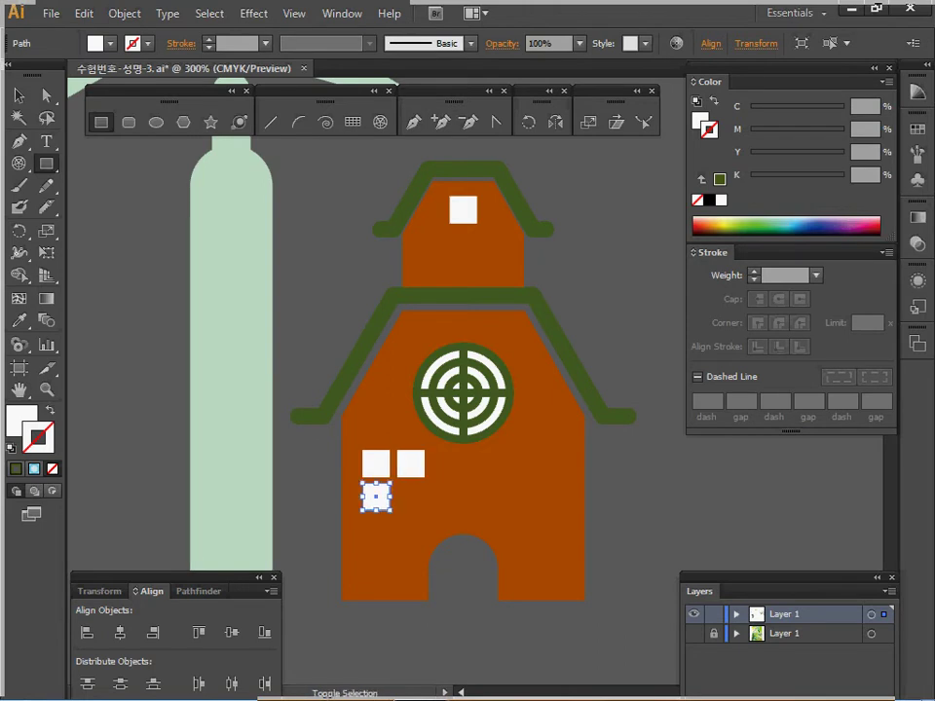
- Reflect a copy of the three square windows across the barn's vertical centre axis onto the wall's right half, and save the document
{"action": "left_click", "coordinate": [376, 463], "text": "ctrl+shift"}
{"action": "left_click", "coordinate": [411, 464], "text": "ctrl+shift"}
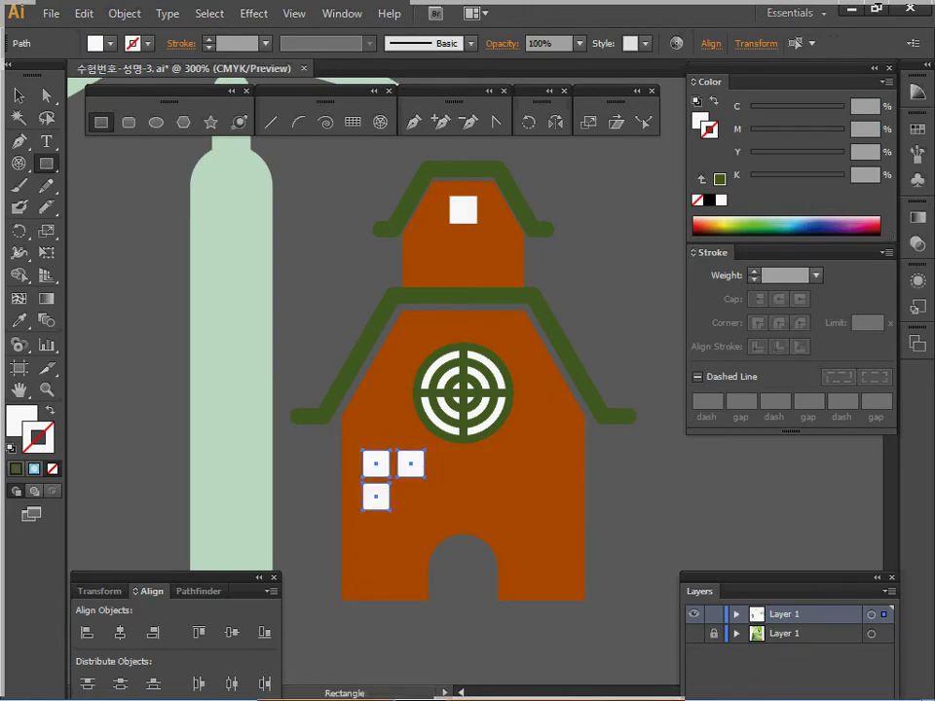
{"action": "key", "text": "o"}
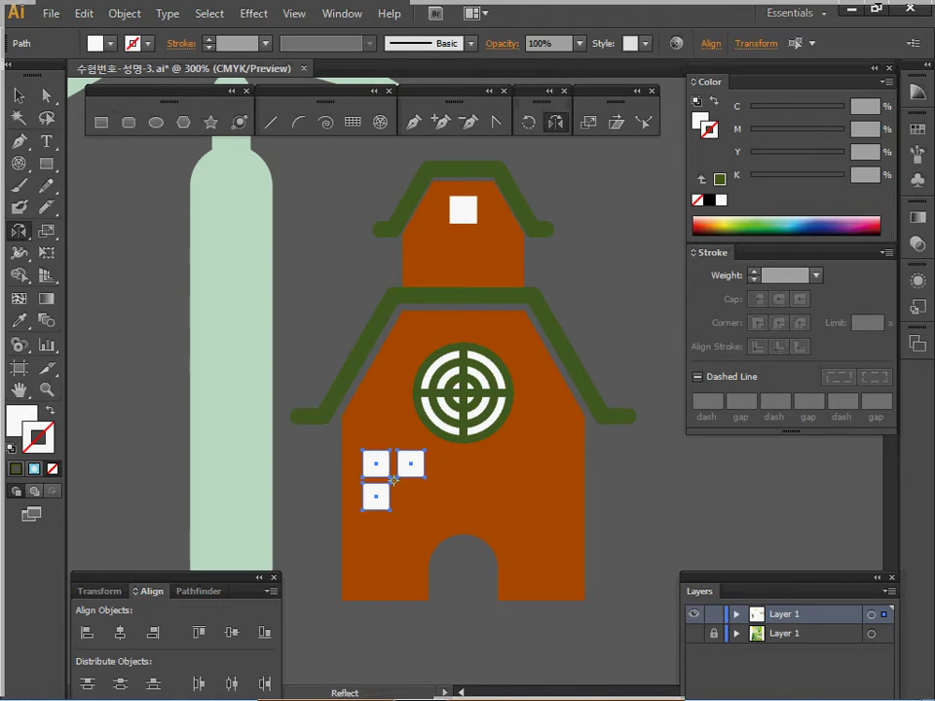
{"action": "left_click", "coordinate": [464, 445]}
{"action": "left_click_drag", "start_coordinate": [465, 445], "coordinate": [466, 516]}
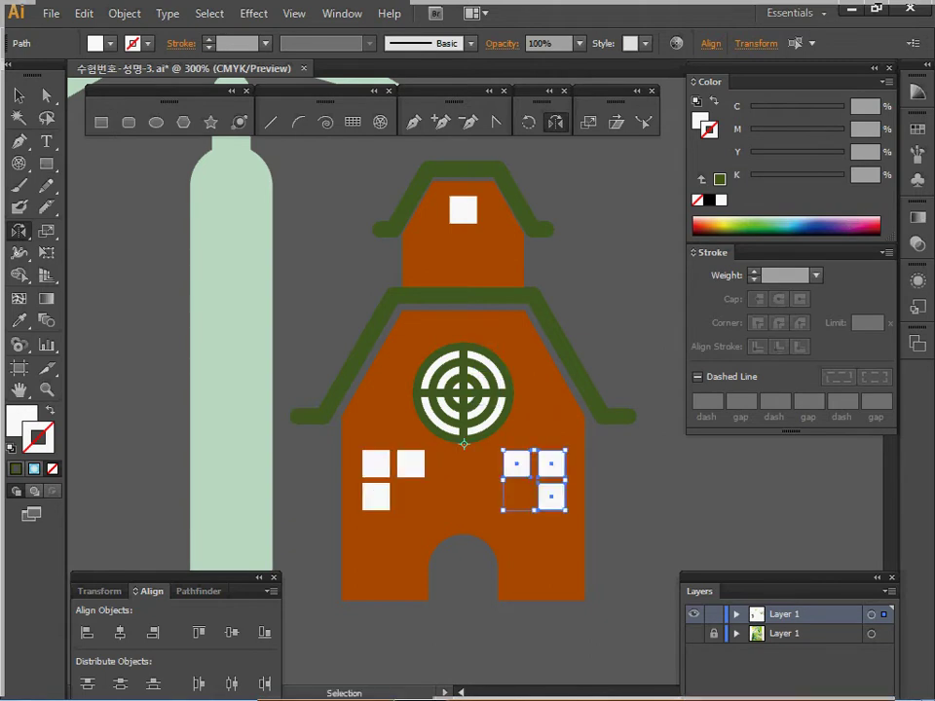
{"action": "key", "text": "ctrl+minus"}
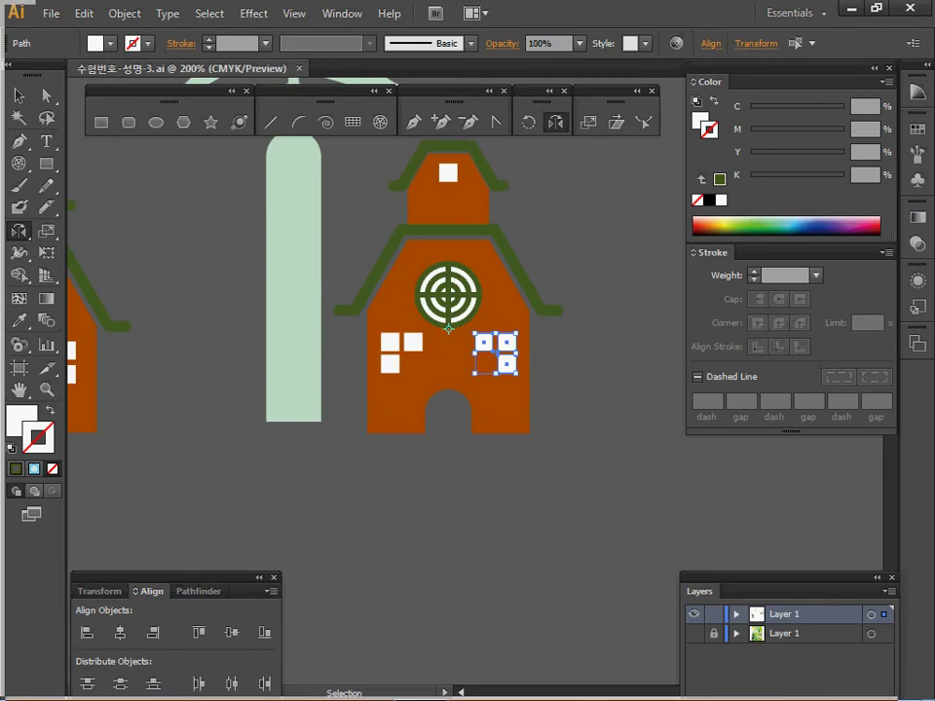
{"action": "left_click_drag", "start_coordinate": [501, 458], "coordinate": [529, 533]}
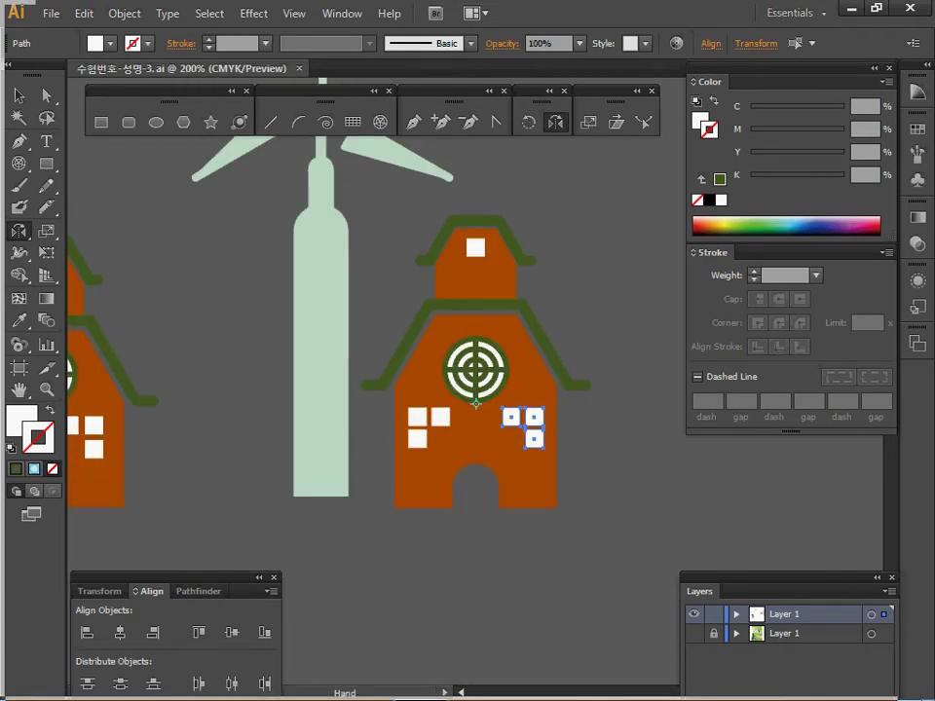
{"action": "left_click_drag", "start_coordinate": [475, 467], "coordinate": [512, 417]}
{"action": "left_click_drag", "start_coordinate": [462, 258], "coordinate": [384, 270]}
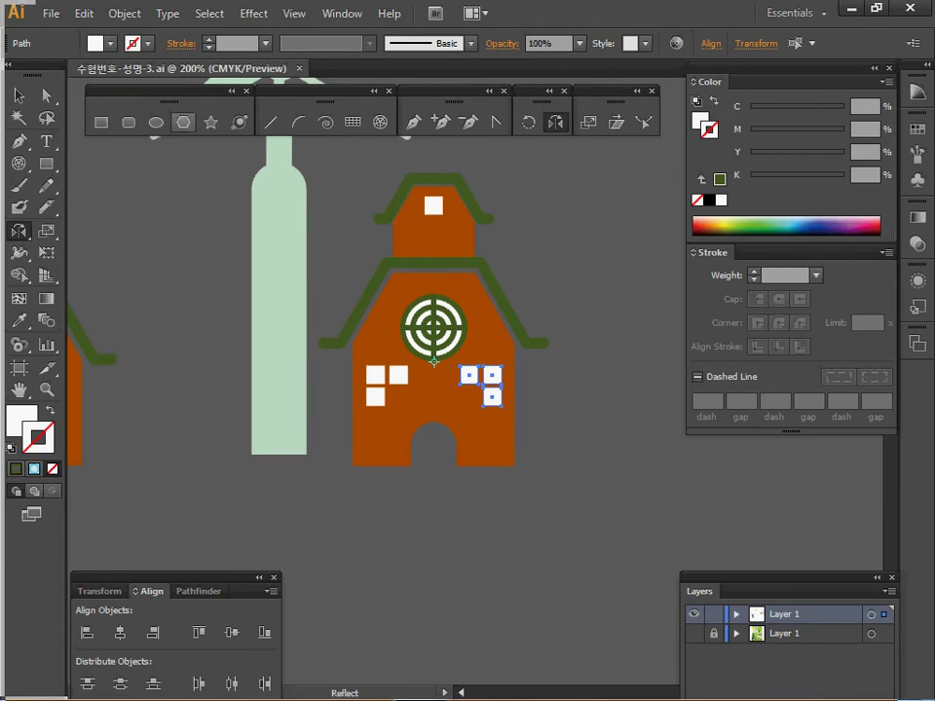
- Create a three-sided polygon with a 17 mm radius to the right of the redrawn barn
{"action": "left_click", "coordinate": [183, 121]}
{"action": "left_click_drag", "start_coordinate": [398, 442], "coordinate": [263, 423]}
{"action": "left_click", "coordinate": [531, 297]}
{"action": "type", "text": "17"}
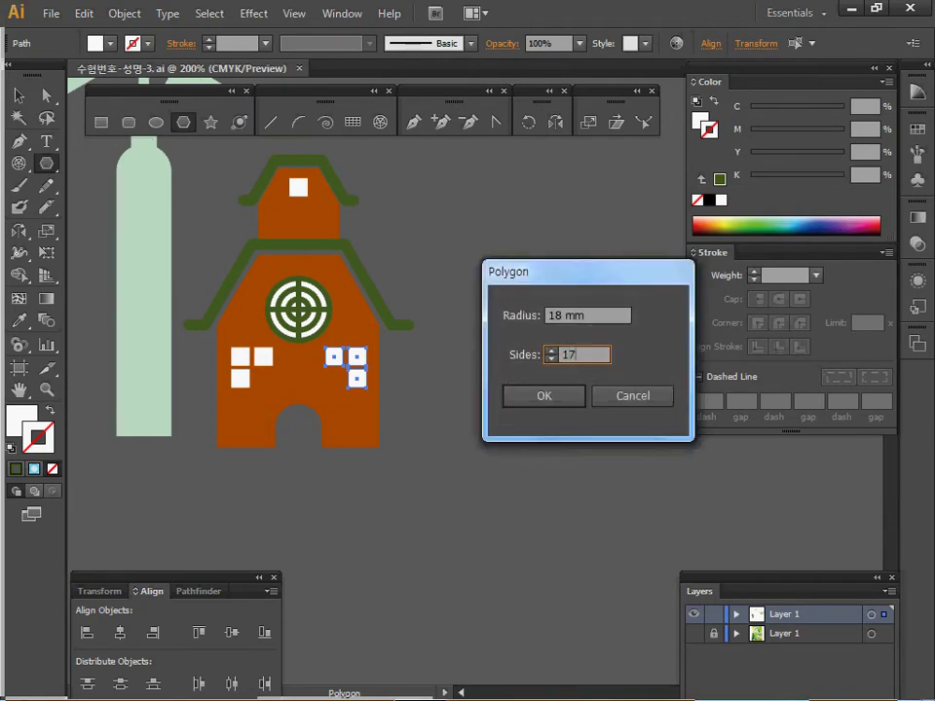
{"action": "key", "text": "Tab"}
{"action": "key", "text": "shift+Tab"}
{"action": "key", "text": "shift+Tab"}
{"action": "type", "text": "17"}
{"action": "key", "text": "Tab"}
{"action": "type", "text": "3"}
{"action": "key", "text": "Return"}
- Move the white triangle to the empty area beside the reference pine trees, below the column of green and brown swatches
{"action": "key", "text": "ctrl+minus"}
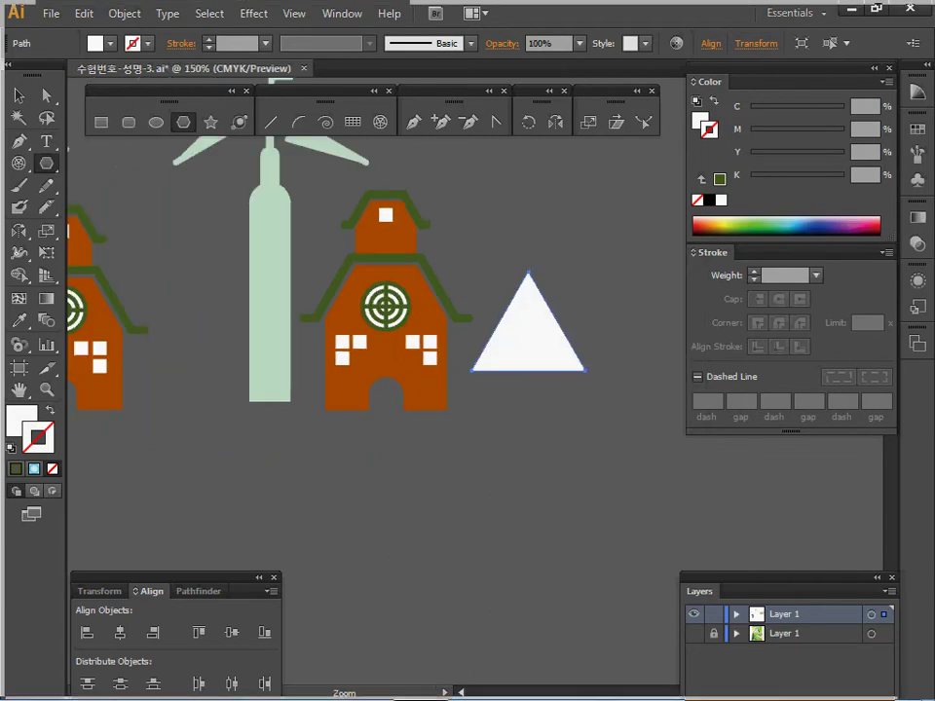
{"action": "key", "text": "ctrl+minus"}
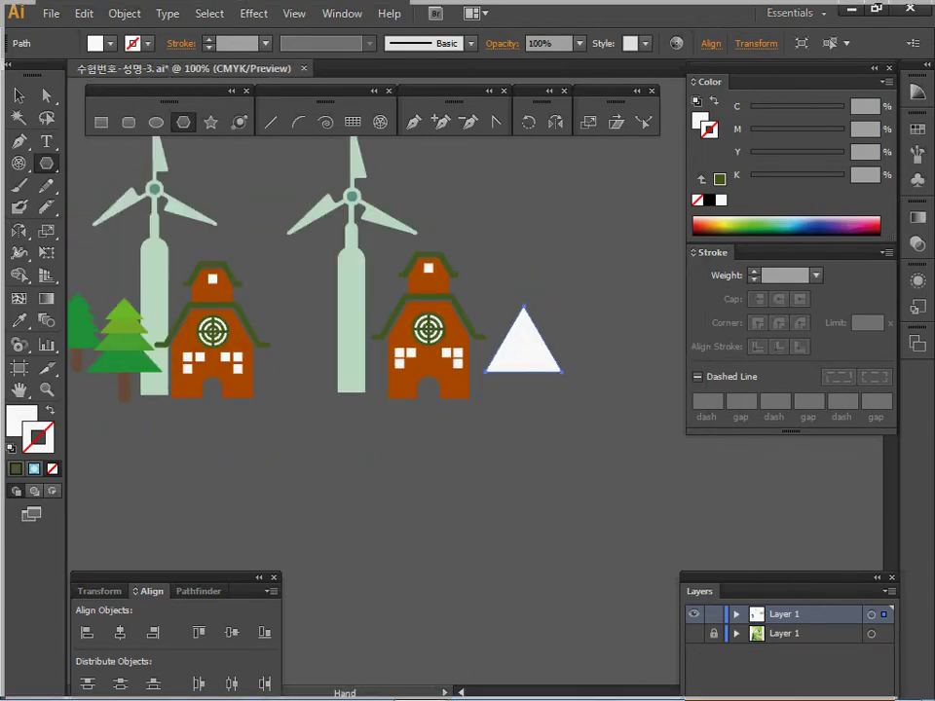
{"action": "left_click_drag", "start_coordinate": [527, 351], "coordinate": [131, 344]}
{"action": "left_click", "coordinate": [305, 369], "text": "ctrl"}
{"action": "left_click", "coordinate": [336, 363], "text": "ctrl"}
{"action": "left_click_drag", "start_coordinate": [337, 362], "coordinate": [319, 459]}
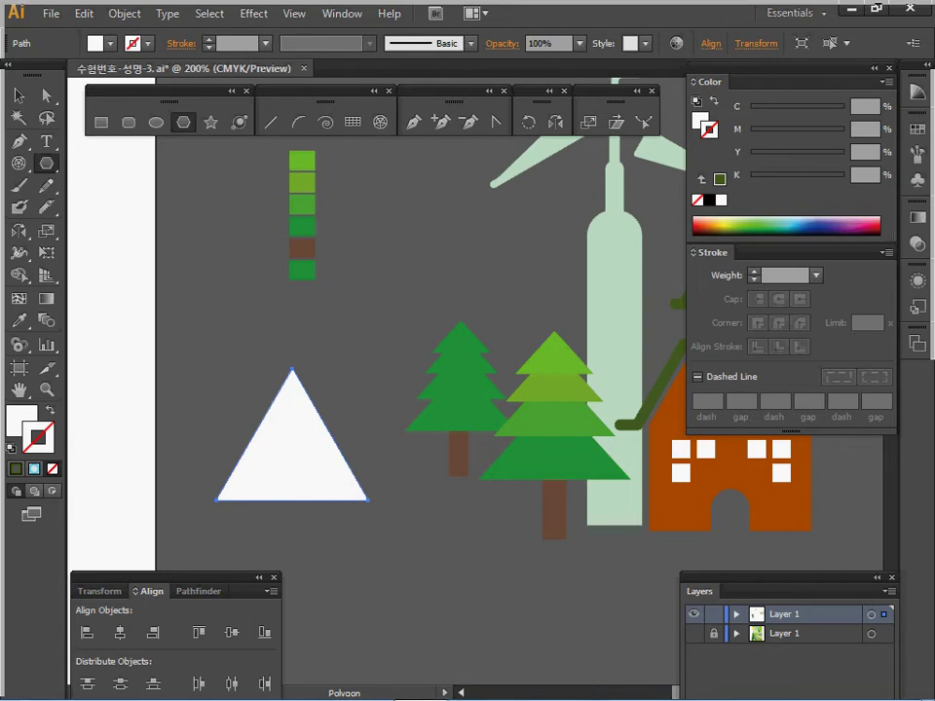
- Apply the default white fill and 1 pt black stroke to the triangle and flatten it to about half its height
{"action": "key", "text": "d"}
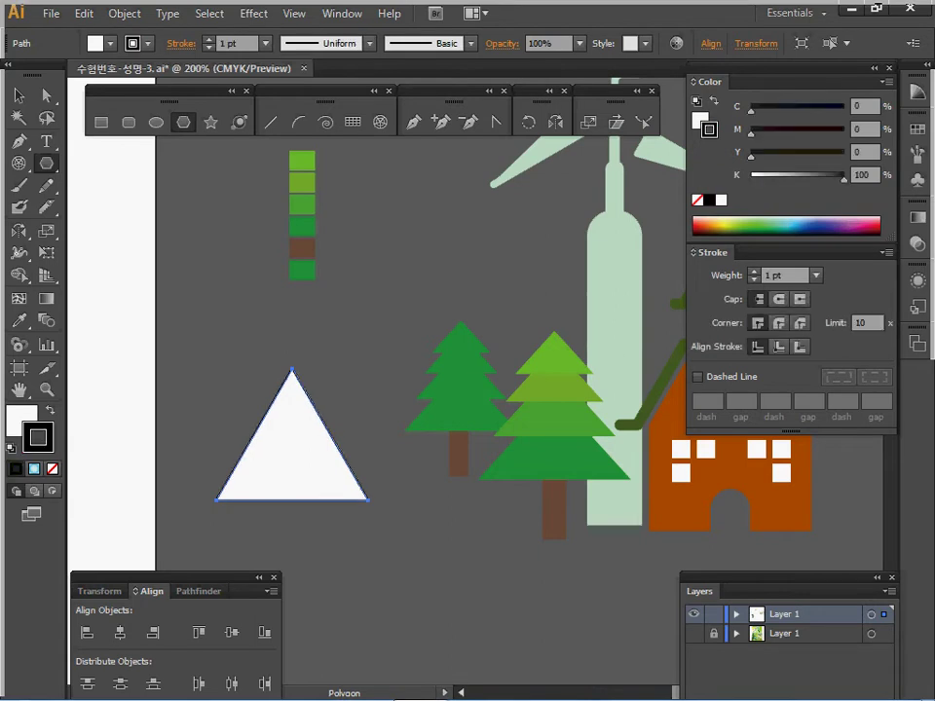
{"action": "key", "text": "v"}
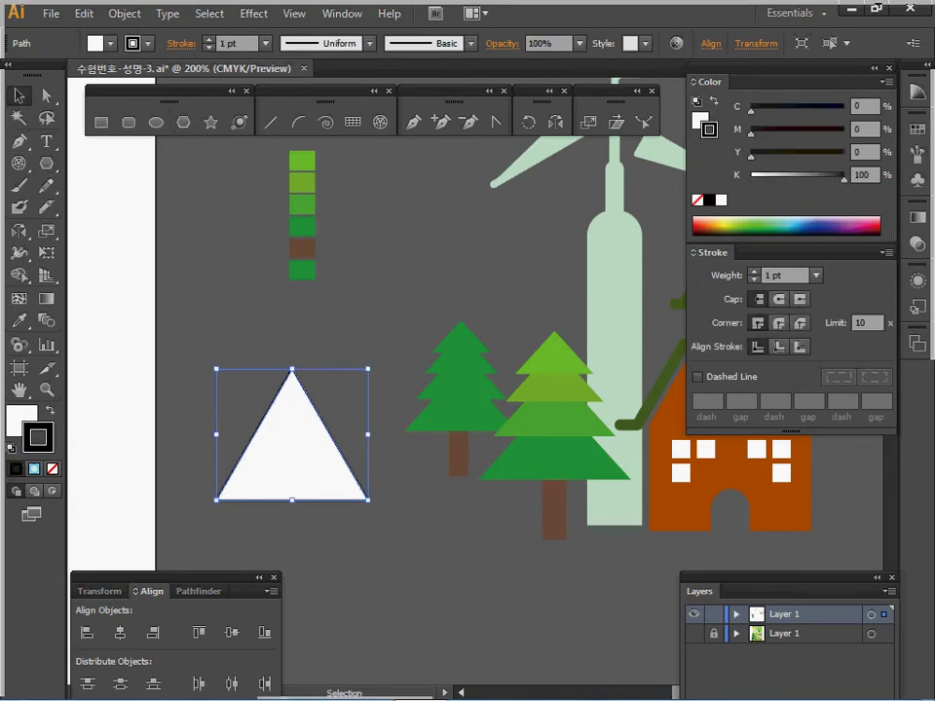
{"action": "left_click_drag", "start_coordinate": [293, 370], "coordinate": [292, 430]}
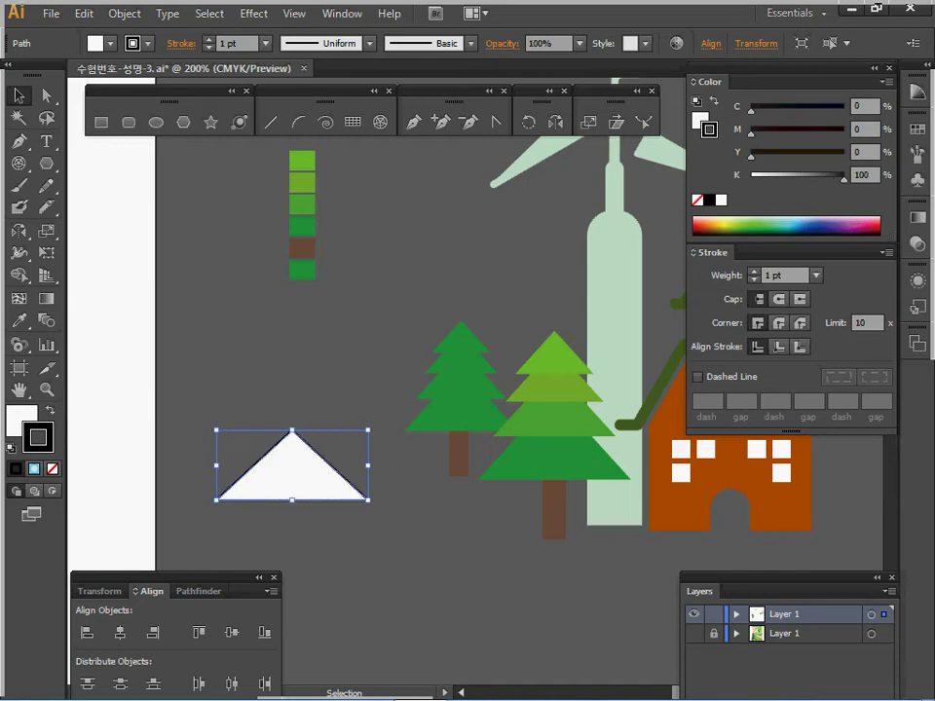
- Copy the triangle at 80% uniform scale about a point above it, and repeat the transformation twice to build four stacked tiers
{"action": "left_click", "coordinate": [589, 122]}
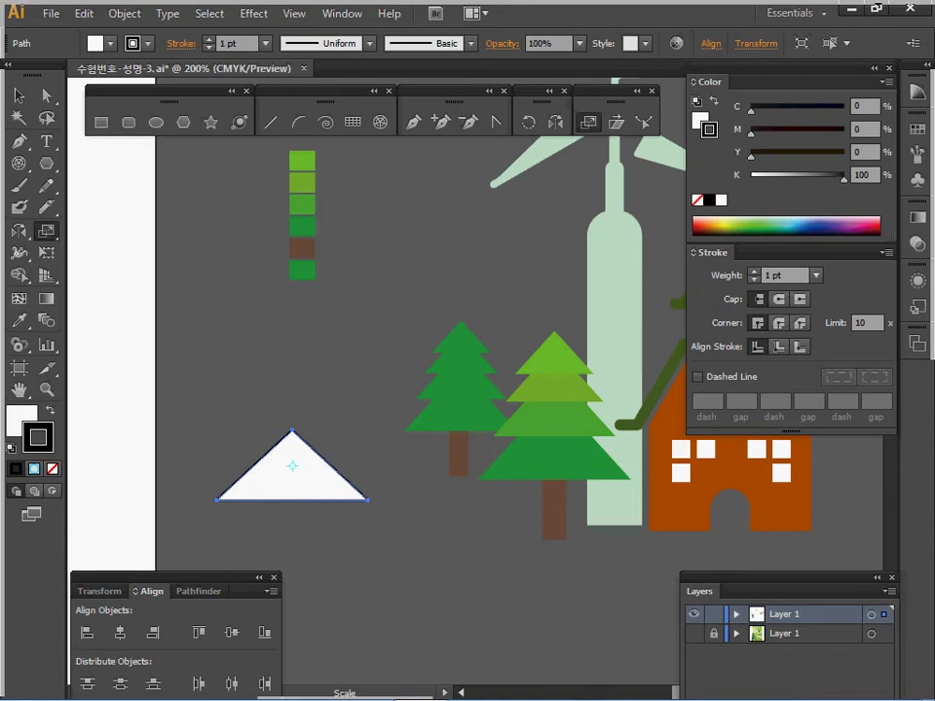
{"action": "left_click", "coordinate": [294, 281]}
{"action": "key", "text": "alt"}
{"action": "left_click", "coordinate": [294, 280], "text": "alt"}
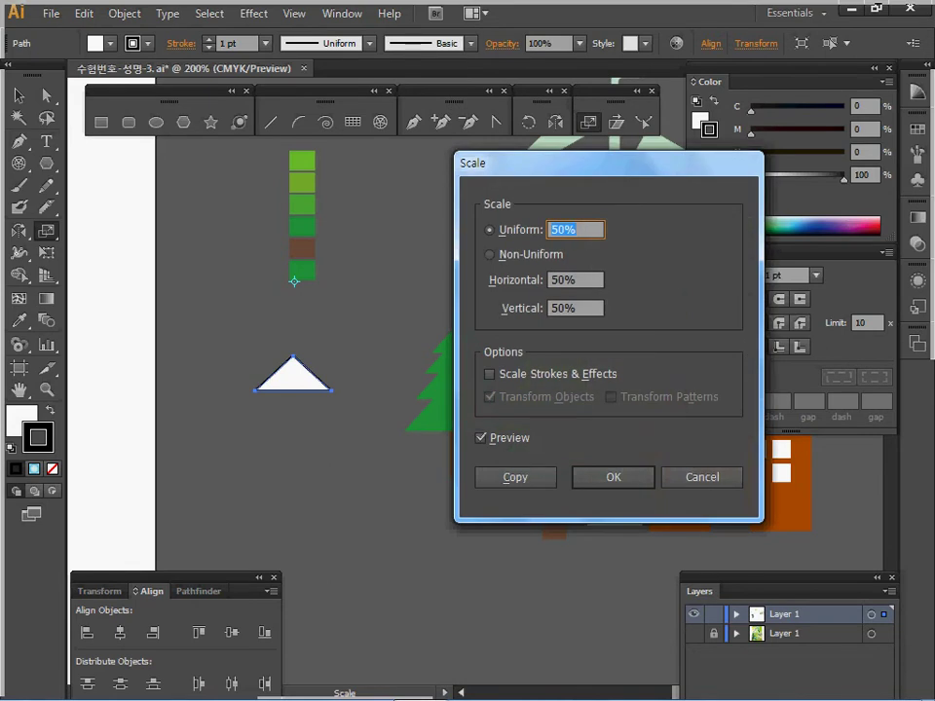
{"action": "type", "text": "80"}
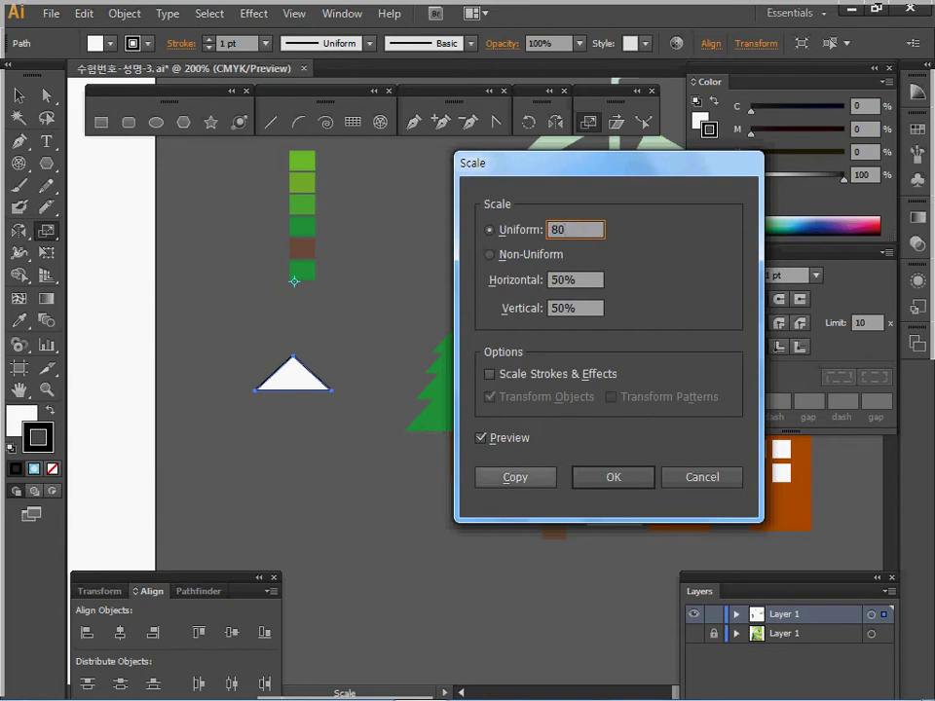
{"action": "key", "text": "Tab"}
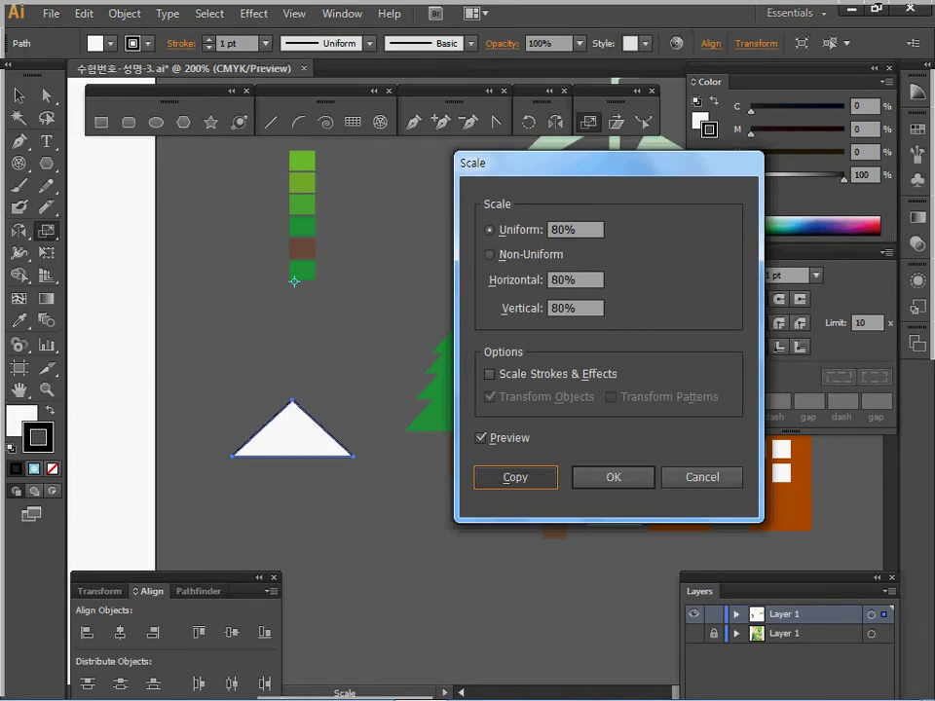
{"action": "key", "text": "Return"}
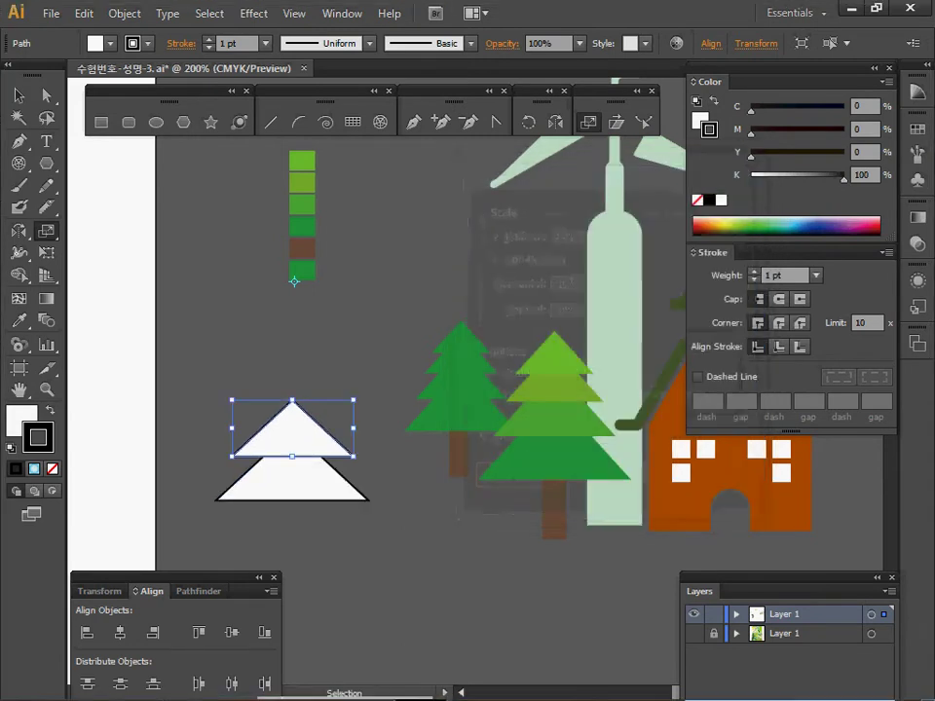
{"action": "key", "text": "ctrl+d"}
{"action": "key", "text": "ctrl+d"}
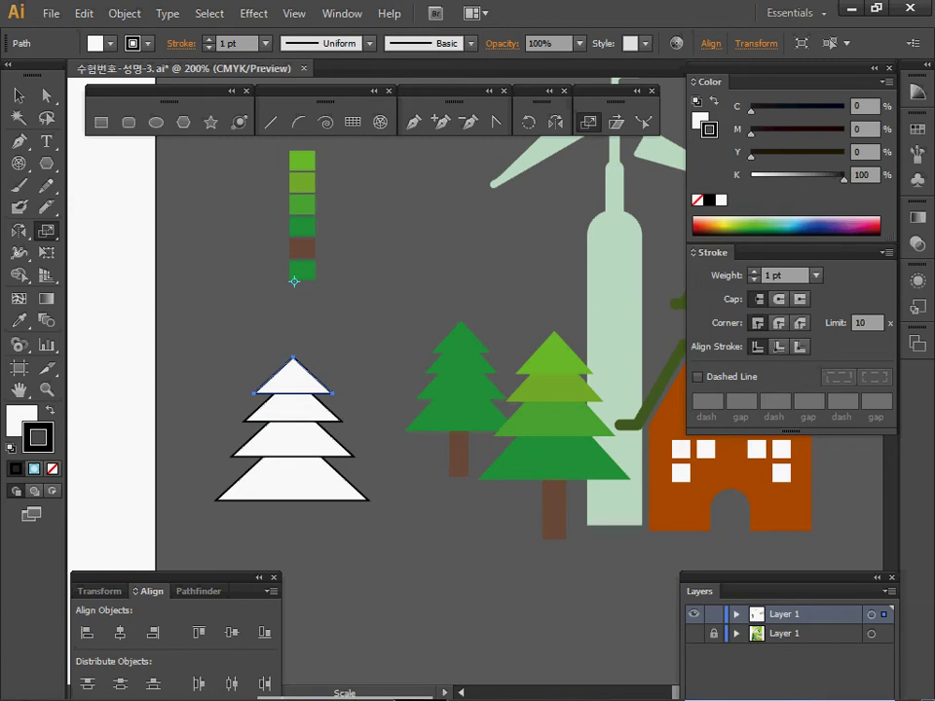
- Colour the four tree tiers from top to bottom with the first four green swatches sampled by Eyedropper, and deselect
{"action": "key", "text": "i"}
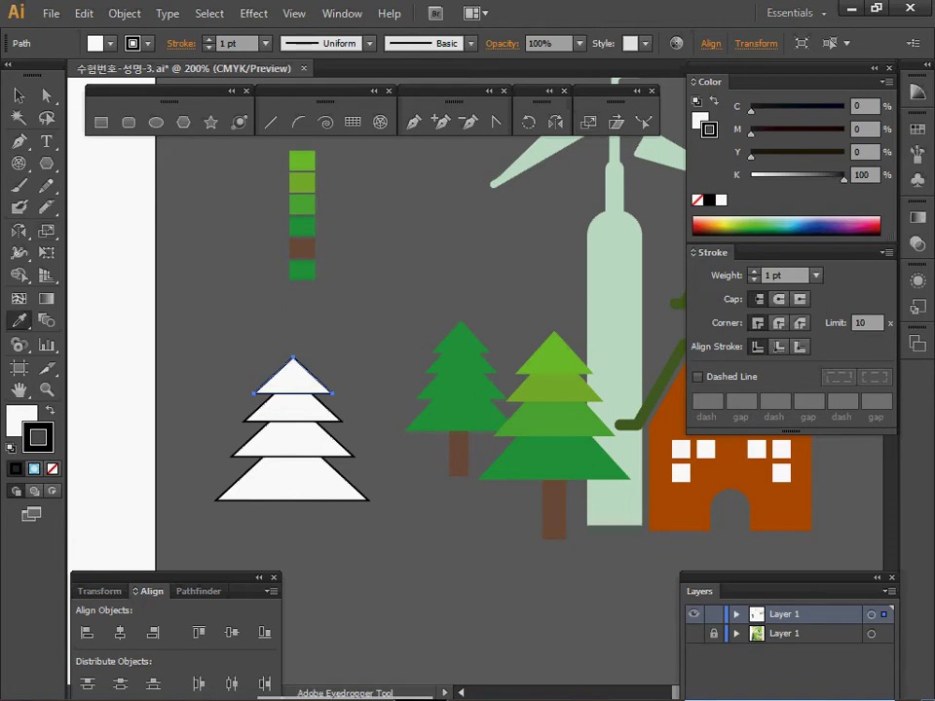
{"action": "left_click", "coordinate": [302, 162]}
{"action": "left_click", "coordinate": [295, 409], "text": "ctrl"}
{"action": "left_click", "coordinate": [302, 183]}
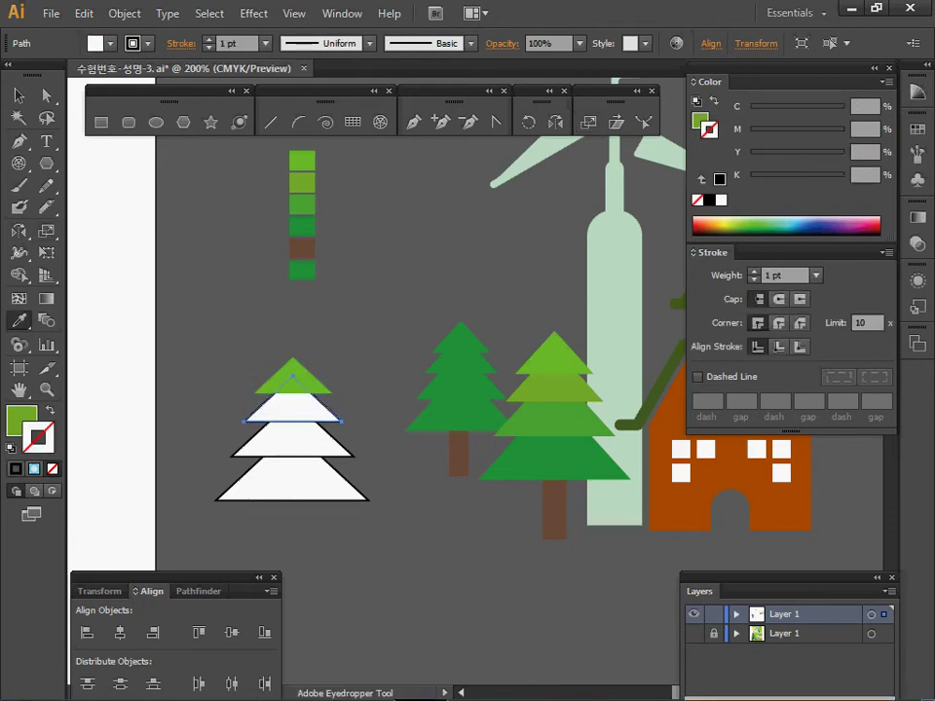
{"action": "left_click", "coordinate": [294, 442], "text": "ctrl"}
{"action": "left_click", "coordinate": [302, 205]}
{"action": "left_click", "coordinate": [294, 482], "text": "ctrl"}
{"action": "left_click", "coordinate": [302, 226]}
{"action": "left_click", "coordinate": [384, 268], "text": "ctrl"}
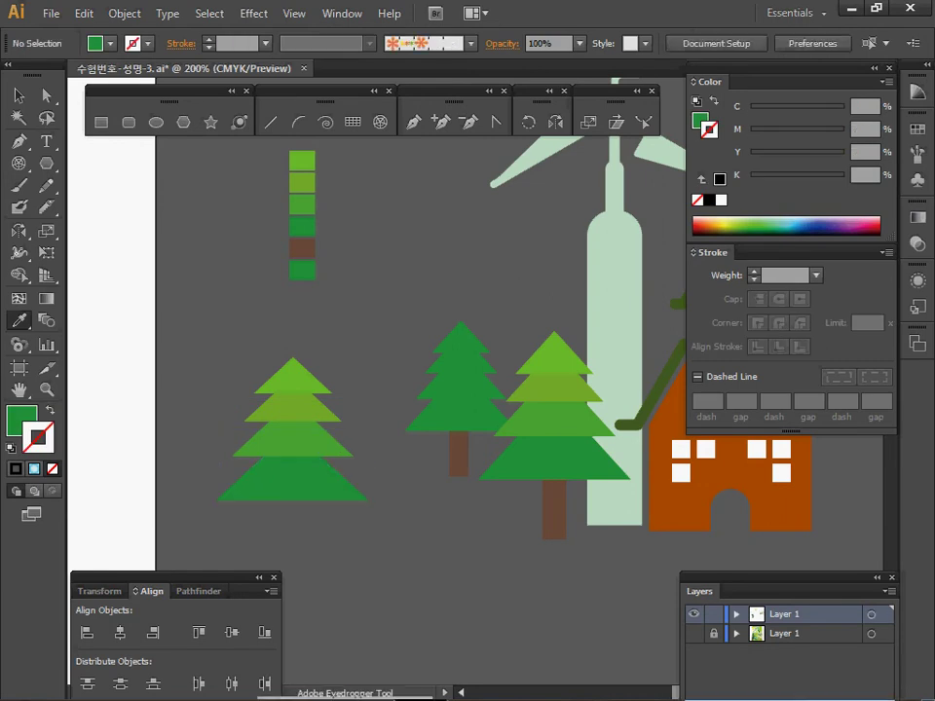
- Draw a narrow trunk rectangle under the tiers, colour it from the brown swatch, send it to back and centre it horizontally with them
{"action": "key", "text": "m"}
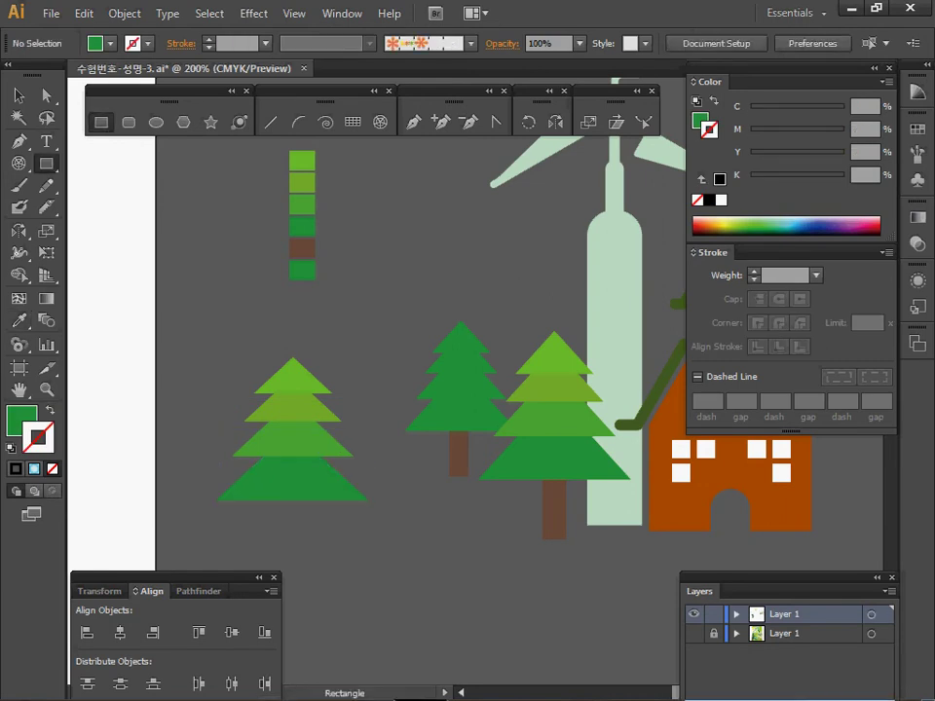
{"action": "left_click_drag", "start_coordinate": [282, 483], "coordinate": [306, 555]}
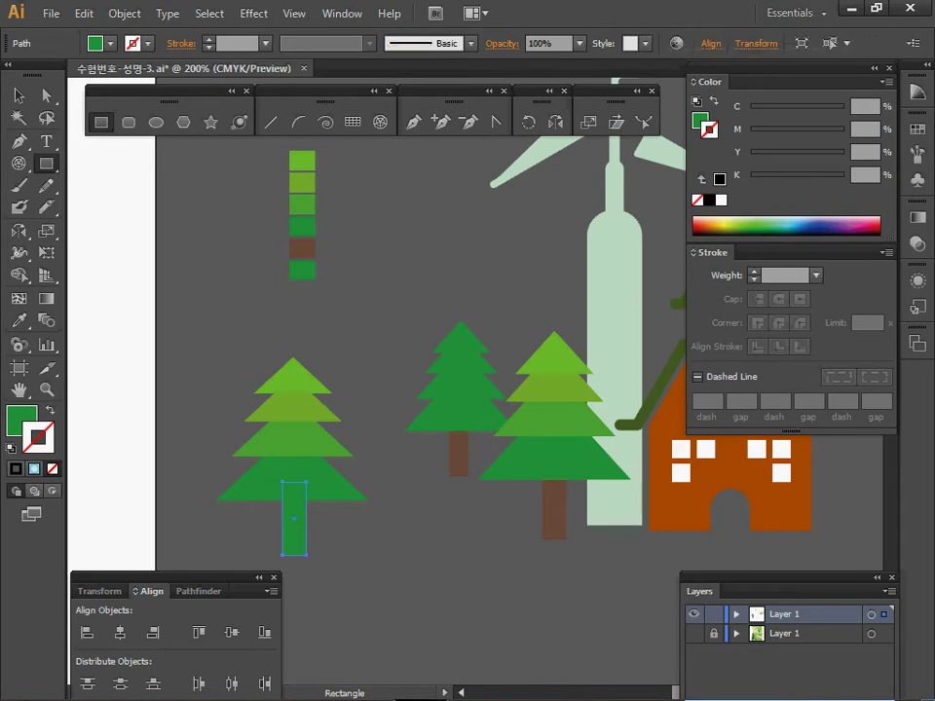
{"action": "key", "text": "i"}
{"action": "left_click", "coordinate": [302, 248]}
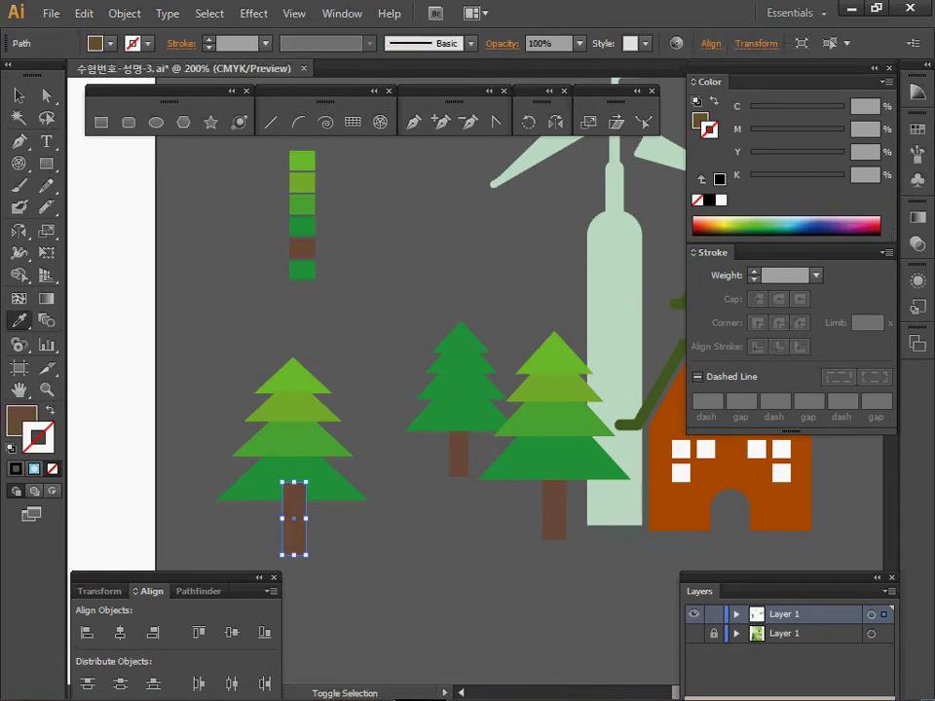
{"action": "key", "text": "ctrl+shift+bracketleft"}
{"action": "left_click_drag", "start_coordinate": [226, 343], "coordinate": [356, 535]}
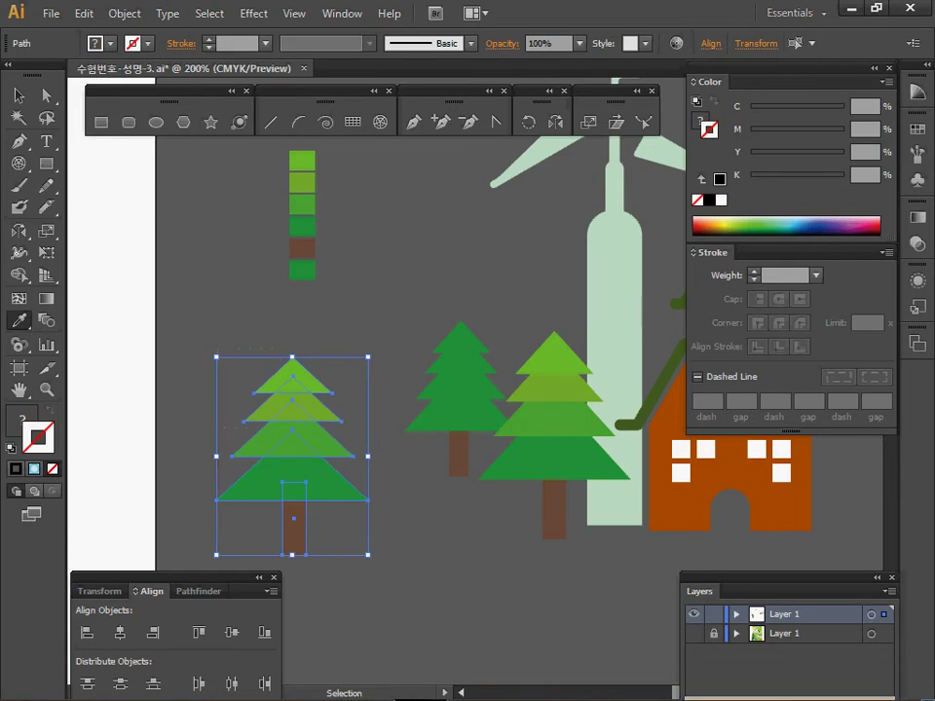
{"action": "left_click", "coordinate": [120, 633]}
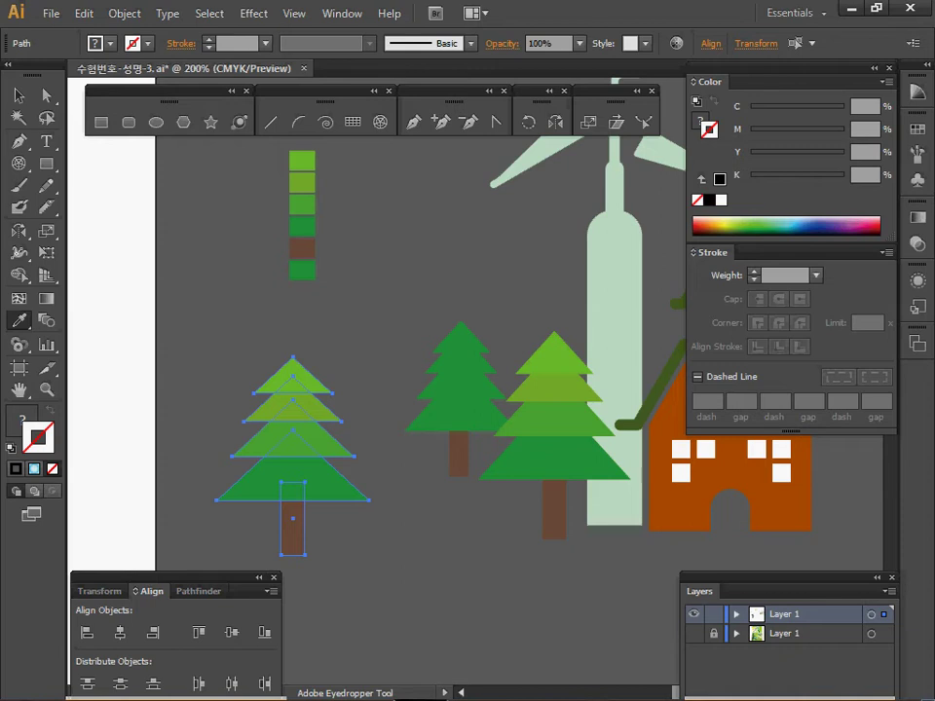
- Duplicate the tree to its upper left and proportionally scale one tree down to about two-thirds size, adjusting its position
{"action": "key", "text": "ctrl"}
{"action": "left_click_drag", "start_coordinate": [293, 468], "coordinate": [235, 418]}
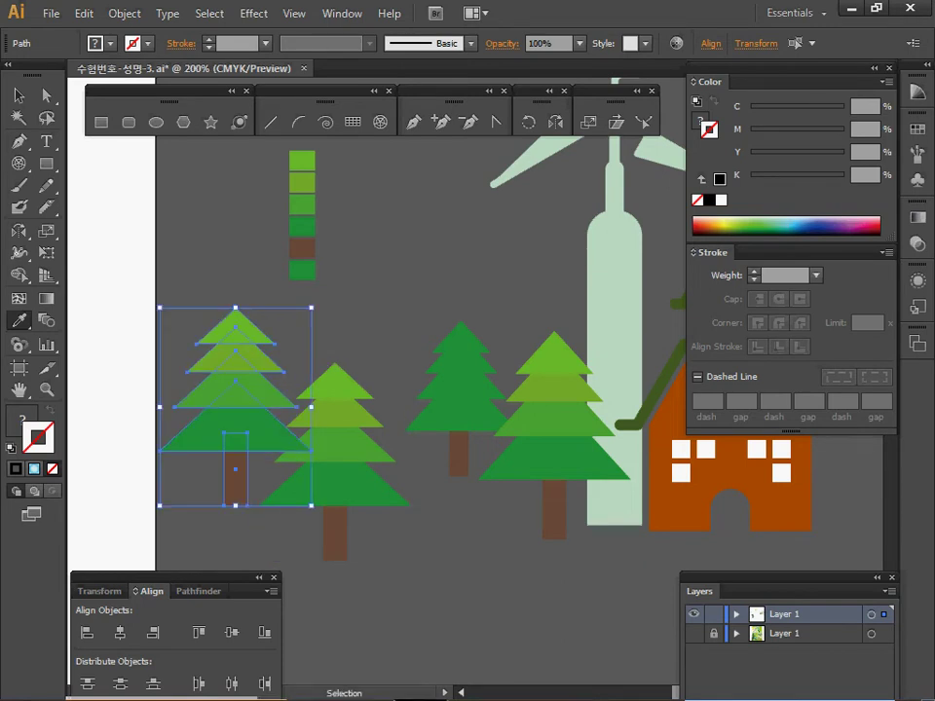
{"action": "left_click_drag", "start_coordinate": [160, 505], "coordinate": [210, 440]}
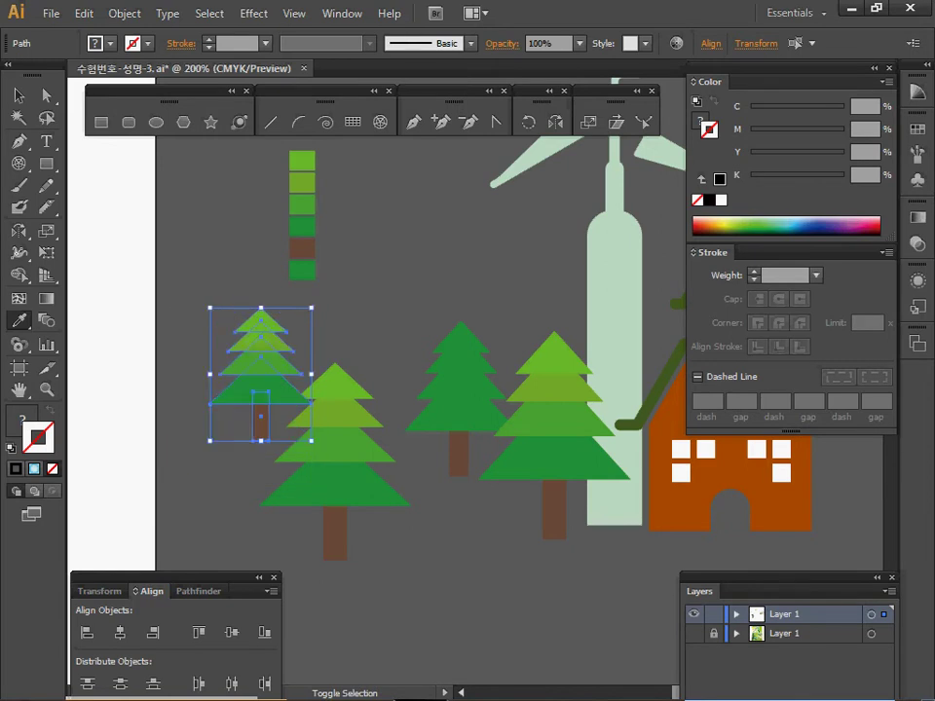
{"action": "left_click_drag", "start_coordinate": [261, 417], "coordinate": [243, 406]}
- Unite the small tree's four foliage tiers into one shape and fill it with the dark green of the last swatch
{"action": "left_click", "coordinate": [231, 297]}
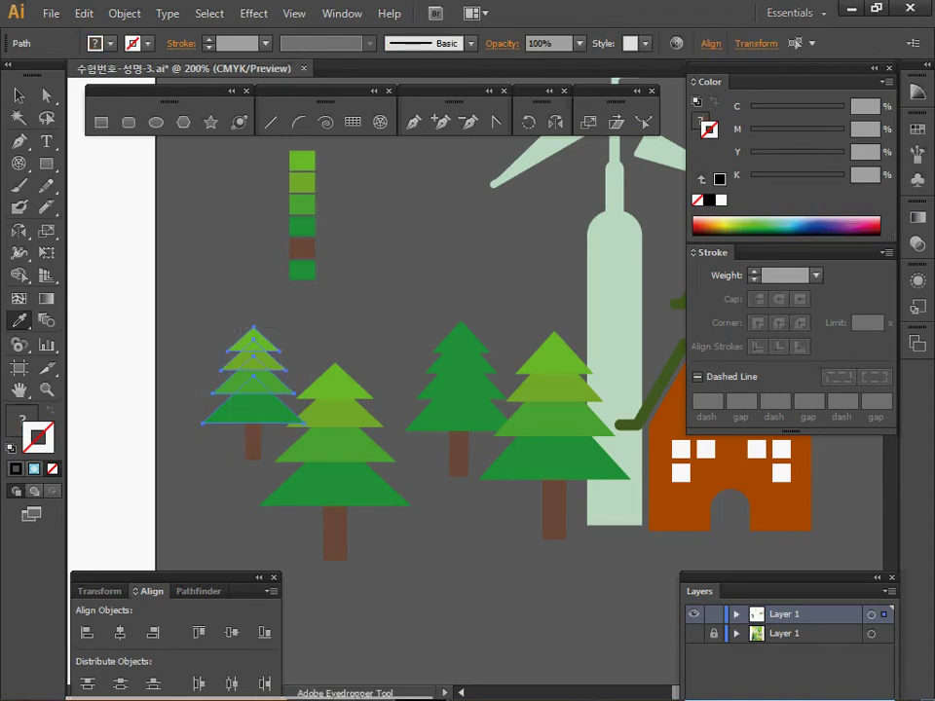
{"action": "left_click", "coordinate": [198, 591]}
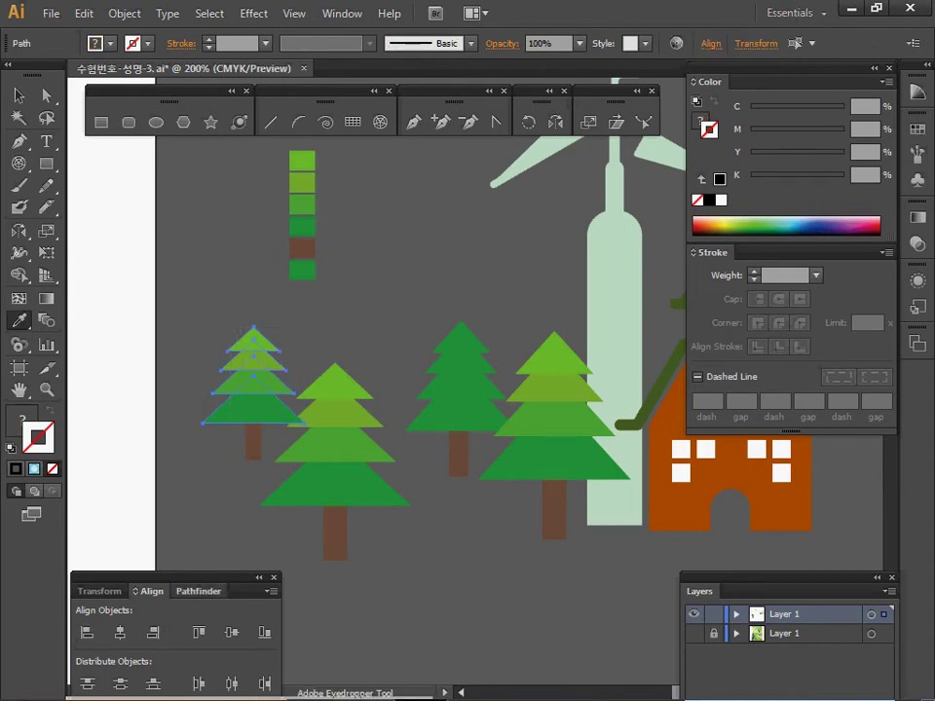
{"action": "left_click", "coordinate": [86, 639]}
{"action": "left_click", "coordinate": [87, 639]}
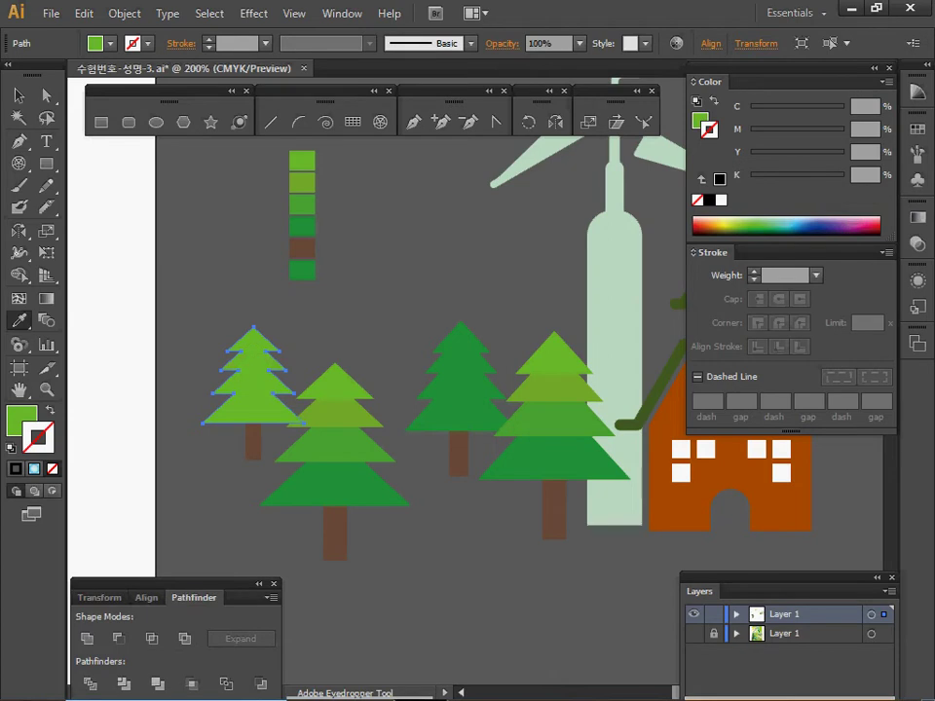
{"action": "left_click", "coordinate": [303, 270]}
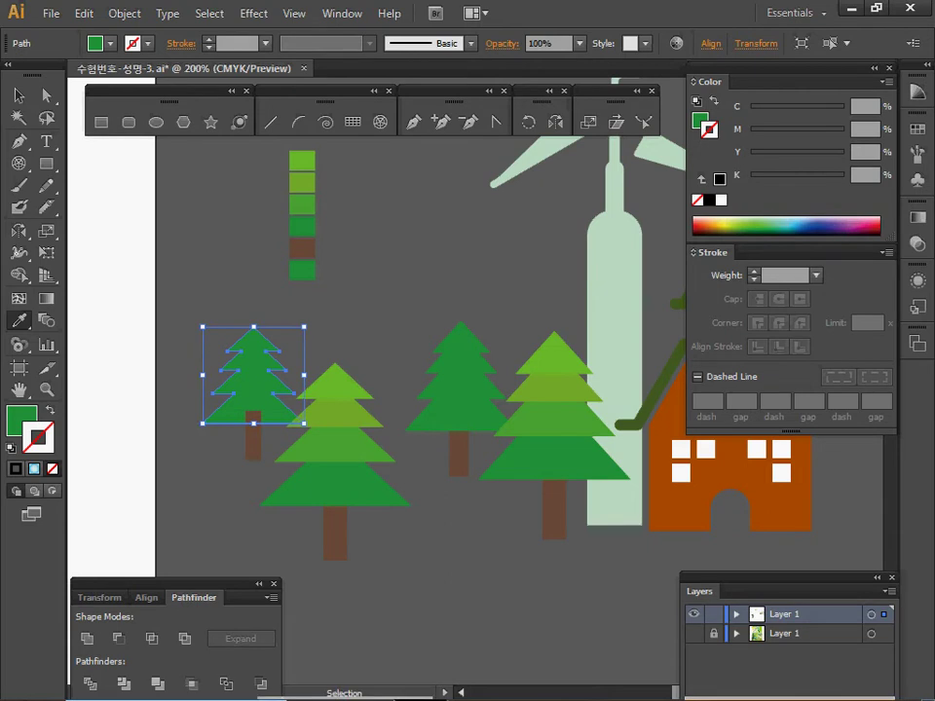
- Send the small tree's trunk behind its foliage and shift the whole small tree slightly down towards the large one
{"action": "left_click", "coordinate": [253, 443], "text": "ctrl"}
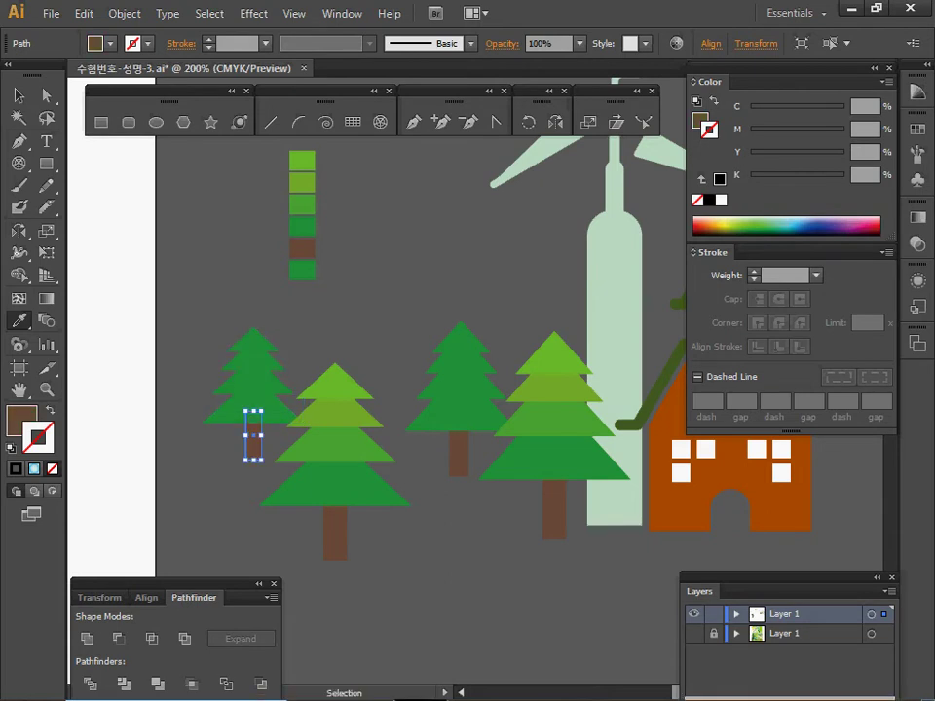
{"action": "left_click", "coordinate": [214, 291], "text": "ctrl"}
{"action": "left_click_drag", "start_coordinate": [255, 445], "coordinate": [256, 445]}
{"action": "left_click_drag", "start_coordinate": [255, 446], "coordinate": [260, 451]}
{"action": "left_click", "coordinate": [200, 337], "text": "ctrl"}
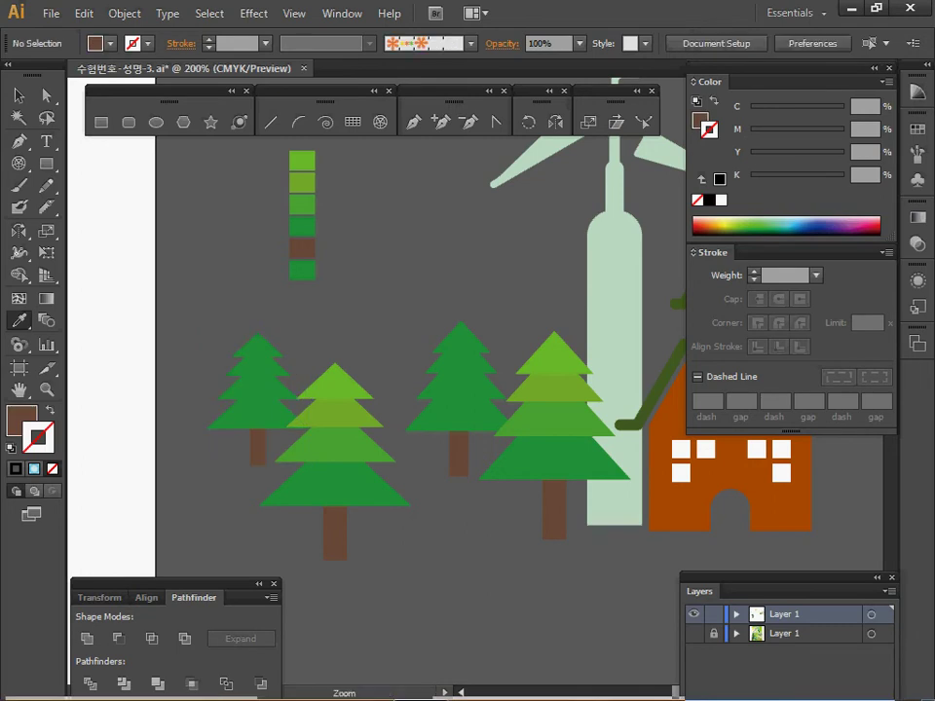
- Delete the two newly drawn trees together with the column of green and brown swatches above them
{"action": "left_click", "coordinate": [446, 515], "text": "ctrl+alt"}
{"action": "left_click_drag", "start_coordinate": [447, 516], "coordinate": [226, 612]}
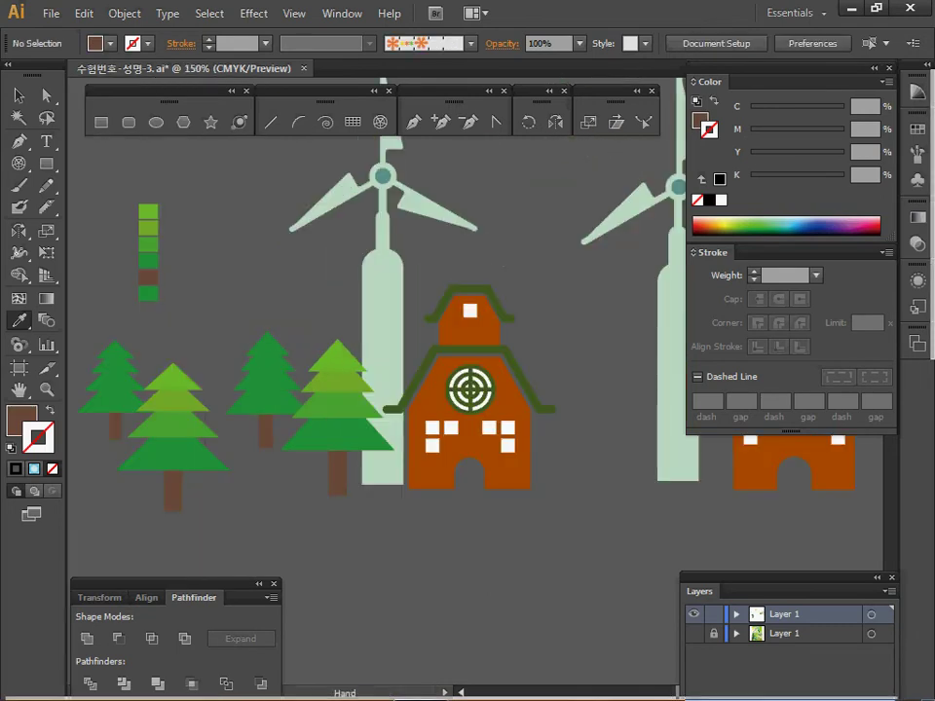
{"action": "left_click_drag", "start_coordinate": [97, 186], "coordinate": [191, 463]}
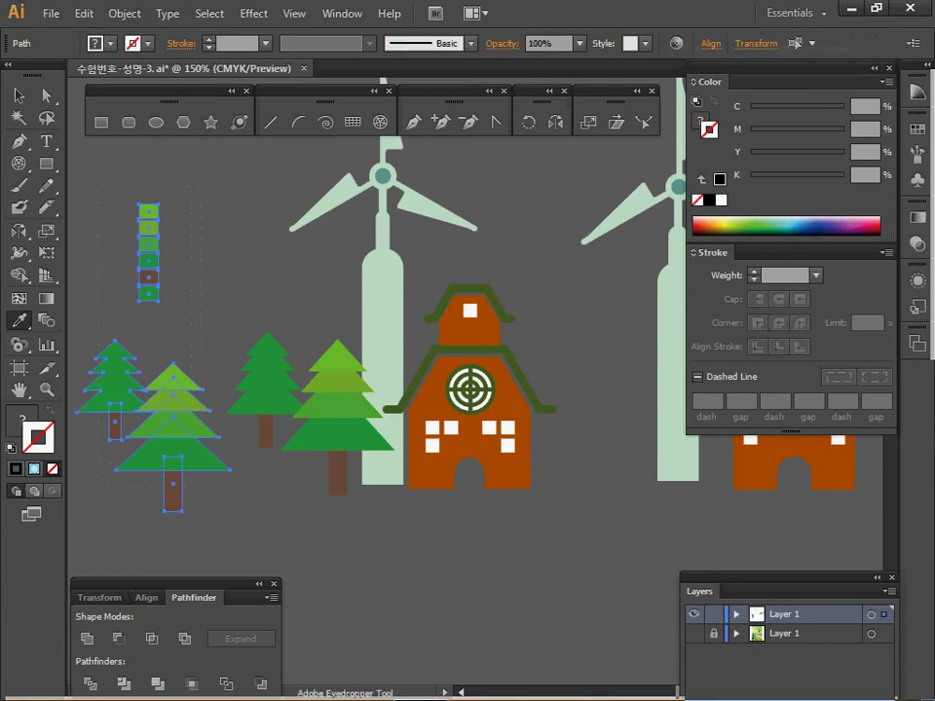
{"action": "key", "text": "Delete"}
- Delete the redrawn turbine and barn and the row of colour swatches above the artwork, keeping only the complete illustration
{"action": "key", "text": "ctrl+minus"}
{"action": "left_click_drag", "start_coordinate": [390, 428], "coordinate": [245, 508]}
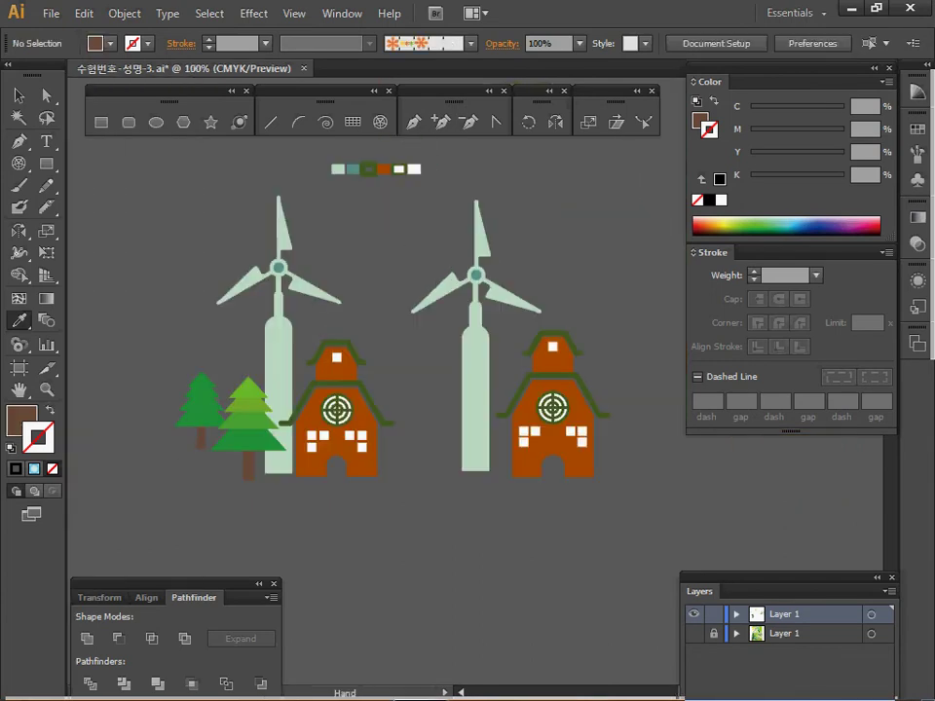
{"action": "left_click_drag", "start_coordinate": [327, 157], "coordinate": [531, 317]}
{"action": "left_click_drag", "start_coordinate": [427, 211], "coordinate": [588, 473]}
{"action": "key", "text": "Delete"}
{"action": "left_click_drag", "start_coordinate": [450, 202], "coordinate": [450, 203]}
{"action": "key", "text": "Delete"}
- Save the complete illustration as a Graphic symbol named 집과 나무, and delete the instance left on the canvas
{"action": "key", "text": "backslash"}
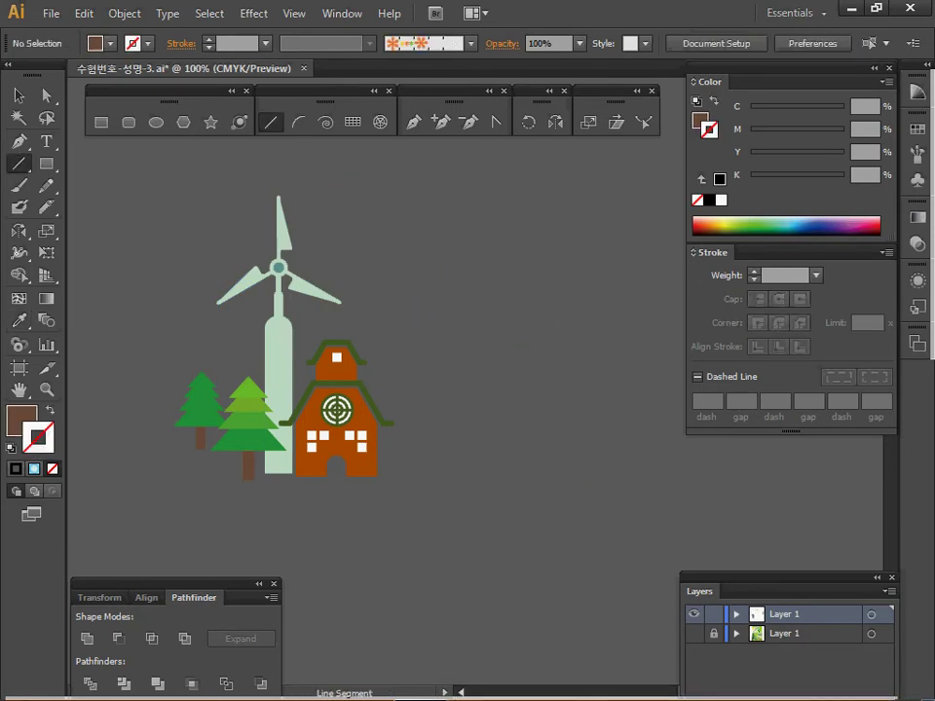
{"action": "left_click_drag", "start_coordinate": [173, 223], "coordinate": [445, 521]}
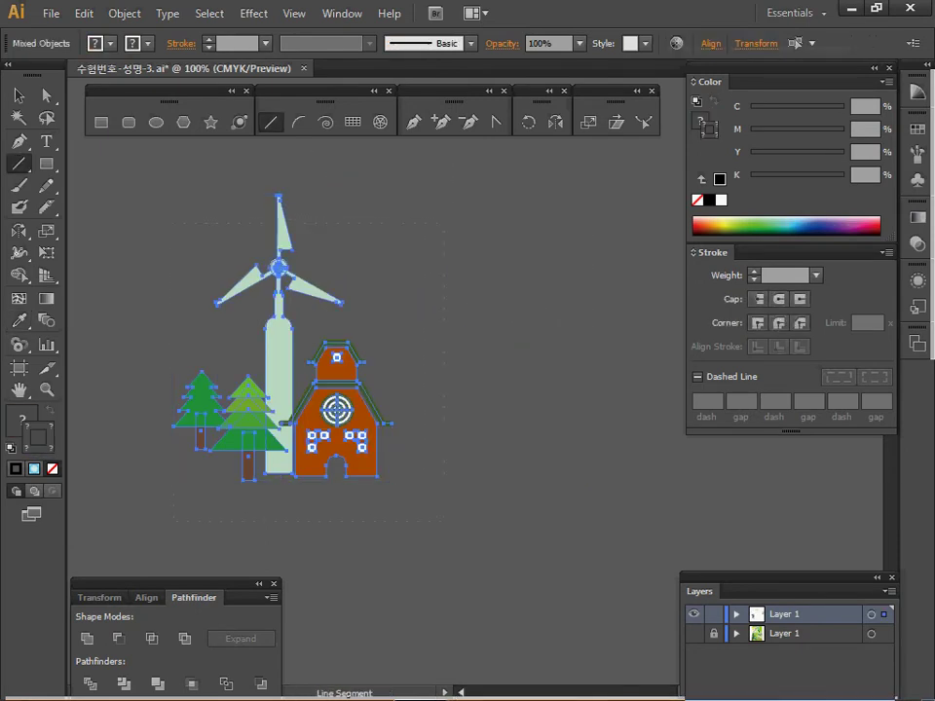
{"action": "left_click", "coordinate": [917, 180]}
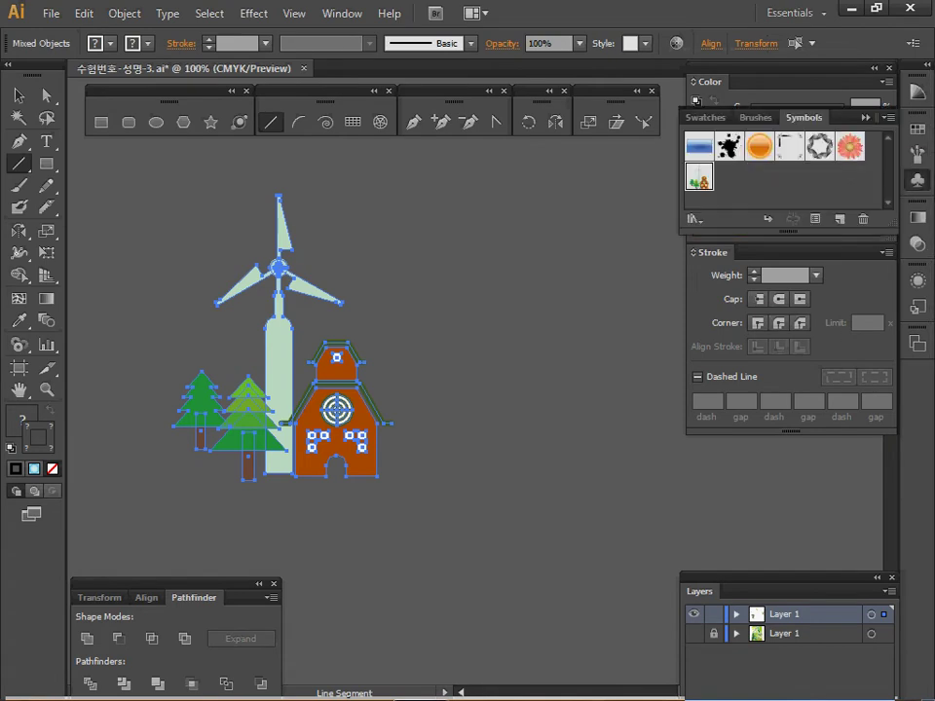
{"action": "key", "text": "F8"}
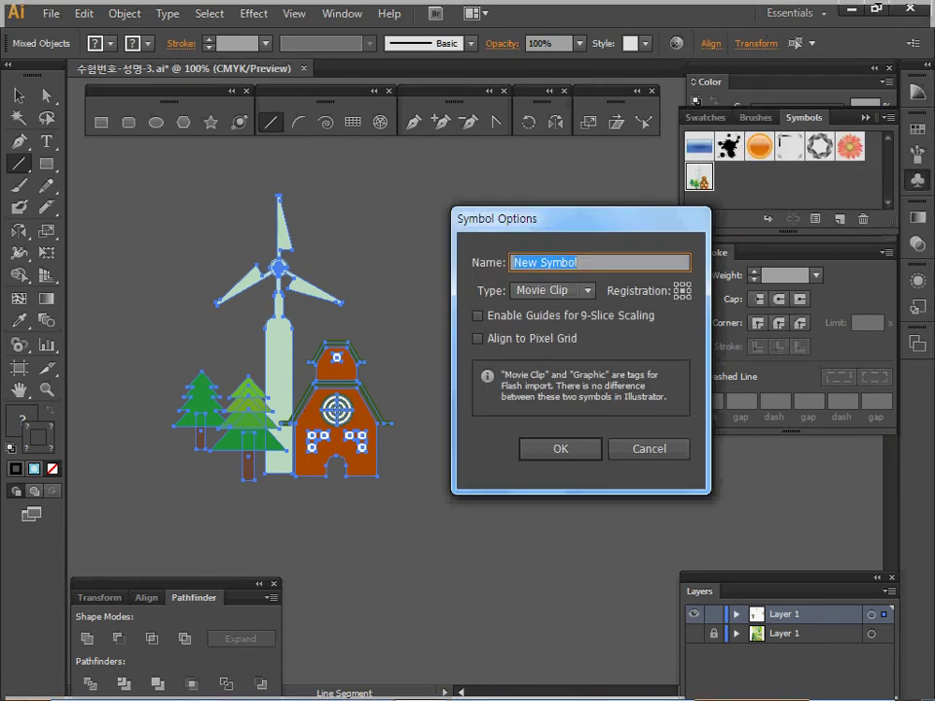
{"action": "left_click", "coordinate": [552, 290]}
{"action": "left_click", "coordinate": [548, 330]}
{"action": "type", "text": "집"}
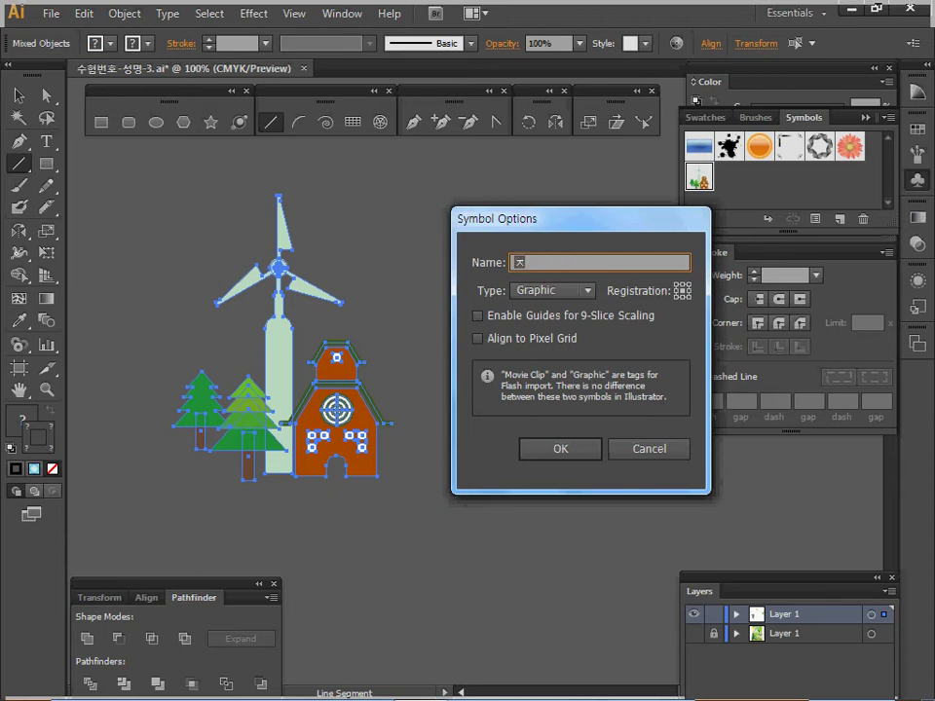
{"action": "type", "text": "과 나무"}
{"action": "key", "text": "Return"}
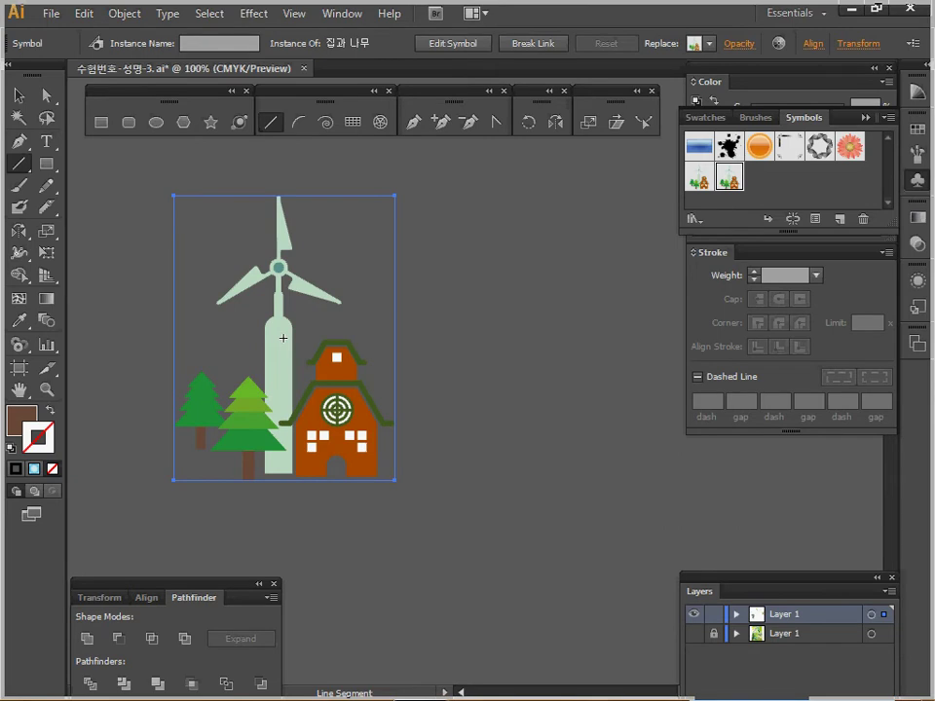
{"action": "key", "text": "Delete"}
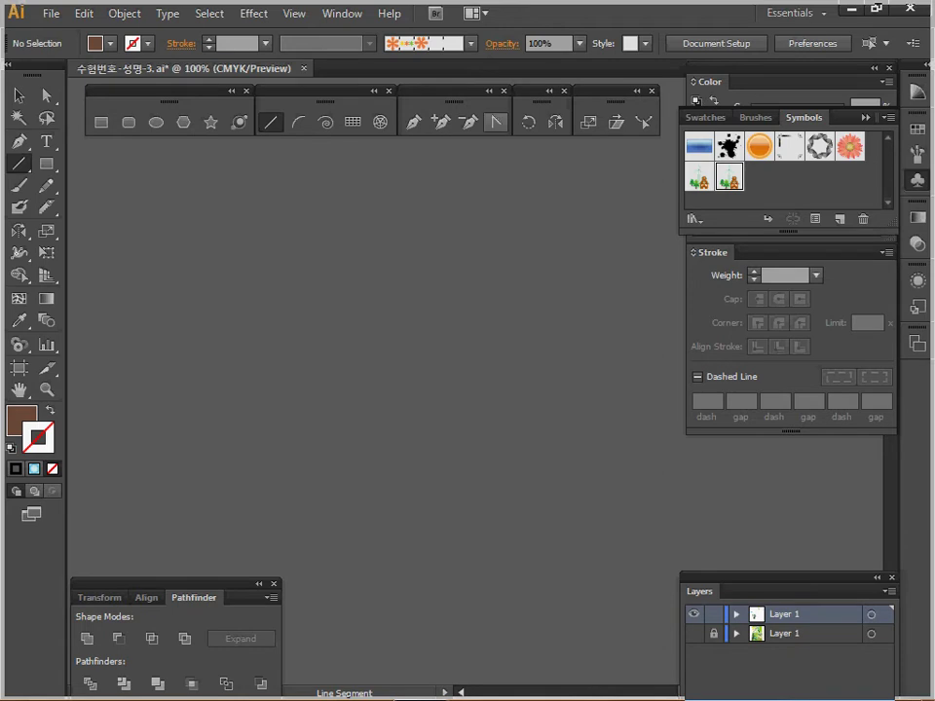
{"action": "left_click", "coordinate": [865, 117]}
- Draw a 210 × 297 mm rectangle covering the artboard, filled with the green of the first swatch above it
{"action": "left_click", "coordinate": [136, 380], "text": "ctrl+alt"}
{"action": "left_click", "coordinate": [278, 389], "text": "ctrl+alt"}
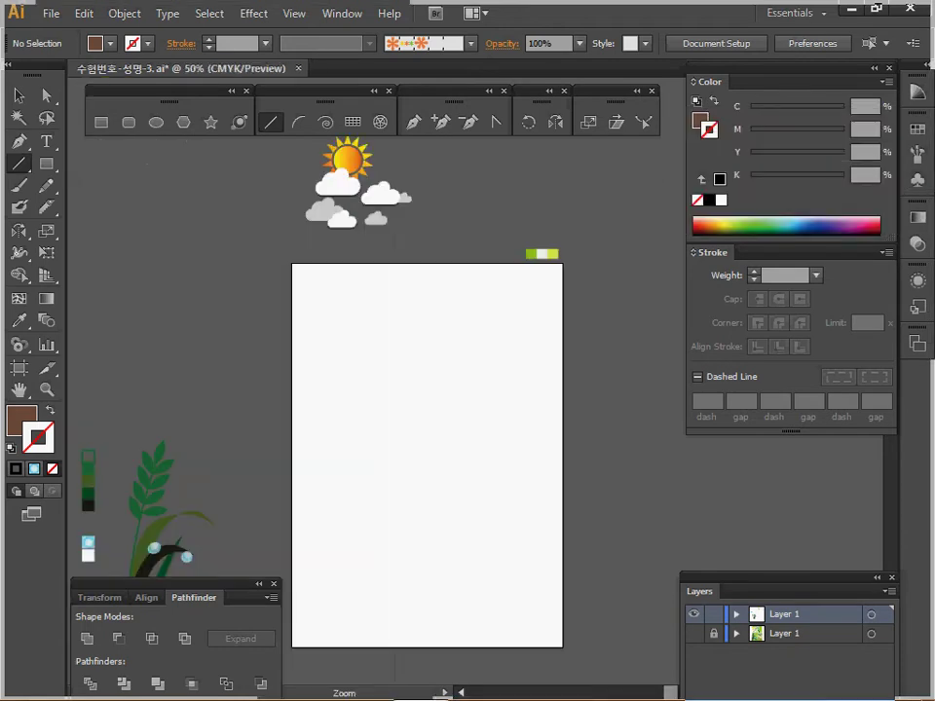
{"action": "left_click_drag", "start_coordinate": [277, 390], "coordinate": [243, 326]}
{"action": "left_click", "coordinate": [494, 190], "text": "ctrl"}
{"action": "key", "text": "ctrl+z"}
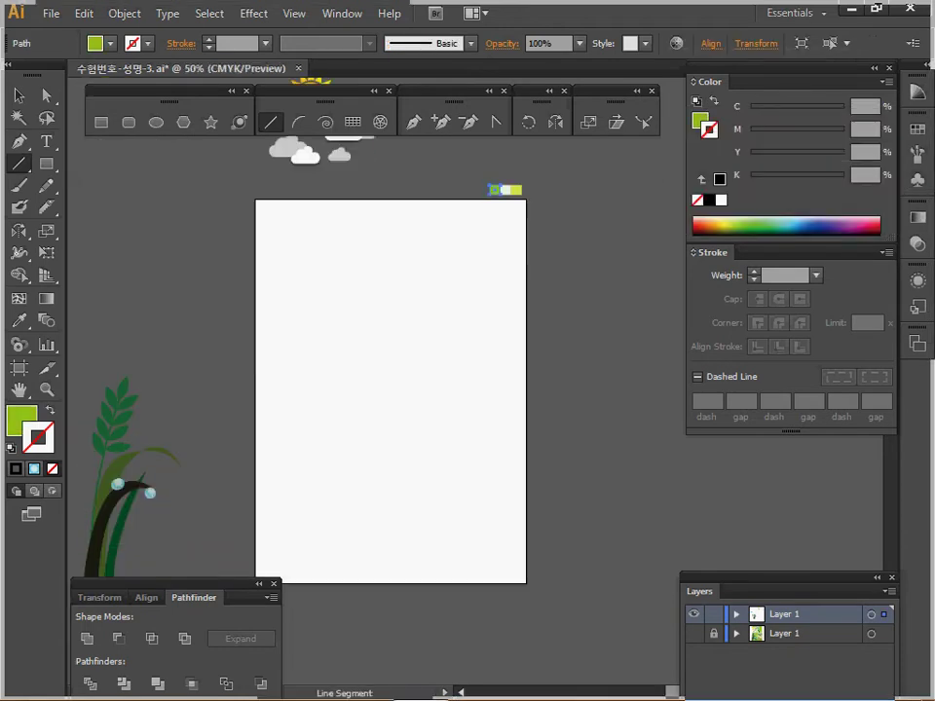
{"action": "key", "text": "m"}
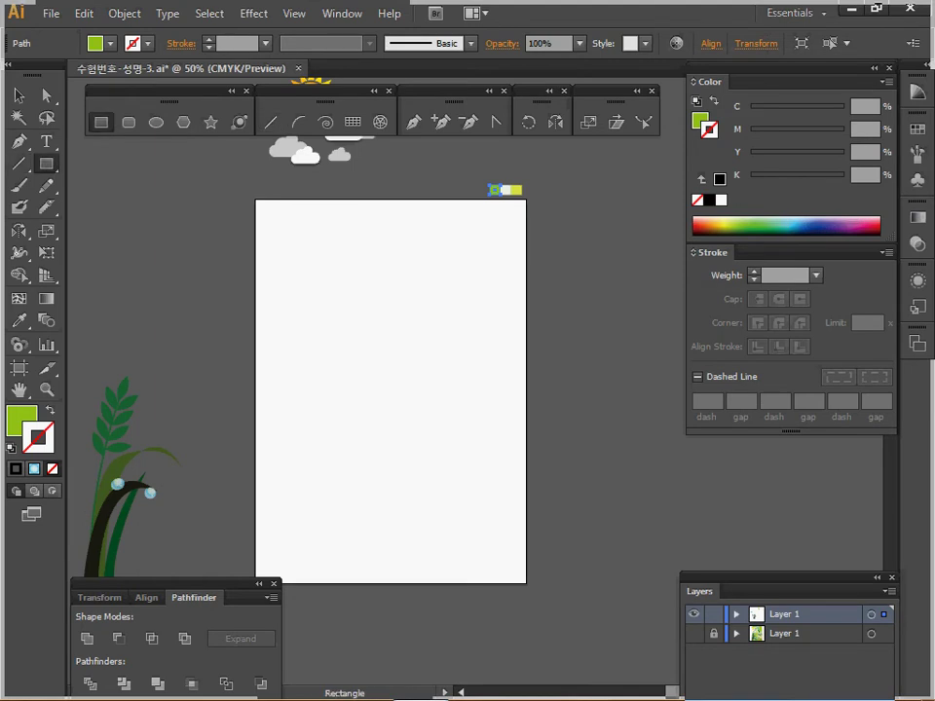
{"action": "left_click", "coordinate": [324, 299]}
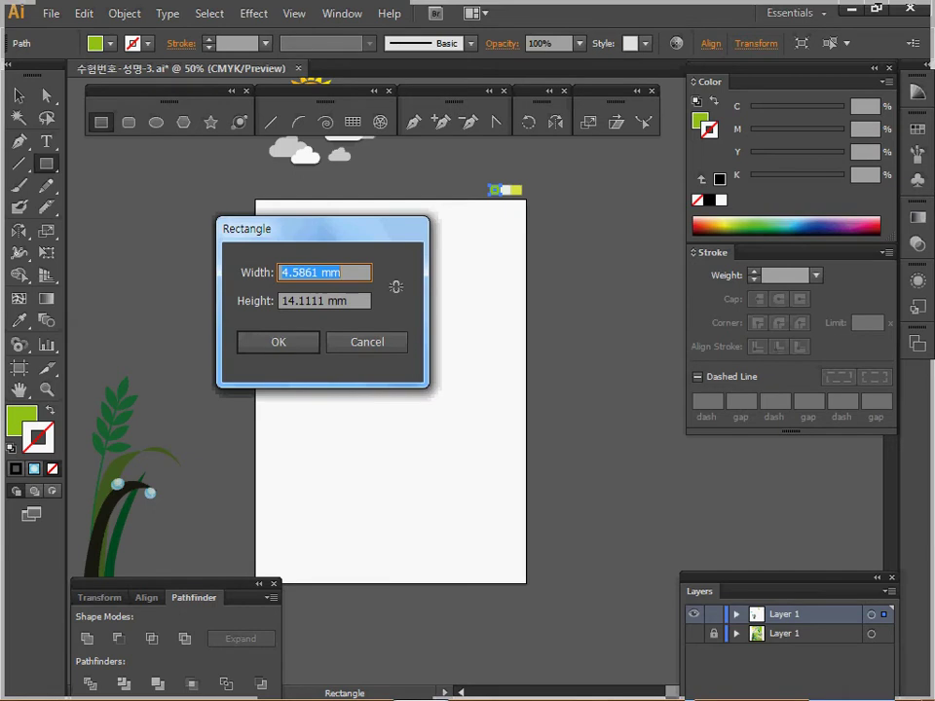
{"action": "type", "text": "210"}
{"action": "key", "text": "Tab"}
{"action": "type", "text": "297"}
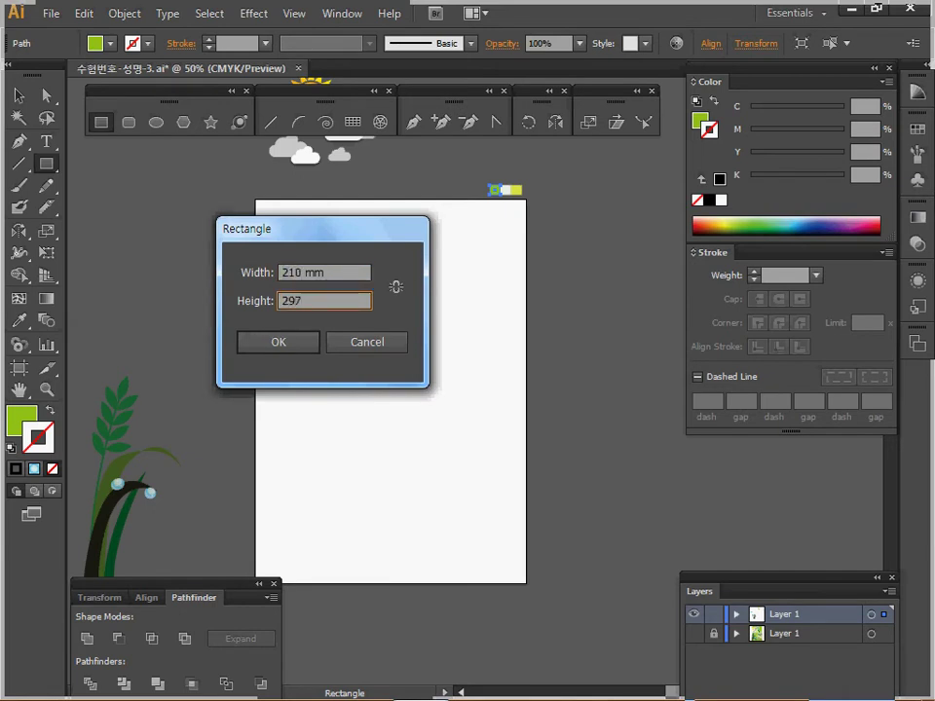
{"action": "key", "text": "Return"}
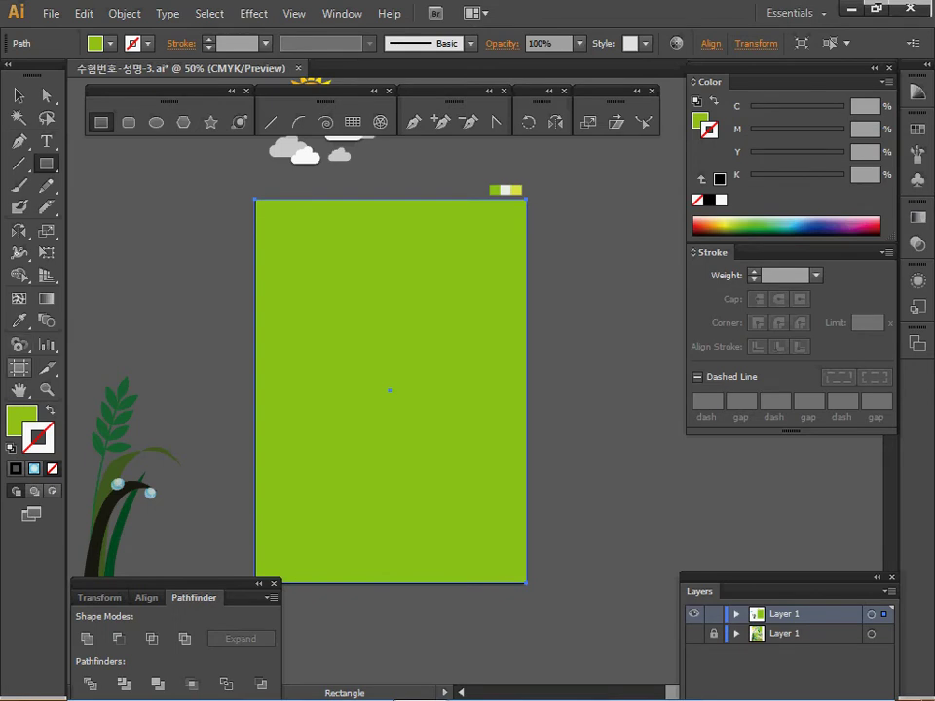
- Add gradient mesh points near the rectangle's upper-left and lower-right corners, and colour the lower-right point with the yellow-green swatch
{"action": "left_click", "coordinate": [18, 298]}
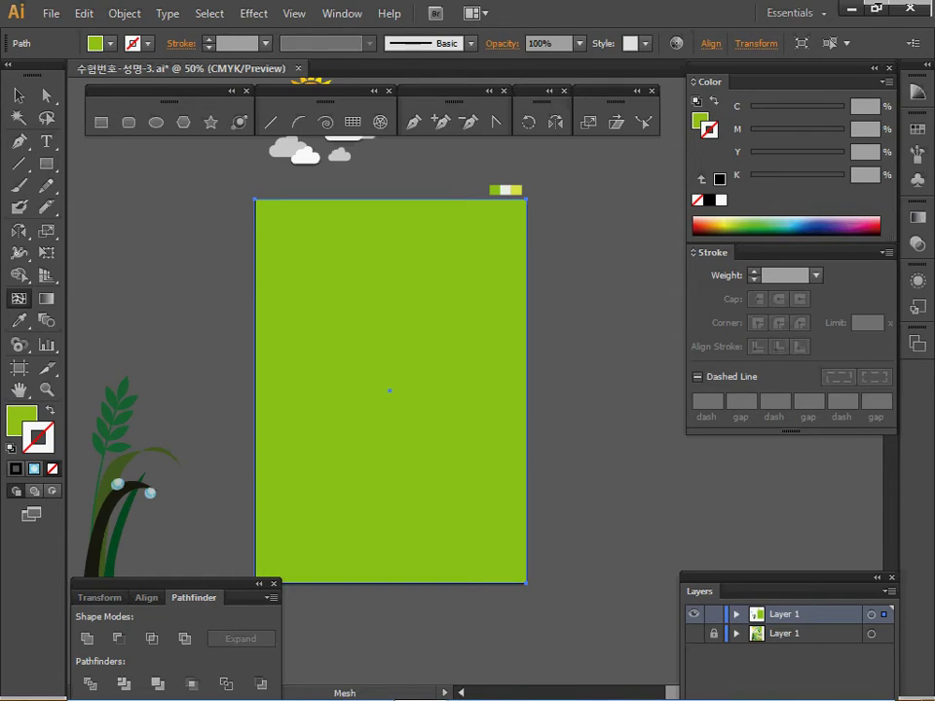
{"action": "left_click", "coordinate": [322, 262]}
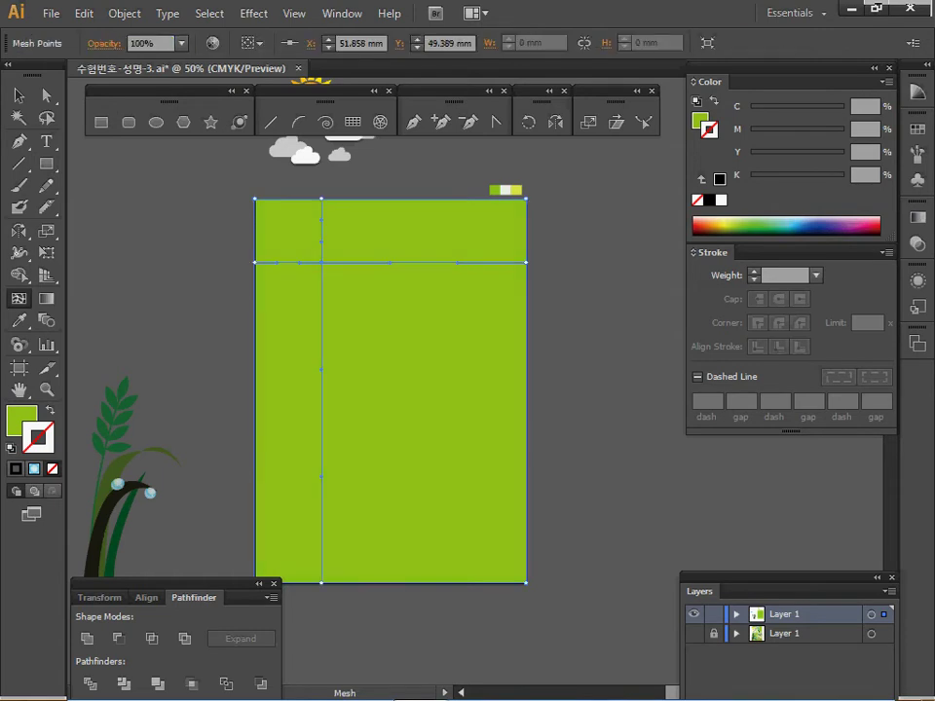
{"action": "left_click", "coordinate": [461, 502]}
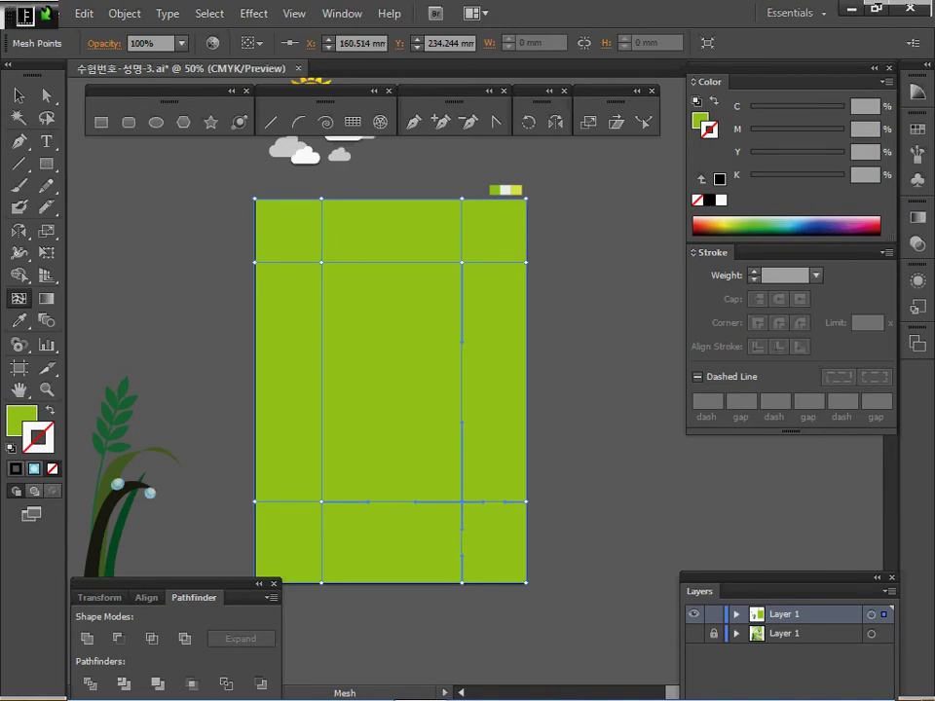
{"action": "key", "text": "i"}
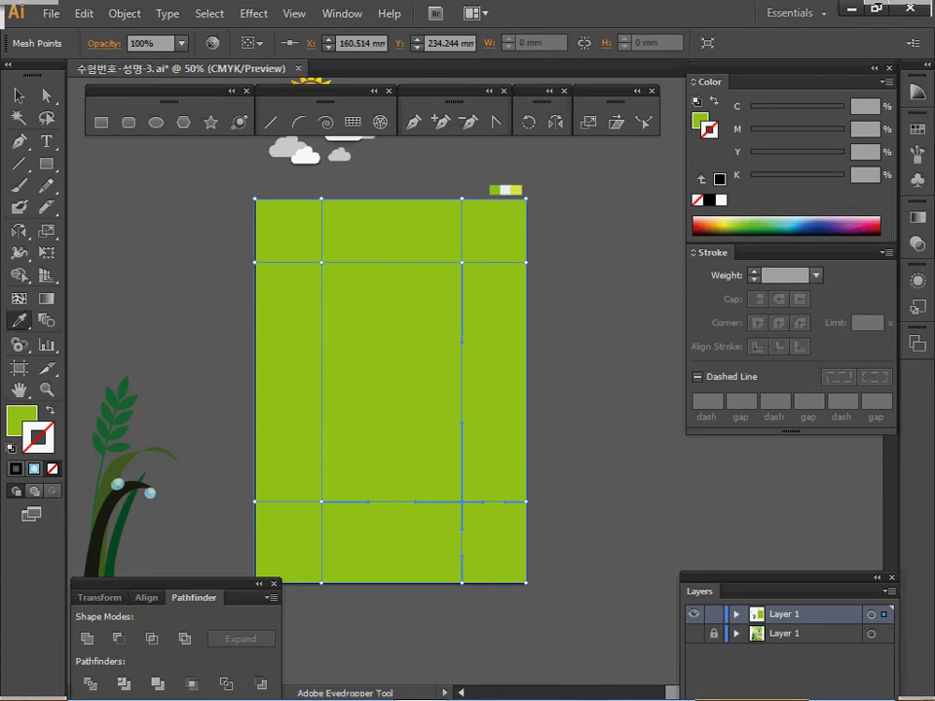
{"action": "left_click", "coordinate": [516, 190]}
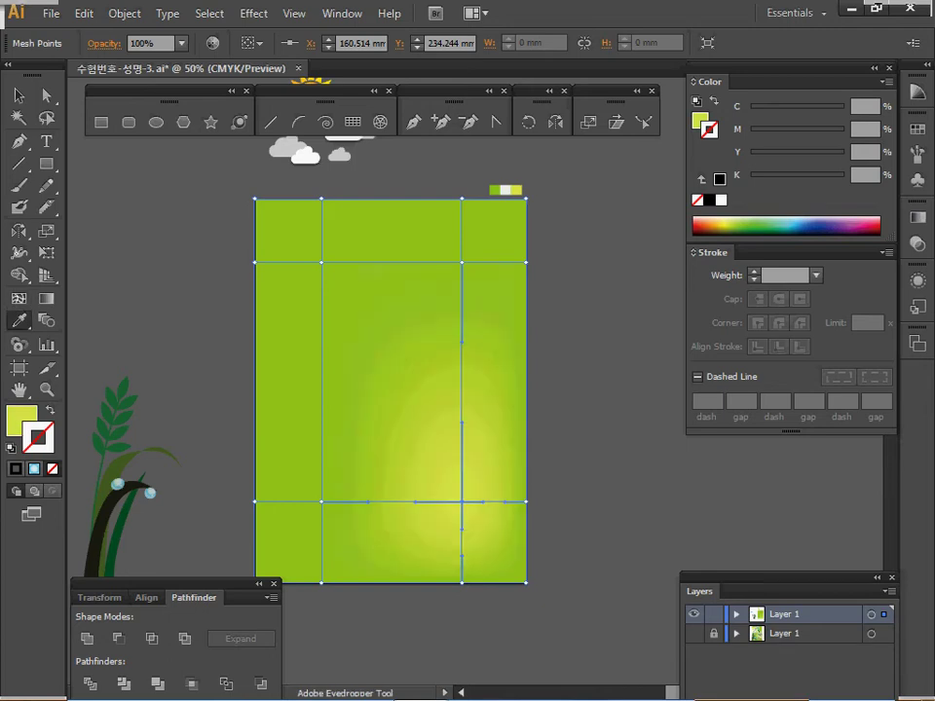
- Colour the rectangle's upper-left inner mesh point with the off-white middle swatch
{"action": "key", "text": "v"}
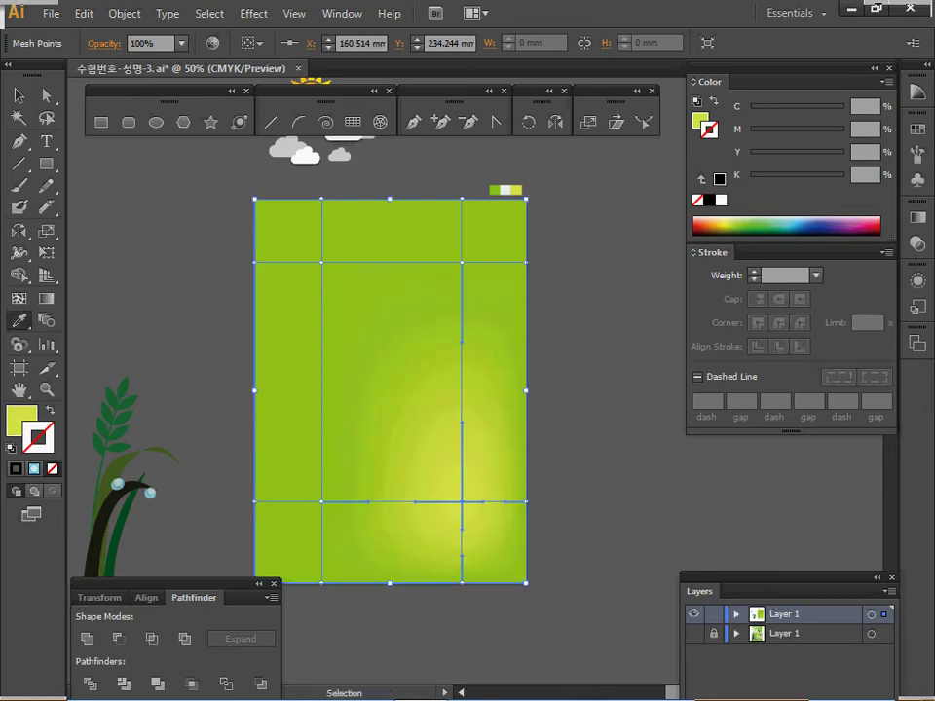
{"action": "left_click", "coordinate": [46, 96]}
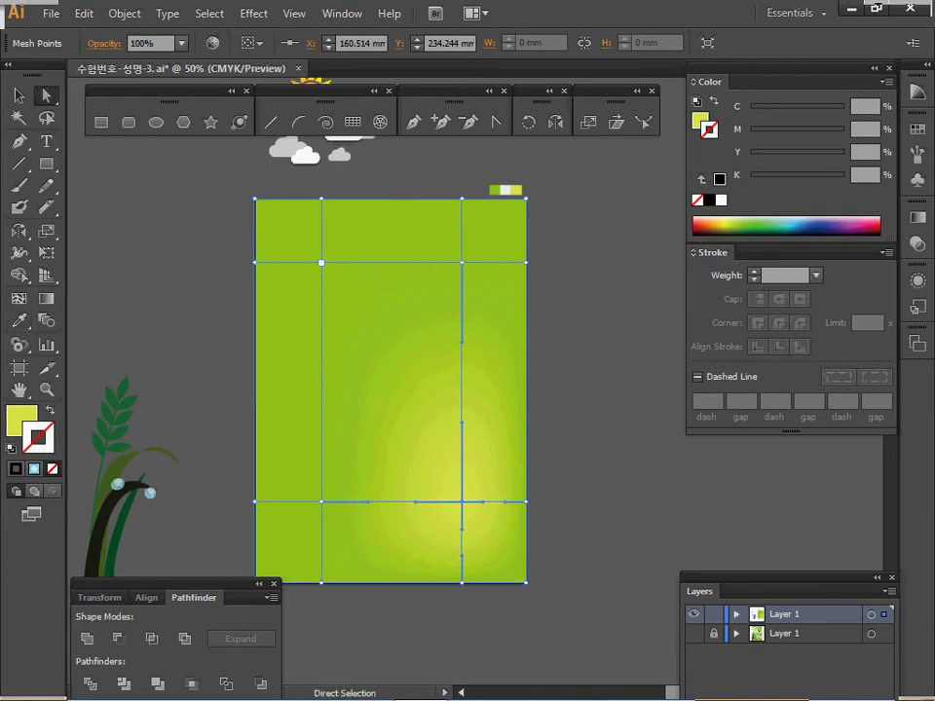
{"action": "left_click", "coordinate": [321, 262]}
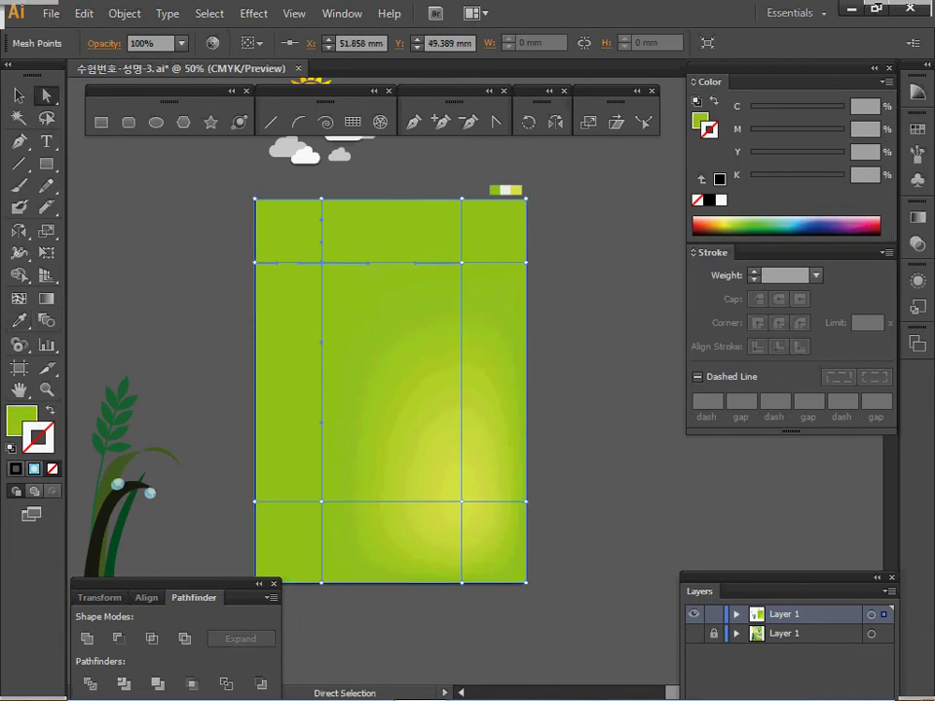
{"action": "key", "text": "i"}
{"action": "left_click", "coordinate": [505, 190]}
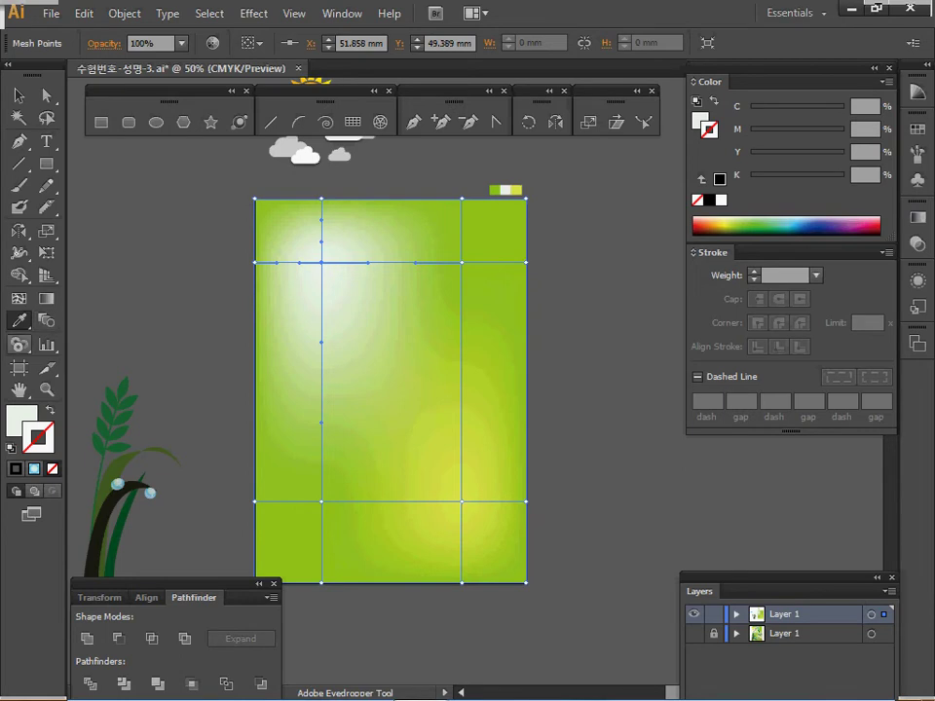
- Bend the horizontal mesh lines into waves at the off-white and yellow-green points, then deselect the background and save the document
{"action": "key", "text": "u"}
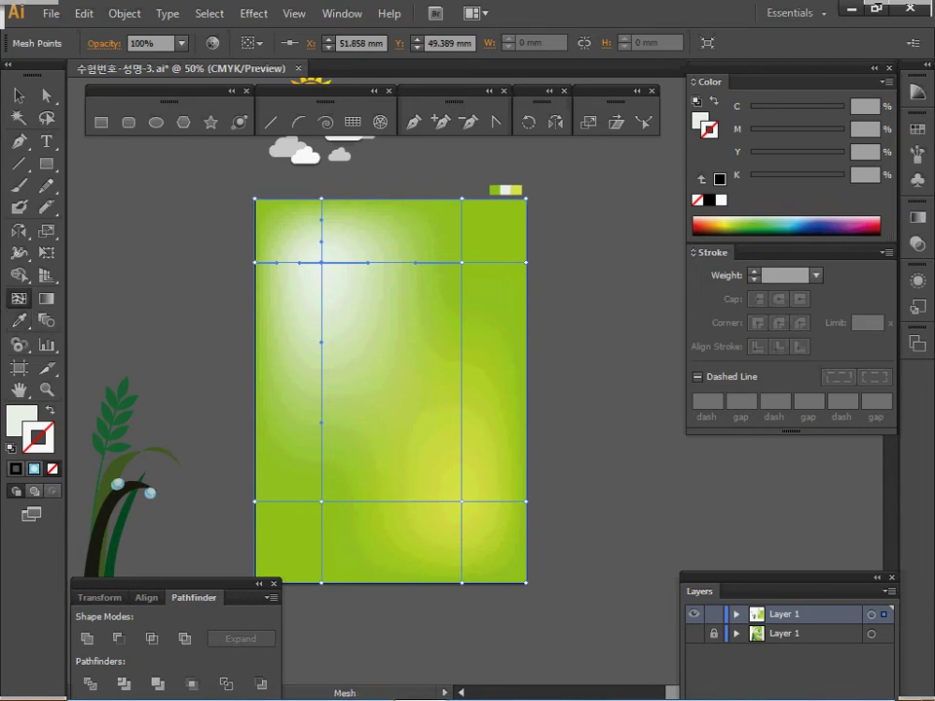
{"action": "left_click_drag", "start_coordinate": [368, 263], "coordinate": [348, 300]}
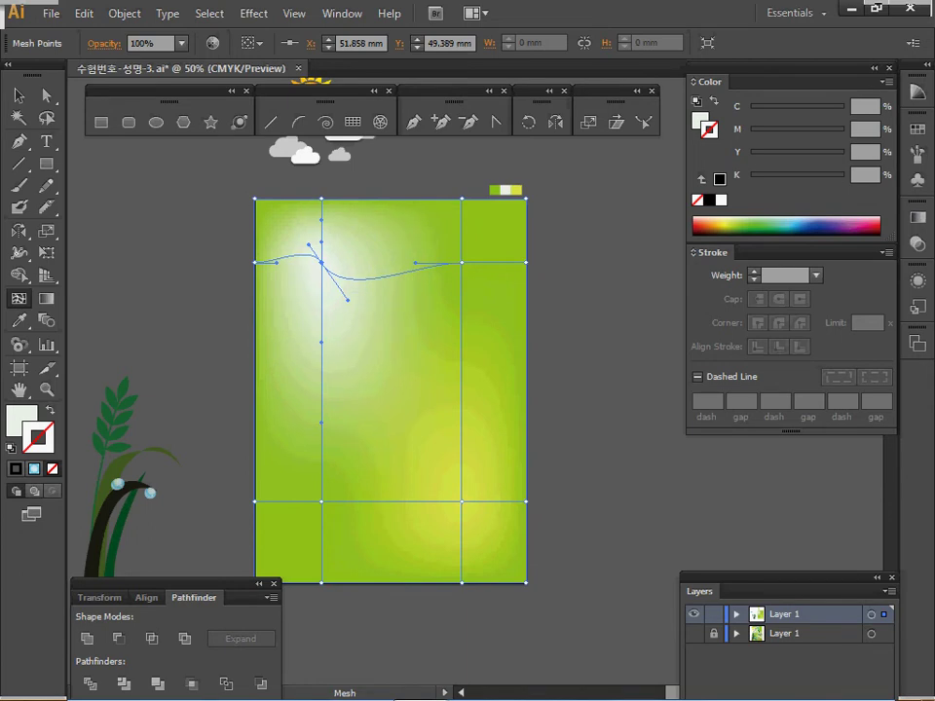
{"action": "left_click", "coordinate": [461, 501]}
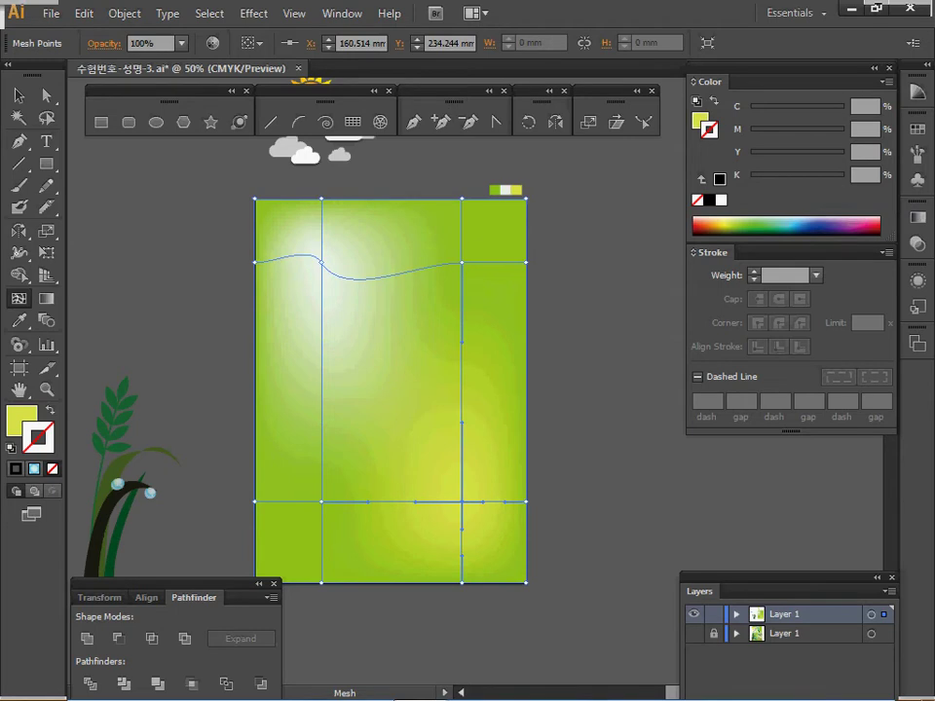
{"action": "left_click_drag", "start_coordinate": [415, 501], "coordinate": [392, 437]}
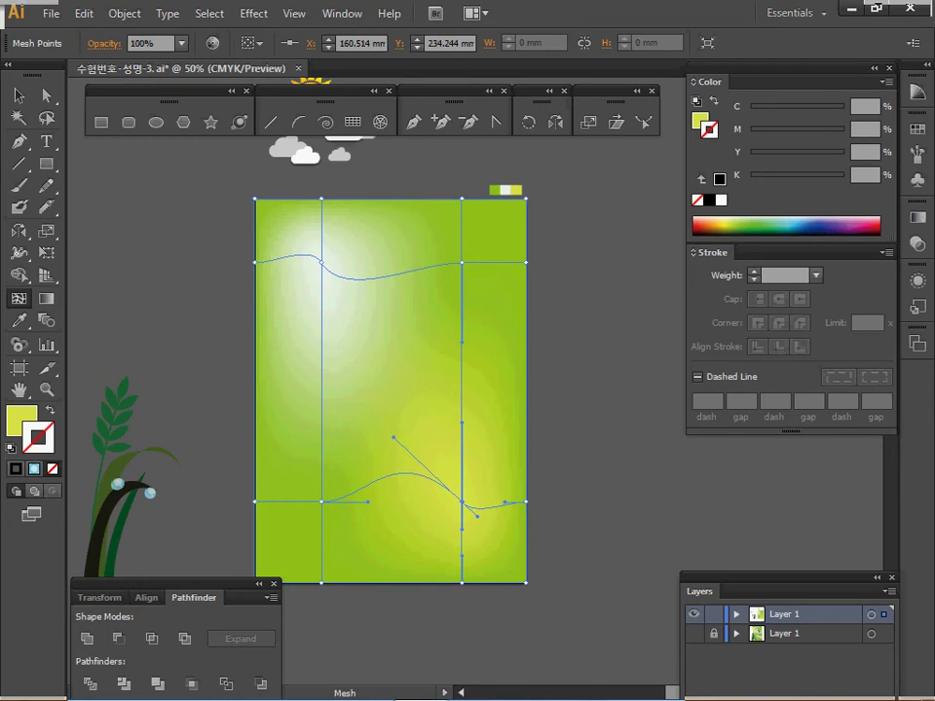
{"action": "key", "text": "ctrl"}
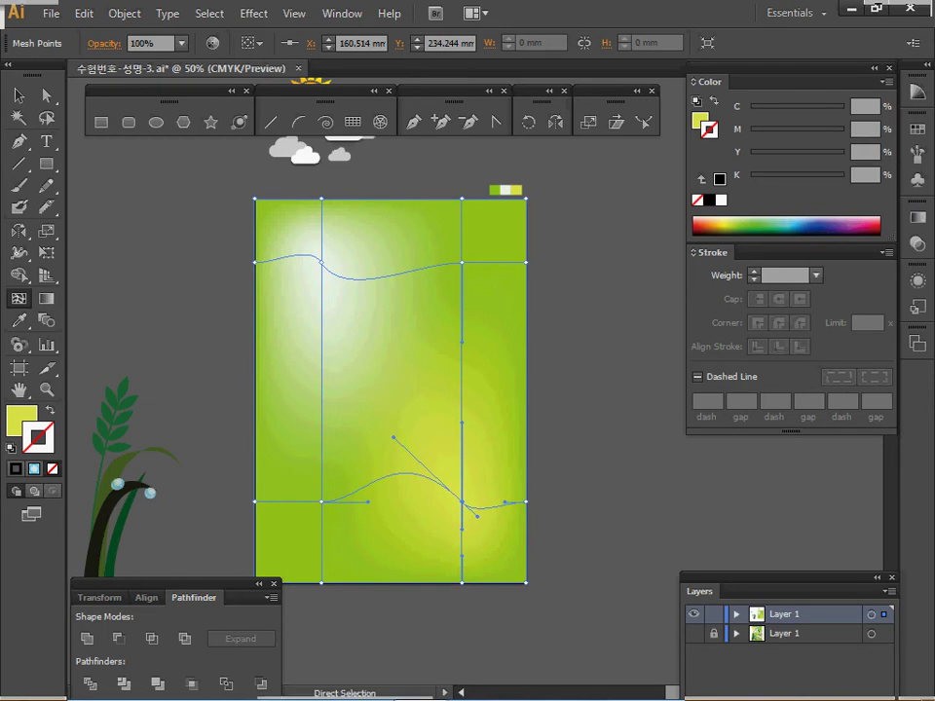
{"action": "key", "text": "ctrl+shift+a"}
{"action": "key", "text": "ctrl+s"}
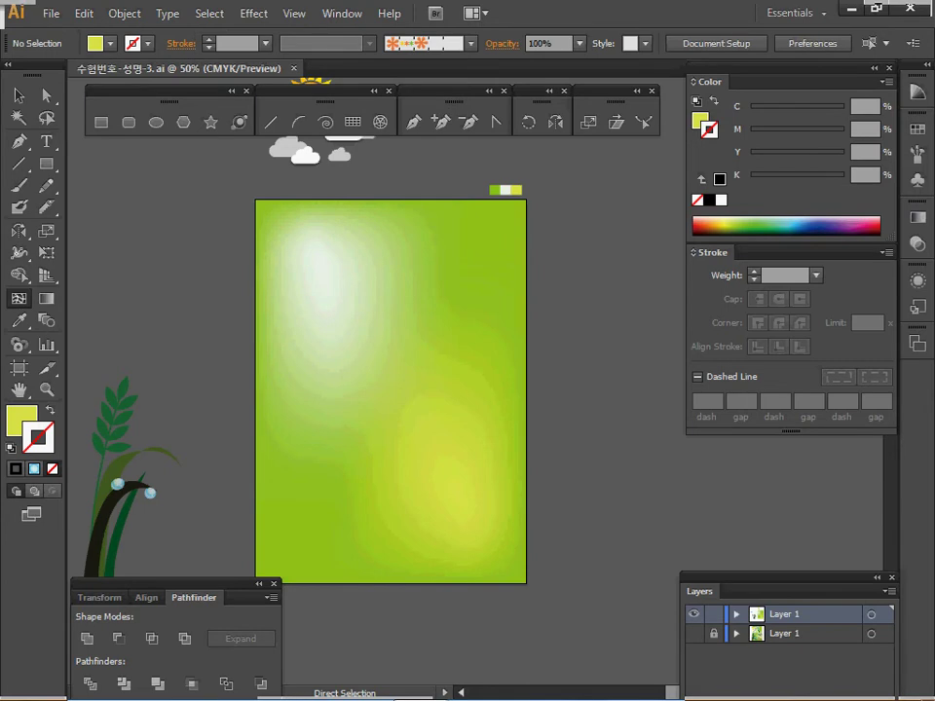
- Show the hidden white and yellow curves and bring both to the front of the mesh background
{"action": "key", "text": "ctrl+alt+3"}
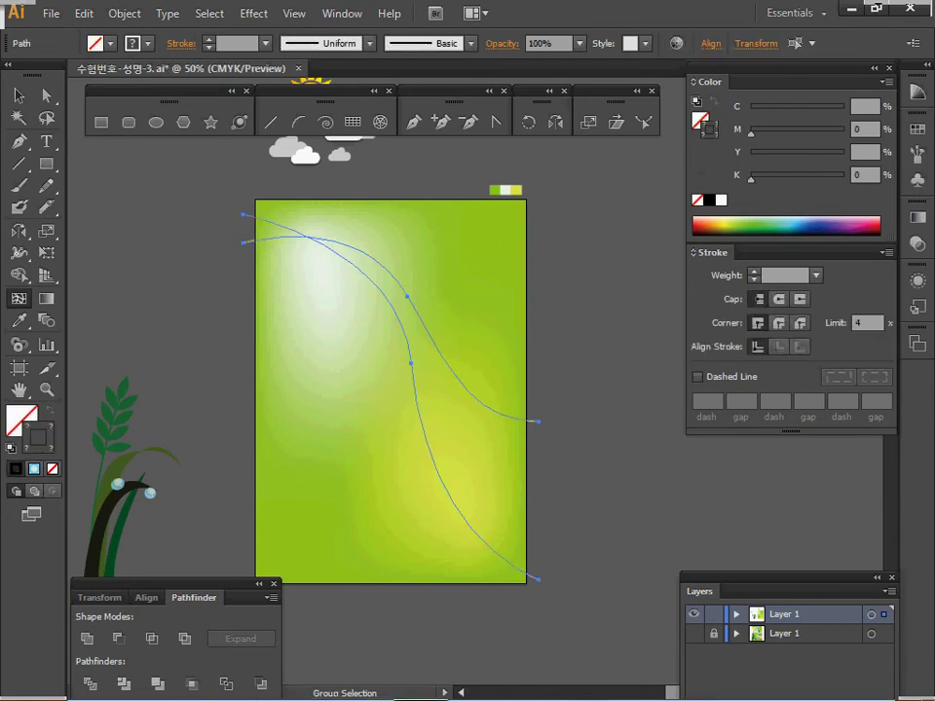
{"action": "left_click", "coordinate": [103, 458], "text": "ctrl"}
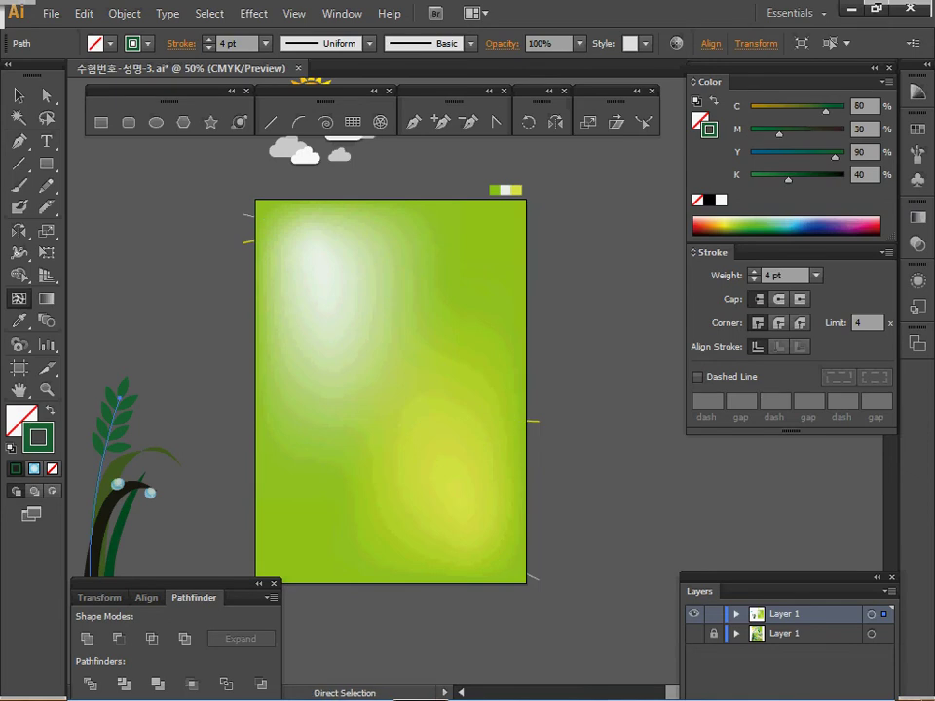
{"action": "key", "text": "v"}
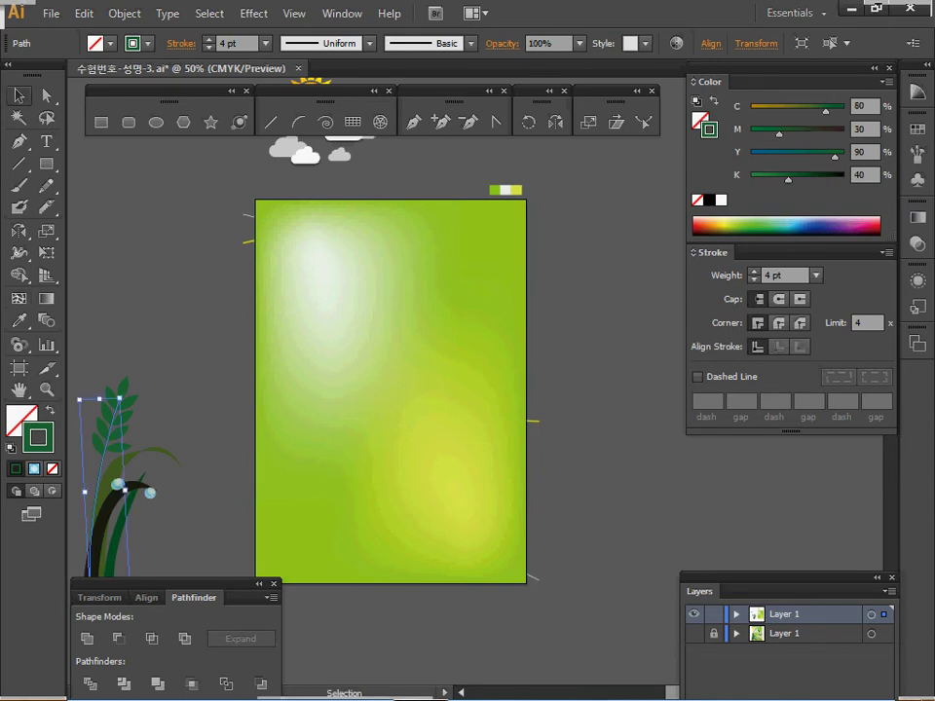
{"action": "left_click_drag", "start_coordinate": [231, 199], "coordinate": [249, 259]}
{"action": "key", "text": "ctrl+shift+bracketright"}
{"action": "key", "text": "a"}
{"action": "key", "text": "ctrl+shift+a"}
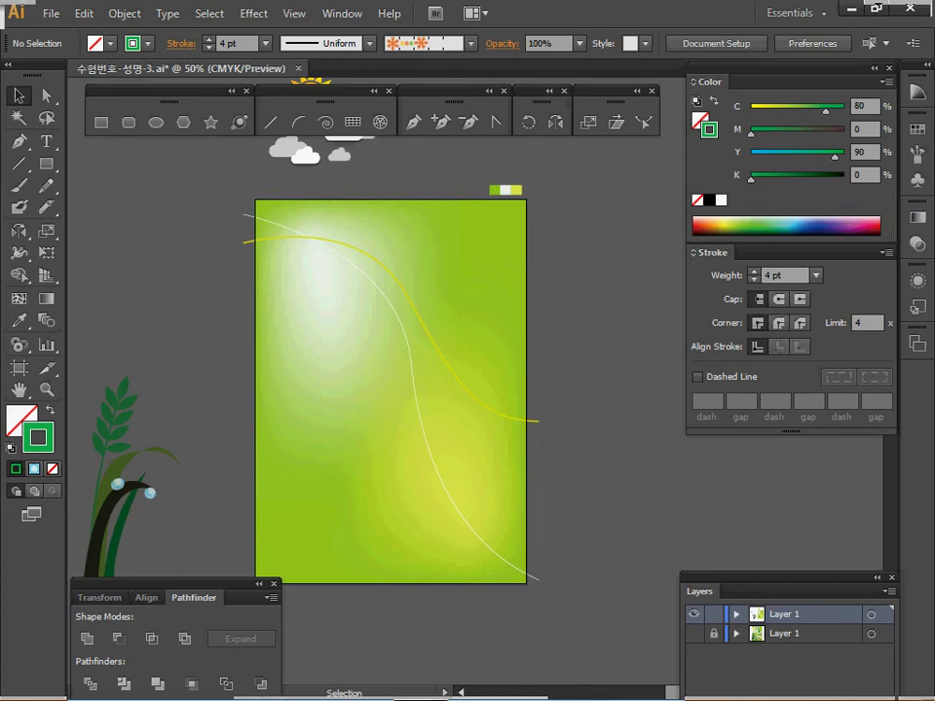
- Make a blend between the white and yellow curves crossing the background
{"action": "left_click_drag", "start_coordinate": [230, 184], "coordinate": [245, 258]}
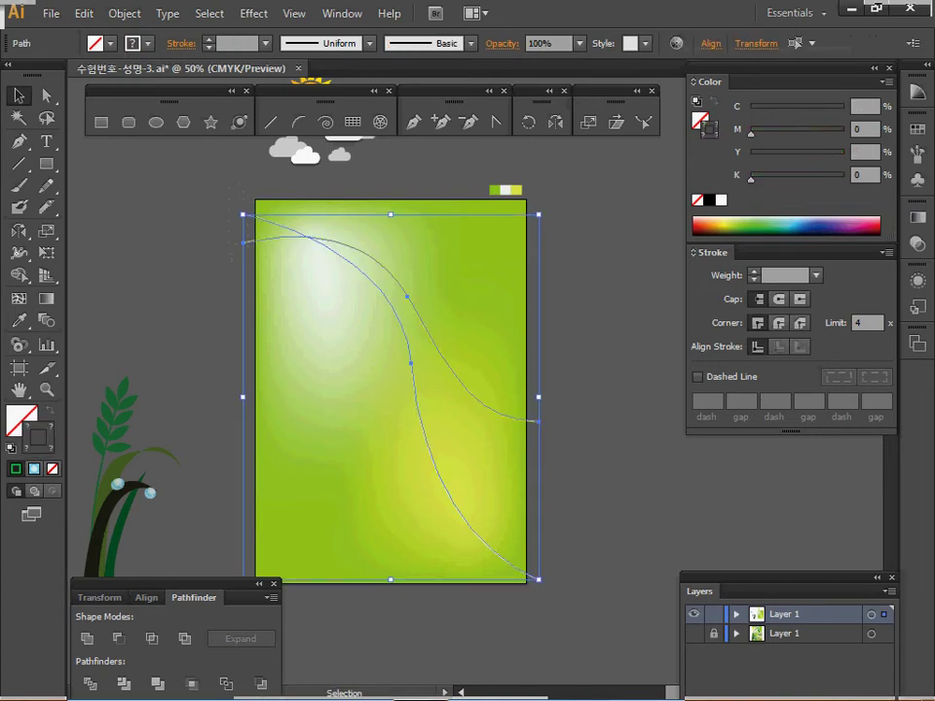
{"action": "left_click", "coordinate": [125, 13]}
{"action": "mouse_move", "coordinate": [234, 404]}
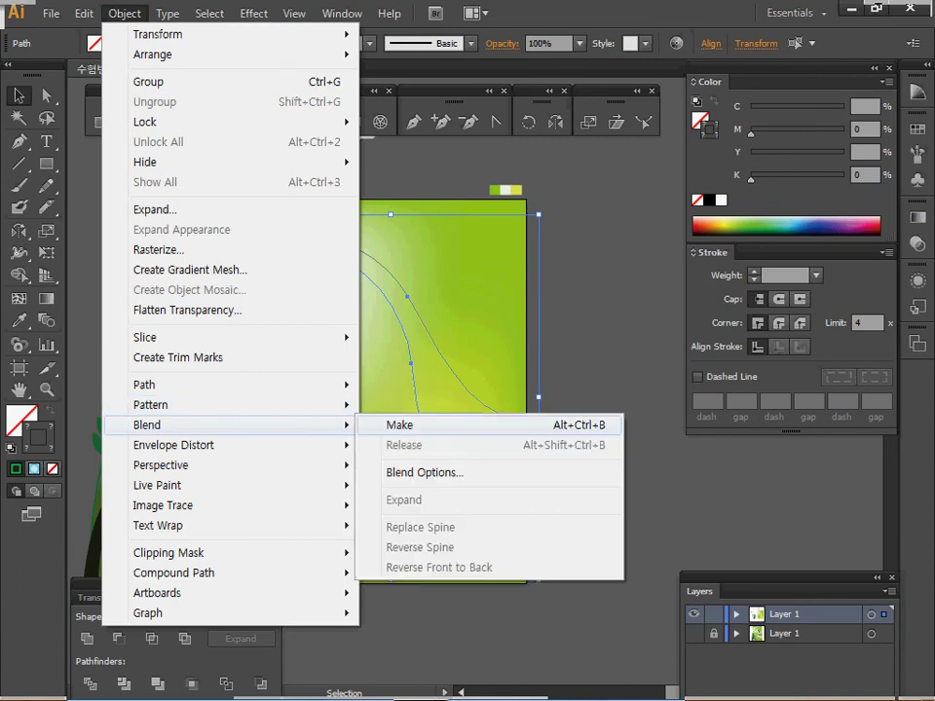
{"action": "left_click", "coordinate": [399, 425]}
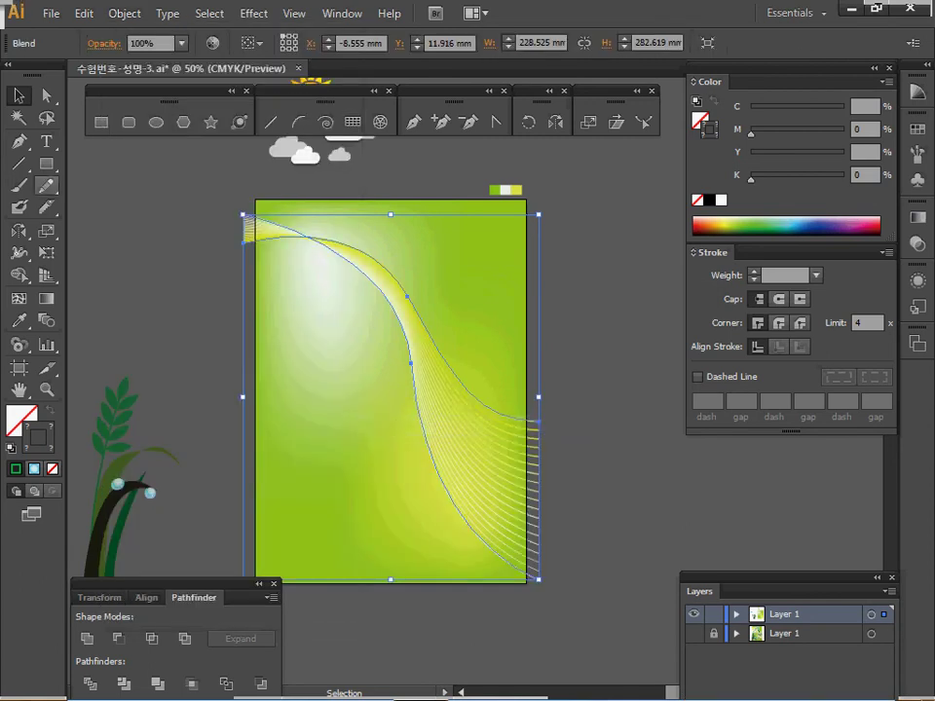
- Set the wave blend's spacing to 15 specified steps with preview on, and save the document
{"action": "double_click", "coordinate": [46, 321]}
{"action": "left_click", "coordinate": [262, 414]}
{"action": "double_click", "coordinate": [472, 329]}
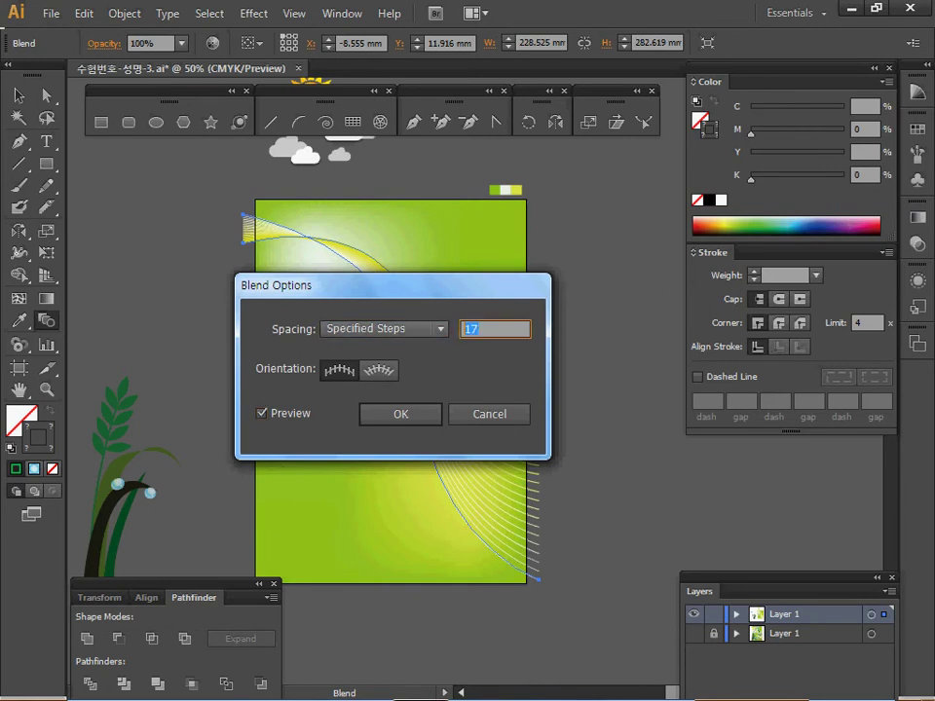
{"action": "type", "text": "15"}
{"action": "key", "text": "Return"}
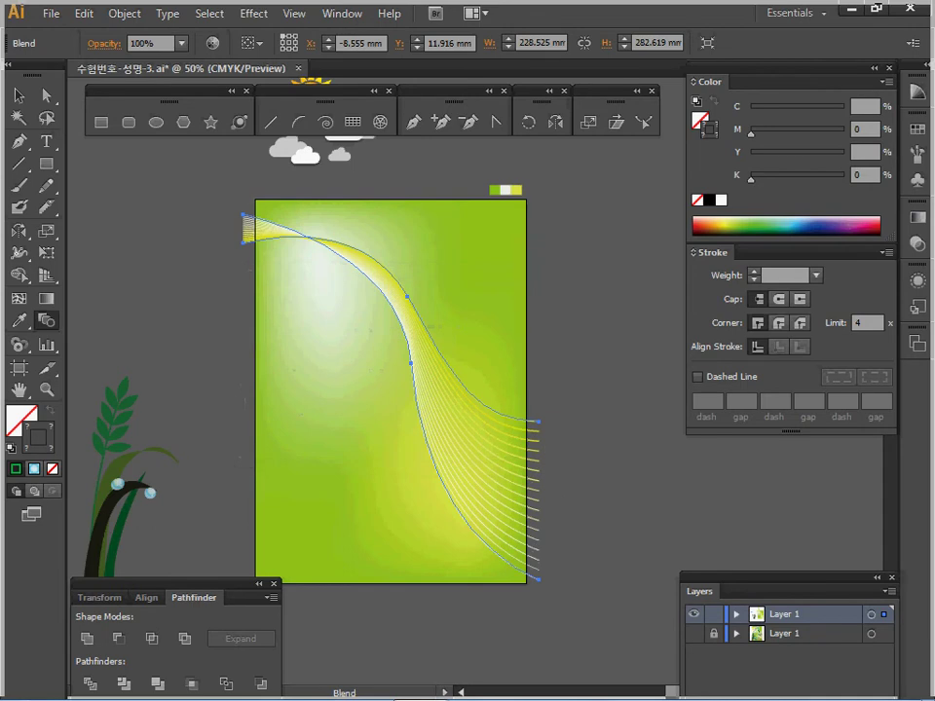
{"action": "key", "text": "v"}
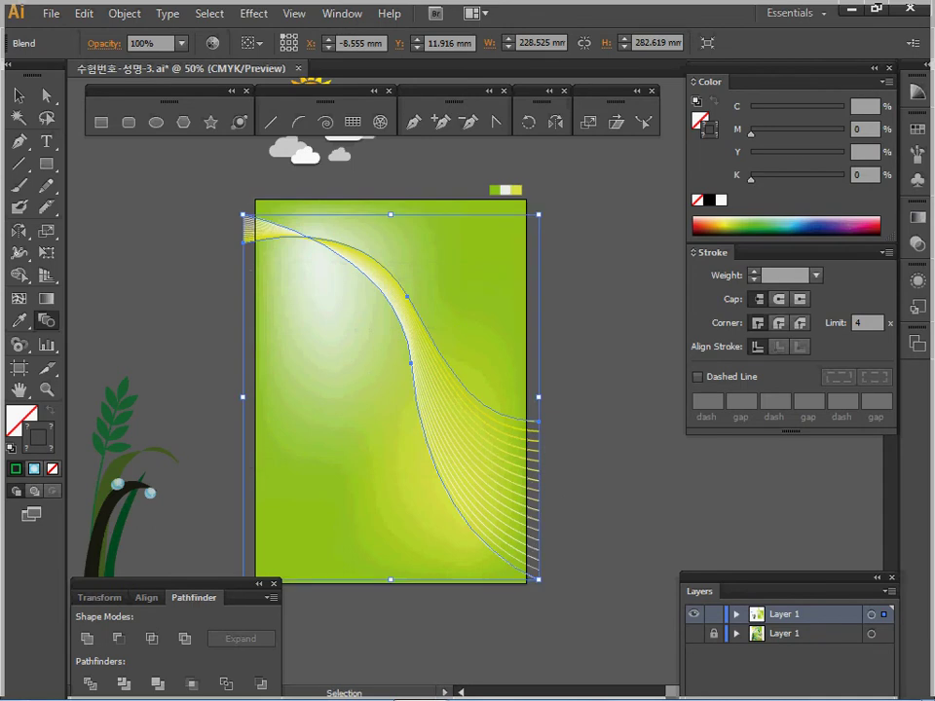
{"action": "key", "text": "ctrl+s"}
- Deselect the blend and open the Star tool's size options for a new star in the empty area beside the sun and clouds
{"action": "left_click", "coordinate": [370, 200], "text": "ctrl"}
{"action": "left_click", "coordinate": [439, 315], "text": "ctrl"}
{"action": "left_click_drag", "start_coordinate": [439, 315], "coordinate": [208, 300]}
{"action": "key", "text": "space"}
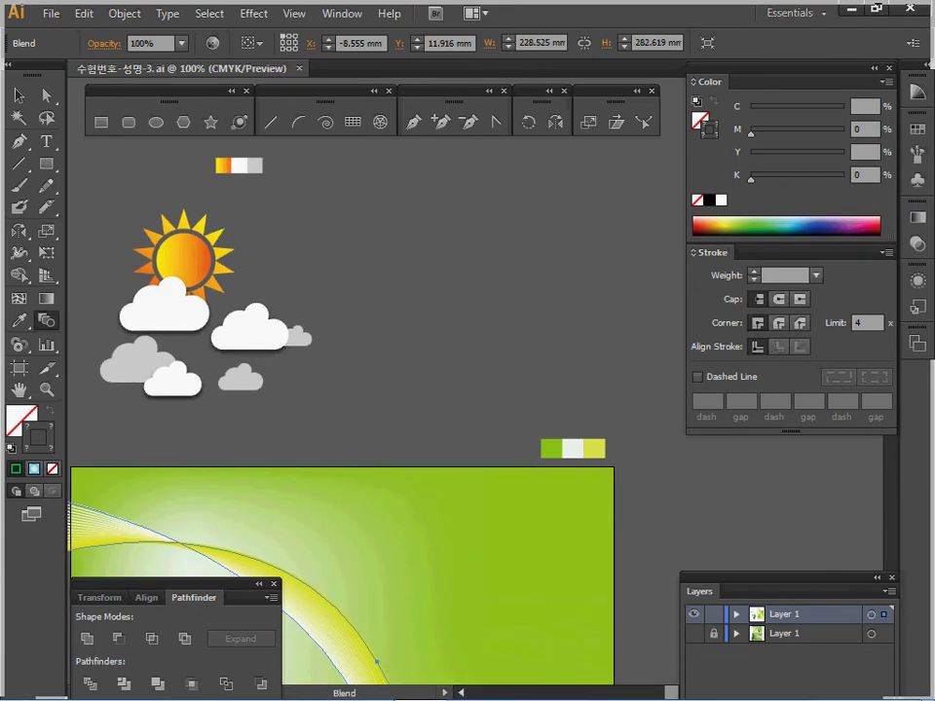
{"action": "key", "text": "ctrl+shift+a"}
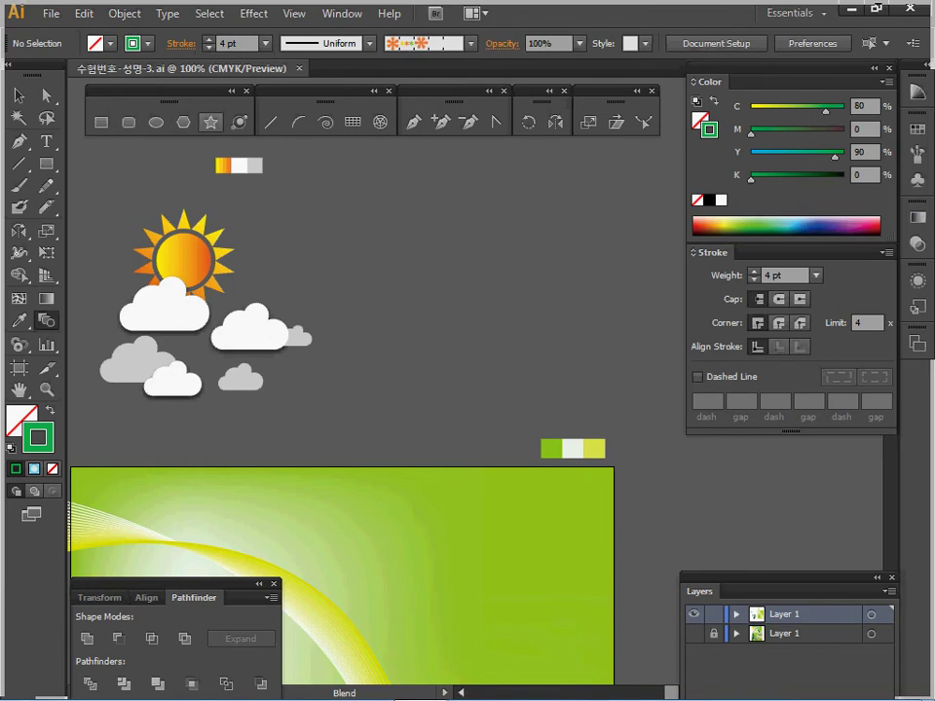
{"action": "left_click", "coordinate": [210, 122]}
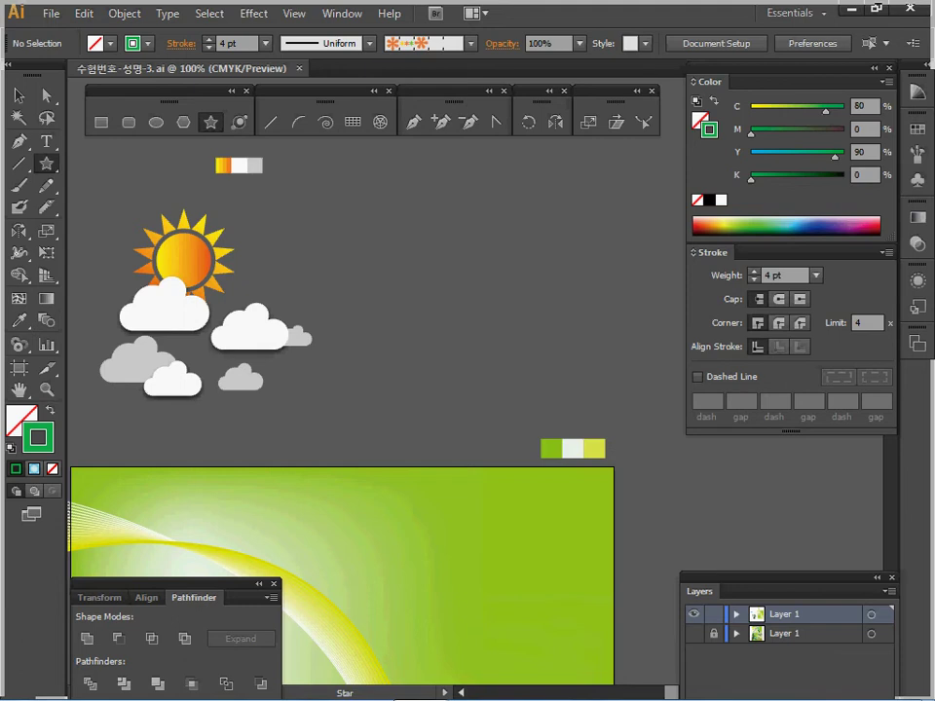
{"action": "left_click", "coordinate": [445, 261]}
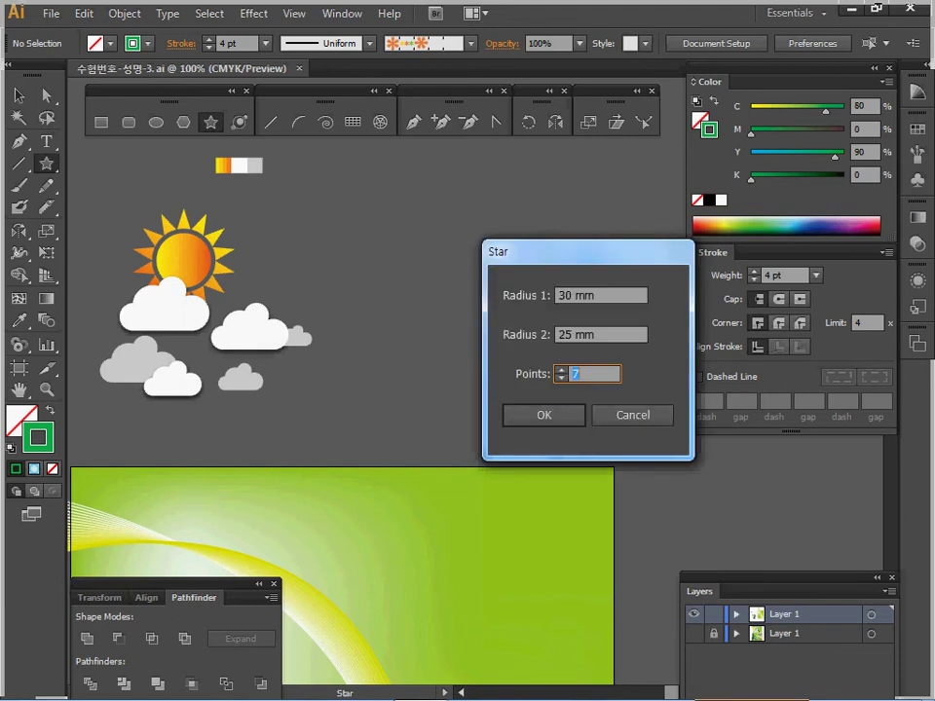
- Create a 14-point star beside the finished sun with Radius 1 of 20 mm and Radius 2 of 12 mm
{"action": "key", "text": "Tab"}
{"action": "key", "text": "Tab"}
{"action": "key", "text": "shift+Tab"}
{"action": "key", "text": "shift+Tab"}
{"action": "key", "text": "shift+Tab"}
{"action": "key", "text": "shift+Tab"}
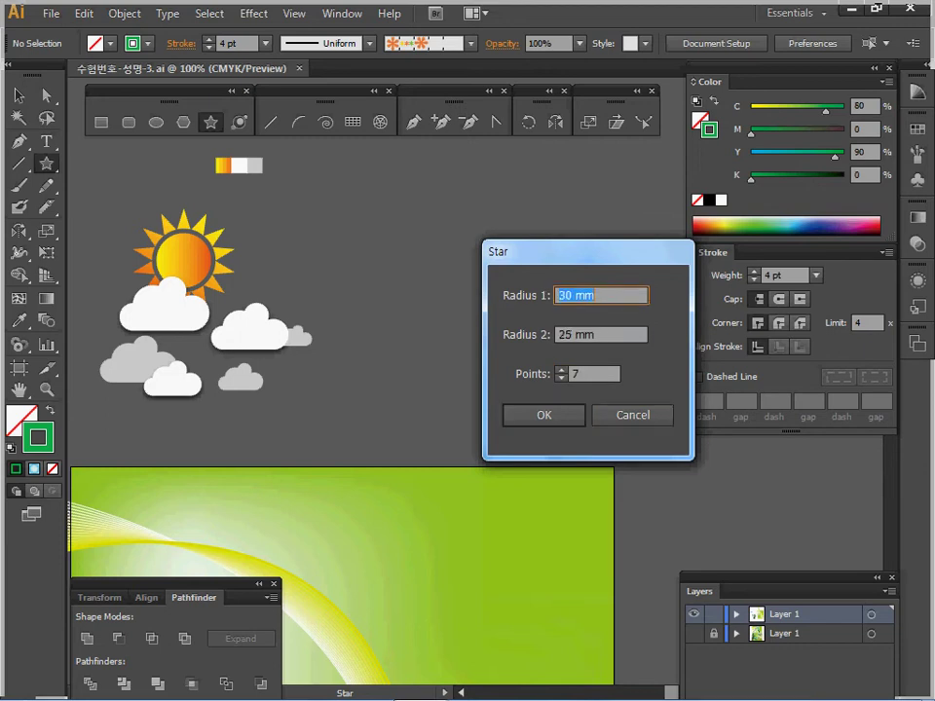
{"action": "type", "text": "20"}
{"action": "key", "text": "Tab"}
{"action": "type", "text": "12"}
{"action": "key", "text": "Tab"}
{"action": "type", "text": "14"}
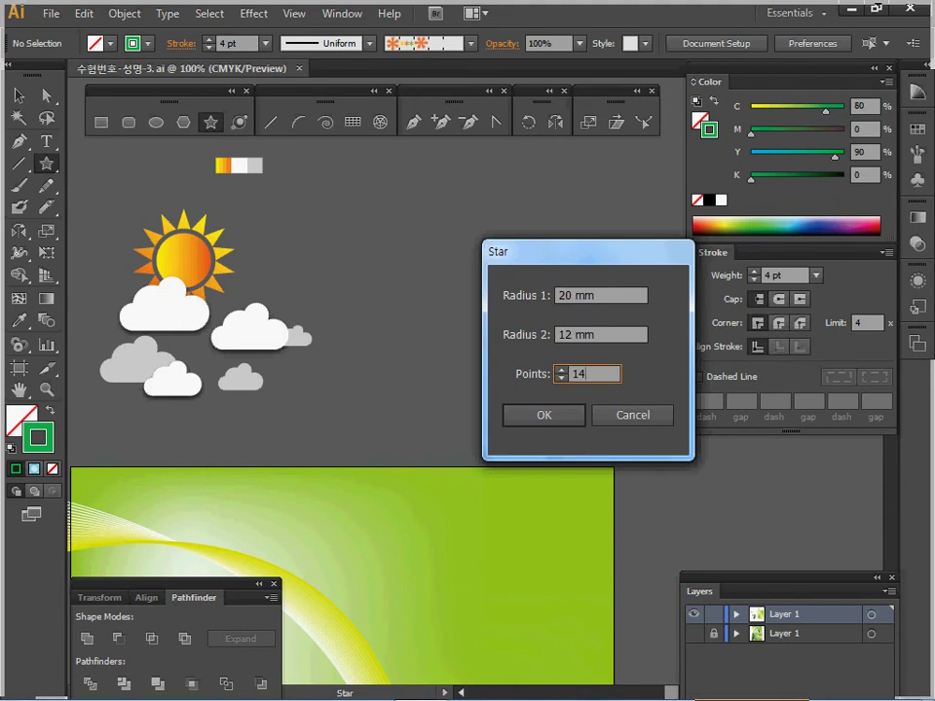
{"action": "key", "text": "Return"}
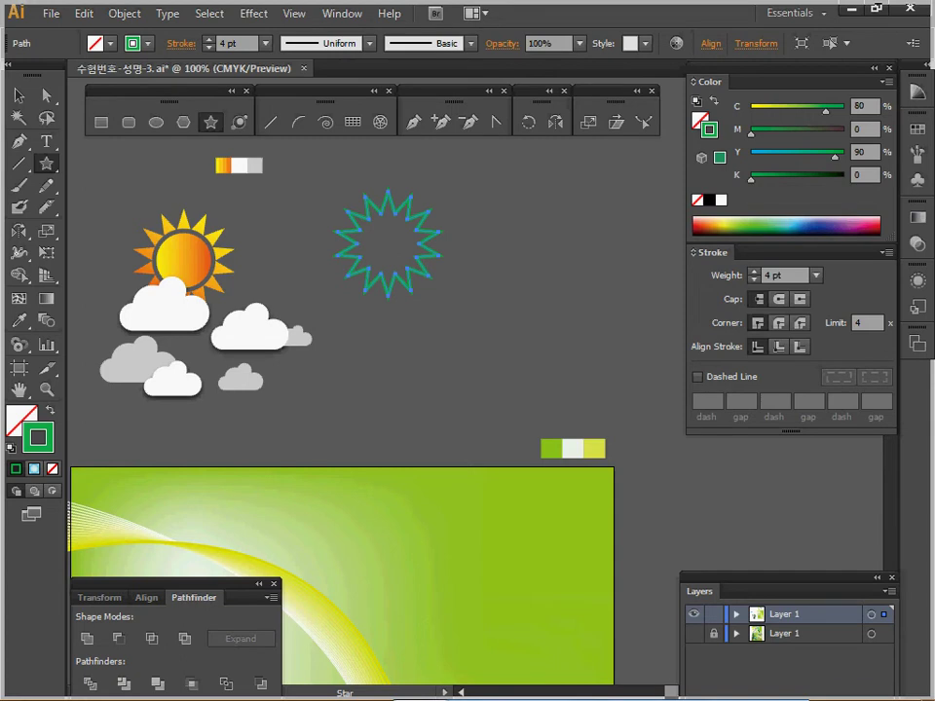
- Fill the star with the yellow-to-orange gradient sampled from the colour swatch and inspect both gradient stops
{"action": "key", "text": "i"}
{"action": "left_click", "coordinate": [223, 166]}
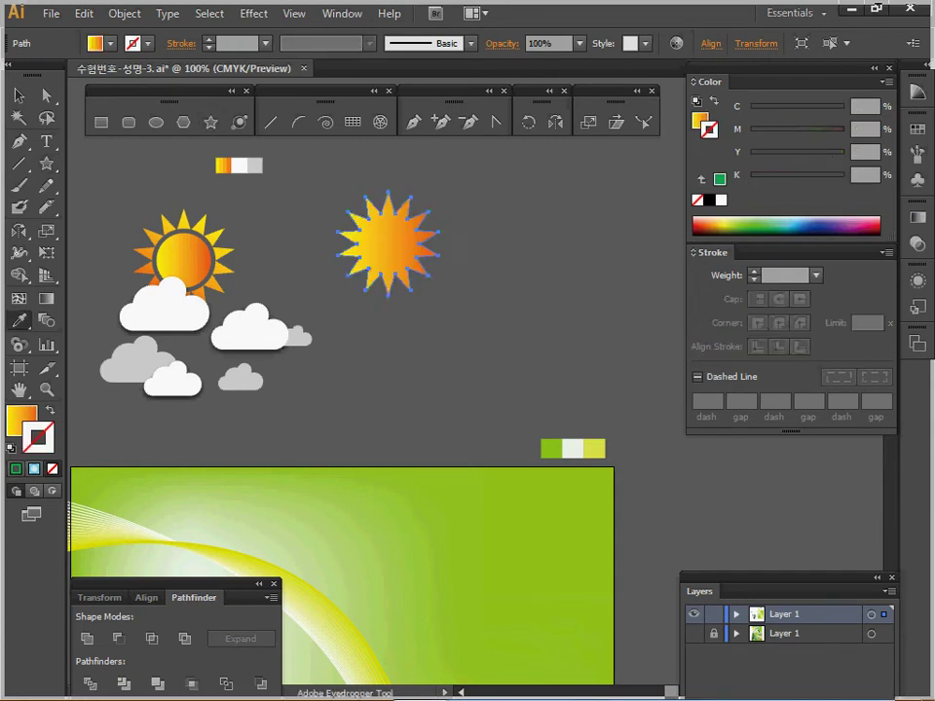
{"action": "left_click", "coordinate": [918, 218]}
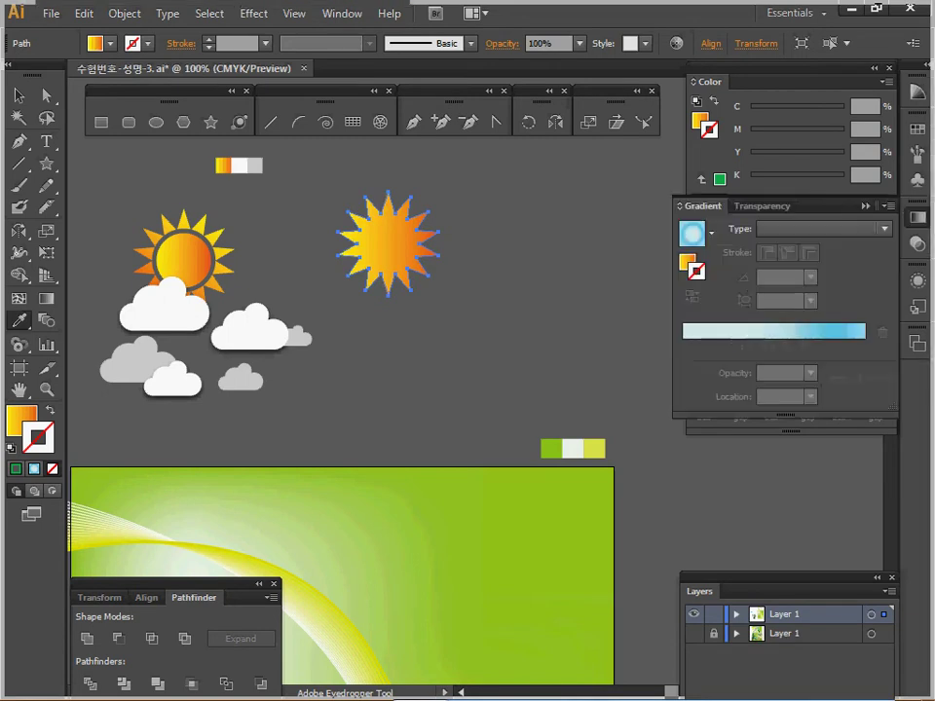
{"action": "key", "text": "x"}
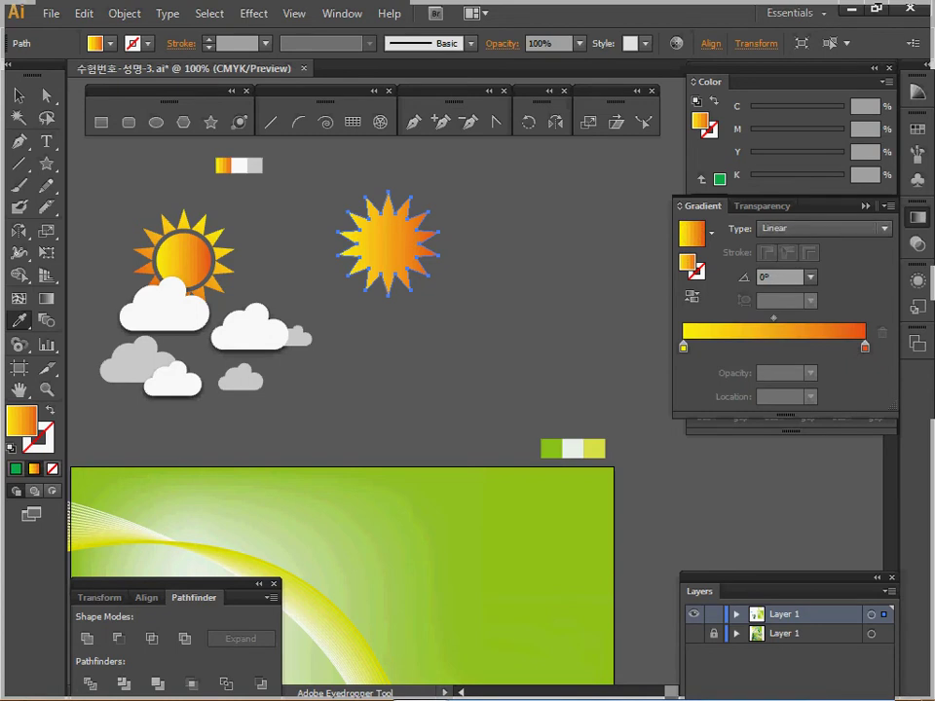
{"action": "left_click", "coordinate": [682, 347]}
{"action": "left_click", "coordinate": [865, 347]}
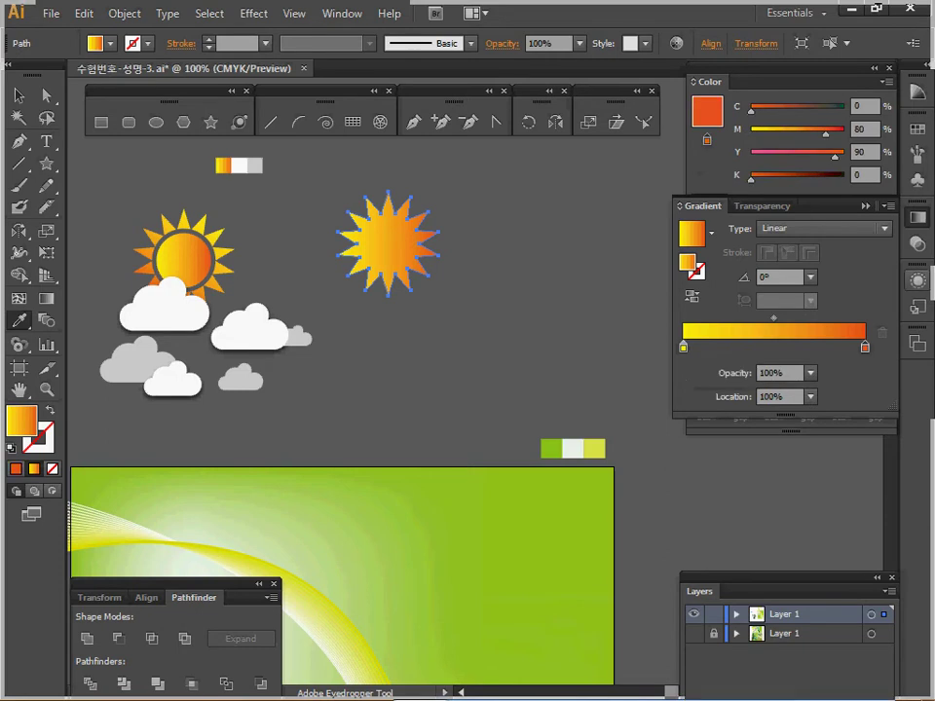
{"action": "left_click", "coordinate": [917, 218]}
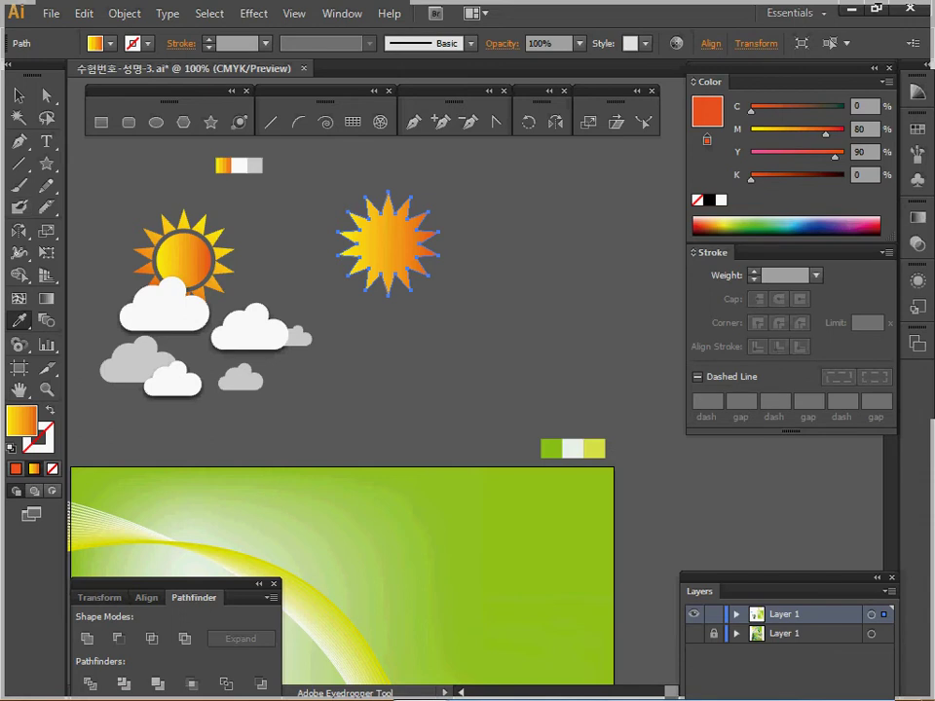
- Draw a circle about 24 mm in diameter from the star's centre, reaching the inner points of the rays
{"action": "left_click", "coordinate": [155, 123]}
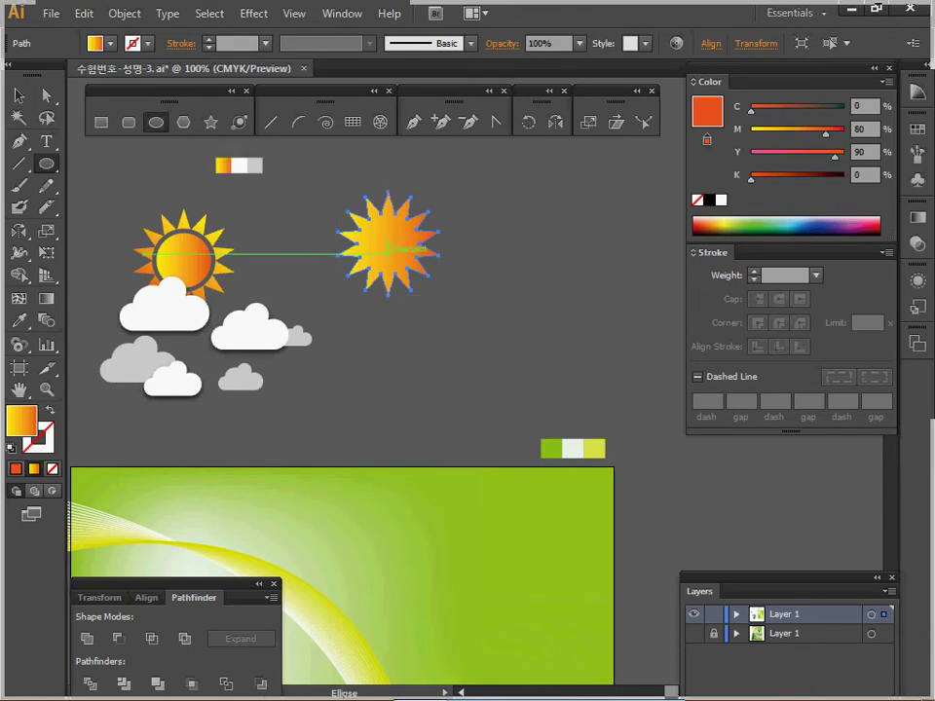
{"action": "left_click", "coordinate": [395, 250], "text": "ctrl"}
{"action": "left_click", "coordinate": [455, 381], "text": "ctrl"}
{"action": "left_click_drag", "start_coordinate": [483, 370], "coordinate": [442, 355]}
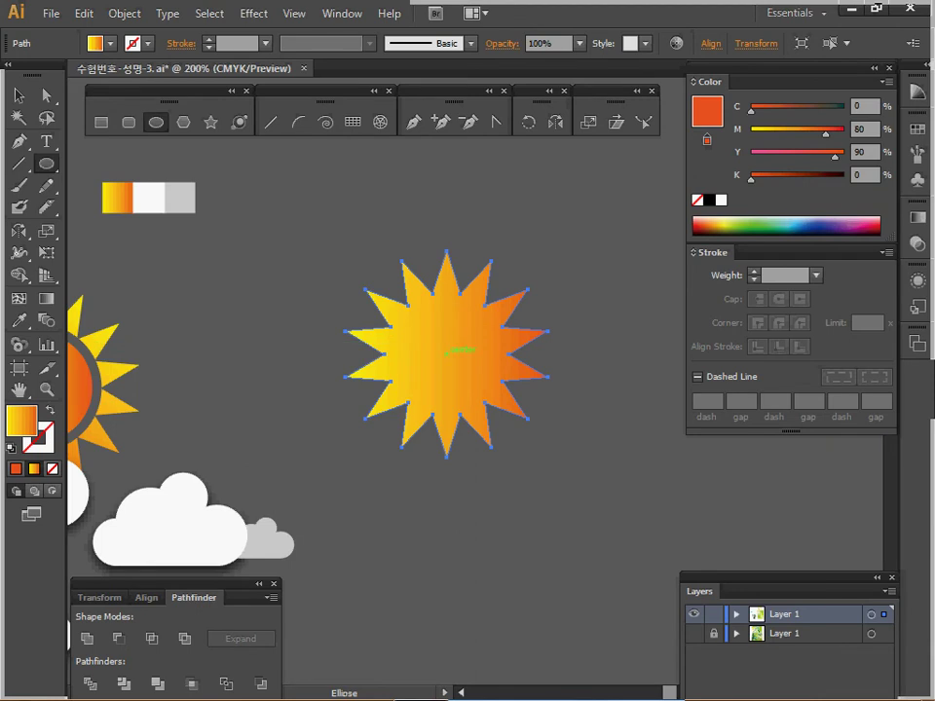
{"action": "key", "text": "alt"}
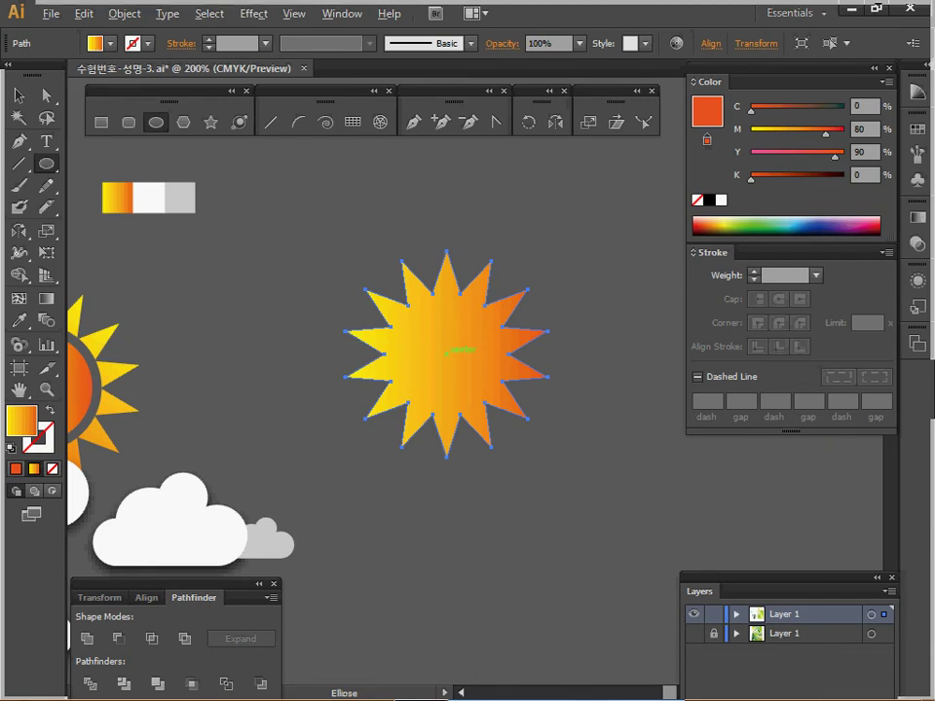
{"action": "left_click_drag", "start_coordinate": [446, 354], "coordinate": [507, 388]}
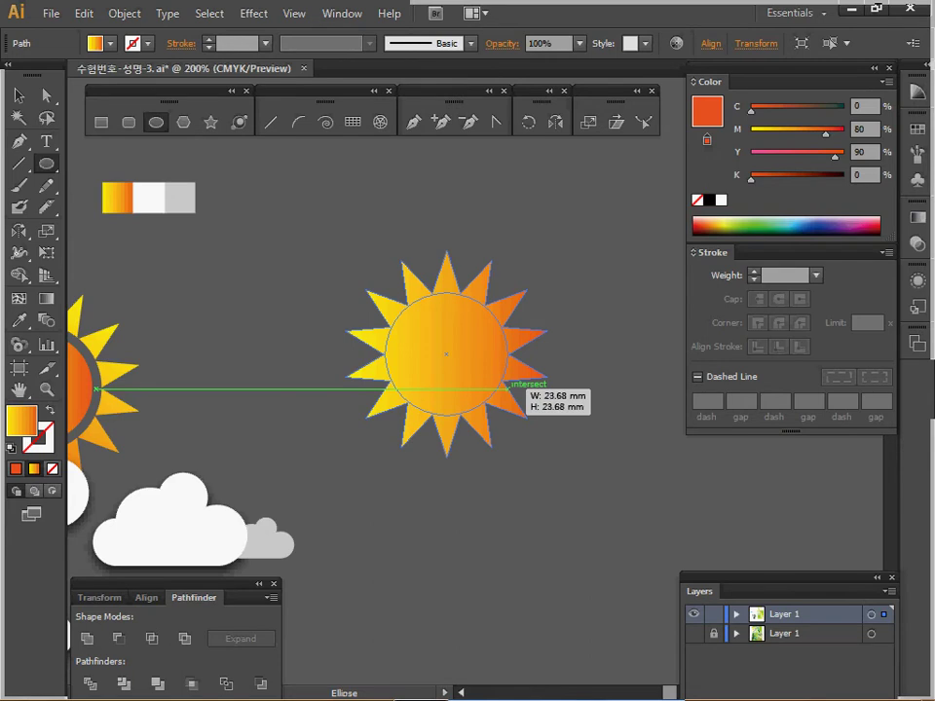
{"action": "left_click_drag", "start_coordinate": [508, 389], "coordinate": [507, 388]}
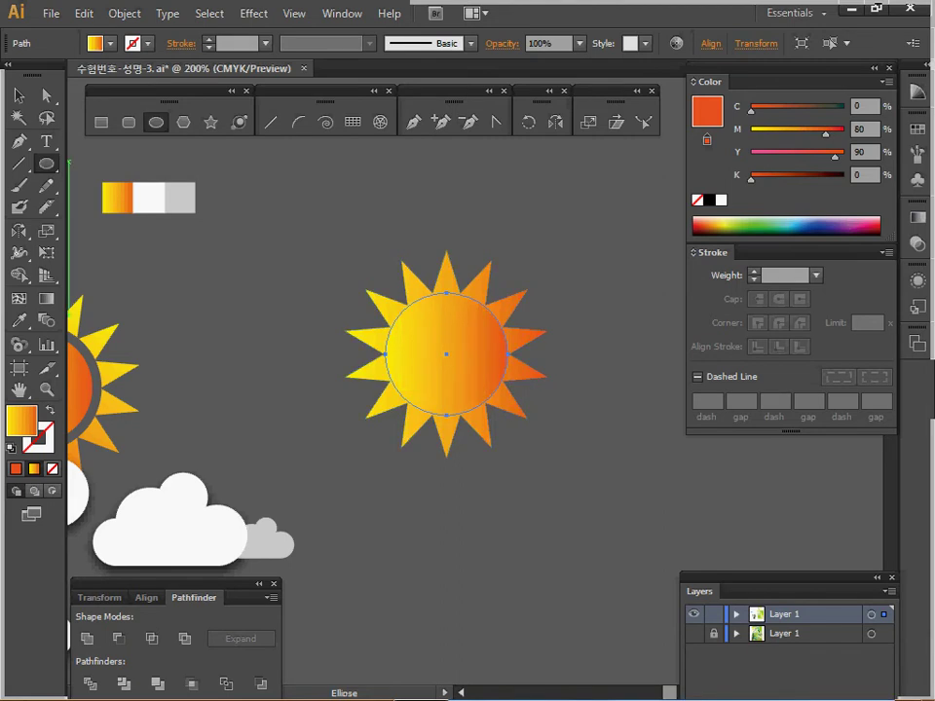
- Make a concentric copy of the circle scaled uniformly to 80%
{"action": "double_click", "coordinate": [588, 122]}
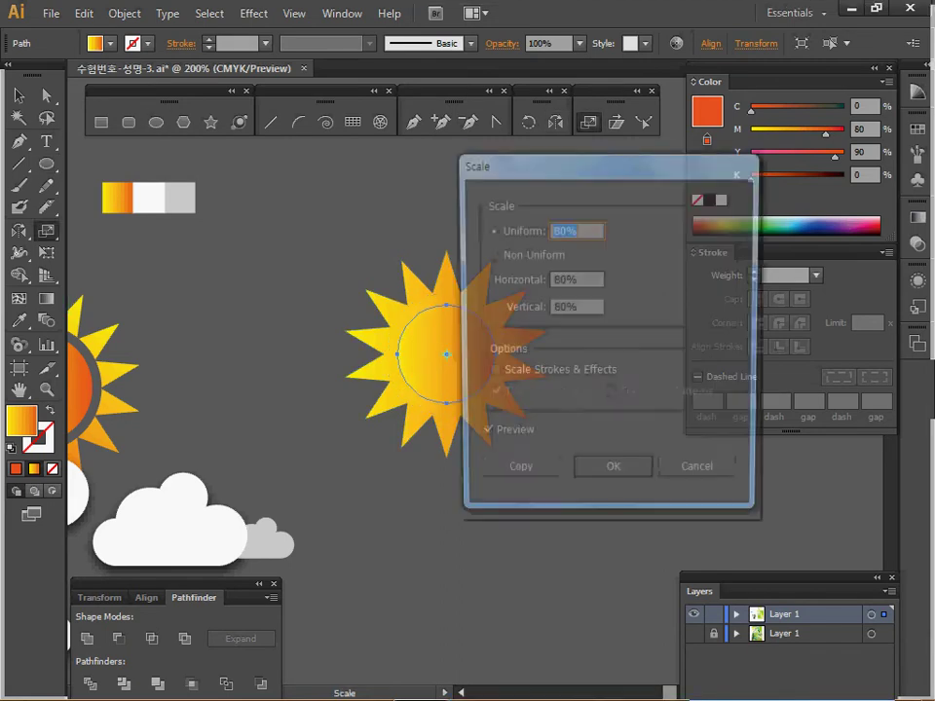
{"action": "type", "text": "80"}
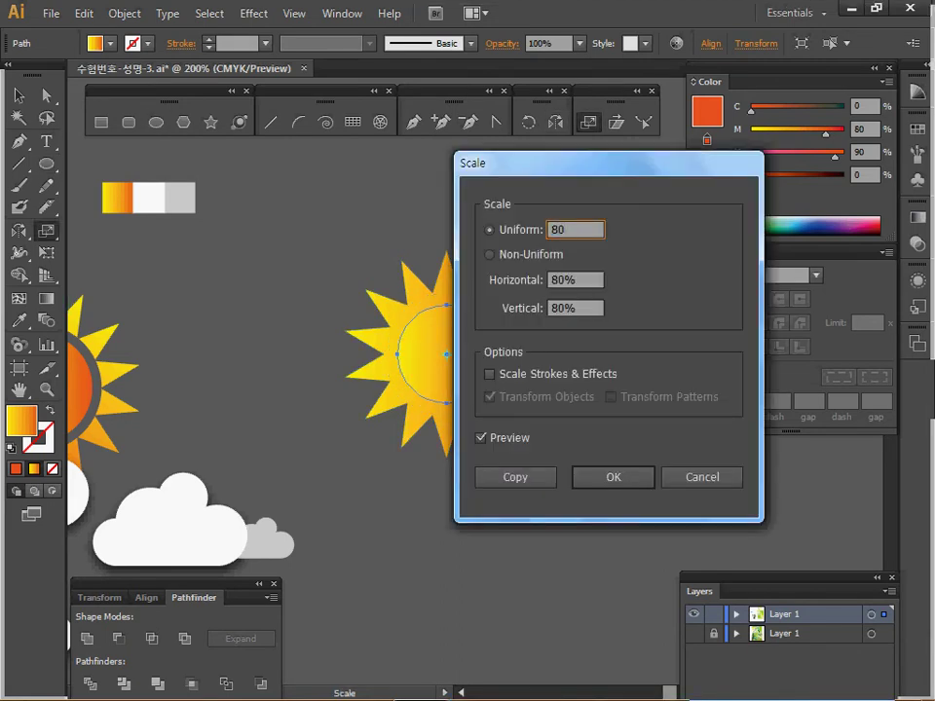
{"action": "left_click", "coordinate": [515, 477]}
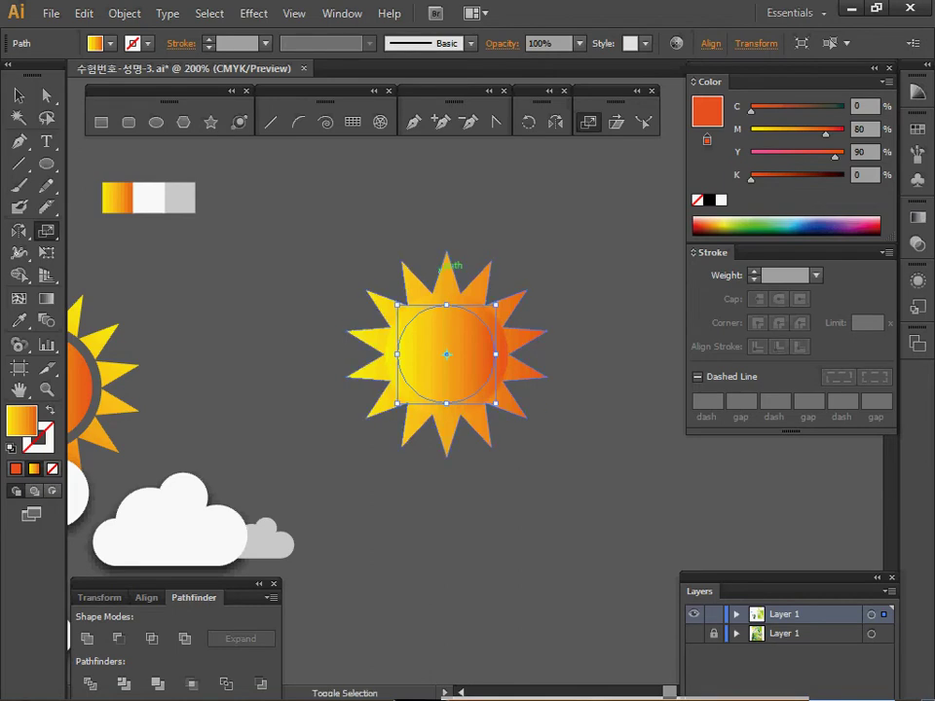
- Subtract the larger circle from the star and run the rays' gradient diagonally from the upper-right ray to the lower-left ray
{"action": "left_click", "coordinate": [480, 246], "text": "ctrl"}
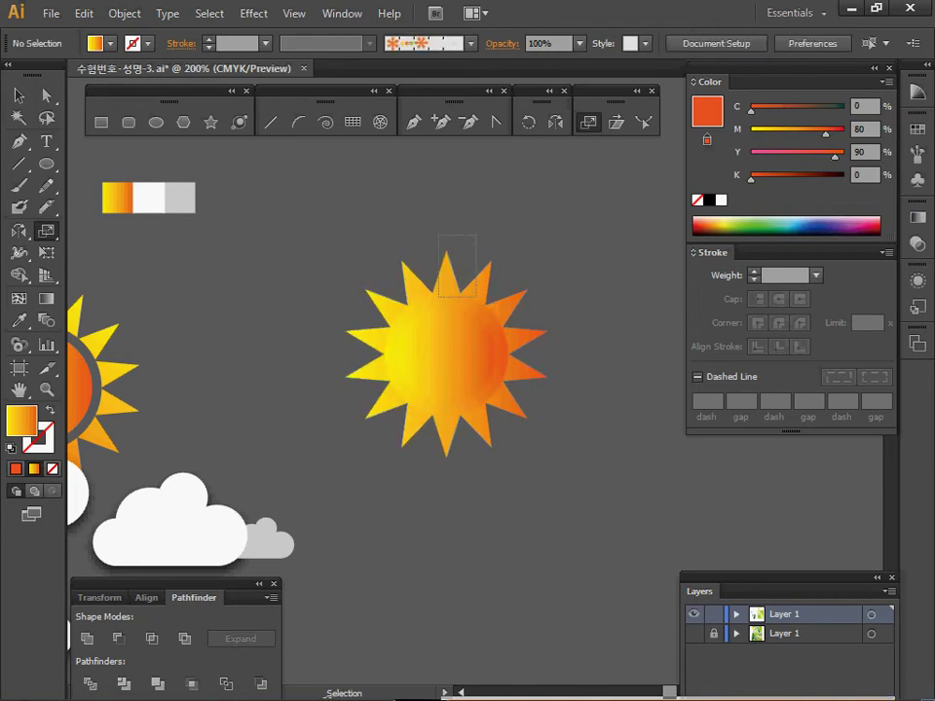
{"action": "left_click", "coordinate": [483, 290], "text": "ctrl"}
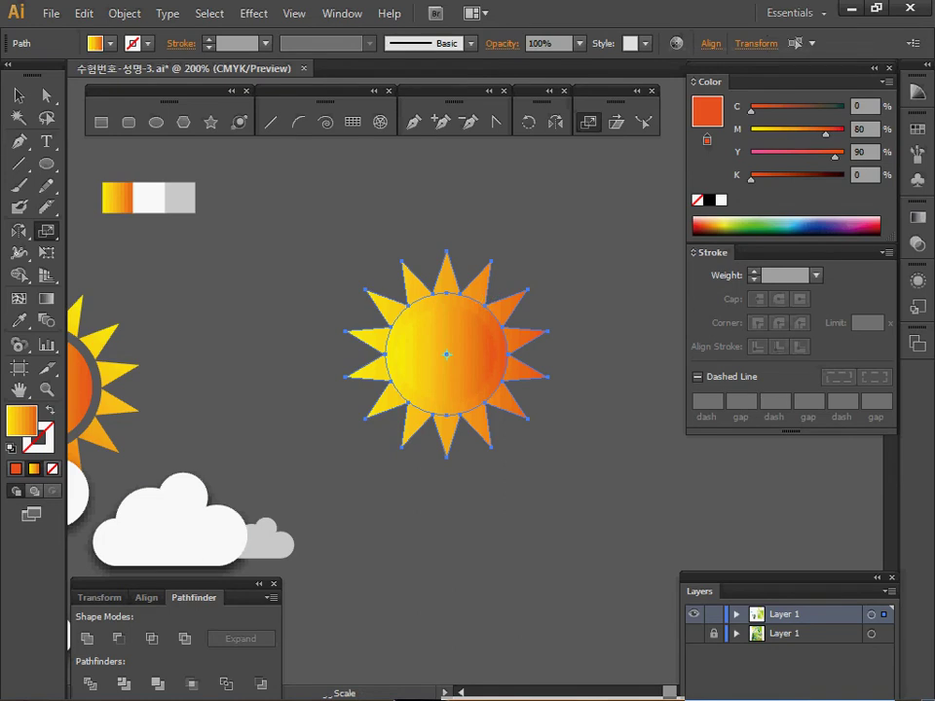
{"action": "left_click", "coordinate": [119, 638]}
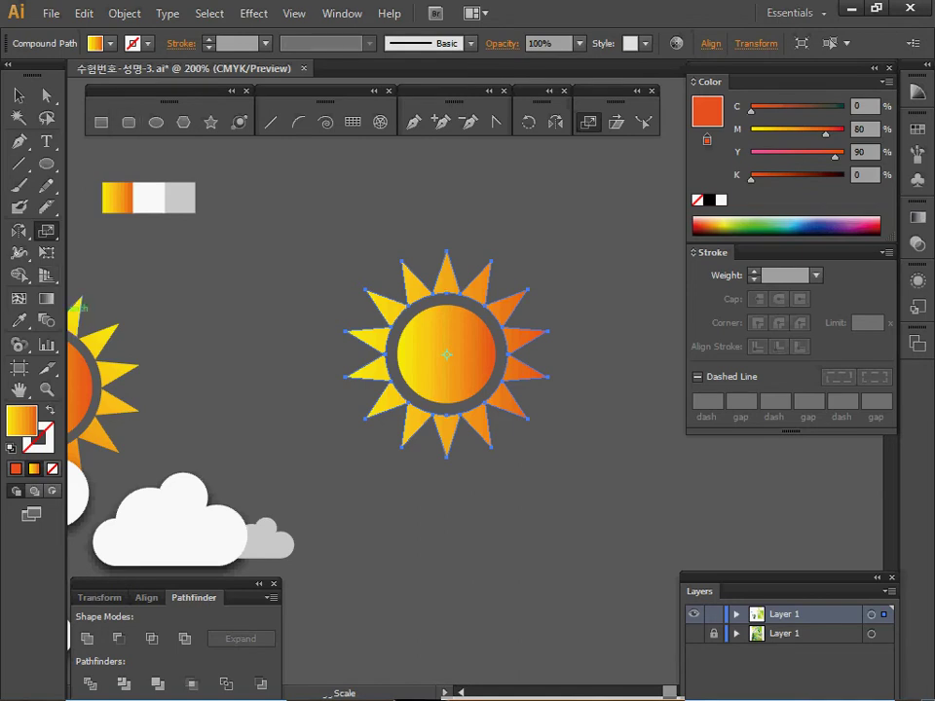
{"action": "left_click", "coordinate": [46, 299]}
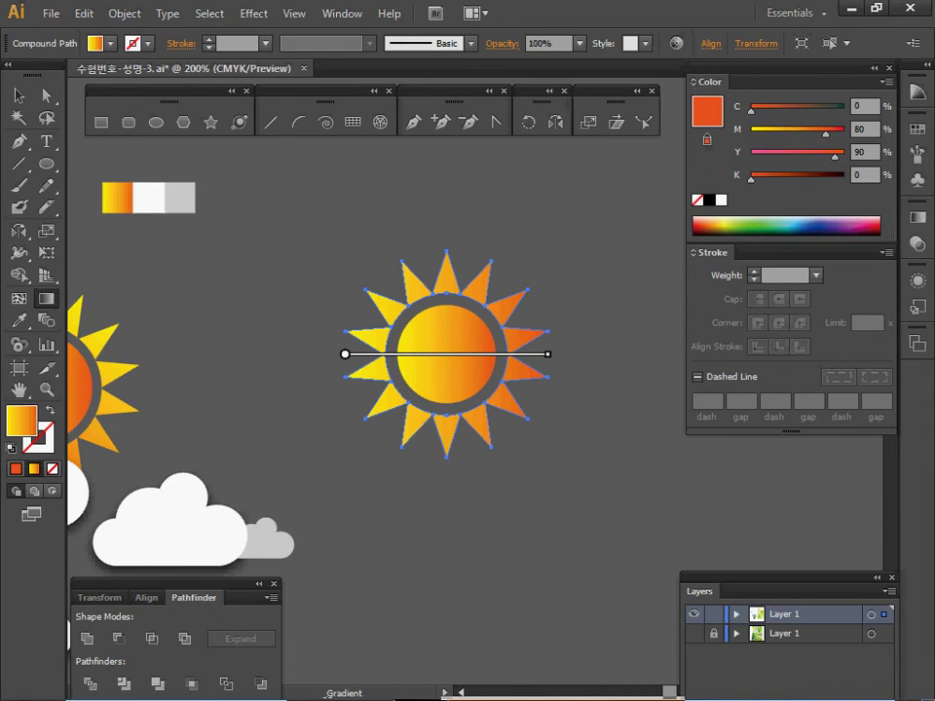
{"action": "mouse_move", "coordinate": [488, 264]}
{"action": "left_mouse_down"}
{"action": "mouse_move", "coordinate": [413, 392]}
{"action": "mouse_move", "coordinate": [409, 440]}
{"action": "mouse_move", "coordinate": [391, 464]}
{"action": "mouse_move", "coordinate": [400, 450]}
{"action": "left_mouse_up"}
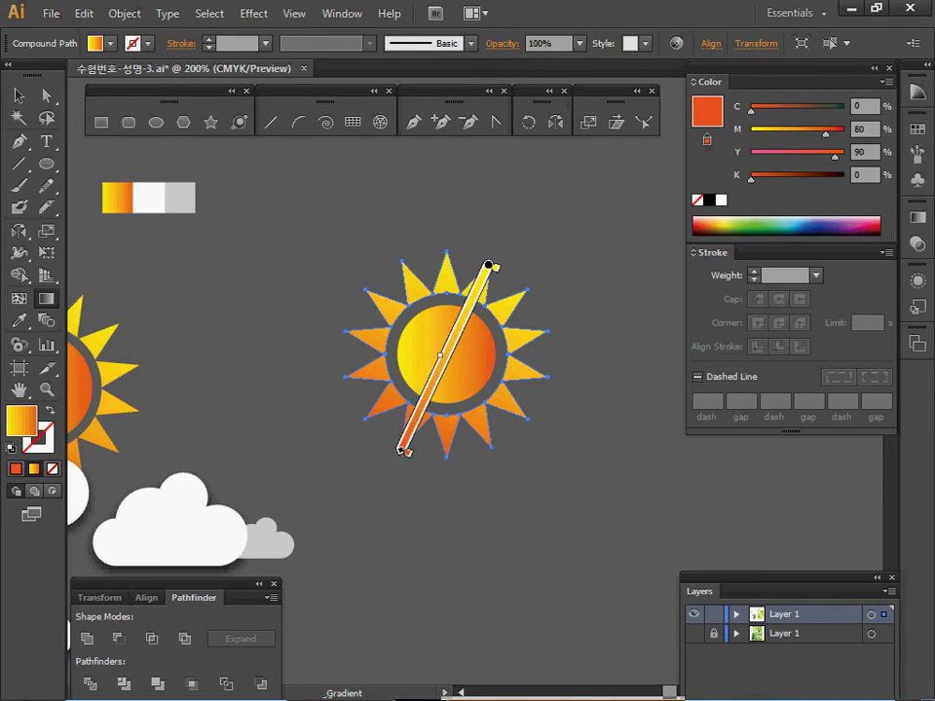
- Draw a white rectangle without a stroke beside the largest white cloud as the base of a cloud shape
{"action": "key", "text": "ctrl"}
{"action": "key", "text": "space"}
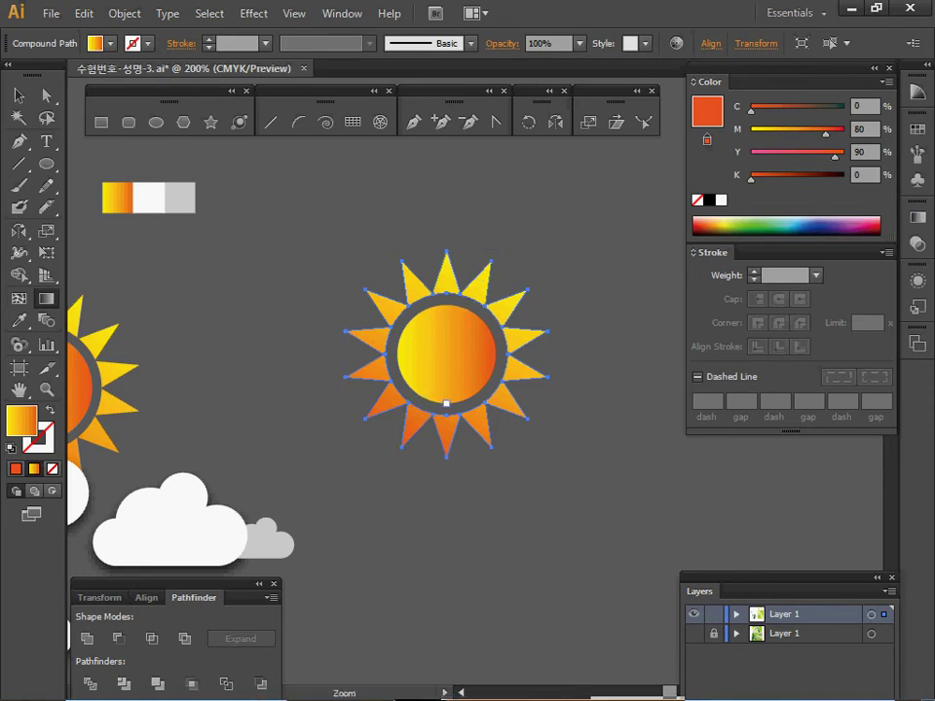
{"action": "left_click", "coordinate": [446, 403], "text": "ctrl+alt"}
{"action": "mouse_move", "coordinate": [446, 403]}
{"action": "left_mouse_down"}
{"action": "mouse_move", "coordinate": [474, 355]}
{"action": "mouse_move", "coordinate": [442, 344]}
{"action": "left_mouse_up"}
{"action": "key", "text": "space"}
{"action": "left_click", "coordinate": [253, 397], "text": "ctrl"}
{"action": "left_click_drag", "start_coordinate": [253, 397], "coordinate": [284, 345]}
{"action": "key", "text": "m"}
{"action": "key", "text": "ctrl+shift+a"}
{"action": "left_click", "coordinate": [292, 335], "text": "ctrl"}
{"action": "left_click", "coordinate": [166, 319], "text": "ctrl"}
{"action": "mouse_move", "coordinate": [95, 310]}
{"action": "left_mouse_down"}
{"action": "mouse_move", "coordinate": [109, 329]}
{"action": "mouse_move", "coordinate": [196, 357]}
{"action": "mouse_move", "coordinate": [226, 355]}
{"action": "left_mouse_up"}
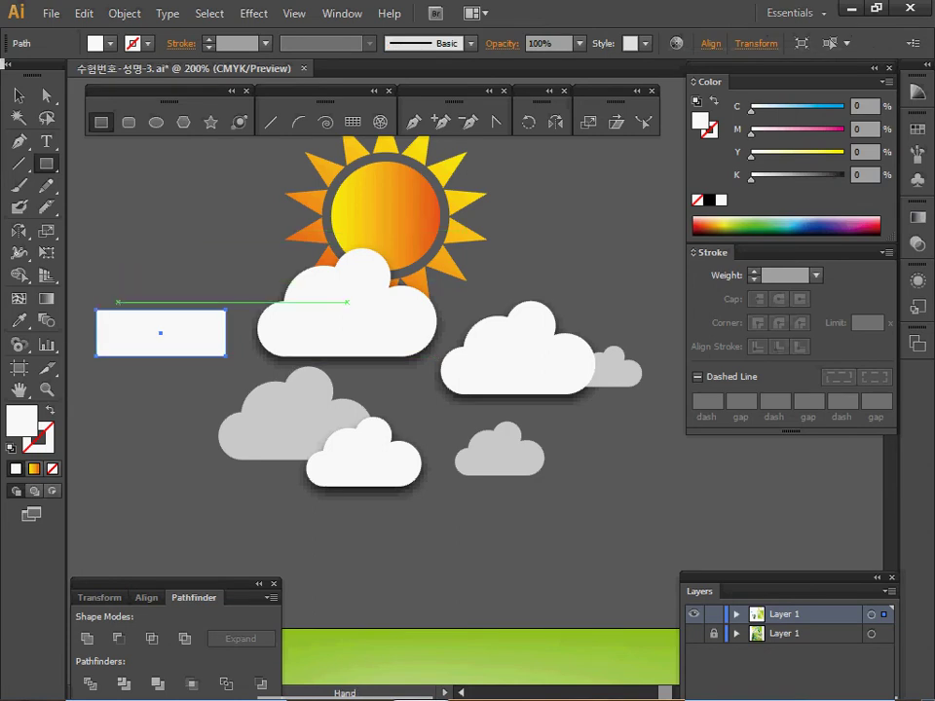
{"action": "left_click_drag", "start_coordinate": [345, 298], "coordinate": [382, 303]}
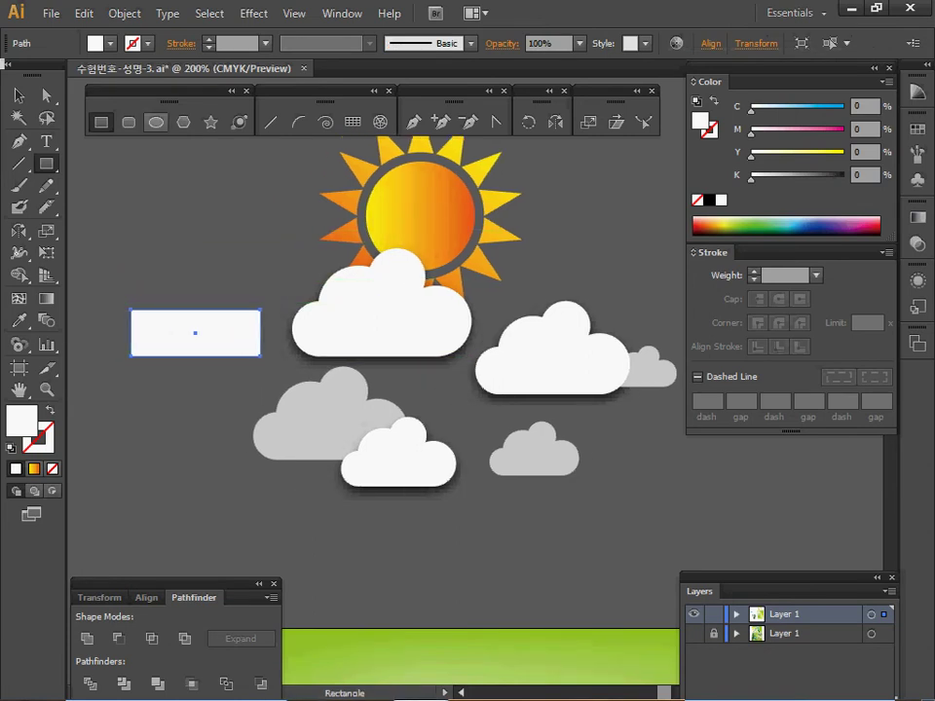
- Add overlapping white circles of different sizes around the rectangle to form the cloud's rounded outline
{"action": "left_click", "coordinate": [156, 122]}
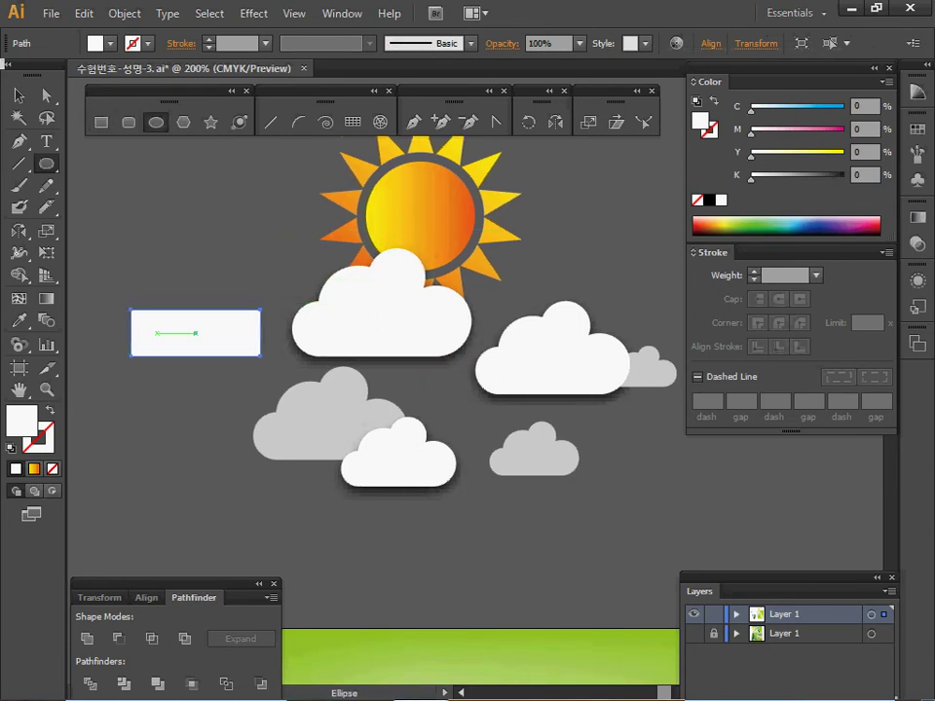
{"action": "left_click_drag", "start_coordinate": [107, 296], "coordinate": [226, 336]}
{"action": "mouse_move", "coordinate": [194, 251]}
{"action": "left_mouse_down"}
{"action": "mouse_move", "coordinate": [279, 332]}
{"action": "mouse_move", "coordinate": [260, 326]}
{"action": "left_mouse_up"}
{"action": "key", "text": "ctrl+shift+a"}
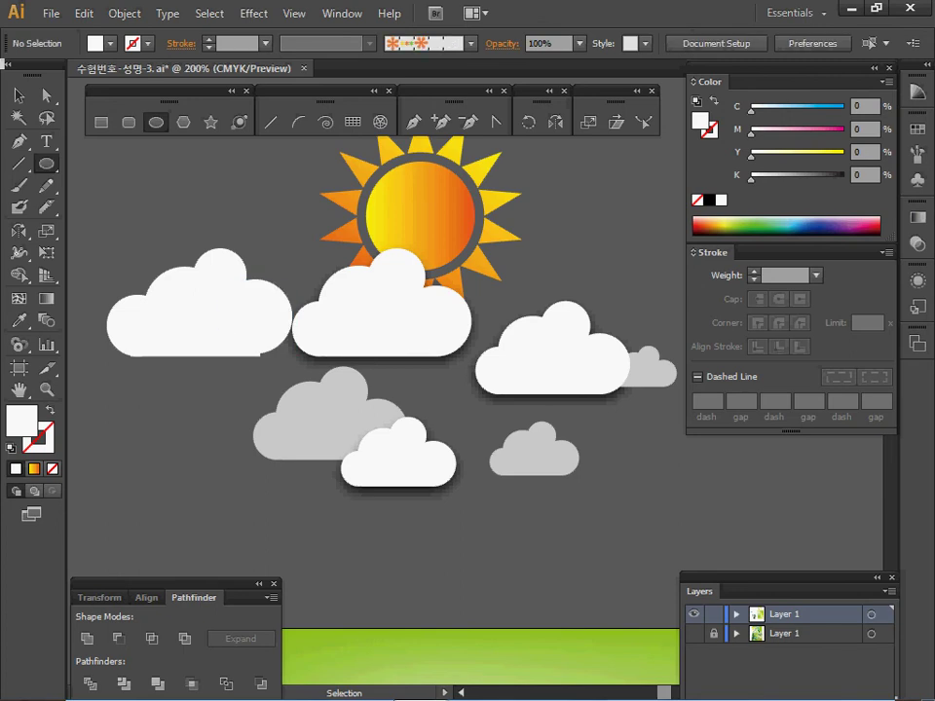
{"action": "key", "text": "ctrl+z"}
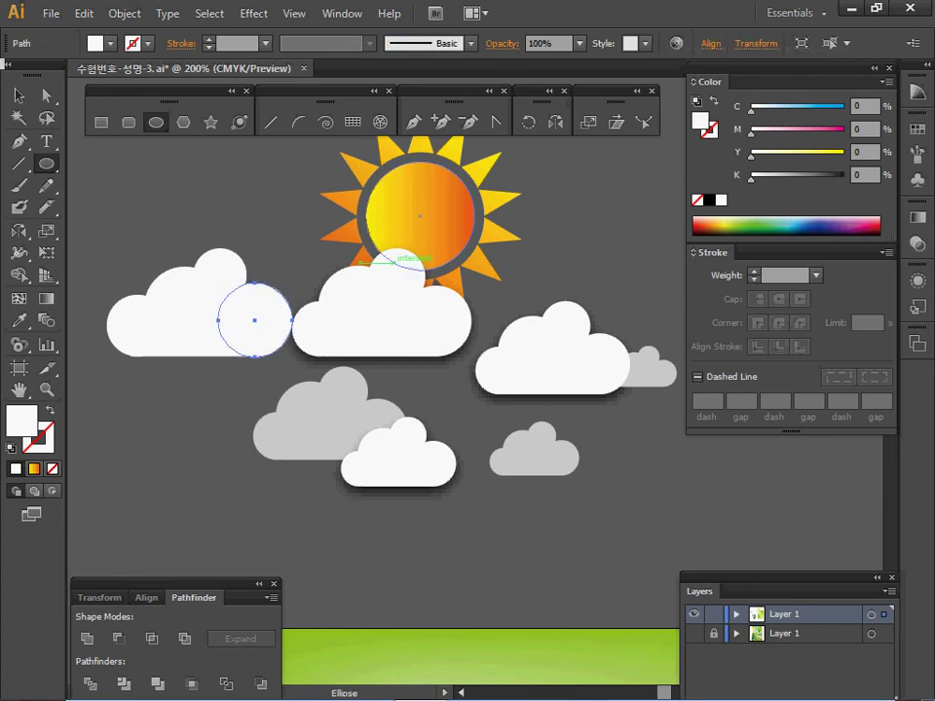
- Unite the rectangle and circles into a single cloud shape and delete that cloud
{"action": "left_click", "coordinate": [224, 261], "text": "ctrl"}
{"action": "left_click_drag", "start_coordinate": [136, 222], "coordinate": [239, 359]}
{"action": "left_click", "coordinate": [88, 639]}
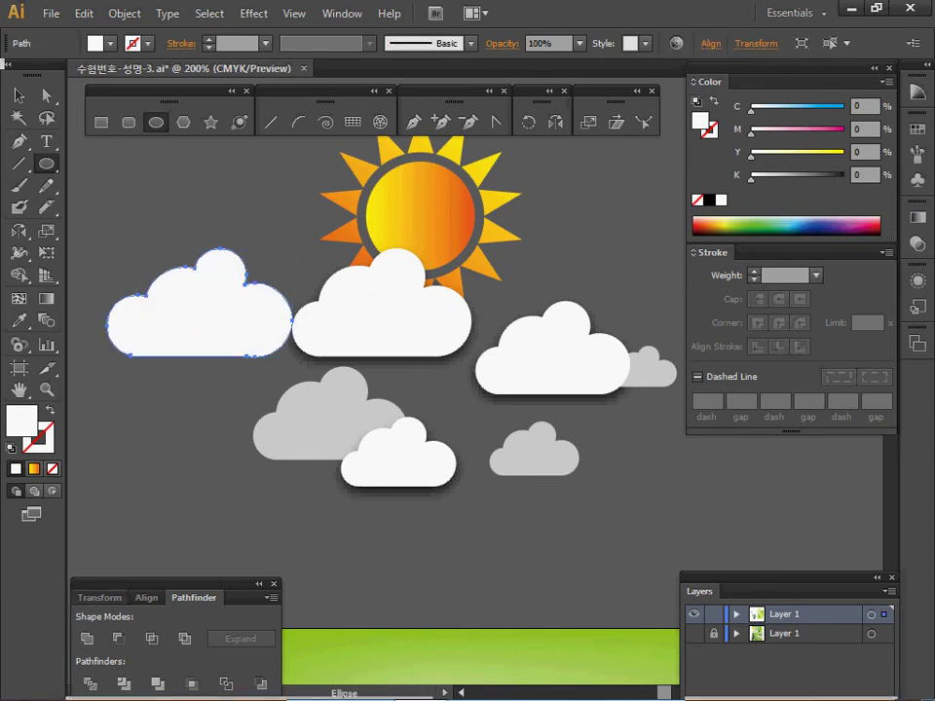
{"action": "key", "text": "backslash"}
{"action": "key", "text": "Delete"}
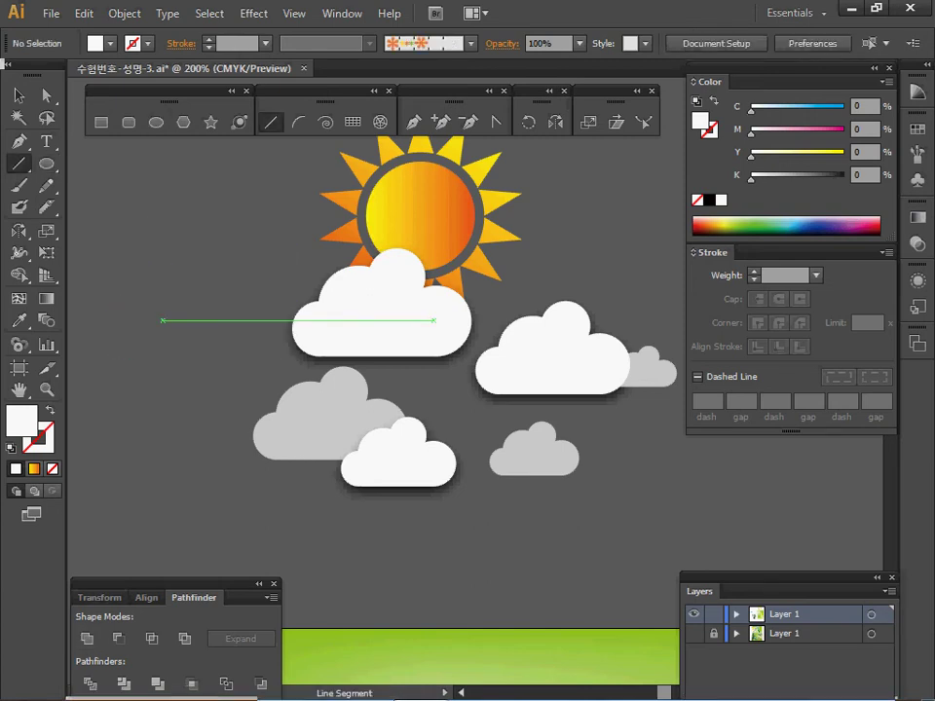
- Examine the white and grey clouds in turn to compare their fill and opacity settings
{"action": "key", "text": "space"}
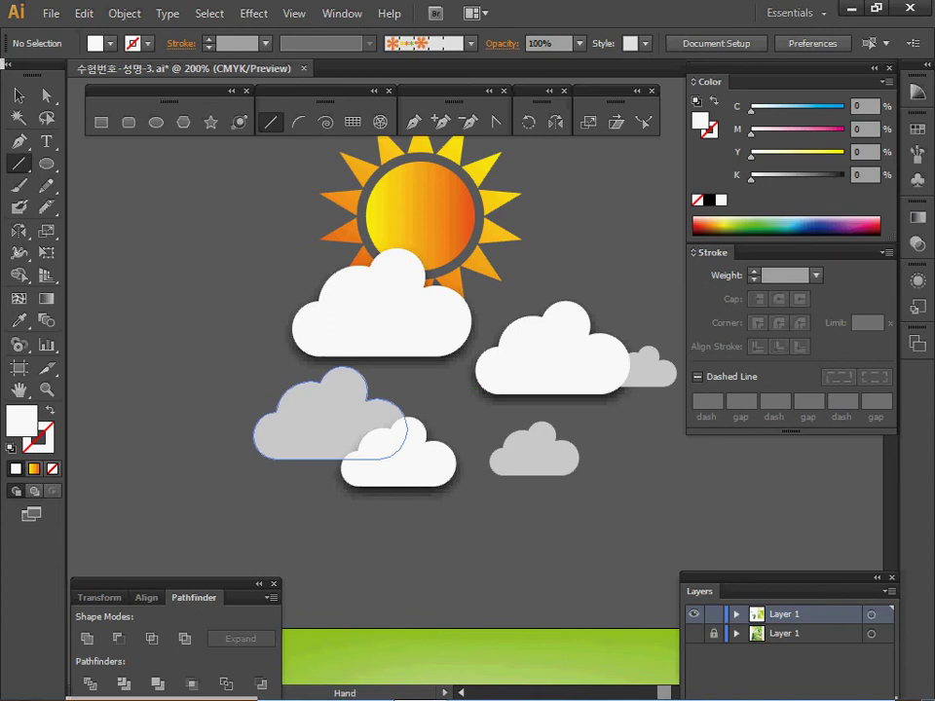
{"action": "left_click_drag", "start_coordinate": [390, 389], "coordinate": [282, 390]}
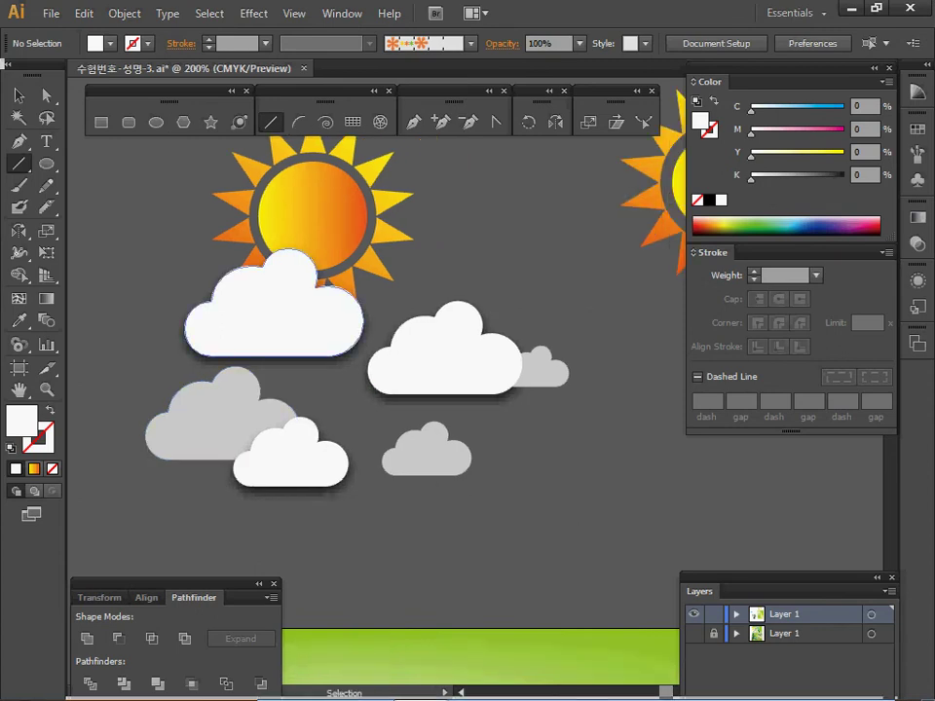
{"action": "left_click", "coordinate": [277, 317], "text": "ctrl"}
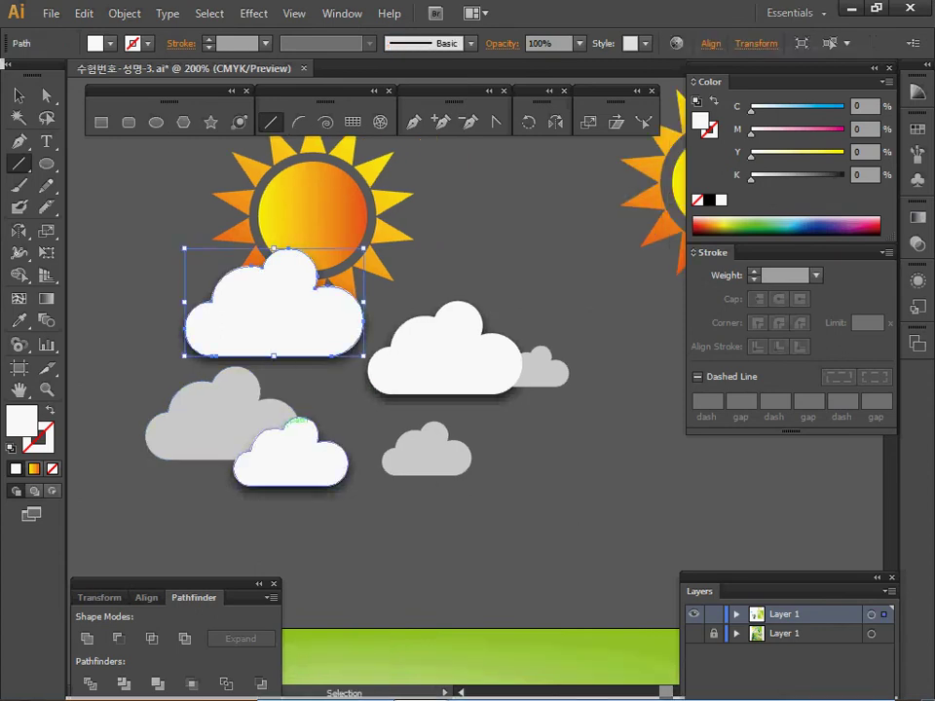
{"action": "left_click", "coordinate": [445, 356], "text": "ctrl"}
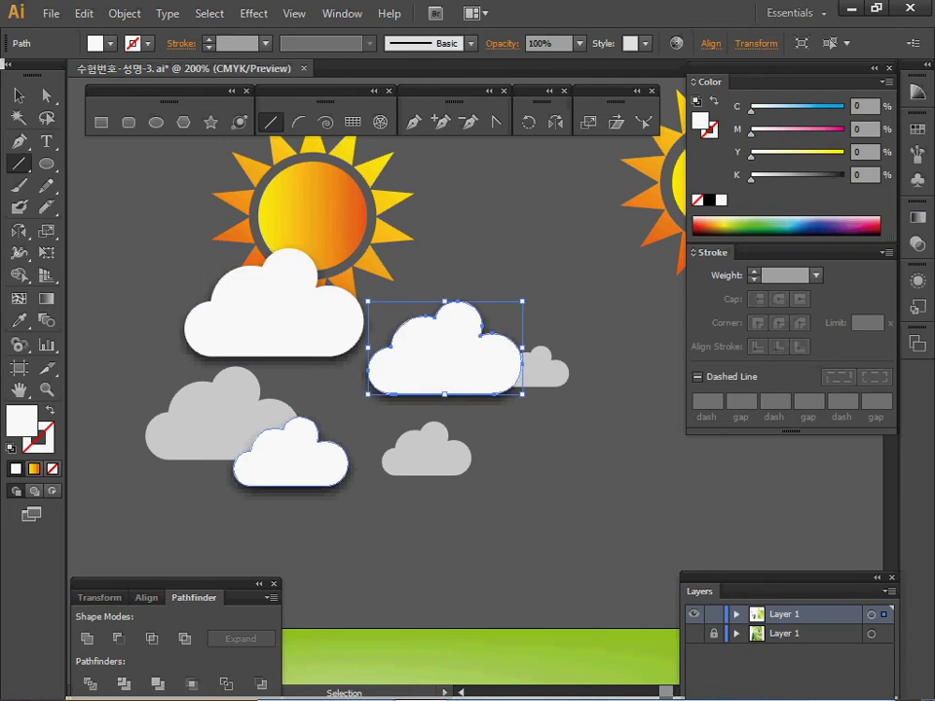
{"action": "left_click", "coordinate": [209, 418], "text": "ctrl"}
{"action": "left_click", "coordinate": [380, 521], "text": "ctrl"}
{"action": "left_click", "coordinate": [336, 458], "text": "ctrl"}
{"action": "left_click", "coordinate": [426, 453], "text": "ctrl"}
{"action": "left_click", "coordinate": [545, 368], "text": "ctrl"}
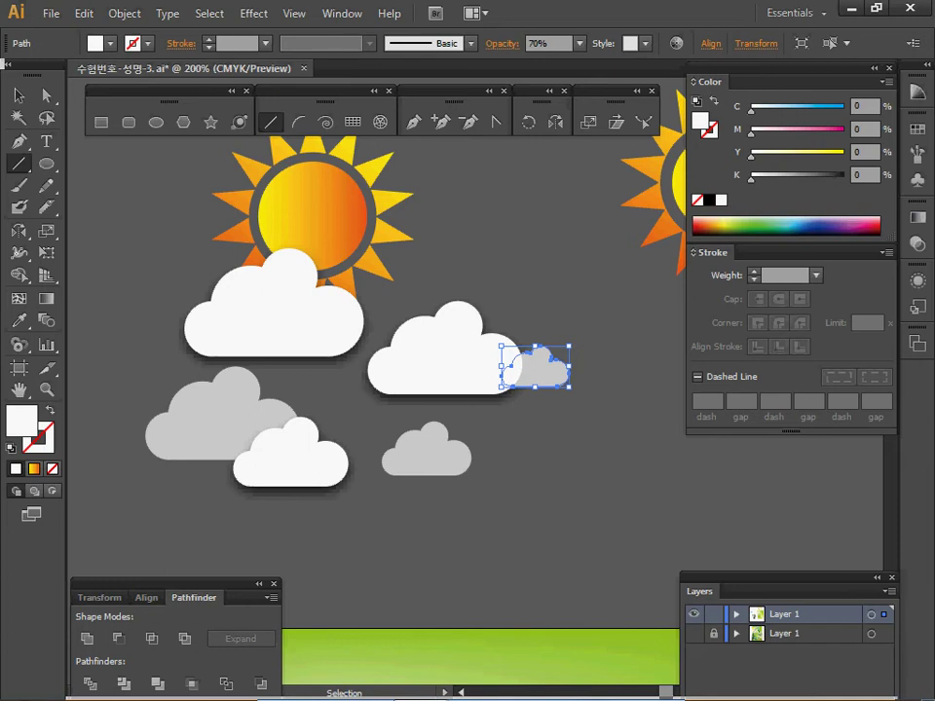
{"action": "left_click", "coordinate": [595, 439], "text": "ctrl"}
{"action": "left_click", "coordinate": [283, 312], "text": "ctrl"}
{"action": "left_click", "coordinate": [443, 360], "text": "ctrl"}
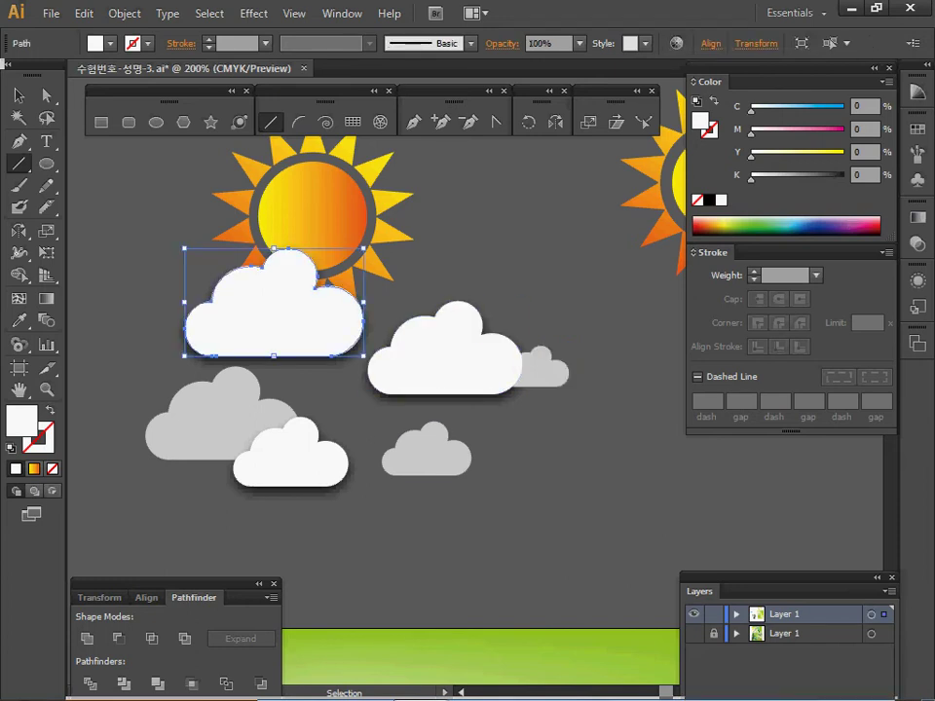
- Select the three white clouds and review the settings of their Drop Shadow effect
{"action": "left_click", "coordinate": [444, 356], "text": "shift"}
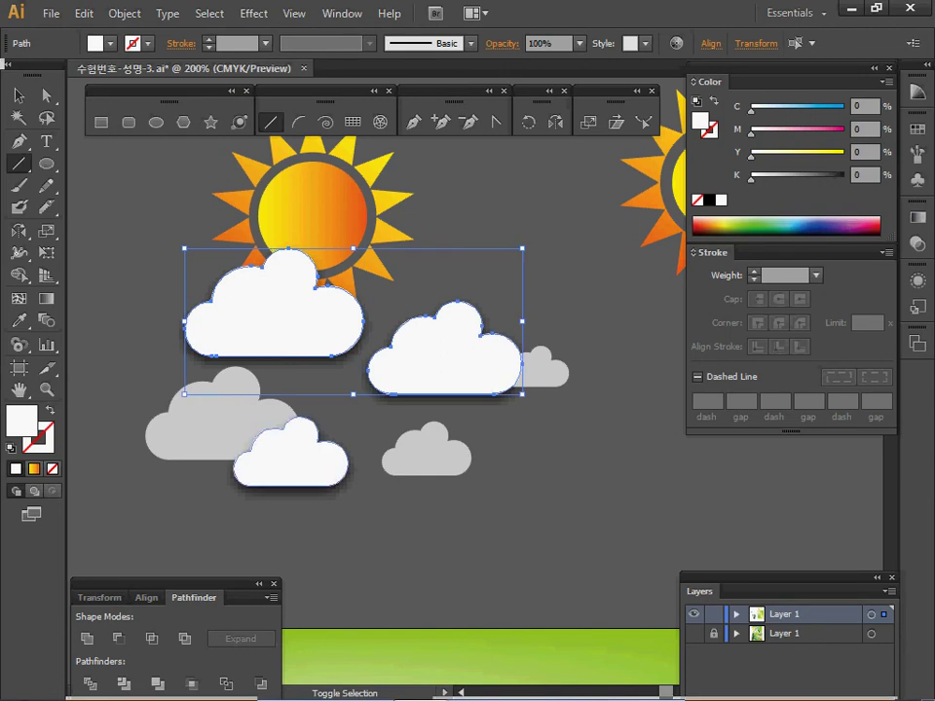
{"action": "left_click", "coordinate": [292, 461], "text": "ctrl+shift"}
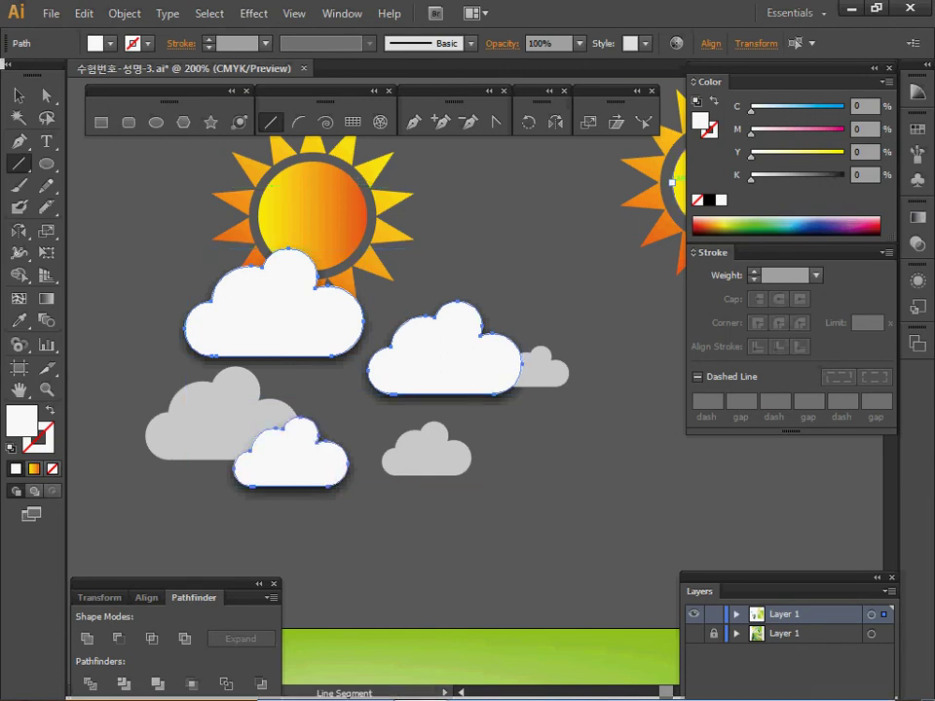
{"action": "left_click", "coordinate": [918, 281]}
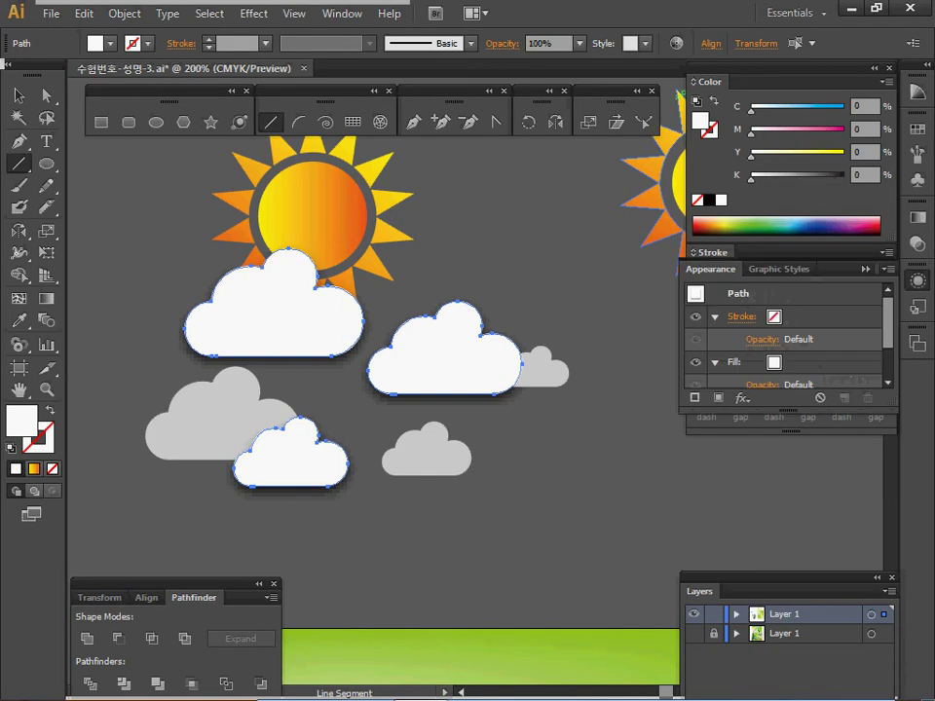
{"action": "scroll", "coordinate": [787, 336], "scroll_direction": "down", "scroll_amount": 3}
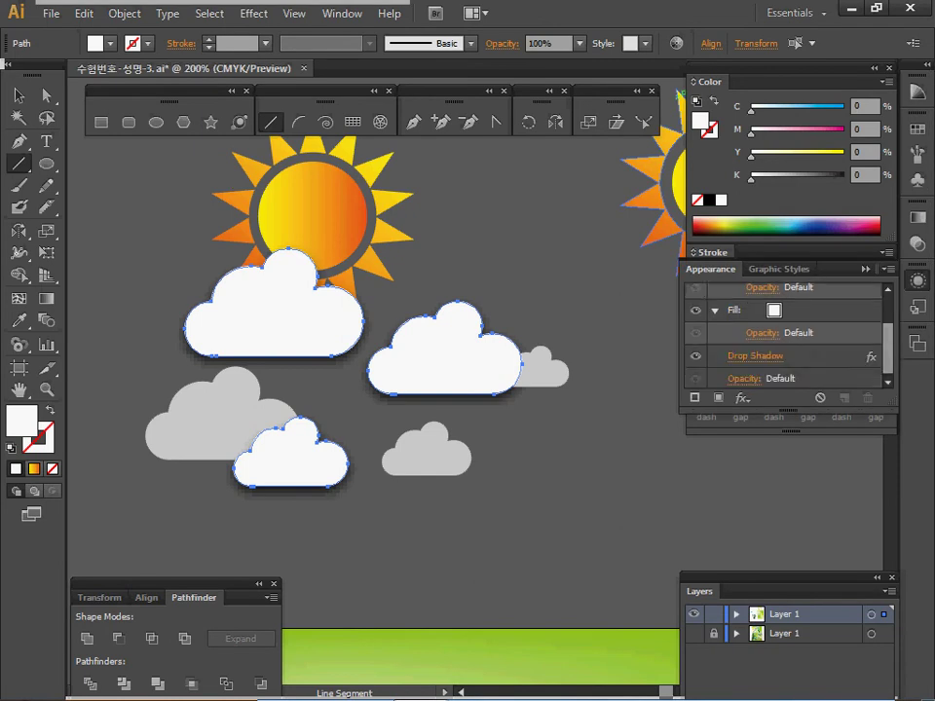
{"action": "left_click", "coordinate": [756, 356]}
{"action": "left_click", "coordinate": [666, 276]}
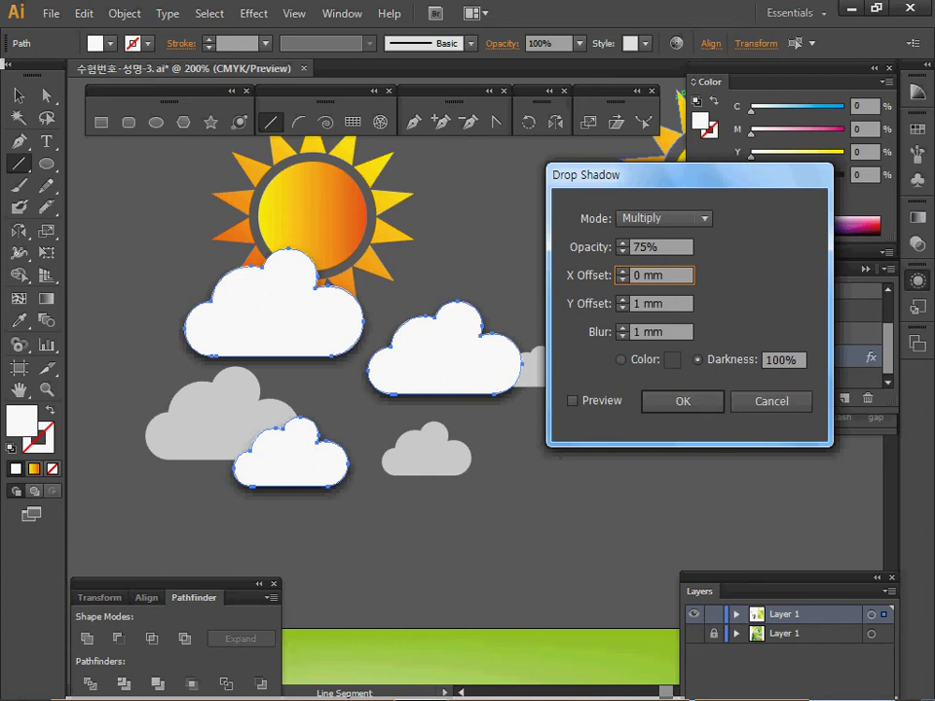
{"action": "key", "text": "Return"}
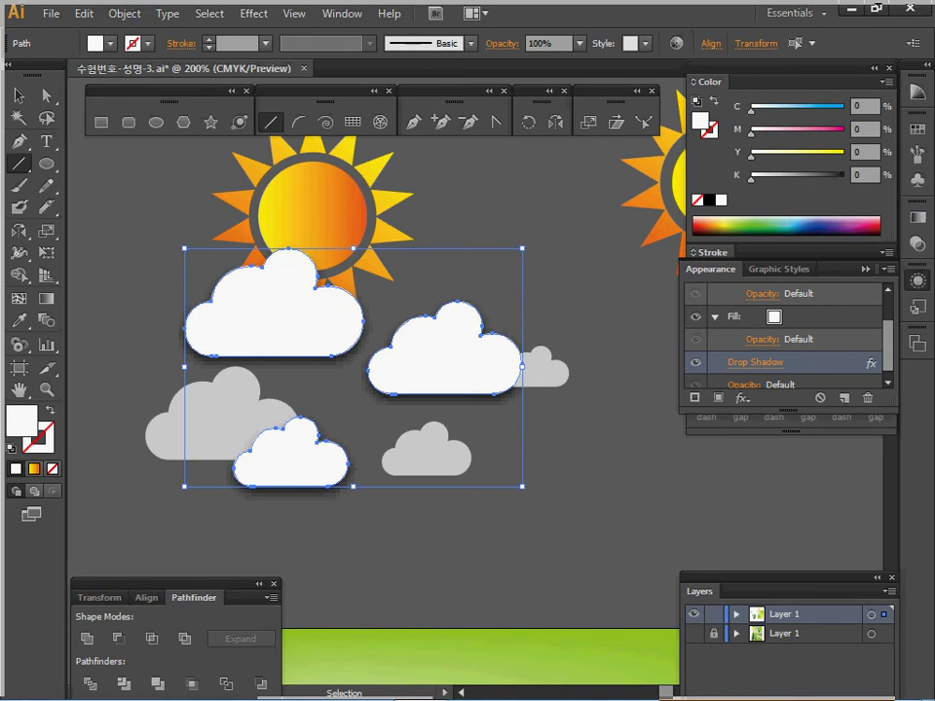
- Set the opacity of the three semi-transparent clouds to 70%
{"action": "left_click", "coordinate": [216, 428], "text": "ctrl"}
{"action": "left_click", "coordinate": [426, 450]}
{"action": "left_click", "coordinate": [541, 371], "text": "shift"}
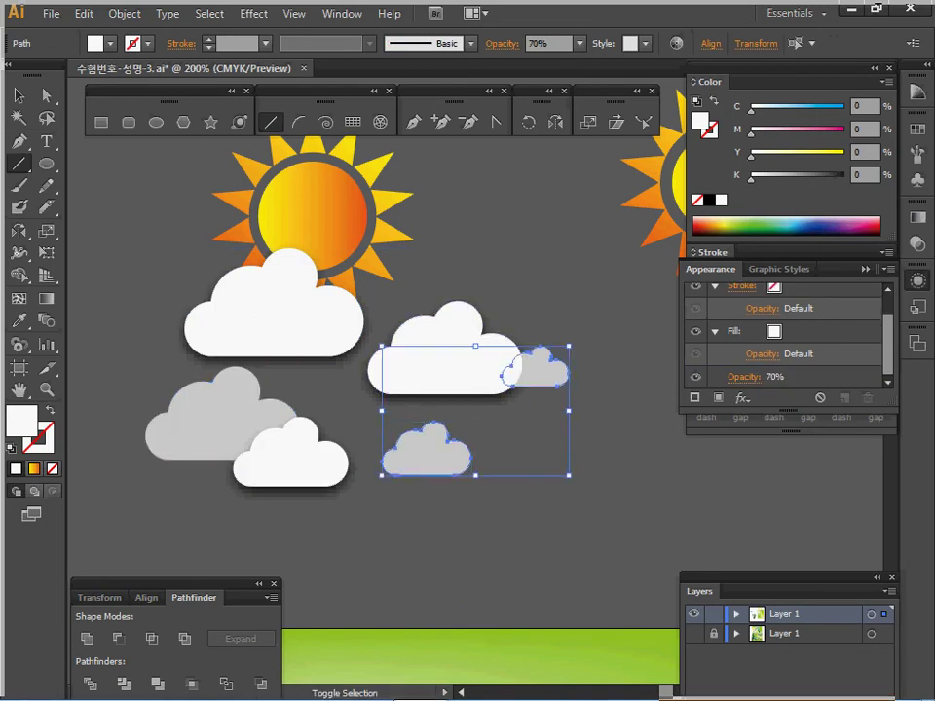
{"action": "left_click", "coordinate": [216, 429], "text": "ctrl+shift"}
{"action": "left_click", "coordinate": [918, 244]}
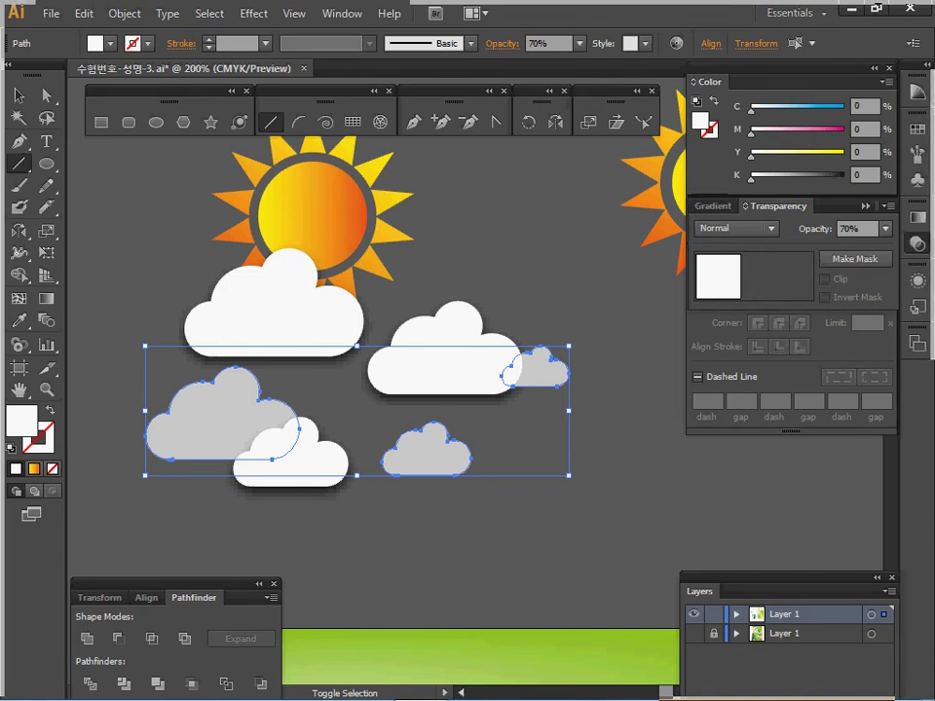
{"action": "left_click", "coordinate": [917, 244]}
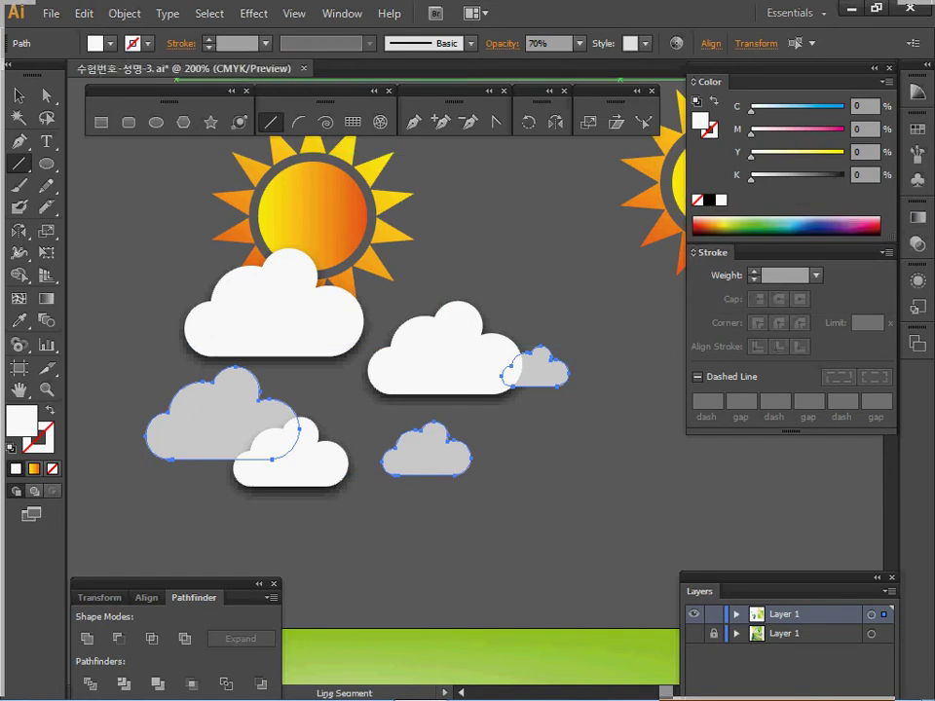
{"action": "left_click", "coordinate": [580, 44]}
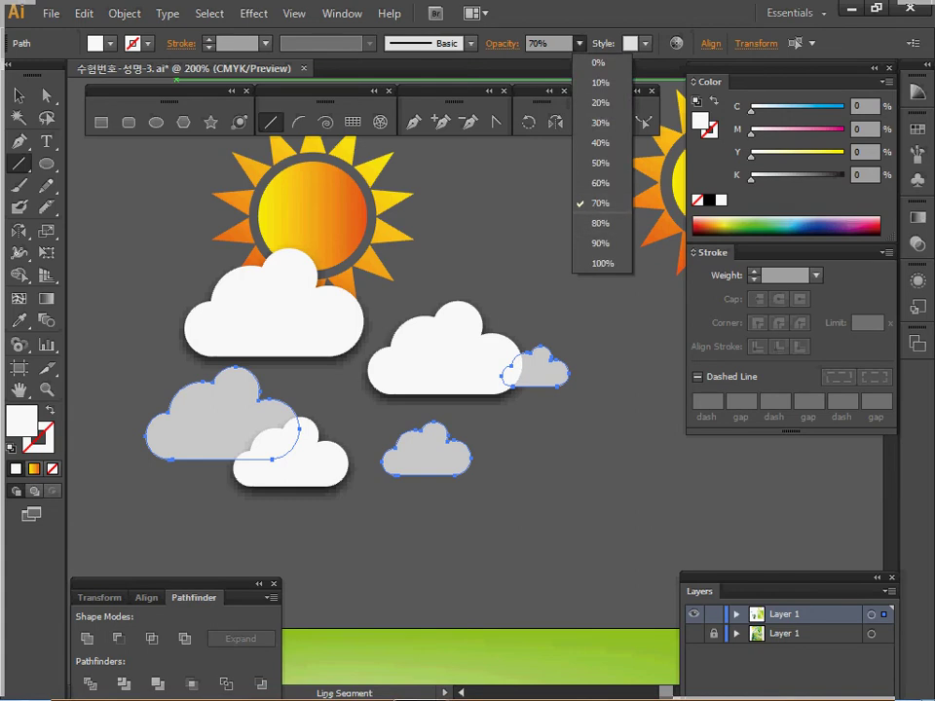
{"action": "left_click", "coordinate": [601, 203]}
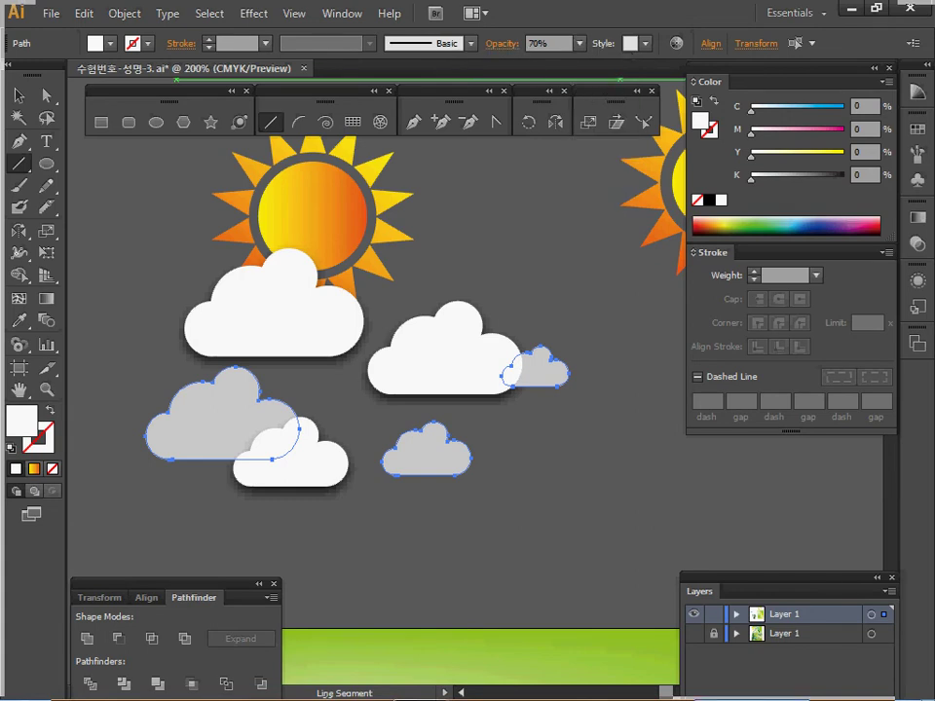
- Place the sun and clouds on the poster and display the reference artwork beneath the working layer's outlines
{"action": "left_click", "coordinate": [516, 266], "text": "ctrl+alt"}
{"action": "left_click", "coordinate": [511, 352], "text": "ctrl+alt"}
{"action": "left_click_drag", "start_coordinate": [512, 352], "coordinate": [453, 269]}
{"action": "left_click_drag", "start_coordinate": [195, 239], "coordinate": [469, 166]}
{"action": "key", "text": "Delete"}
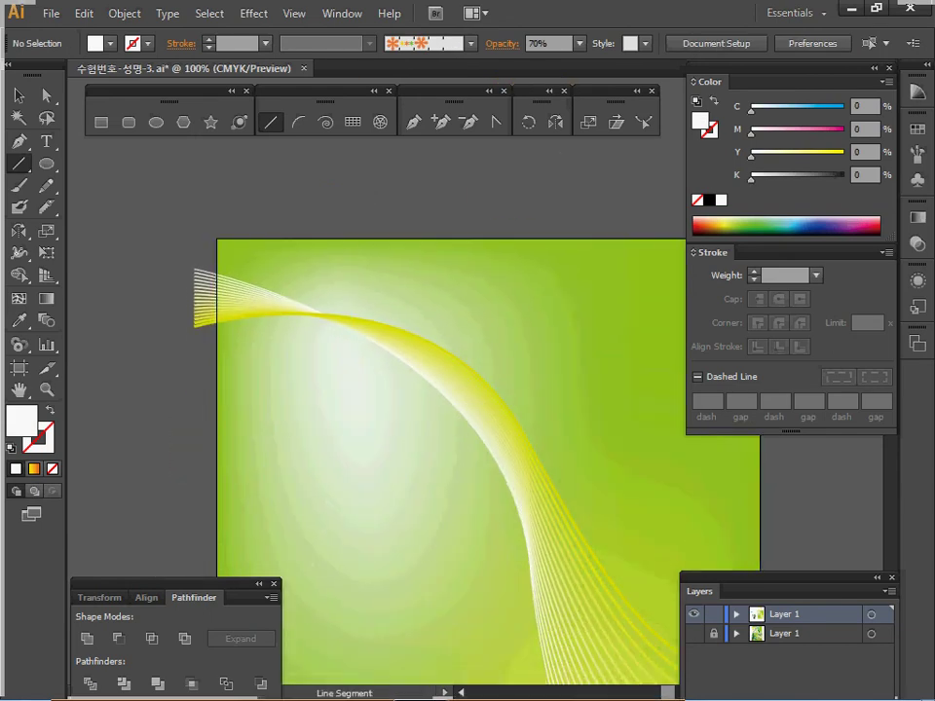
{"action": "key", "text": "ctrl+y"}
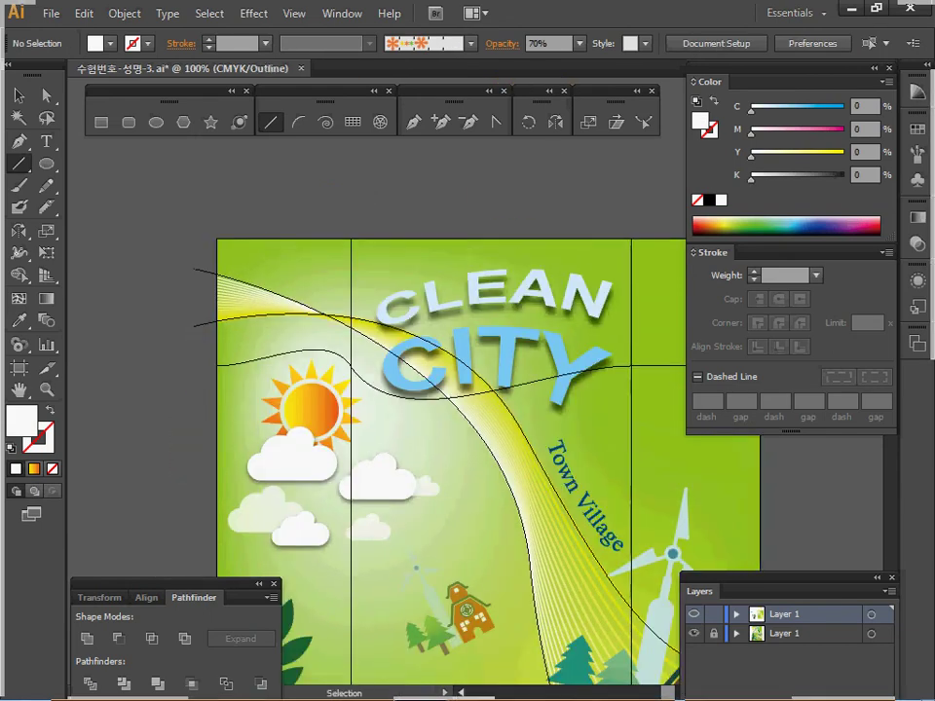
{"action": "key", "text": "ctrl+z"}
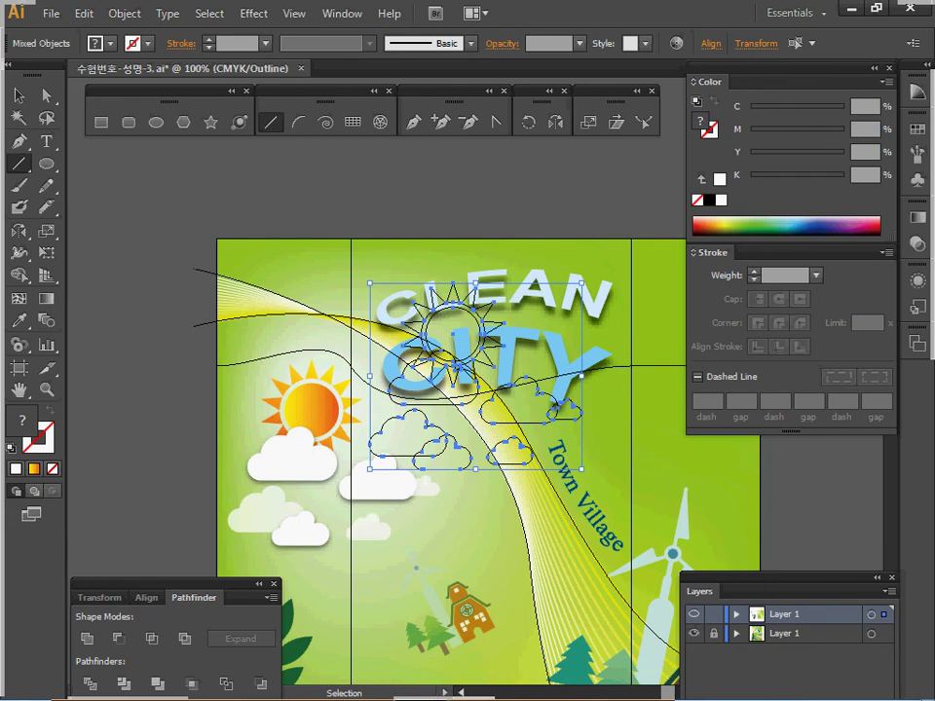
- Move the sun and clouds together until they line up with the matching sun and clouds in the reference artwork
{"action": "key", "text": "shift+Left"}
{"action": "key", "text": "shift+Left"}
{"action": "key", "text": "shift+Left"}
{"action": "key", "text": "shift+Left"}
{"action": "key", "text": "shift+Left"}
{"action": "key", "text": "shift+Left"}
{"action": "key", "text": "shift+Left"}
{"action": "key", "text": "shift+Left"}
{"action": "key", "text": "shift+Left"}
{"action": "key", "text": "shift+Left"}
{"action": "key", "text": "shift+Left"}
{"action": "key", "text": "shift+Left"}
{"action": "key", "text": "shift+Left"}
{"action": "key", "text": "shift+Left"}
{"action": "key", "text": "shift+Left"}
{"action": "key", "text": "shift+Left"}
{"action": "key", "text": "shift+Down"}
{"action": "key", "text": "shift+Down"}
{"action": "left_click_drag", "start_coordinate": [329, 394], "coordinate": [338, 452]}
{"action": "key", "text": "Down"}
{"action": "key", "text": "Left"}
{"action": "key", "text": "Left"}
{"action": "key", "text": "Left"}
{"action": "key", "text": "Left"}
{"action": "key", "text": "Left"}
{"action": "left_click_drag", "start_coordinate": [333, 451], "coordinate": [331, 452]}
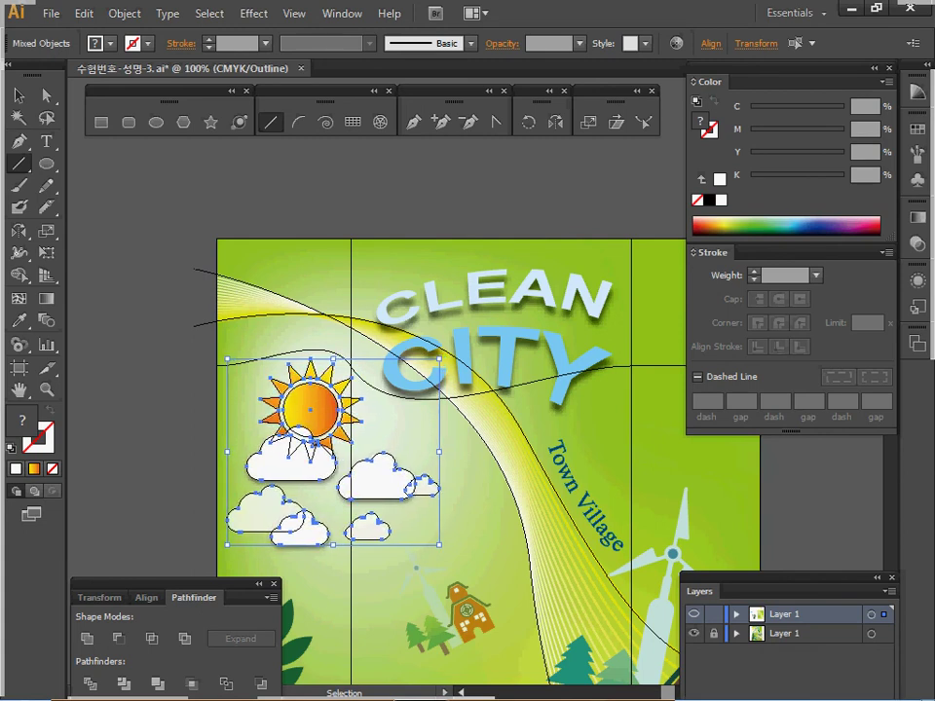
- Return the working layer to preview with the reference layer hidden and save the document
{"action": "key", "text": "ctrl+s"}
{"action": "key", "text": "ctrl+shift+w"}
{"action": "key", "text": "ctrl+y"}
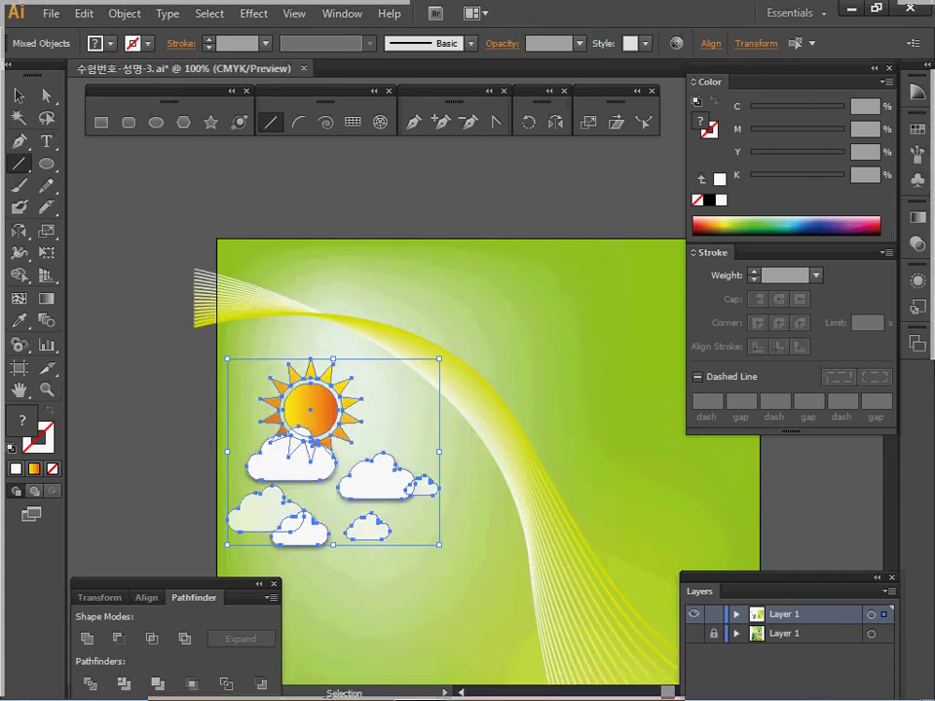
{"action": "left_click", "coordinate": [19, 163]}
{"action": "key", "text": "ctrl+s"}
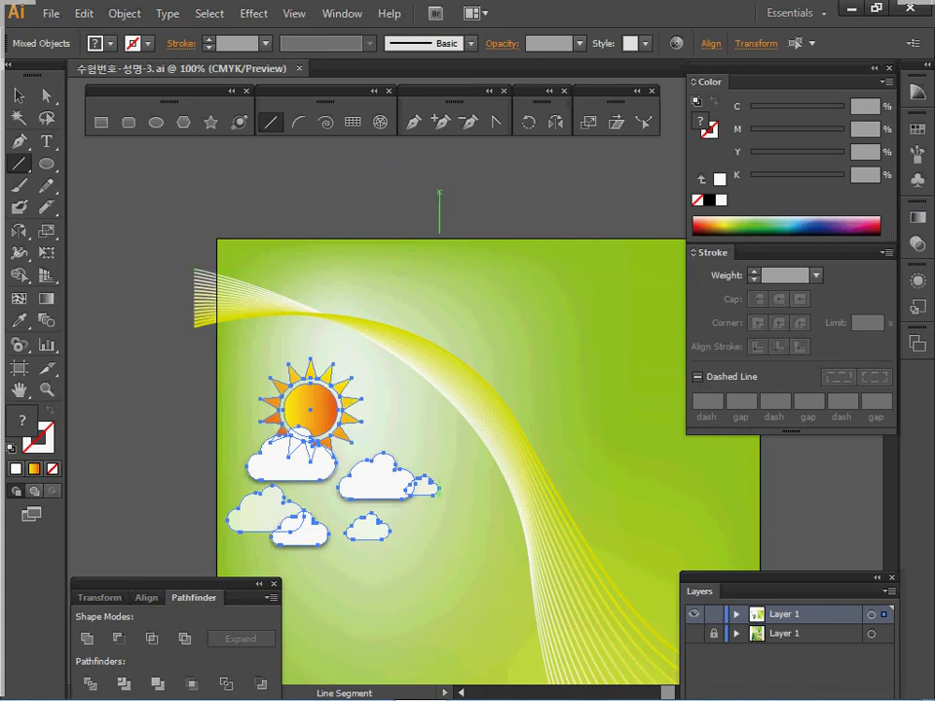
- Deselect everything and show the reference layer under the working layer's outlines around the green hills at the poster's bottom
{"action": "key", "text": "ctrl+minus"}
{"action": "key", "text": "ctrl+minus"}
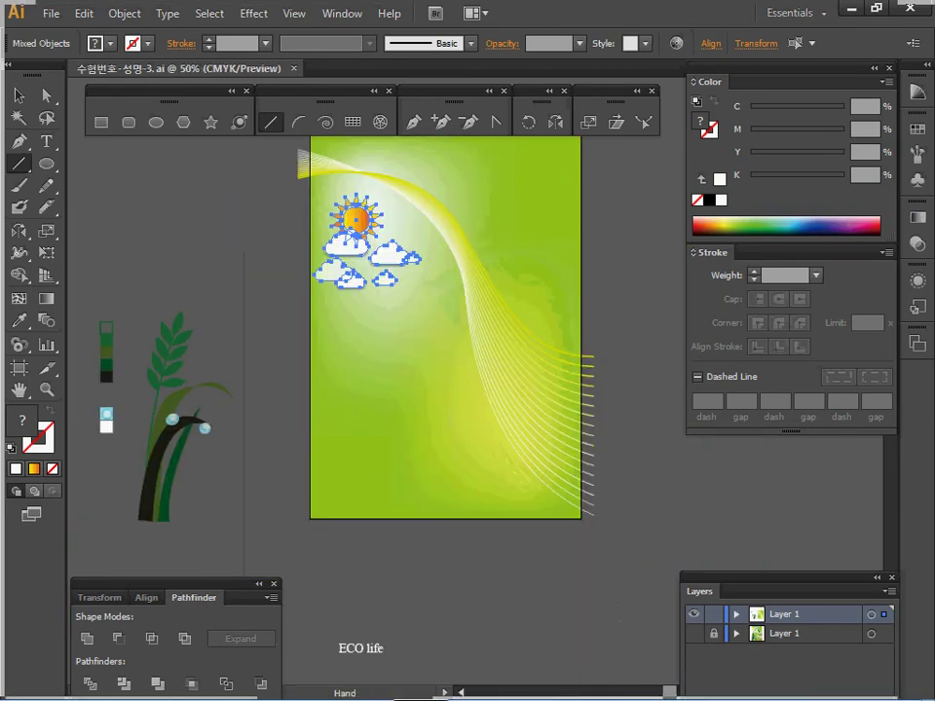
{"action": "key", "text": "ctrl+shift+a"}
{"action": "left_click", "coordinate": [693, 633]}
{"action": "key", "text": "ctrl+y"}
{"action": "key", "text": "ctrl+plus"}
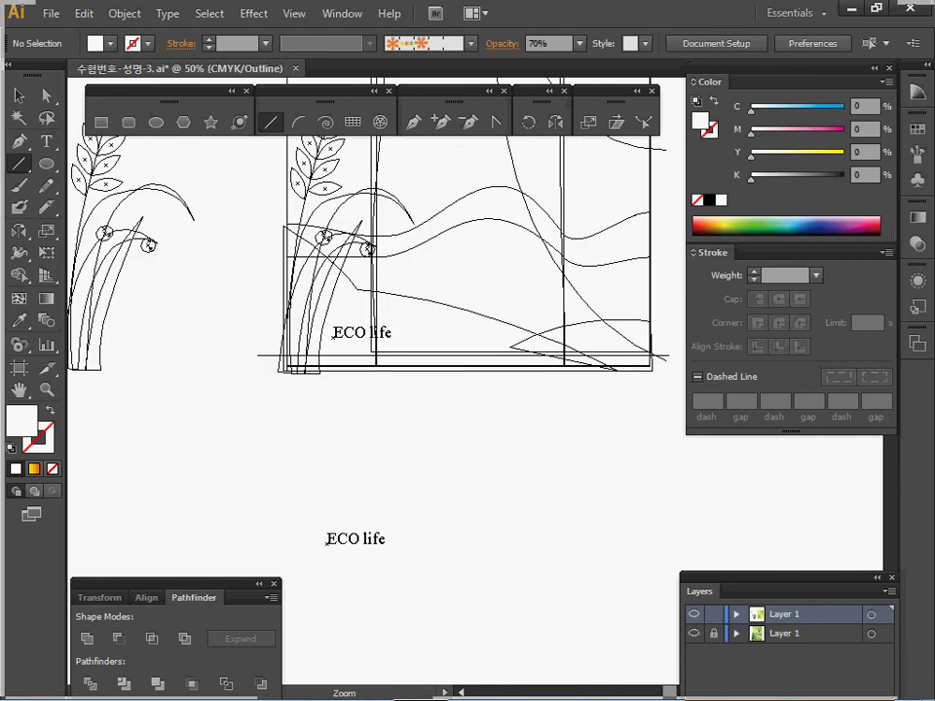
{"action": "key", "text": "space"}
{"action": "left_click", "coordinate": [694, 633]}
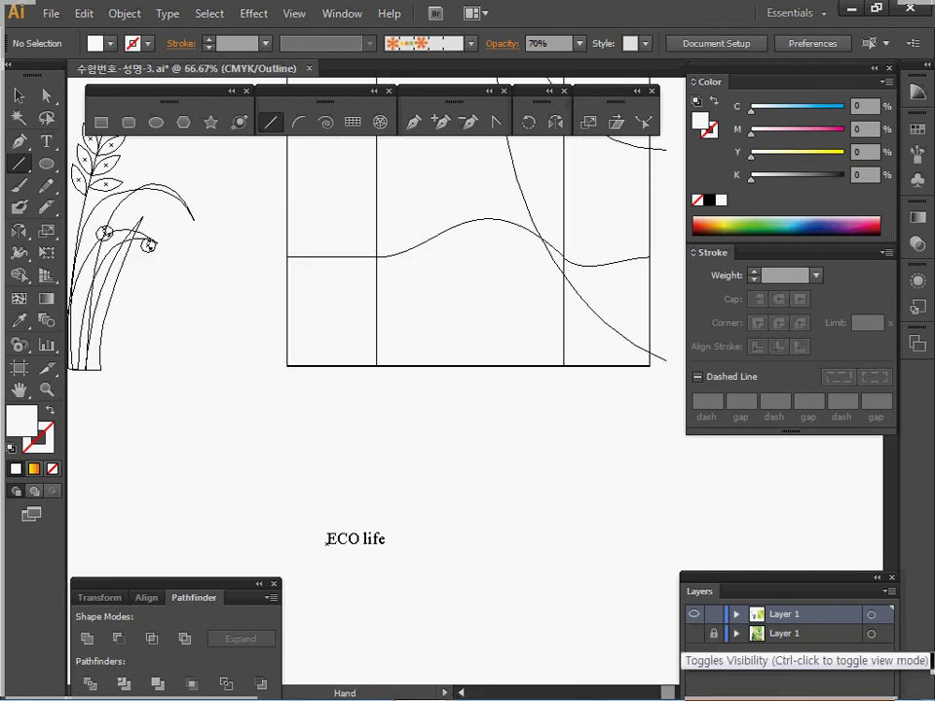
{"action": "left_click", "coordinate": [693, 633], "text": "ctrl"}
{"action": "key", "text": "space"}
{"action": "left_click_drag", "start_coordinate": [448, 300], "coordinate": [378, 386]}
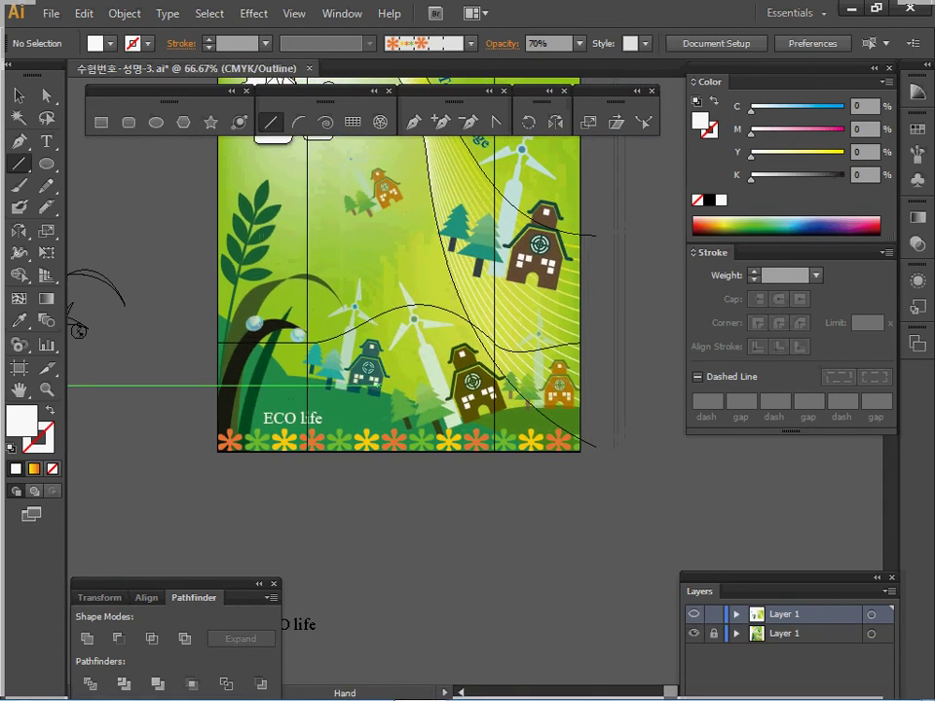
{"action": "left_click", "coordinate": [417, 473], "text": "ctrl"}
{"action": "key", "text": "space"}
{"action": "left_click_drag", "start_coordinate": [417, 473], "coordinate": [265, 541]}
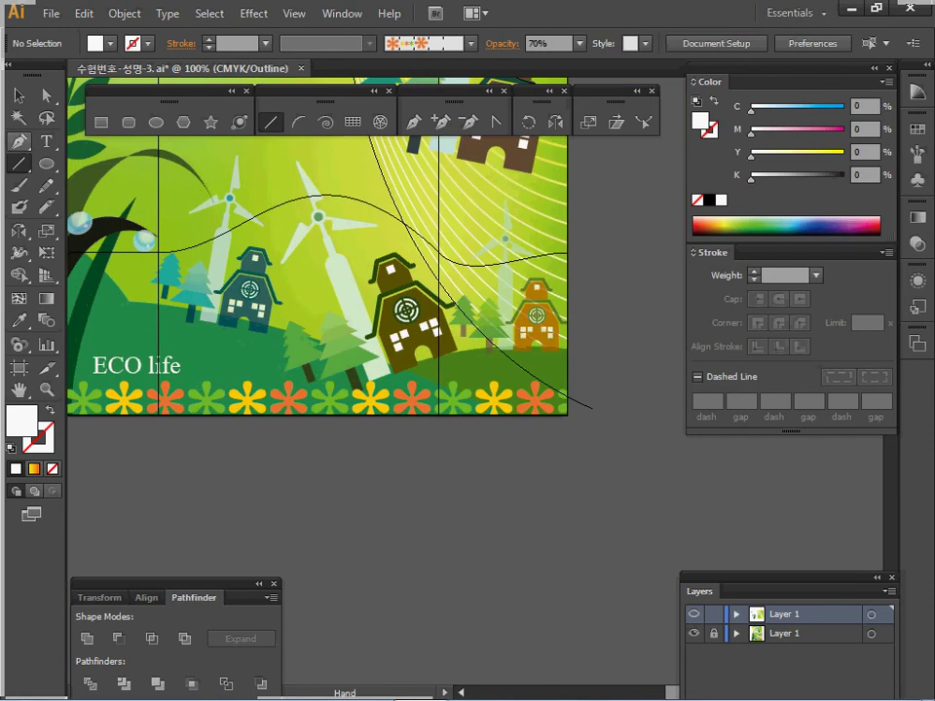
- Try tracing the dark green hill at the poster's bottom right with the Pen tool as a path extending past the page edge
{"action": "key", "text": "p"}
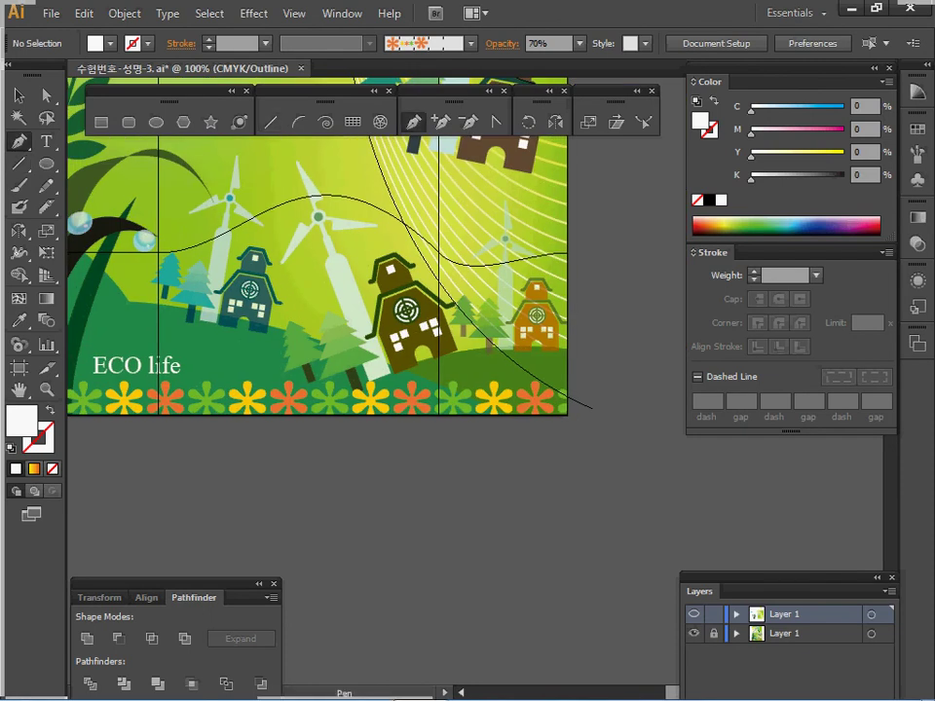
{"action": "left_click", "coordinate": [605, 357]}
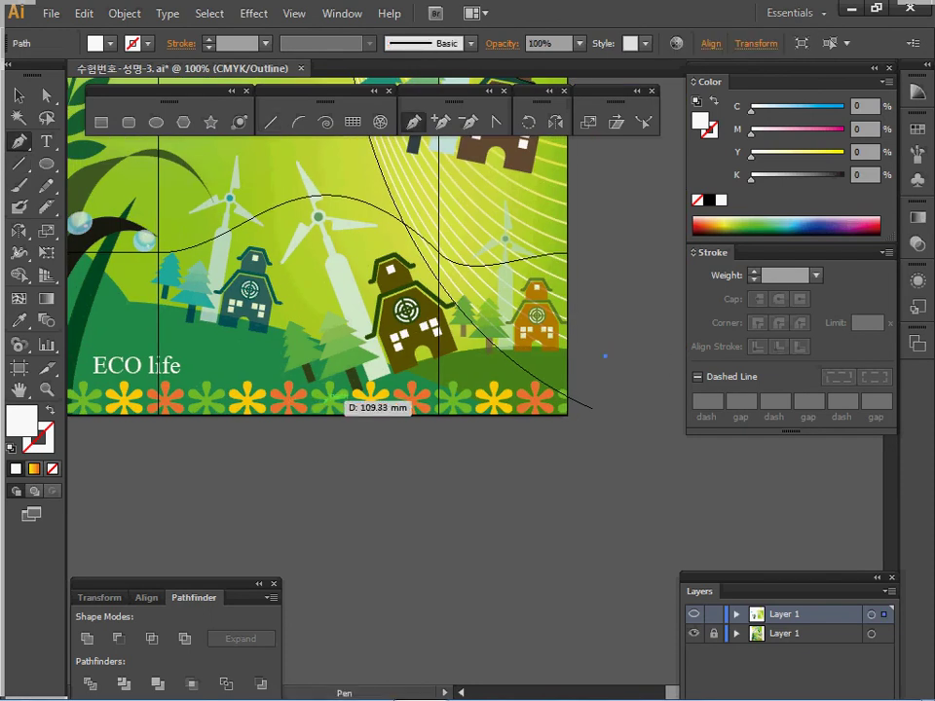
{"action": "left_click_drag", "start_coordinate": [324, 413], "coordinate": [157, 532]}
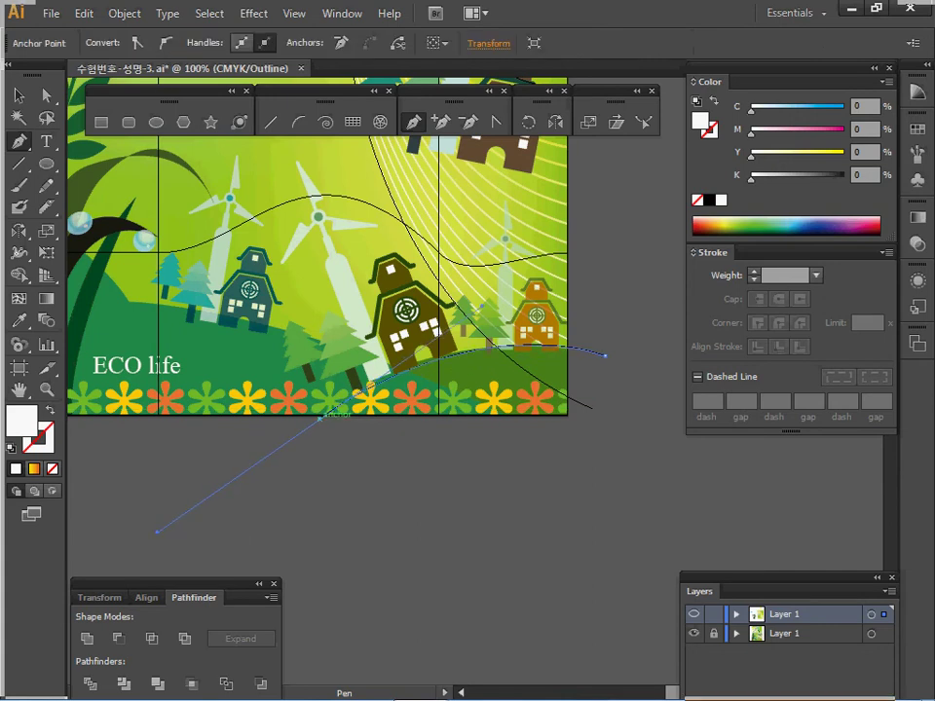
{"action": "left_click", "coordinate": [322, 416]}
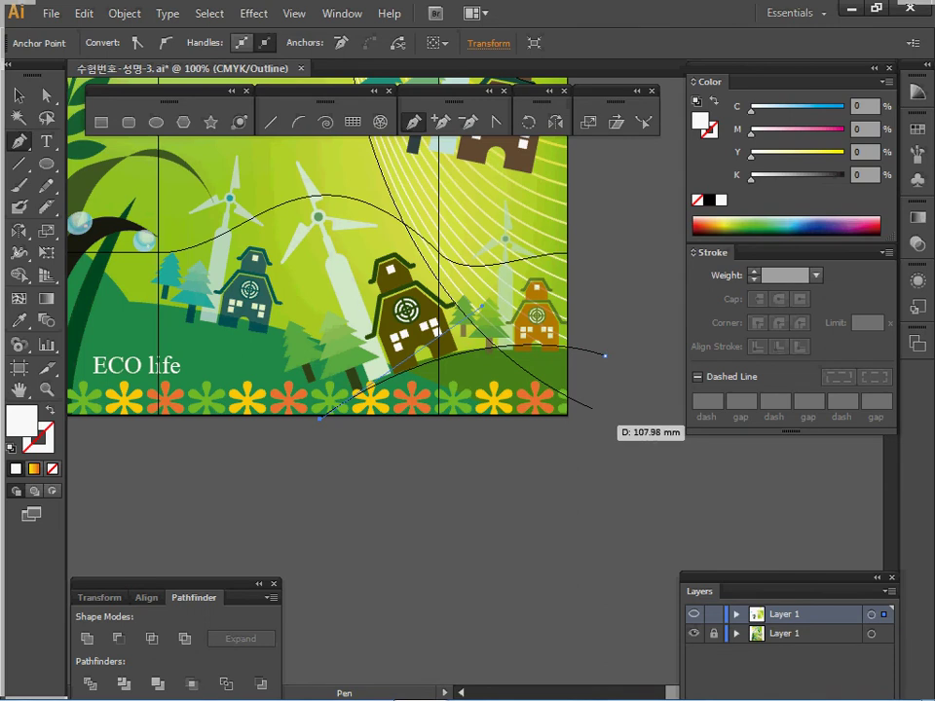
{"action": "left_click_drag", "start_coordinate": [605, 424], "coordinate": [706, 389]}
{"action": "left_click", "coordinate": [605, 356]}
{"action": "key", "text": "space"}
{"action": "left_click_drag", "start_coordinate": [545, 438], "coordinate": [504, 462]}
{"action": "key", "text": "Delete"}
{"action": "key", "text": "Delete"}
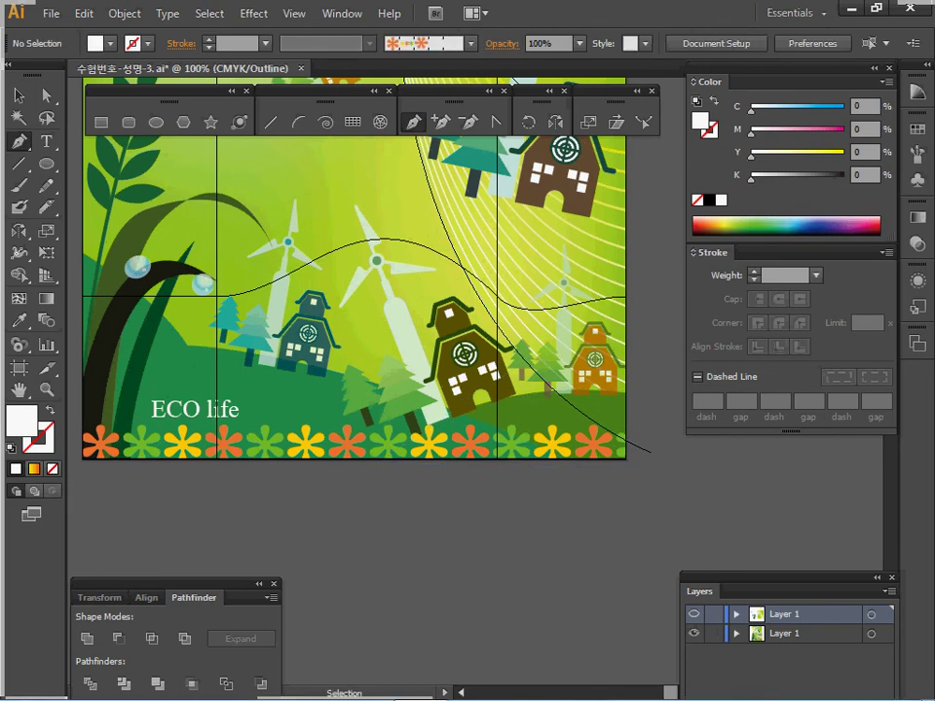
- Unlock the reference layer, isolate its clip group and copy the two green hill shapes
{"action": "key", "text": "ctrl+alt+2"}
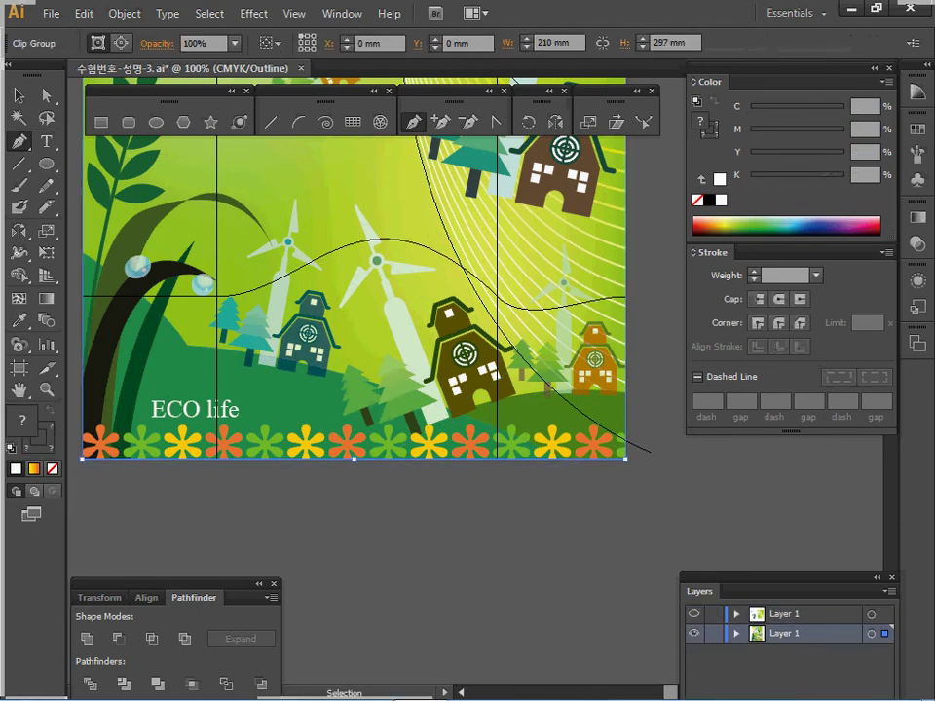
{"action": "key", "text": "v"}
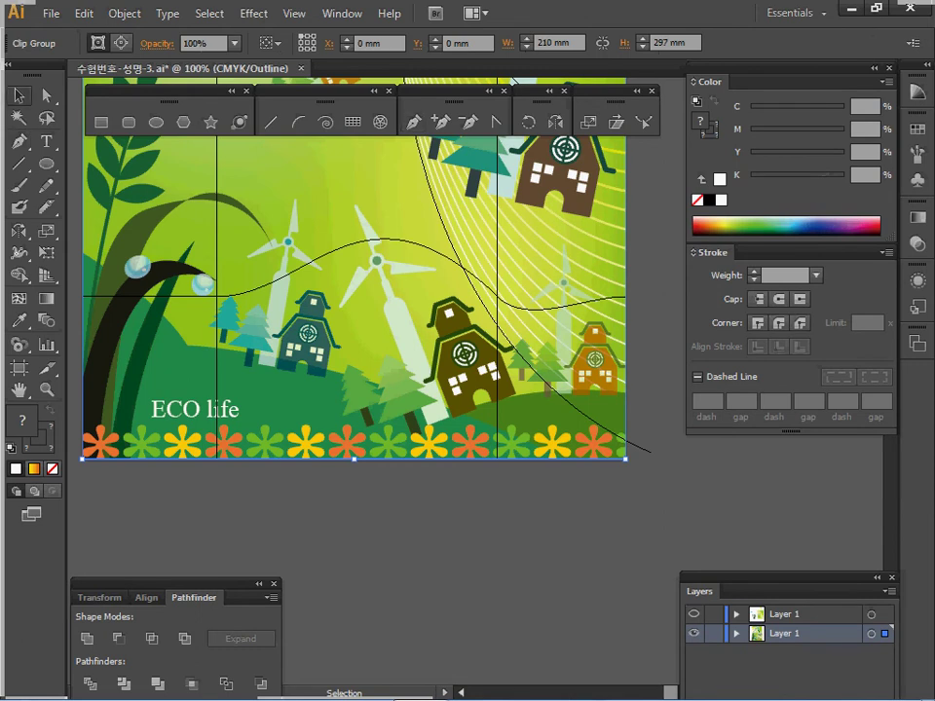
{"action": "double_click", "coordinate": [557, 412]}
{"action": "left_click", "coordinate": [558, 412]}
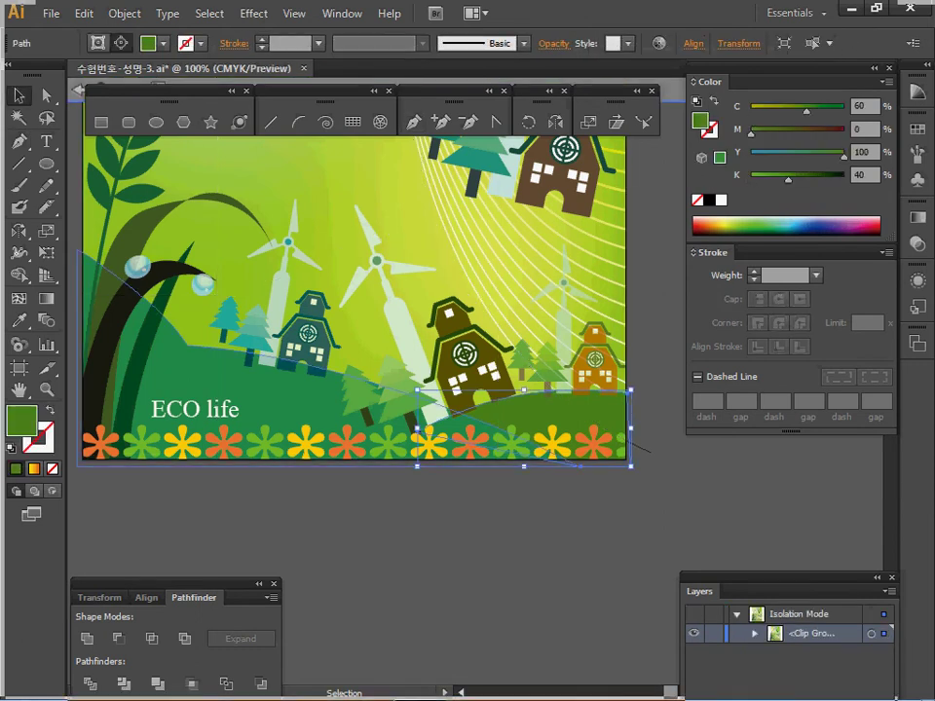
{"action": "left_click", "coordinate": [288, 397], "text": "shift"}
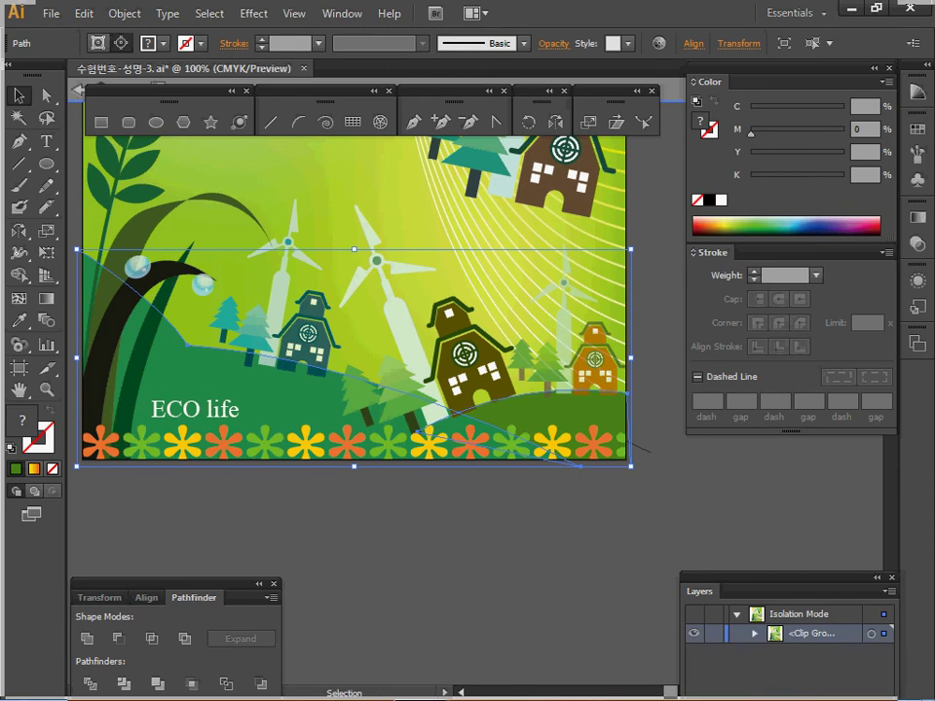
{"action": "key", "text": "Escape"}
- Lock and hide the reference layer and return the working layer to preview
{"action": "key", "text": "ctrl+y"}
{"action": "left_click", "coordinate": [714, 633]}
{"action": "left_click", "coordinate": [693, 633]}
{"action": "left_click", "coordinate": [693, 614], "text": "ctrl"}
{"action": "key", "text": "ctrl+y"}
{"action": "key", "text": "ctrl+minus"}
- Paste the two green hills in place into the working layer and save the document
{"action": "key", "text": "ctrl+v"}
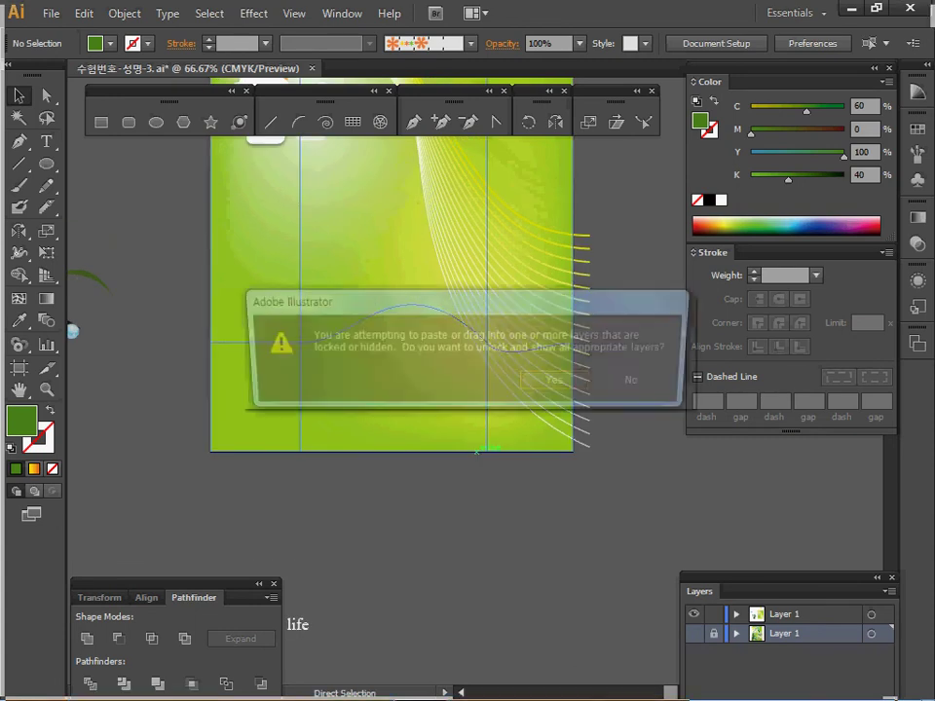
{"action": "left_click", "coordinate": [642, 383]}
{"action": "left_click", "coordinate": [785, 615]}
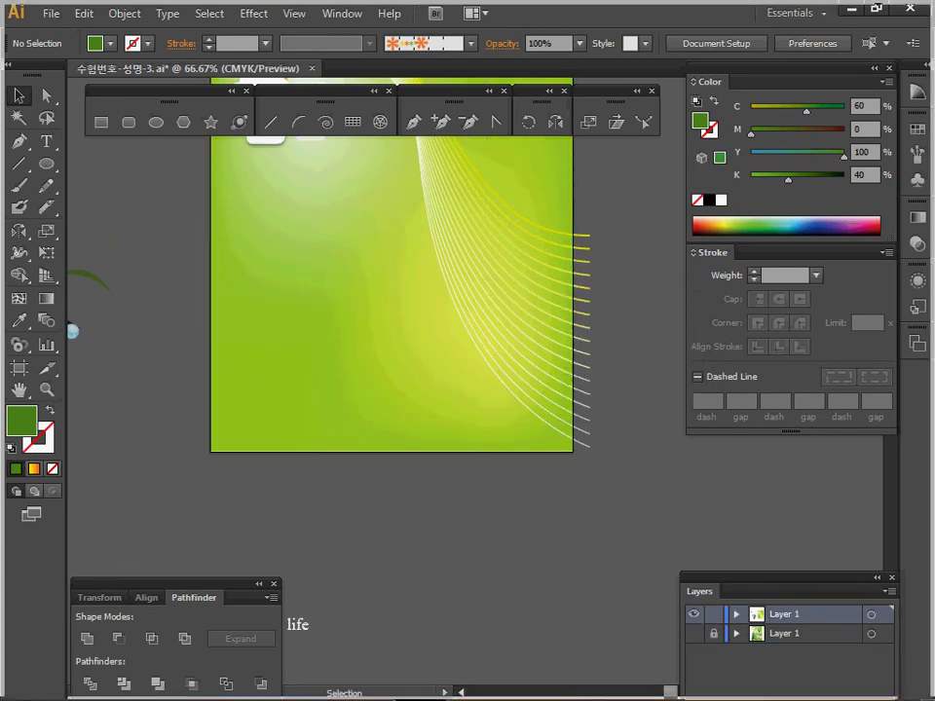
{"action": "key", "text": "ctrl+v"}
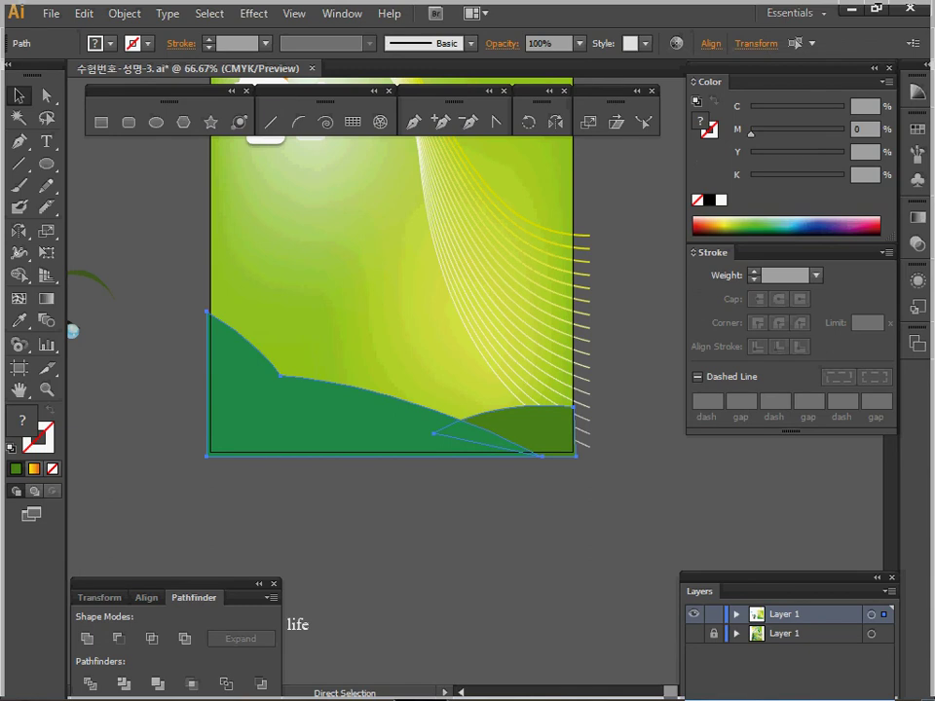
{"action": "key", "text": "ctrl+s"}
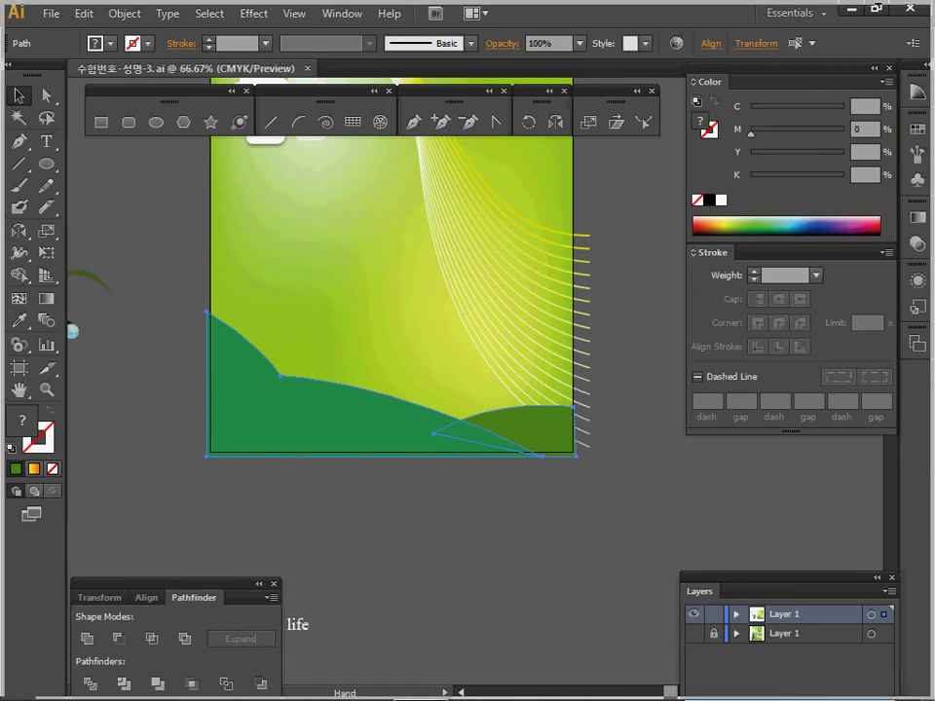
- Examine the stem path of the reference plant beside the poster, including its stroke colour and weight
{"action": "left_click_drag", "start_coordinate": [322, 292], "coordinate": [560, 292]}
{"action": "left_click", "coordinate": [344, 357], "text": "ctrl"}
{"action": "left_click_drag", "start_coordinate": [345, 357], "coordinate": [405, 414]}
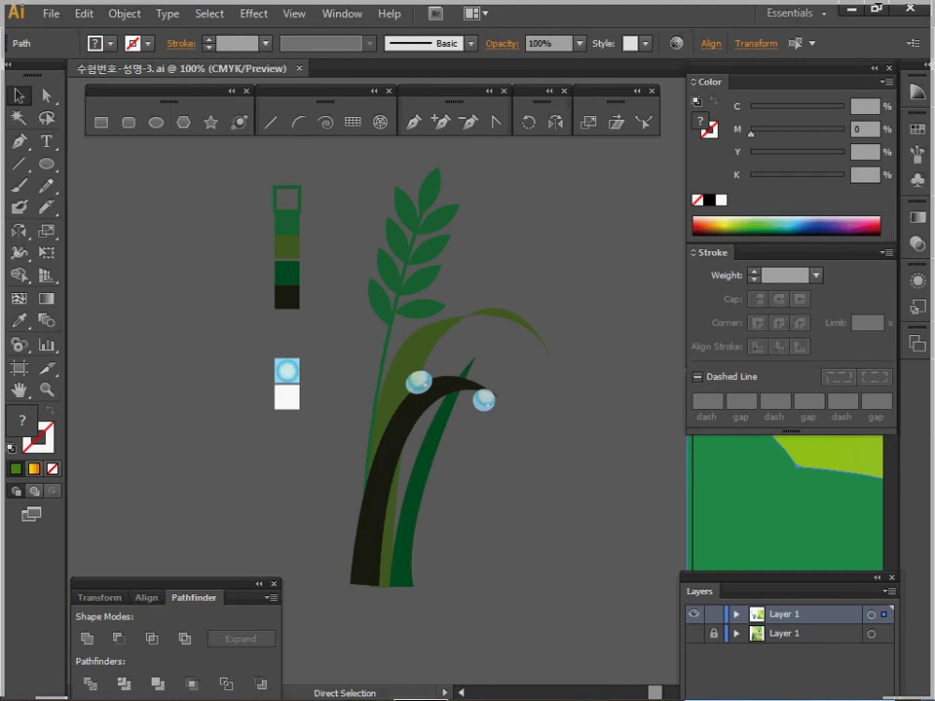
{"action": "key", "text": "ctrl+shift+a"}
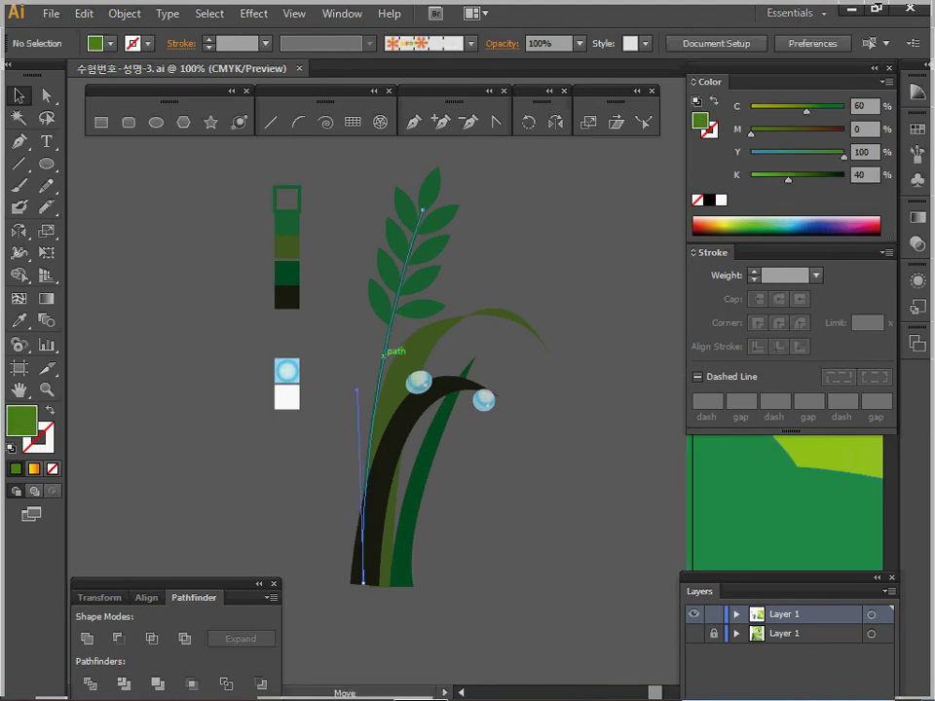
{"action": "left_click", "coordinate": [383, 355]}
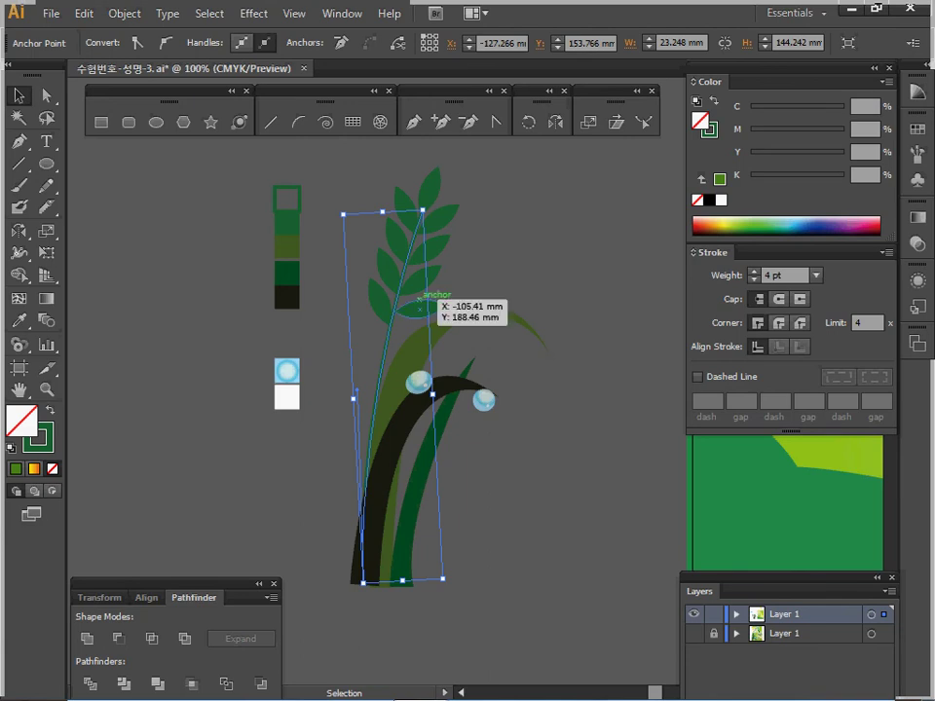
{"action": "left_click_drag", "start_coordinate": [213, 205], "coordinate": [201, 232]}
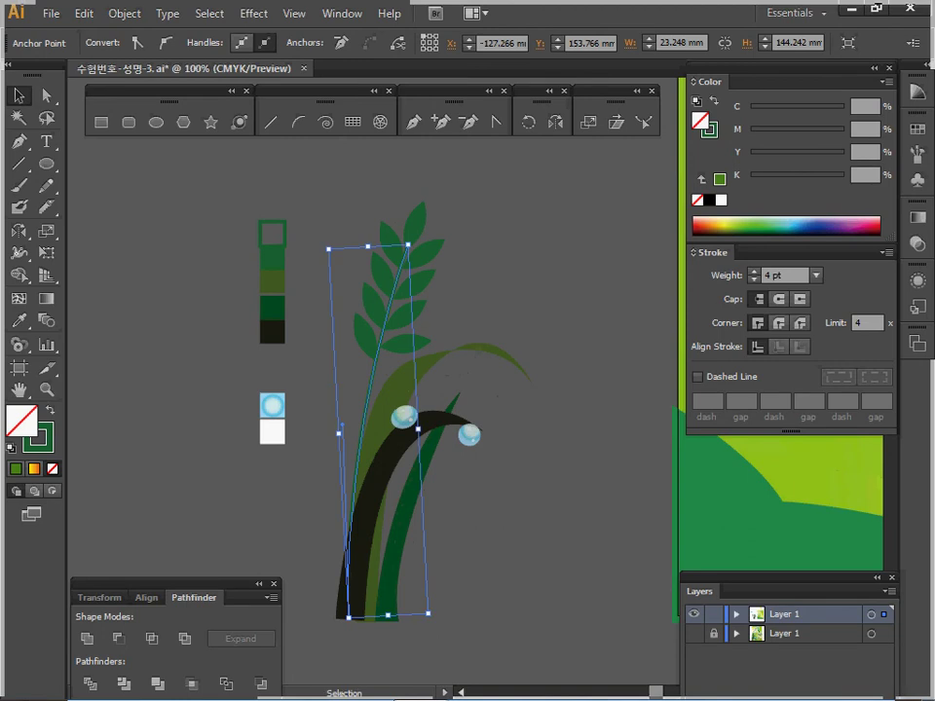
{"action": "key", "text": "x"}
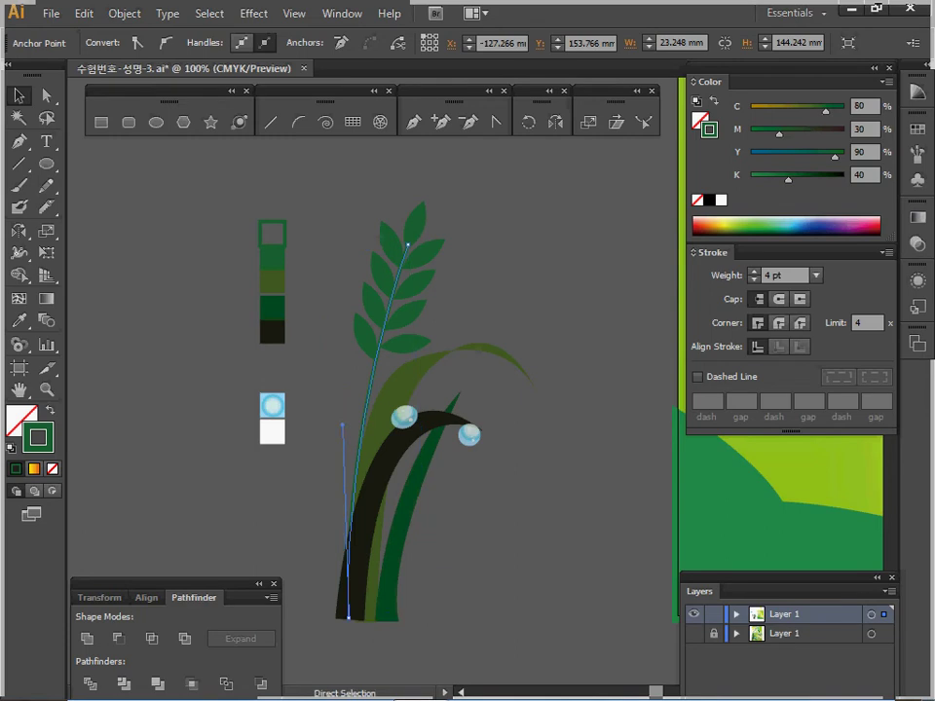
{"action": "key", "text": "ctrl+shift+a"}
- Draw a narrow vertical ellipse in the plant's leaf green and convert its upper and lower anchors to corner points
{"action": "left_click", "coordinate": [430, 272], "text": "ctrl"}
{"action": "left_click_drag", "start_coordinate": [461, 364], "coordinate": [314, 270]}
{"action": "left_click", "coordinate": [309, 215]}
{"action": "key", "text": "ctrl+shift+a"}
{"action": "key", "text": "l"}
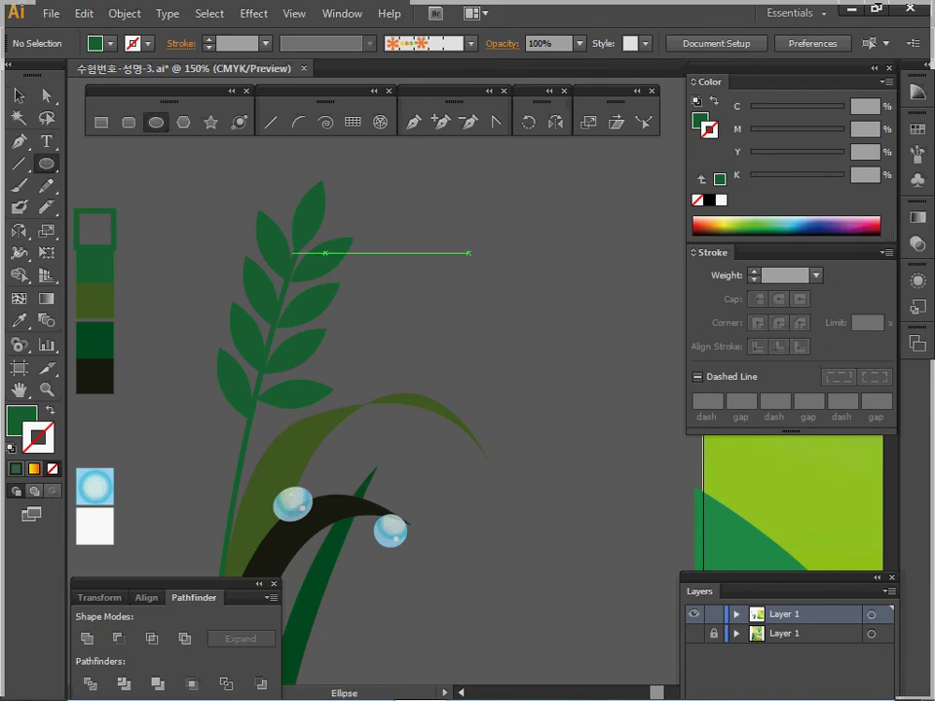
{"action": "left_click_drag", "start_coordinate": [447, 185], "coordinate": [476, 270]}
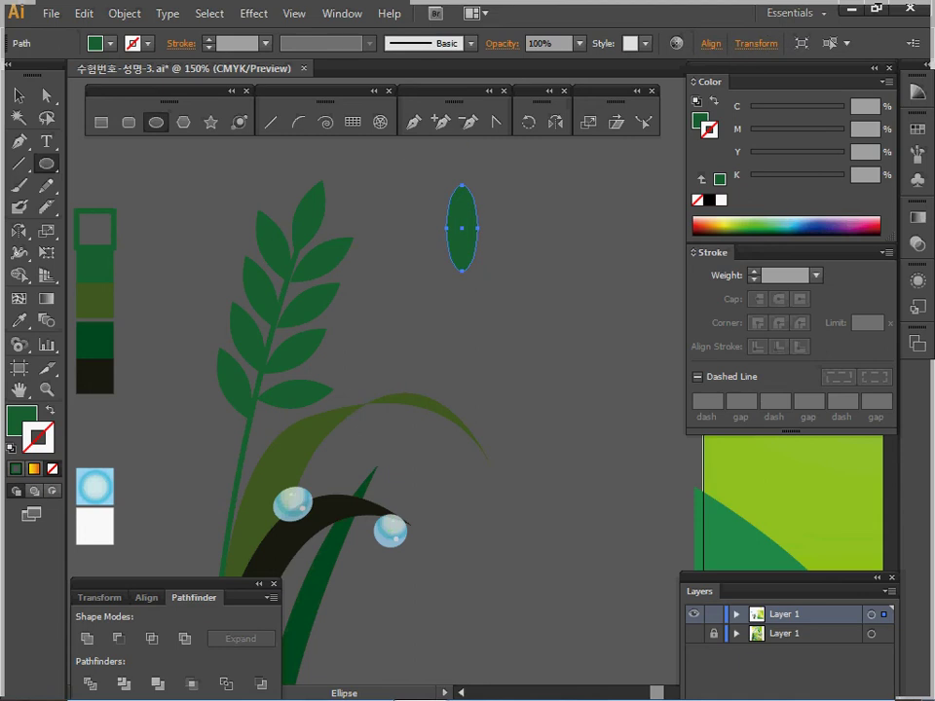
{"action": "key", "text": "shift+c"}
{"action": "left_click", "coordinate": [462, 185]}
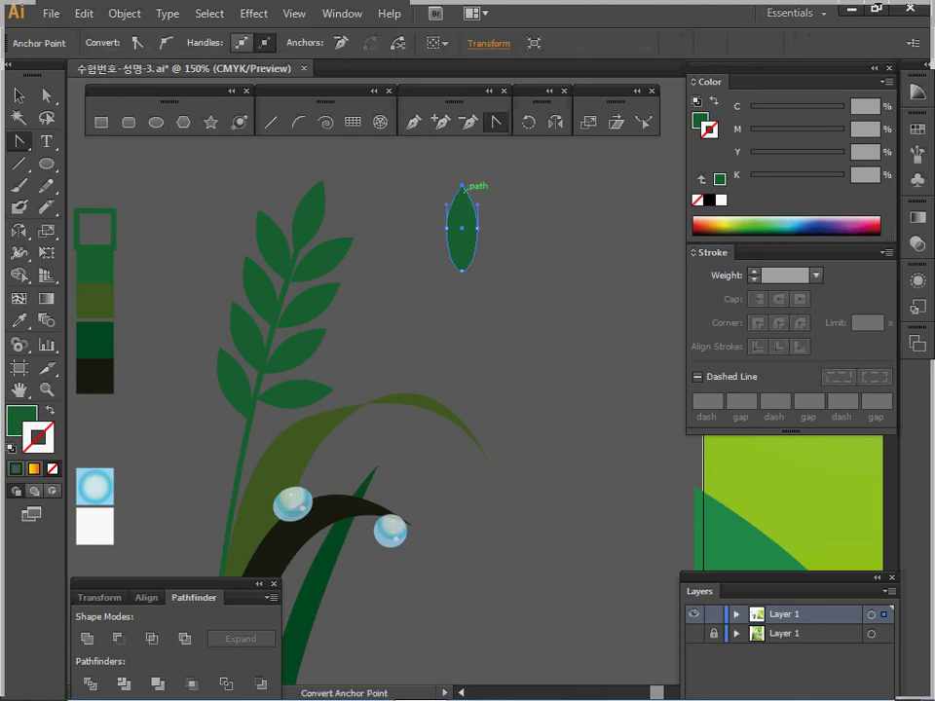
{"action": "left_click", "coordinate": [462, 271]}
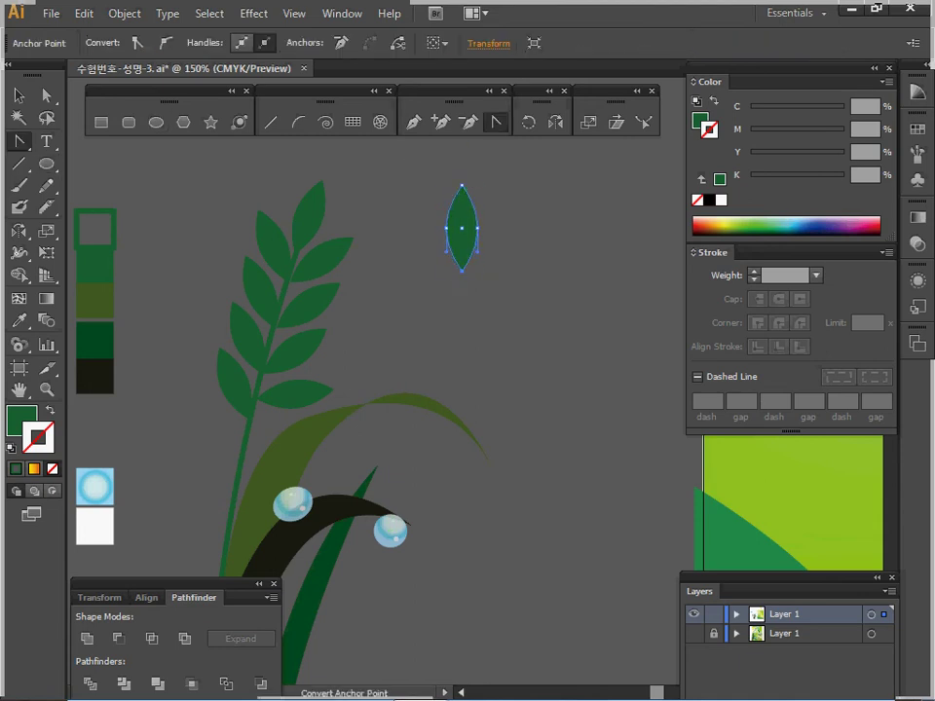
- Move the leaf away from the plant and tilt it slightly clockwise, and place a counterclockwise-tilted copy on its left
{"action": "left_click", "coordinate": [516, 261], "text": "ctrl"}
{"action": "left_click_drag", "start_coordinate": [470, 240], "coordinate": [568, 247]}
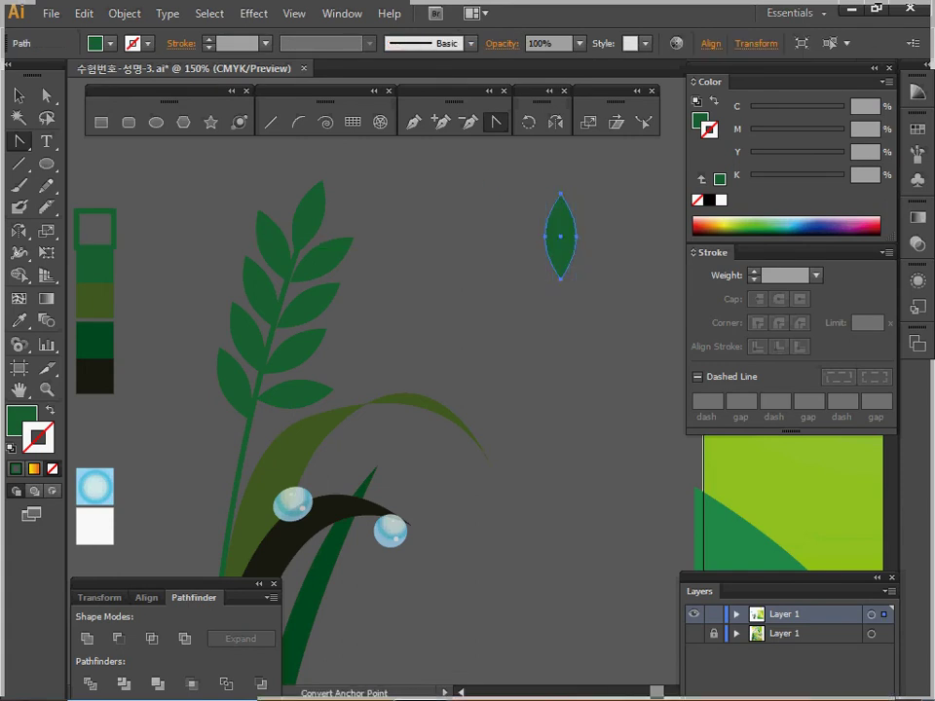
{"action": "left_click_drag", "start_coordinate": [577, 193], "coordinate": [586, 194]}
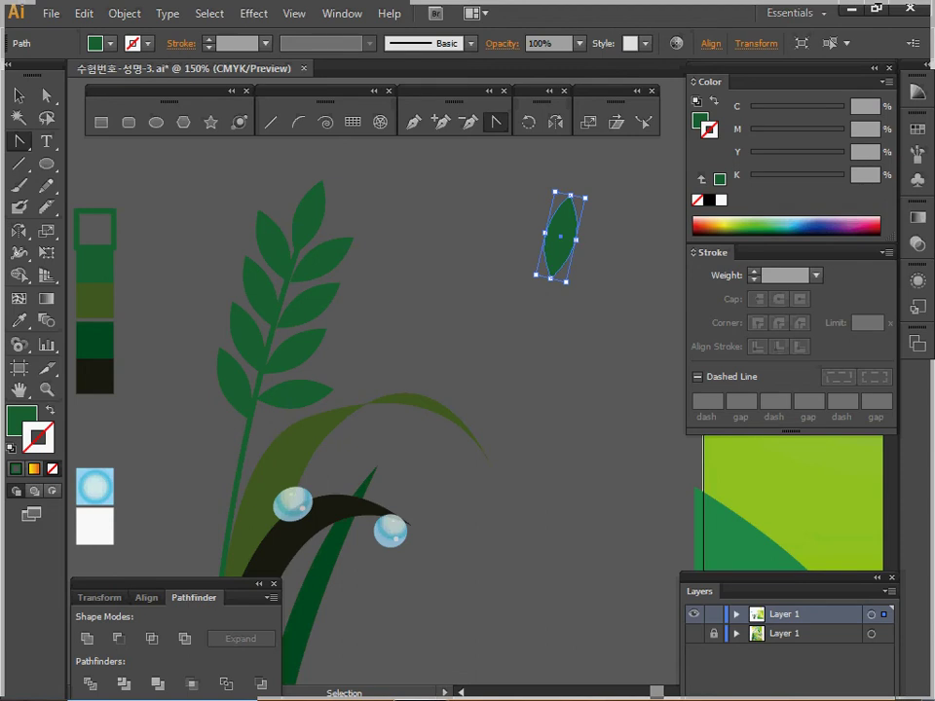
{"action": "left_click_drag", "start_coordinate": [560, 237], "coordinate": [507, 280]}
{"action": "left_click_drag", "start_coordinate": [545, 234], "coordinate": [502, 234]}
{"action": "mouse_move", "coordinate": [520, 281]}
{"action": "left_mouse_down"}
{"action": "mouse_move", "coordinate": [526, 263]}
{"action": "mouse_move", "coordinate": [518, 261]}
{"action": "left_mouse_up"}
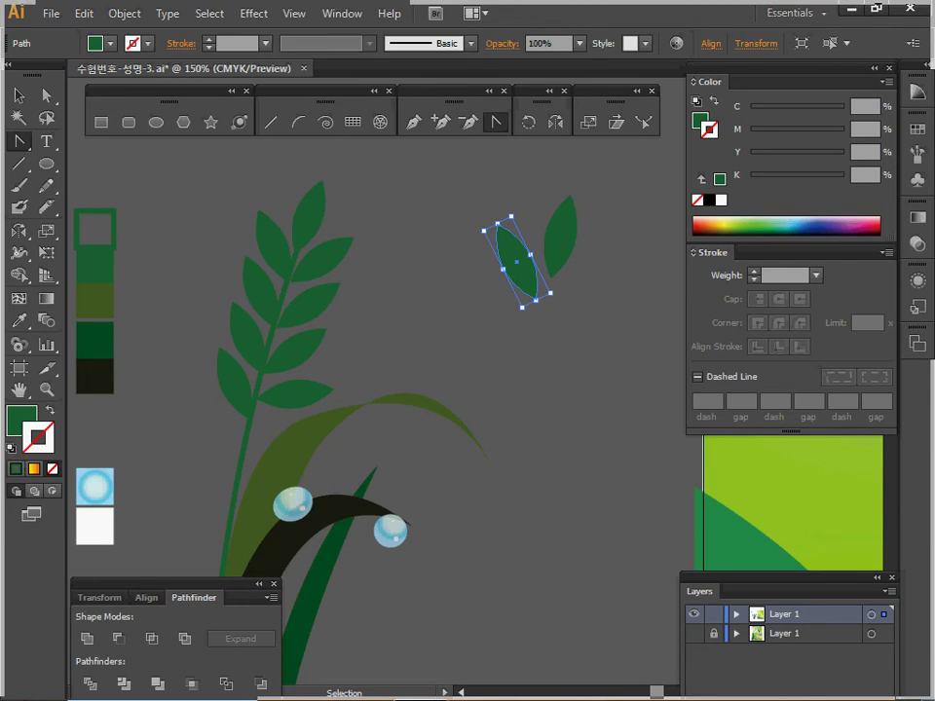
- Duplicate the left-tilted leaf downward and repeat the copy to make a slanted column of four leaves
{"action": "left_click_drag", "start_coordinate": [519, 261], "coordinate": [509, 318]}
{"action": "key", "text": "v"}
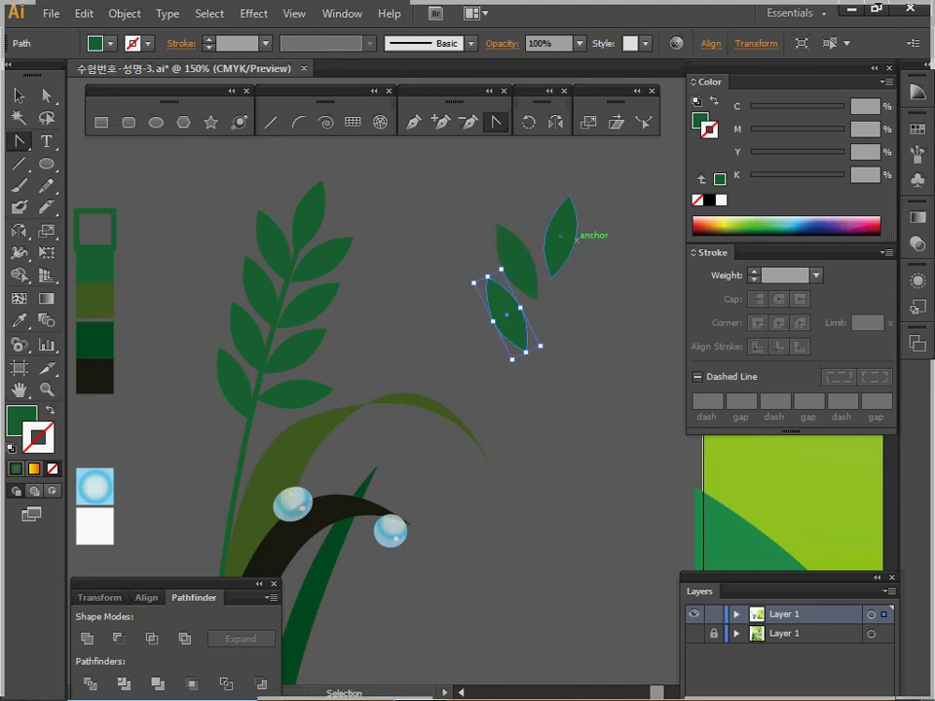
{"action": "key", "text": "ctrl+d"}
{"action": "key", "text": "ctrl+d"}
- Reflect a copy of the four left leaves across to form the right-hand column, using the first leaf's lower tip as origin
{"action": "left_click_drag", "start_coordinate": [484, 209], "coordinate": [502, 399]}
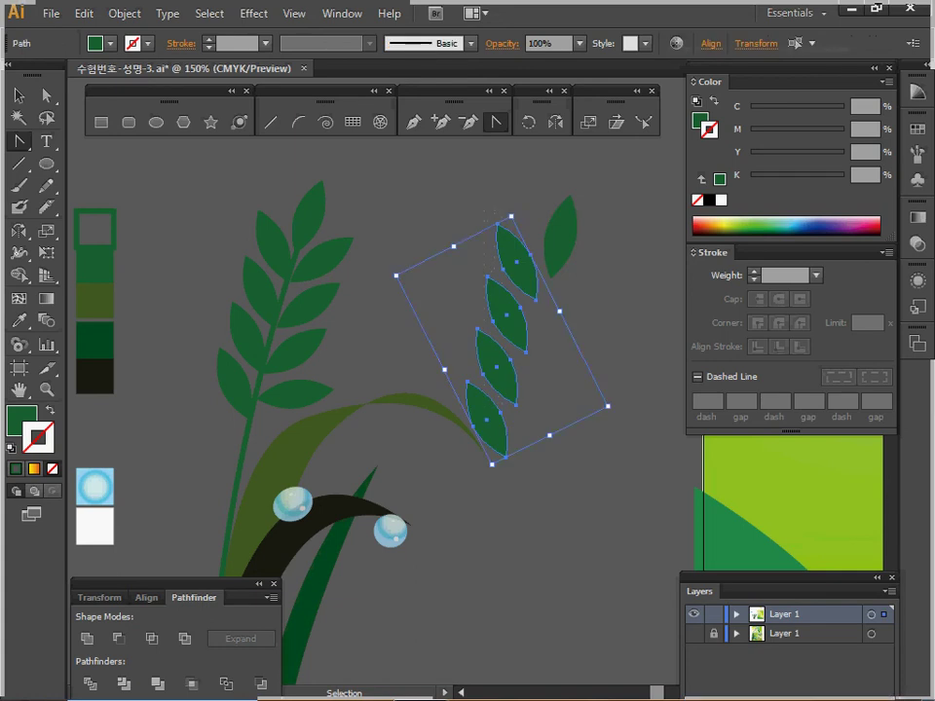
{"action": "key", "text": "shift+c"}
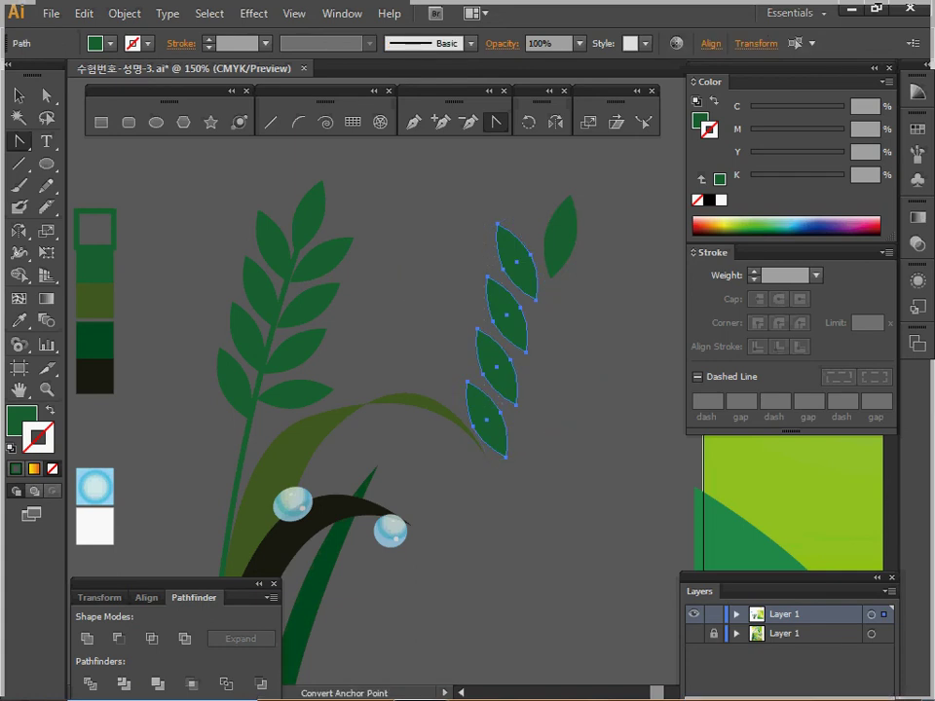
{"action": "left_click", "coordinate": [555, 122]}
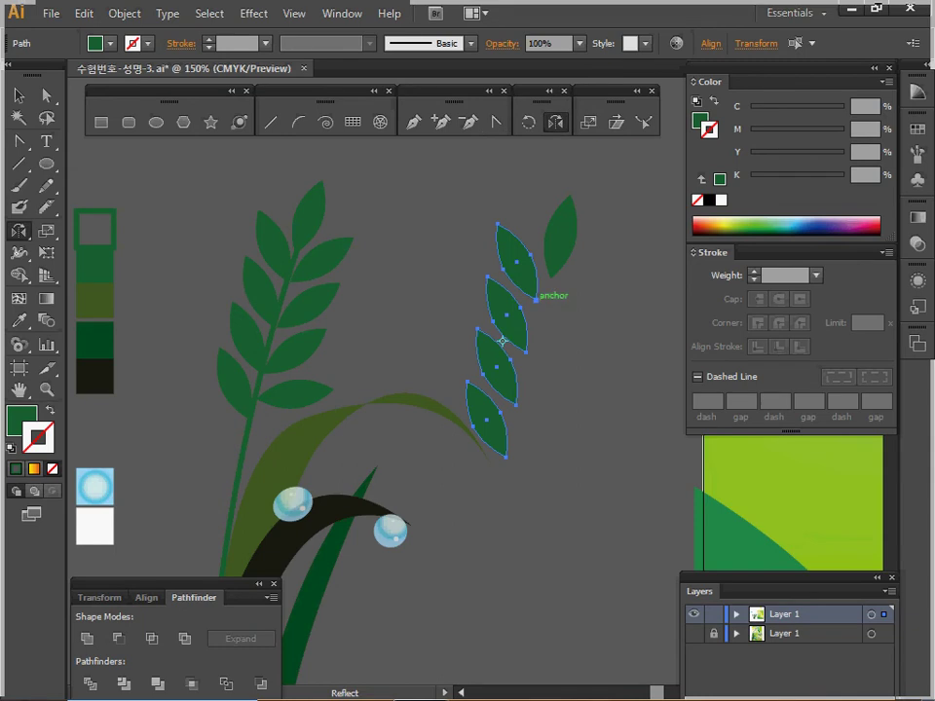
{"action": "left_click", "coordinate": [536, 300]}
{"action": "left_click_drag", "start_coordinate": [536, 299], "coordinate": [577, 311]}
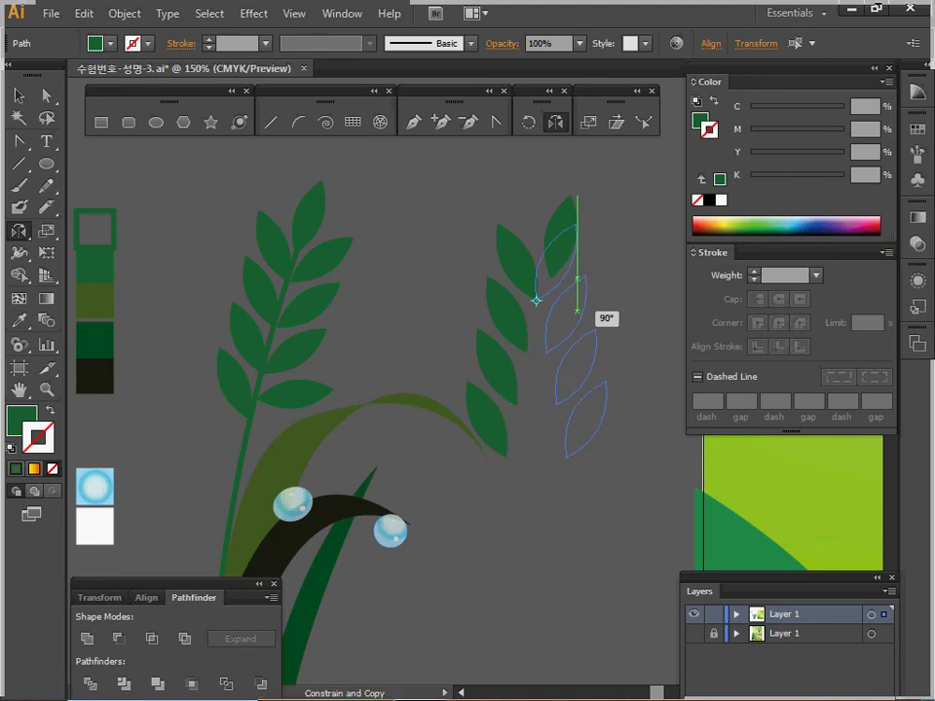
{"action": "left_click_drag", "start_coordinate": [578, 311], "coordinate": [577, 310]}
- Move the single top leaf up and to the left, and rotate the lowest right leaf closer to horizontal
{"action": "key", "text": "v"}
{"action": "left_click", "coordinate": [620, 230], "text": "ctrl"}
{"action": "left_click_drag", "start_coordinate": [564, 235], "coordinate": [555, 222]}
{"action": "left_click", "coordinate": [615, 220], "text": "ctrl"}
{"action": "left_click", "coordinate": [543, 428]}
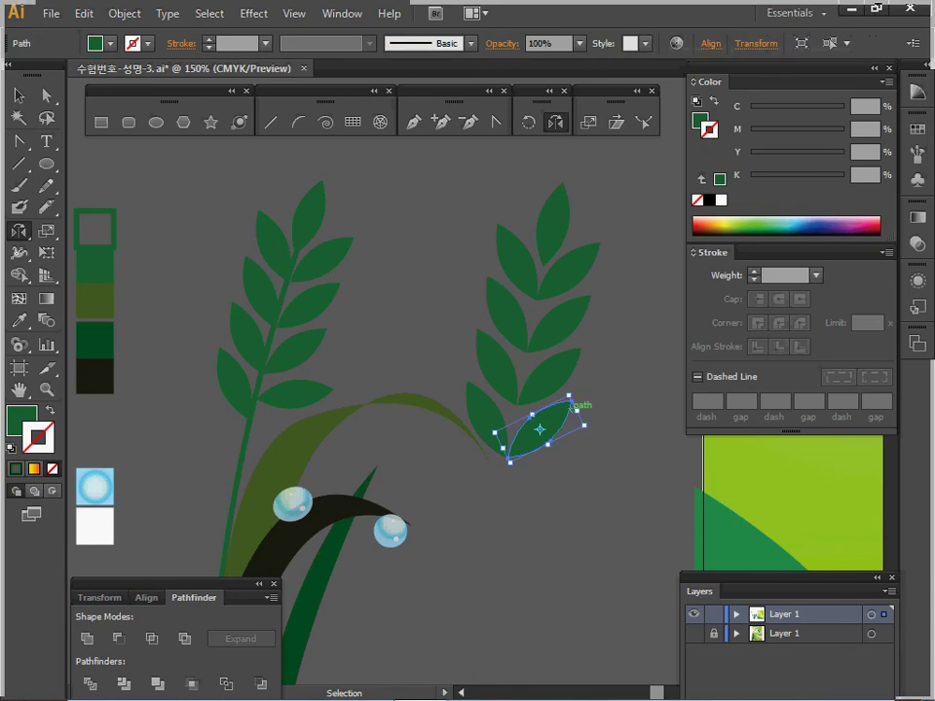
{"action": "left_click_drag", "start_coordinate": [584, 428], "coordinate": [600, 448]}
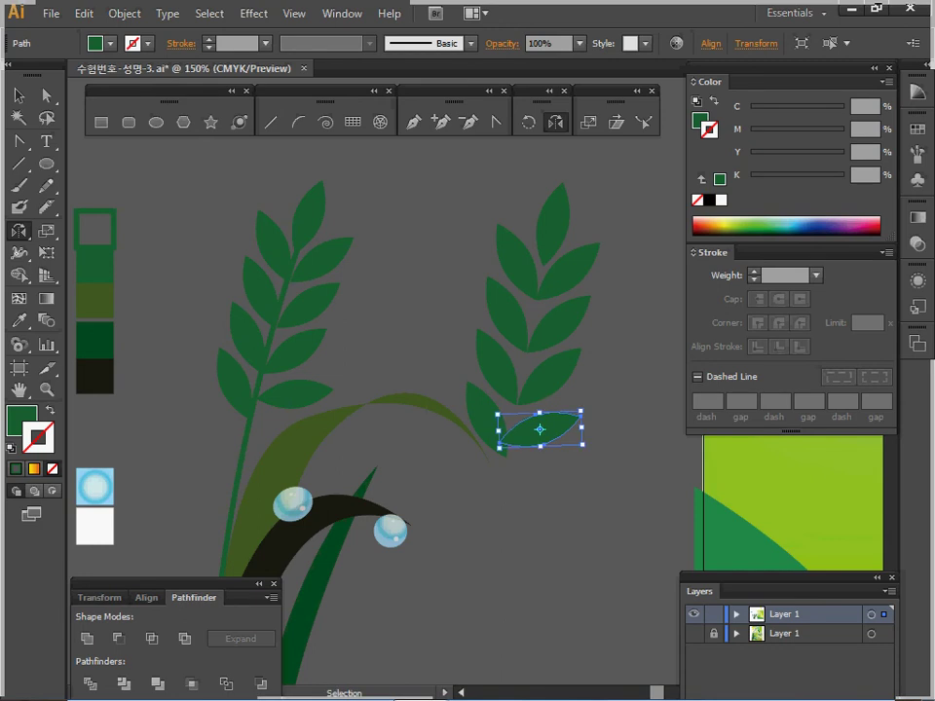
- Delete all the newly made leaves beside the reference plant
{"action": "left_click_drag", "start_coordinate": [494, 205], "coordinate": [570, 428]}
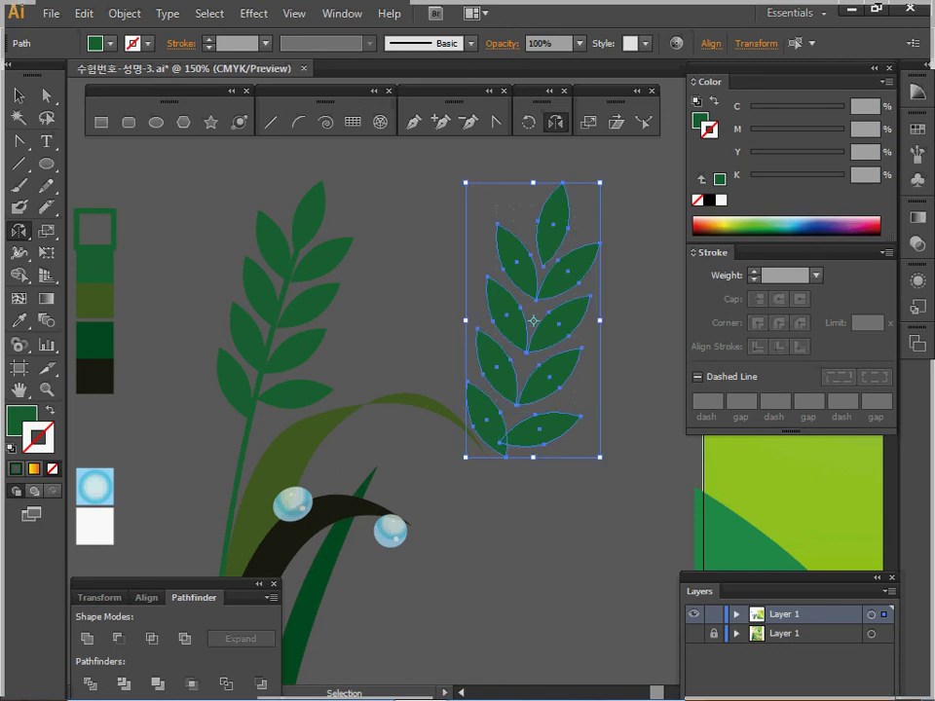
{"action": "key", "text": "Delete"}
- Draw the first edge of an arching grass blade with the Pen tool, unfilled and stroked in the reference blade's olive green
{"action": "left_click_drag", "start_coordinate": [425, 484], "coordinate": [266, 303]}
{"action": "left_click", "coordinate": [439, 375], "text": "ctrl+alt"}
{"action": "left_click", "coordinate": [304, 312], "text": "ctrl"}
{"action": "left_click", "coordinate": [335, 342], "text": "ctrl"}
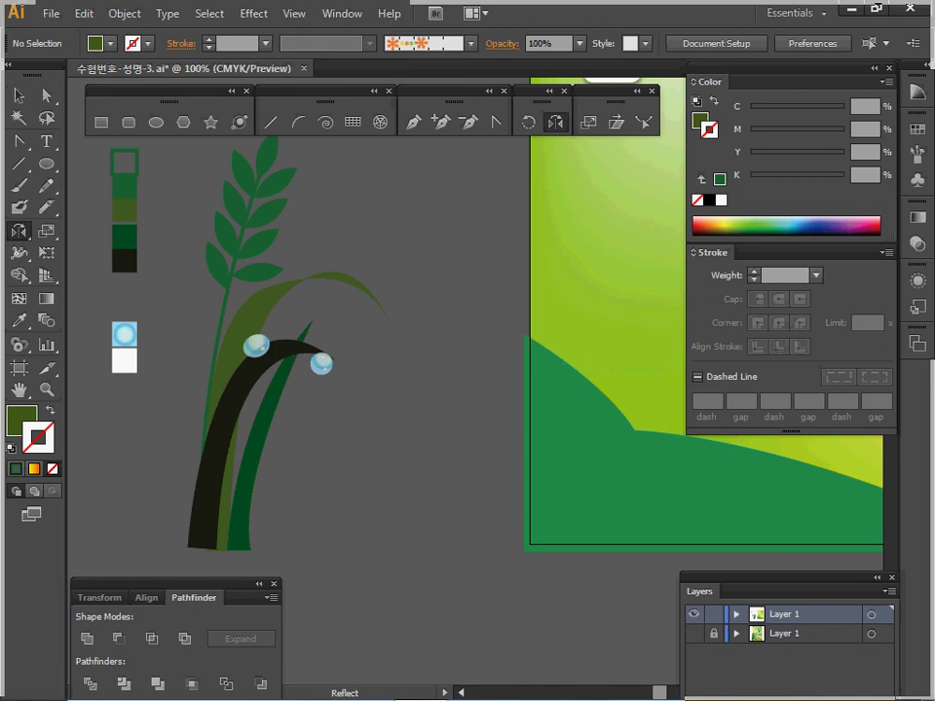
{"action": "key", "text": "p"}
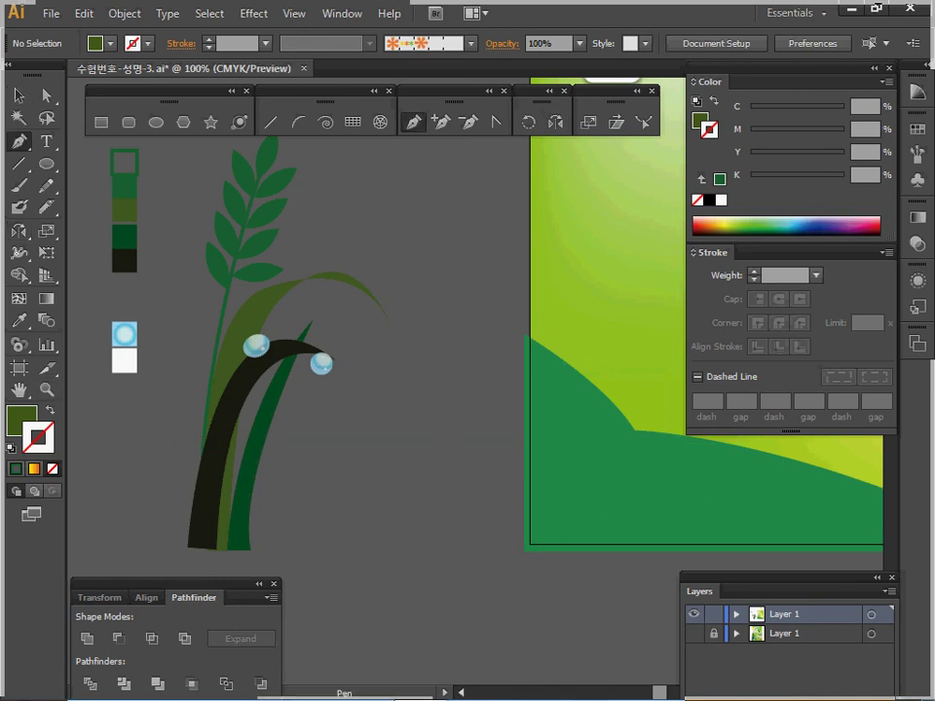
{"action": "key", "text": "shift+x"}
{"action": "key", "text": "x"}
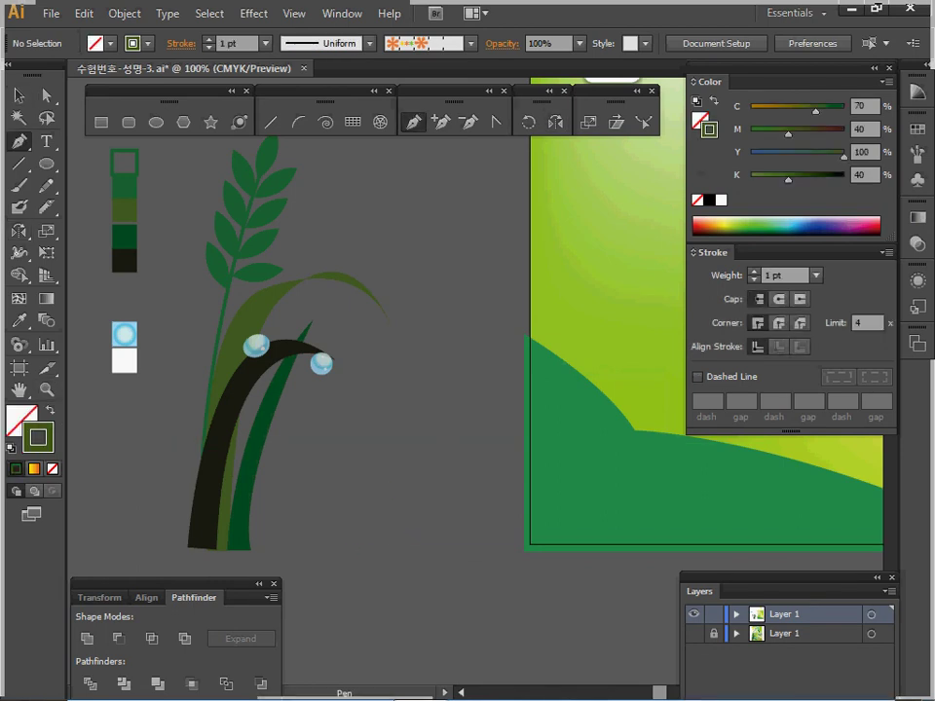
{"action": "left_click", "coordinate": [350, 552]}
{"action": "left_click_drag", "start_coordinate": [398, 334], "coordinate": [447, 281]}
{"action": "left_click_drag", "start_coordinate": [508, 329], "coordinate": [532, 351]}
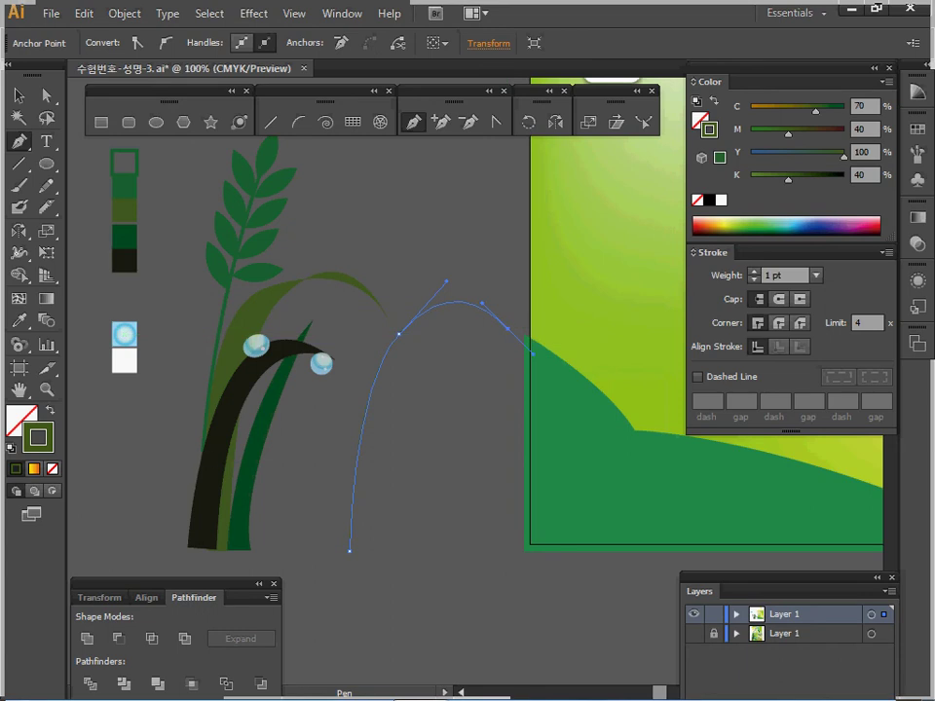
- Set the blade path's stroke to black and remove the outgoing direction handle at its tip
{"action": "left_click", "coordinate": [709, 200]}
{"action": "left_click", "coordinate": [508, 403], "text": "ctrl"}
{"action": "left_click_drag", "start_coordinate": [509, 403], "coordinate": [611, 433]}
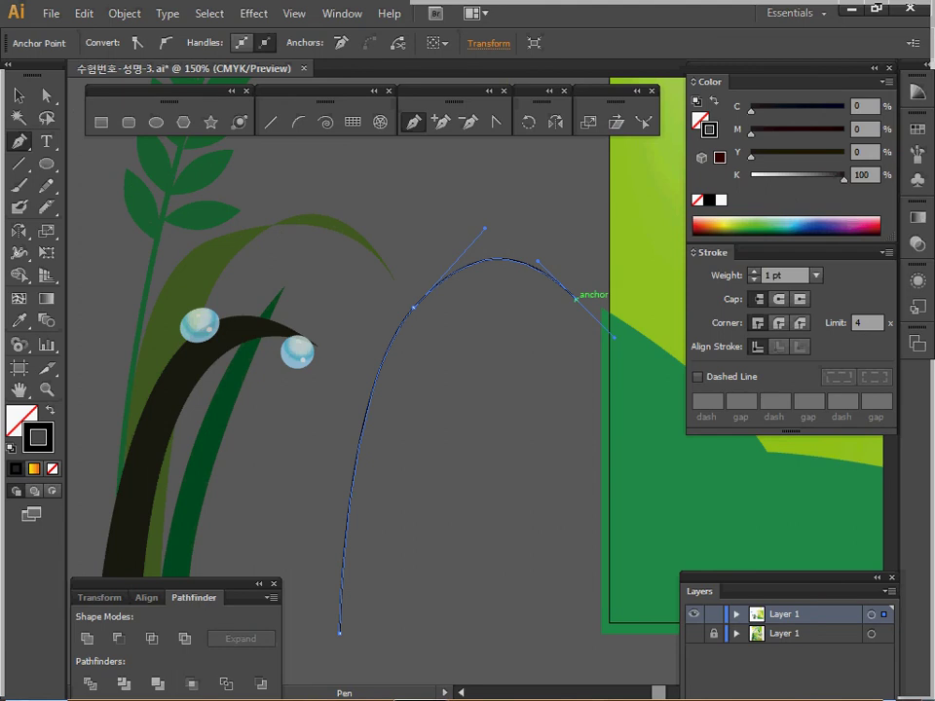
{"action": "left_click", "coordinate": [576, 299]}
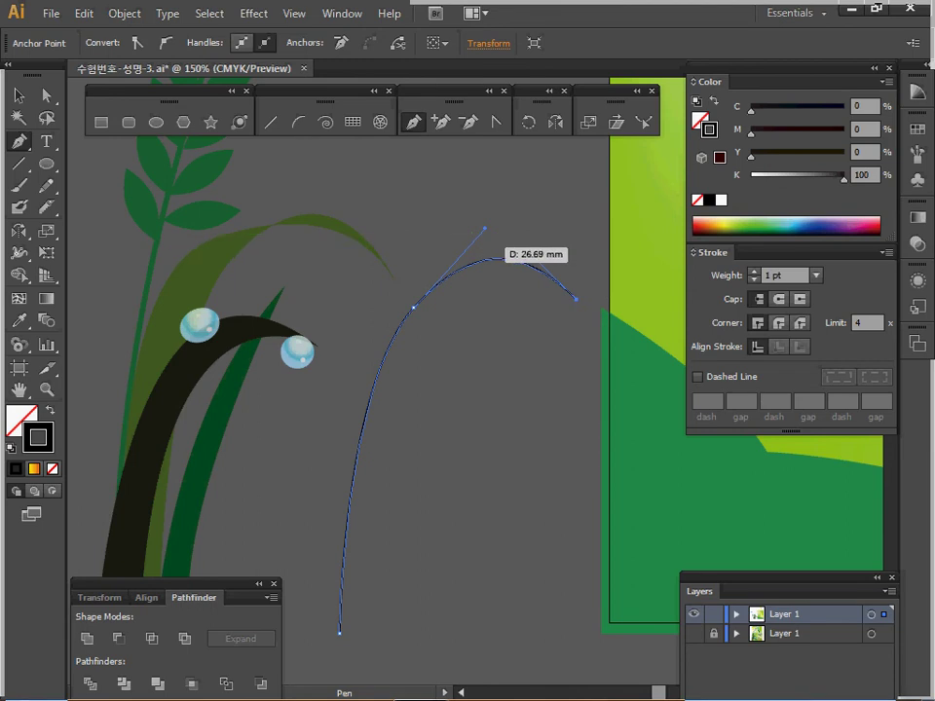
{"action": "left_click_drag", "start_coordinate": [483, 246], "coordinate": [379, 282]}
{"action": "key", "text": "ctrl+z"}
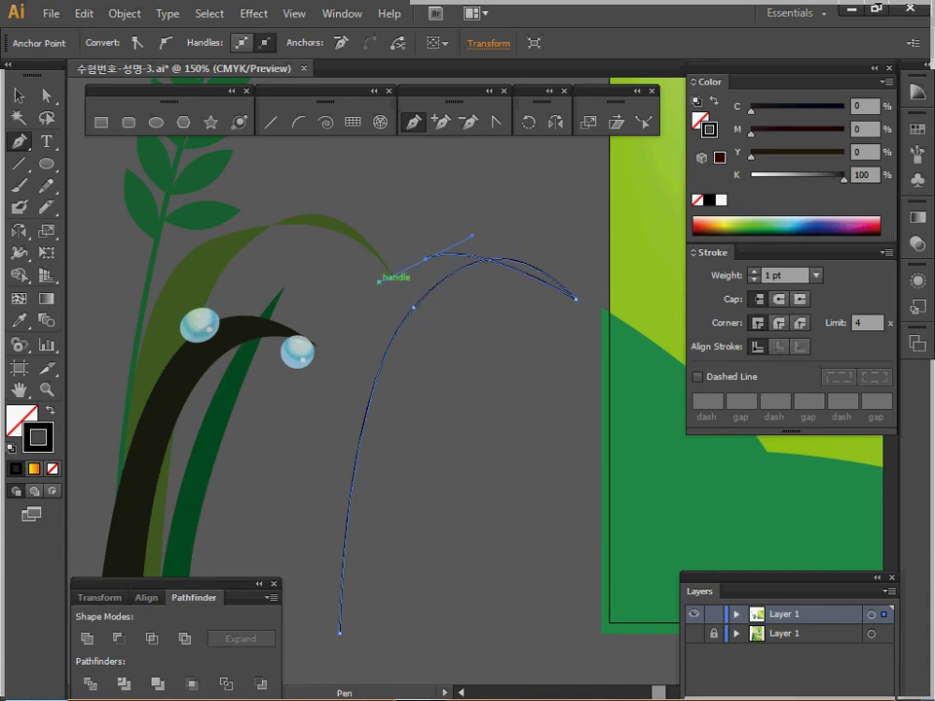
{"action": "left_click_drag", "start_coordinate": [292, 621], "coordinate": [301, 658]}
{"action": "key", "text": "ctrl+z"}
{"action": "left_click", "coordinate": [433, 448], "text": "ctrl+alt"}
{"action": "left_click_drag", "start_coordinate": [438, 429], "coordinate": [398, 366]}
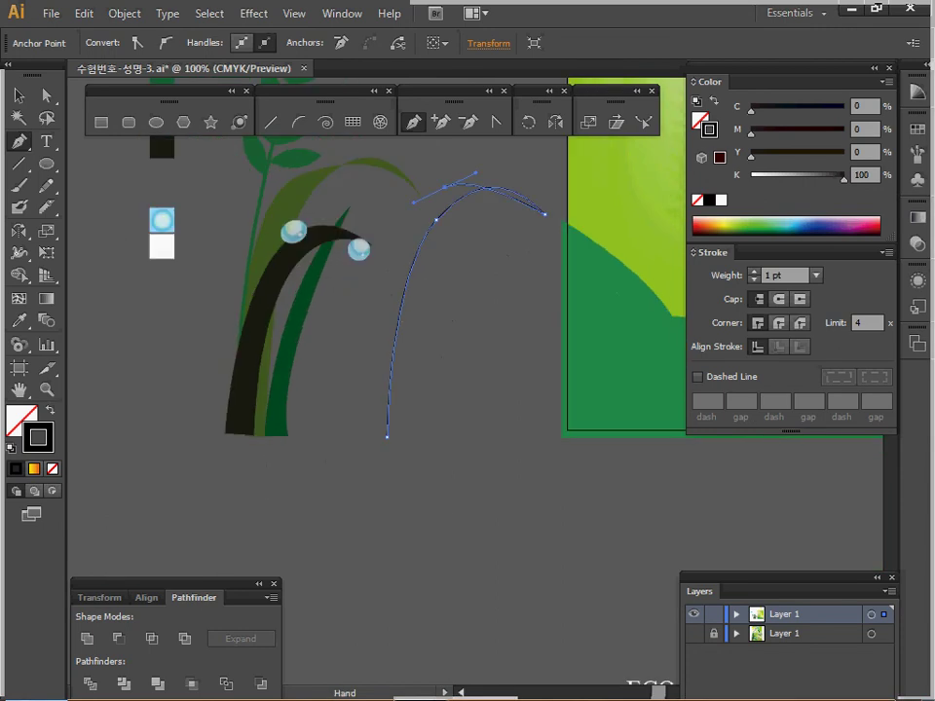
{"action": "key", "text": "ctrl+z"}
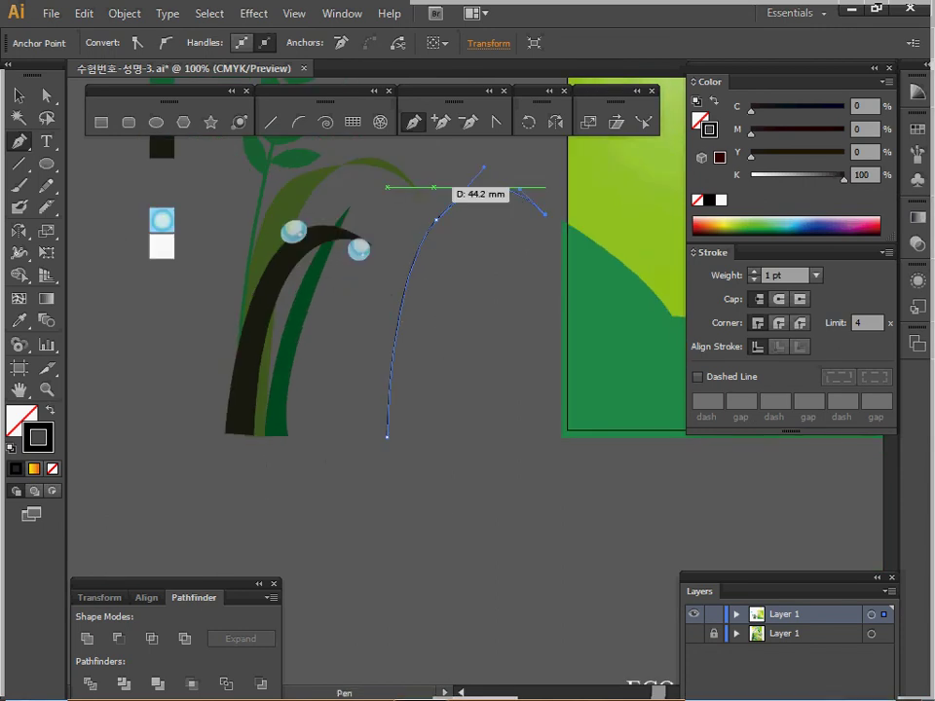
- Close the blade outline with a second edge from the tip back to the base, and adjust its upper bend and tip anchors
{"action": "left_click_drag", "start_coordinate": [432, 193], "coordinate": [356, 548]}
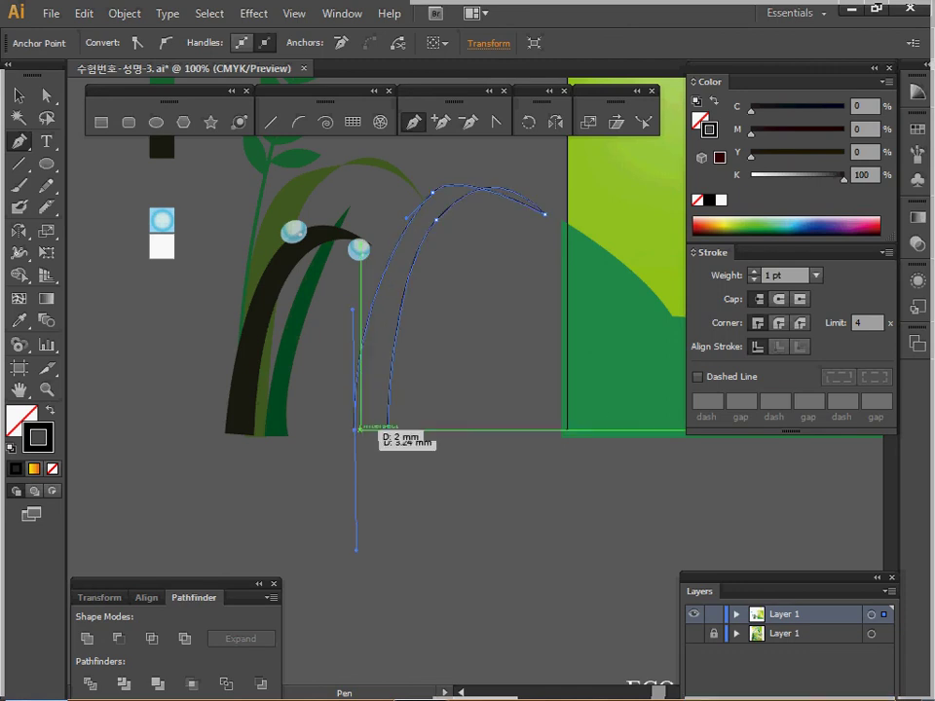
{"action": "mouse_move", "coordinate": [387, 436]}
{"action": "left_mouse_down"}
{"action": "mouse_move", "coordinate": [397, 435]}
{"action": "mouse_move", "coordinate": [388, 437]}
{"action": "left_mouse_up"}
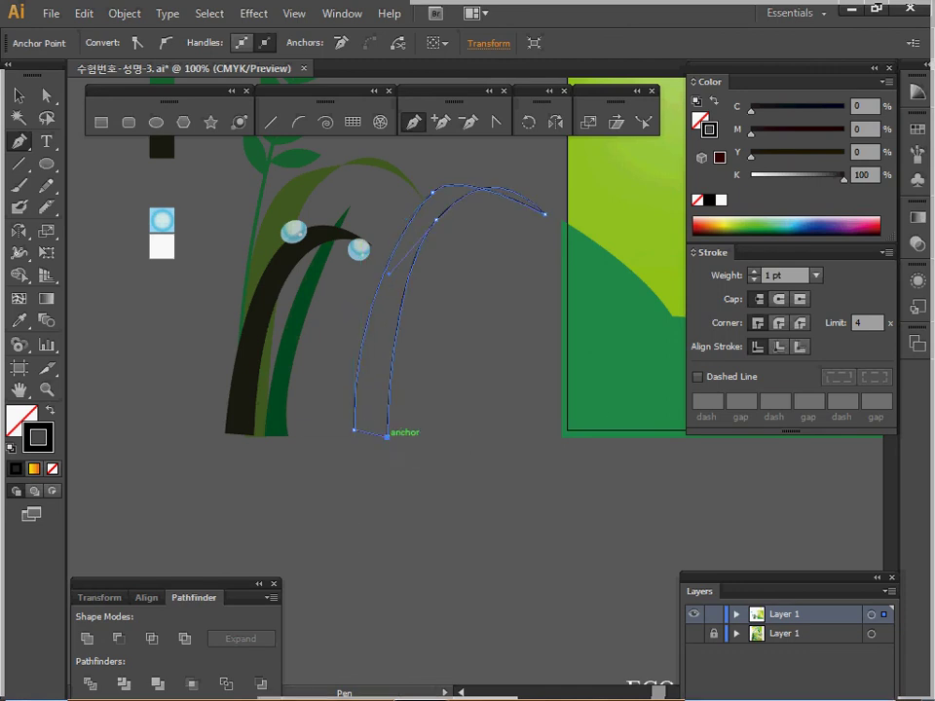
{"action": "left_click", "coordinate": [46, 95]}
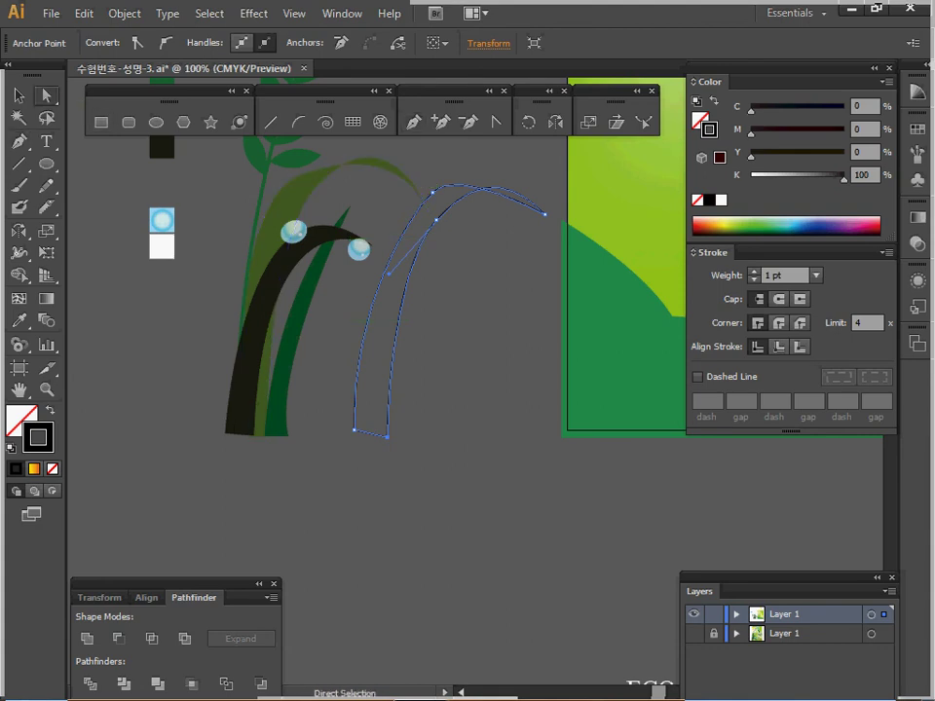
{"action": "left_click_drag", "start_coordinate": [434, 191], "coordinate": [420, 207]}
{"action": "left_click_drag", "start_coordinate": [546, 212], "coordinate": [554, 231]}
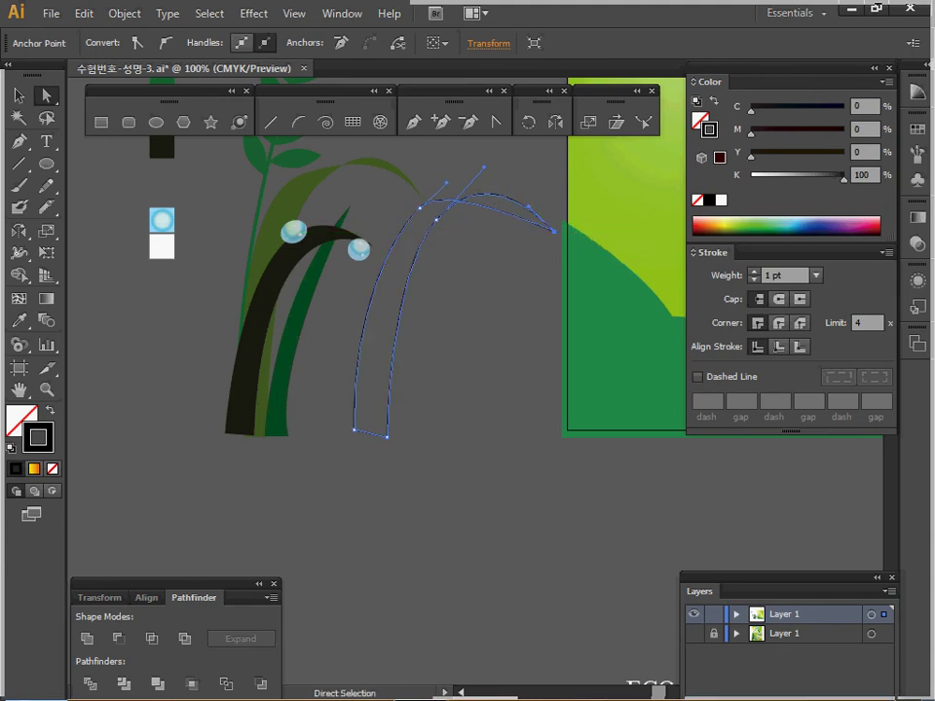
{"action": "left_click_drag", "start_coordinate": [436, 220], "coordinate": [428, 226]}
{"action": "left_click", "coordinate": [518, 206]}
- Apply the reference blade's olive green fill without a stroke to the new blade, and deselect it
{"action": "key", "text": "i"}
{"action": "left_click", "coordinate": [313, 189]}
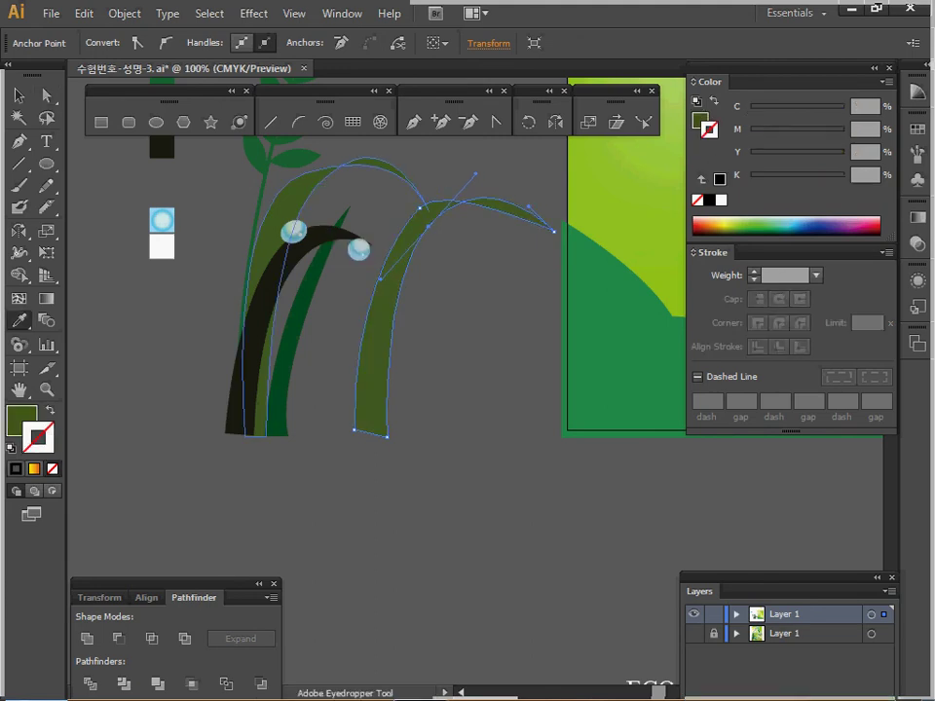
{"action": "left_click", "coordinate": [467, 331], "text": "ctrl"}
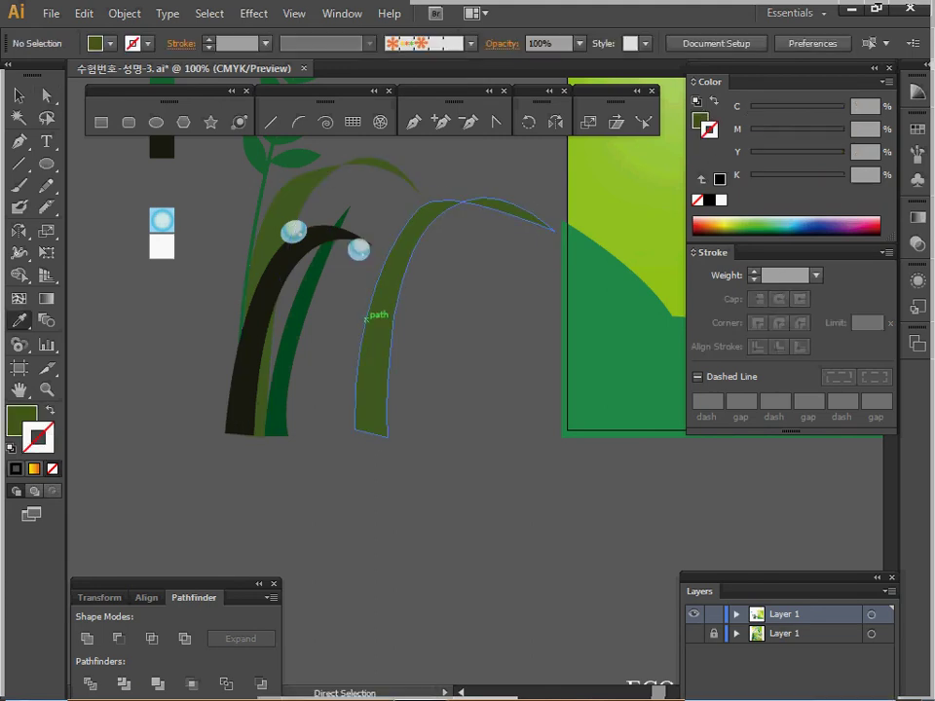
- Delete the newly drawn olive grass blade beside the reference plant
{"action": "left_click", "coordinate": [376, 309], "text": "ctrl"}
{"action": "key", "text": "Delete"}
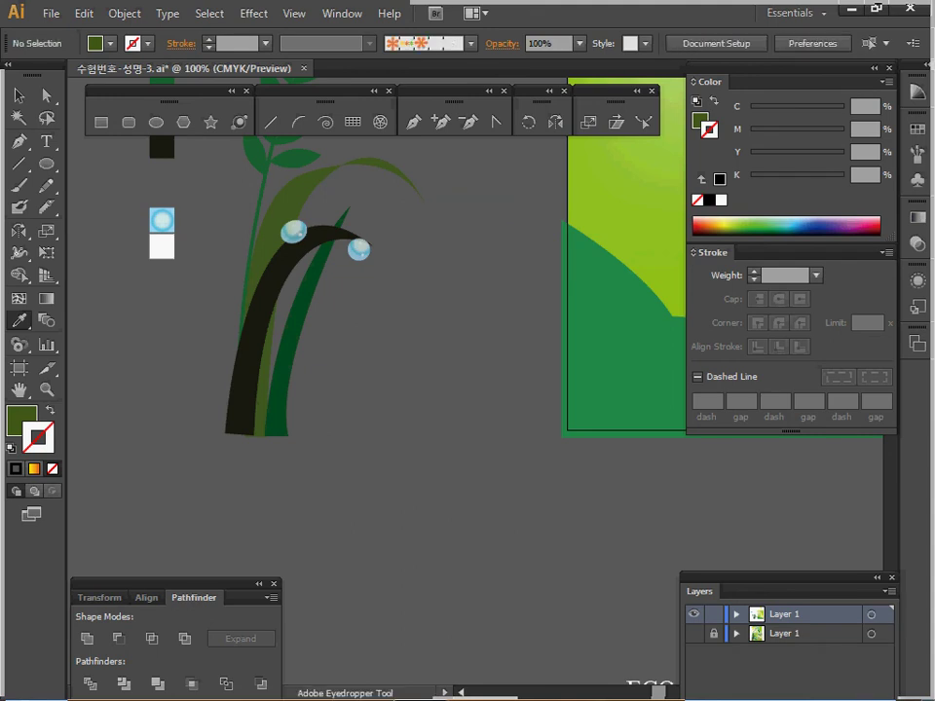
- Draw a small circle between the colour swatches and the plant, and fill it with the blue swatch's radial gradient
{"action": "left_click", "coordinate": [347, 294], "text": "ctrl"}
{"action": "left_click_drag", "start_coordinate": [347, 293], "coordinate": [368, 334]}
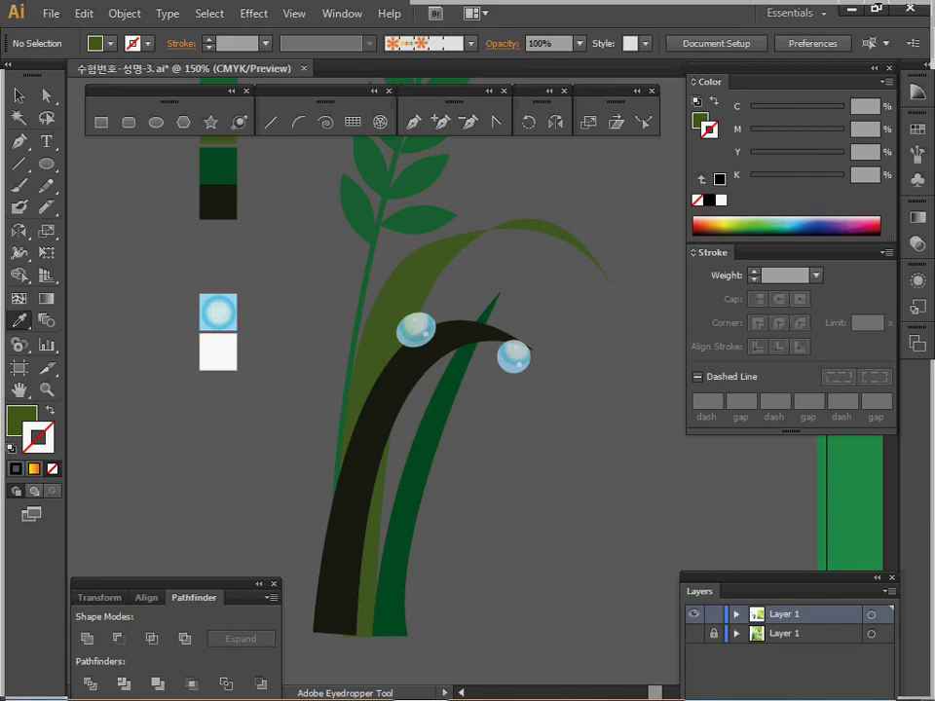
{"action": "left_click", "coordinate": [509, 360], "text": "ctrl"}
{"action": "left_click_drag", "start_coordinate": [510, 359], "coordinate": [606, 289]}
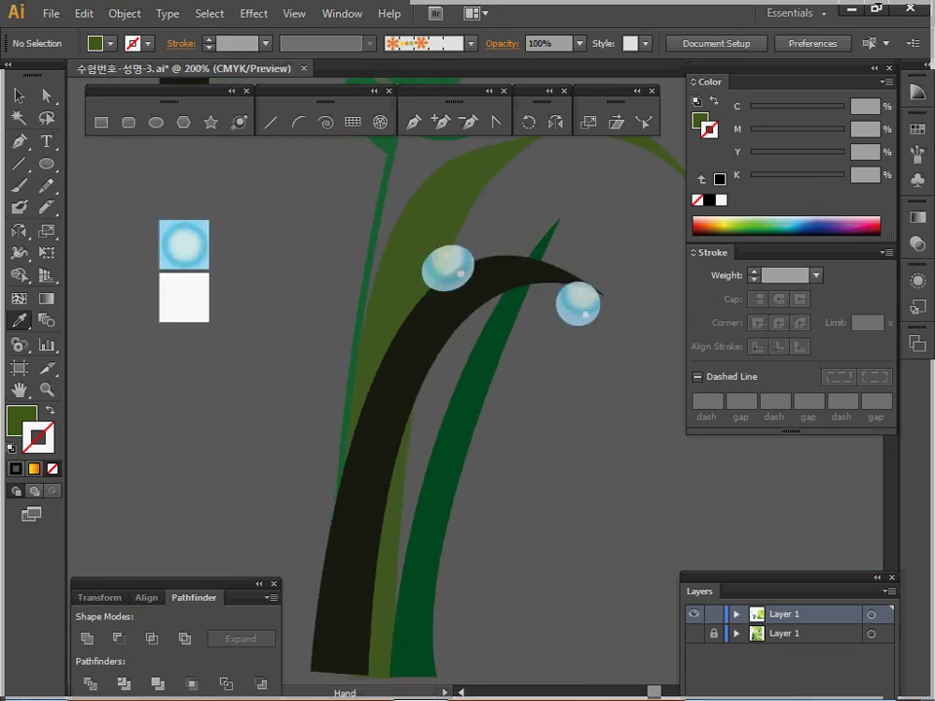
{"action": "key", "text": "l"}
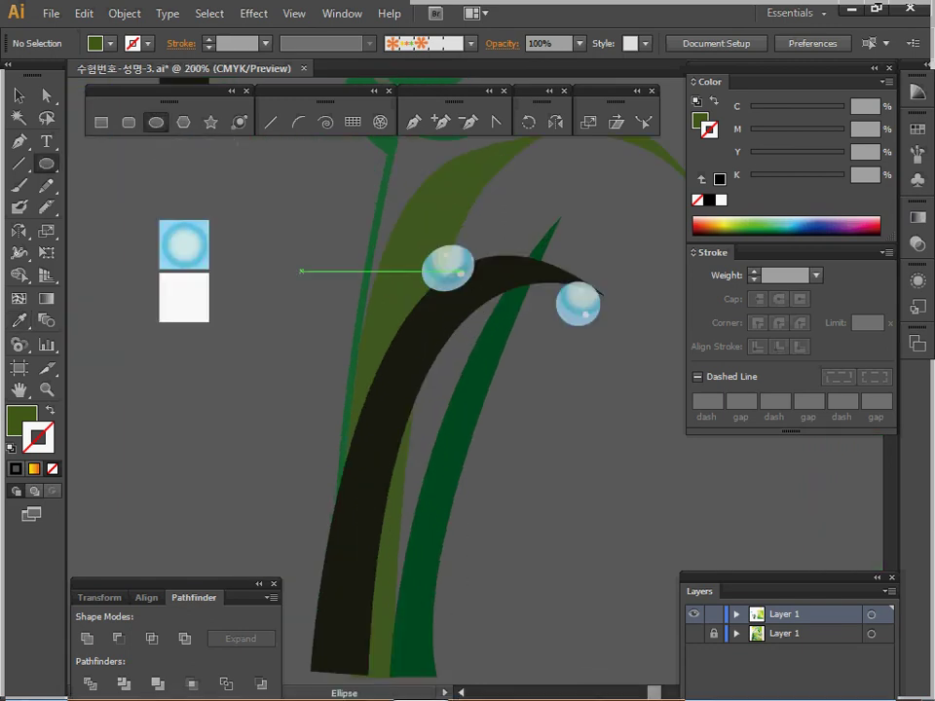
{"action": "left_click_drag", "start_coordinate": [268, 274], "coordinate": [311, 313]}
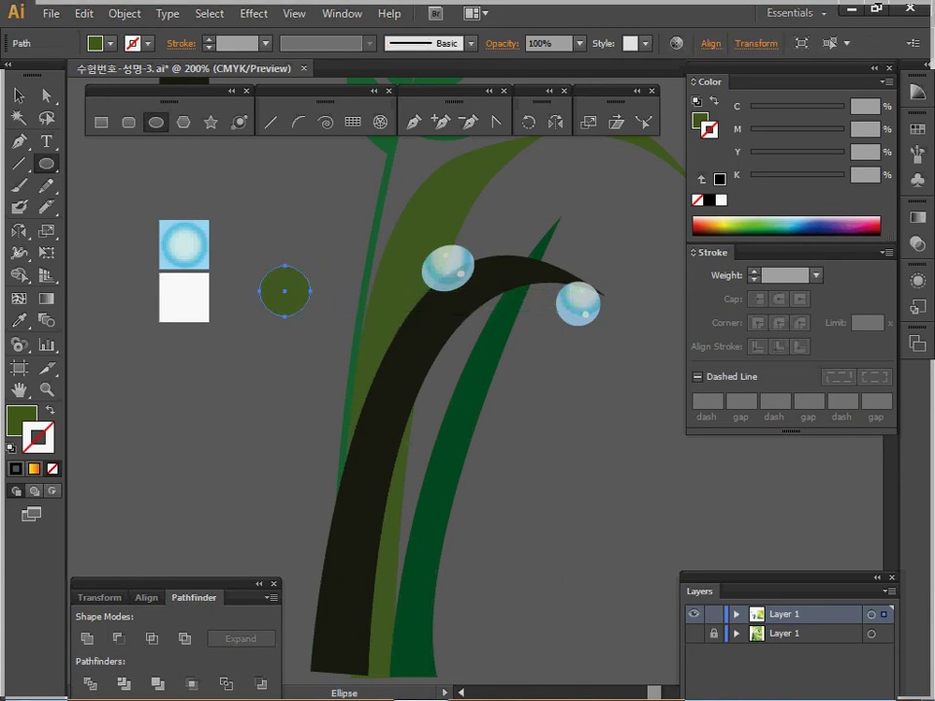
{"action": "key", "text": "i"}
{"action": "left_click", "coordinate": [184, 243]}
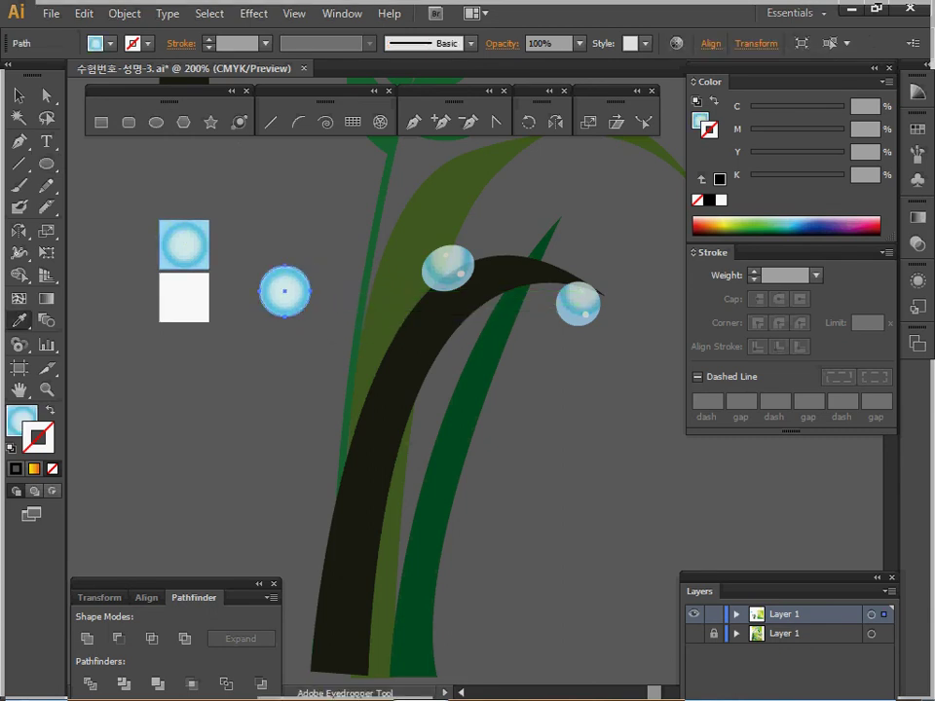
- Examine the circle's gradient type and the CMYK colour and location of each of its colour stops
{"action": "left_click", "coordinate": [917, 217]}
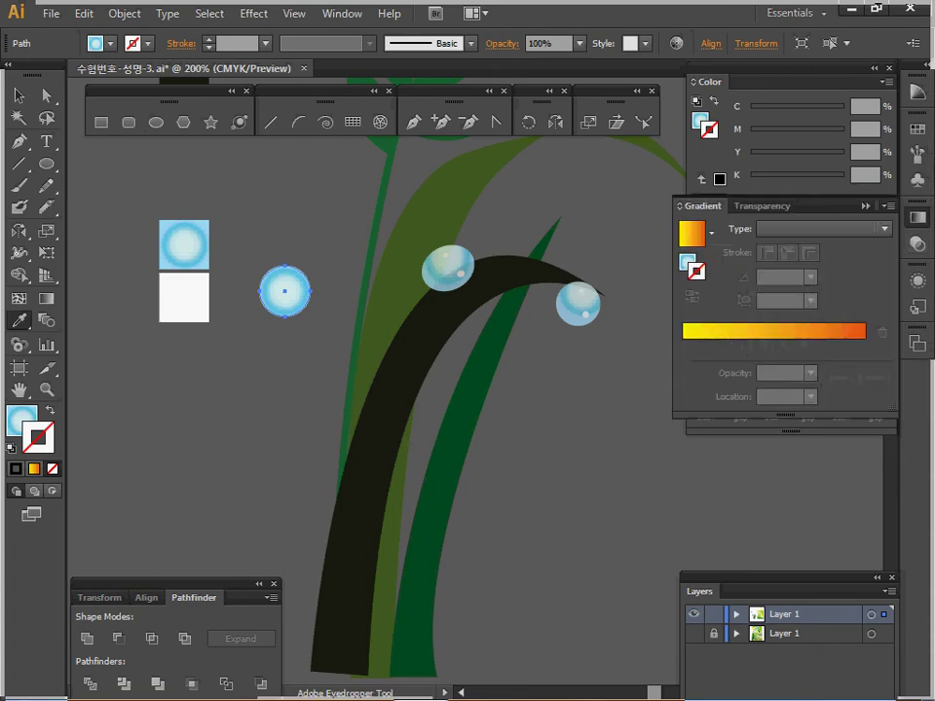
{"action": "left_click", "coordinate": [689, 261]}
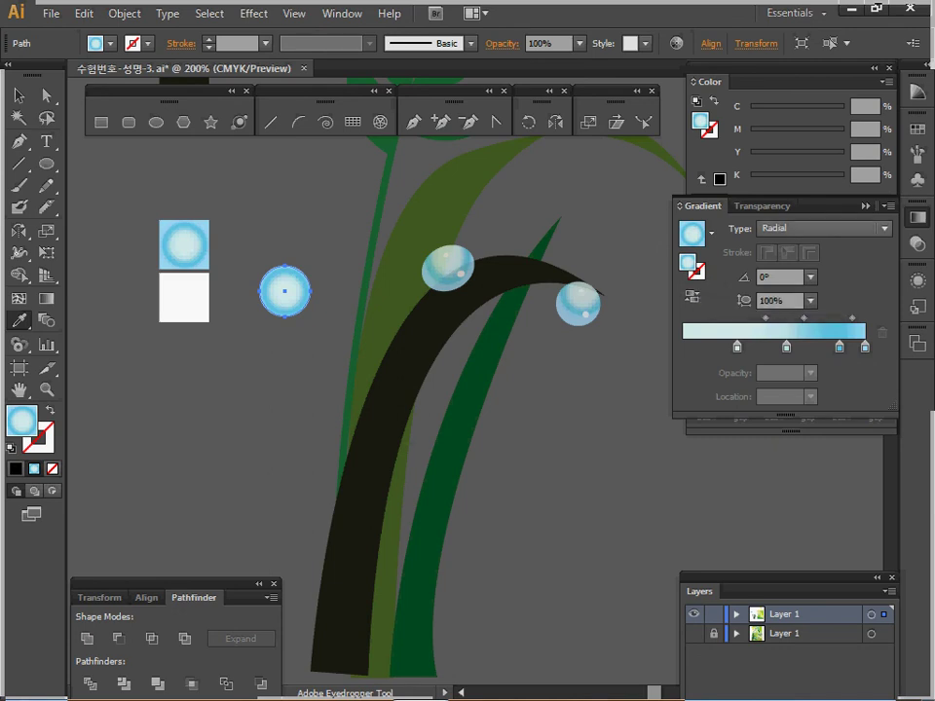
{"action": "left_click", "coordinate": [884, 228]}
{"action": "left_click", "coordinate": [883, 229]}
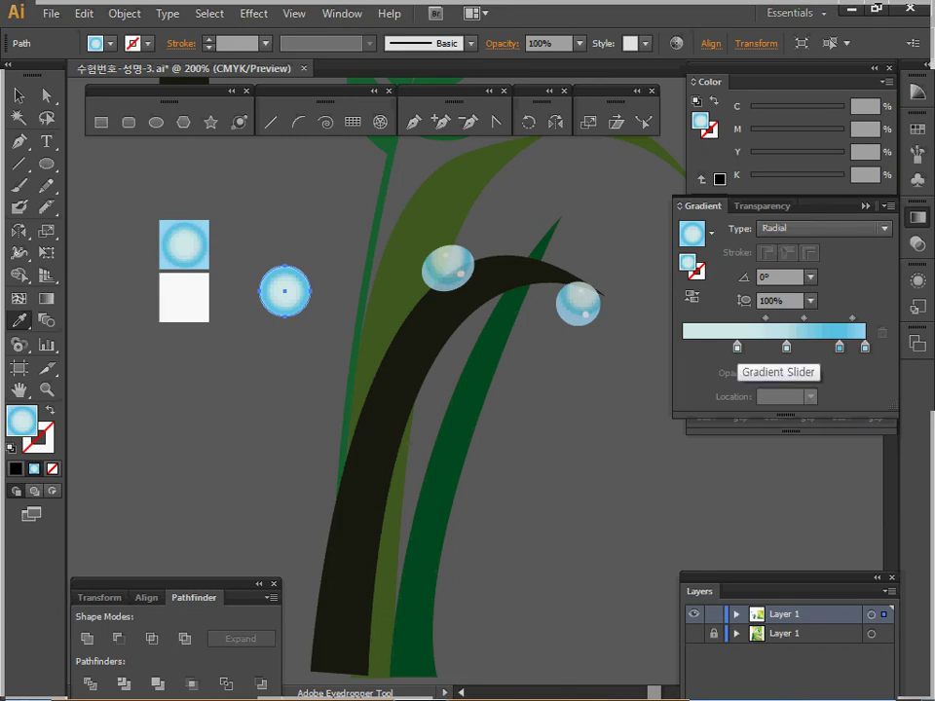
{"action": "left_click", "coordinate": [738, 347]}
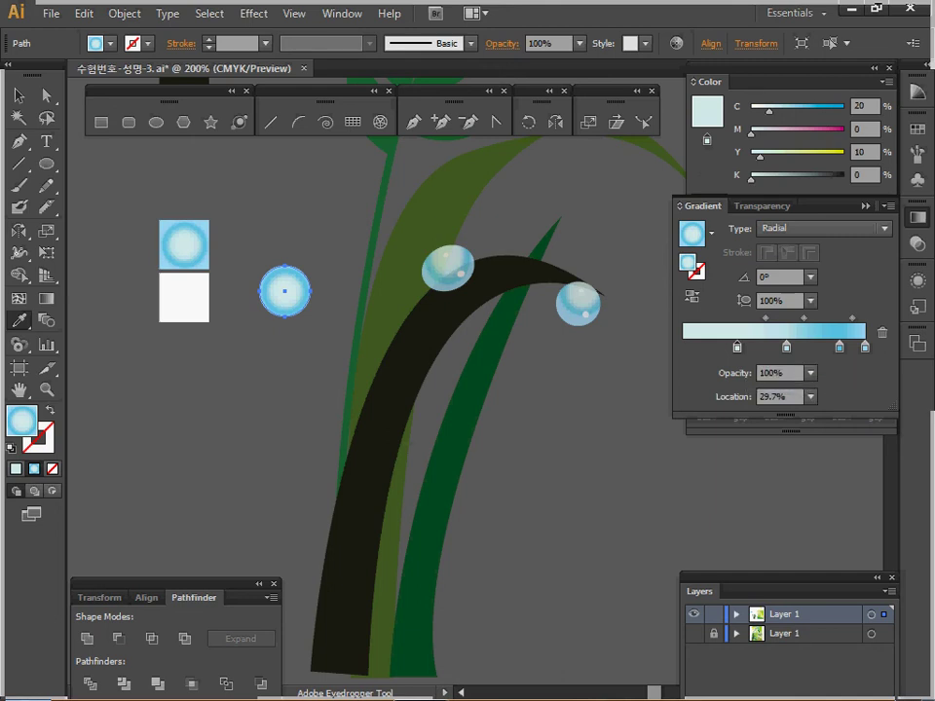
{"action": "left_click", "coordinate": [787, 346]}
{"action": "left_click", "coordinate": [840, 347]}
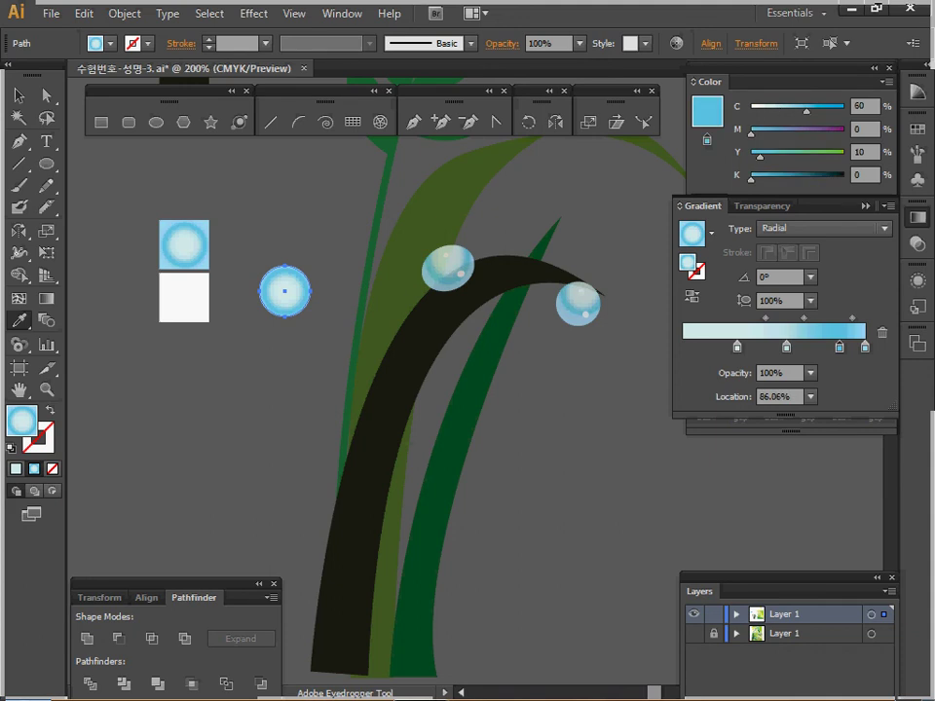
{"action": "left_click", "coordinate": [865, 347]}
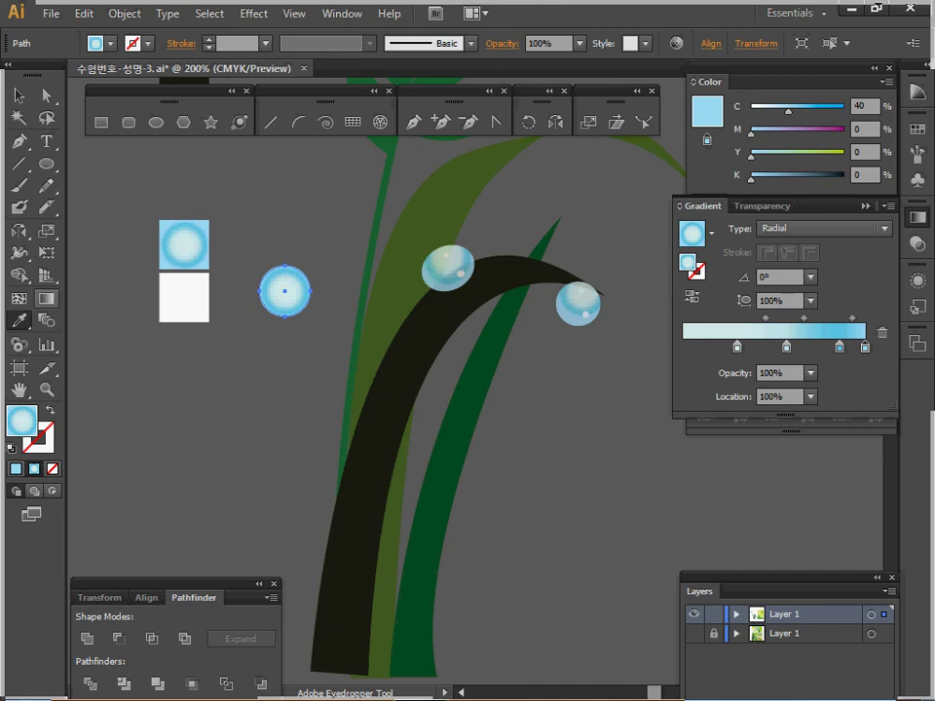
- Redirect the circle's radial gradient with the Gradient tool, from its upper right toward its lower left at about -115.4°, and deselect it
{"action": "left_click", "coordinate": [45, 298]}
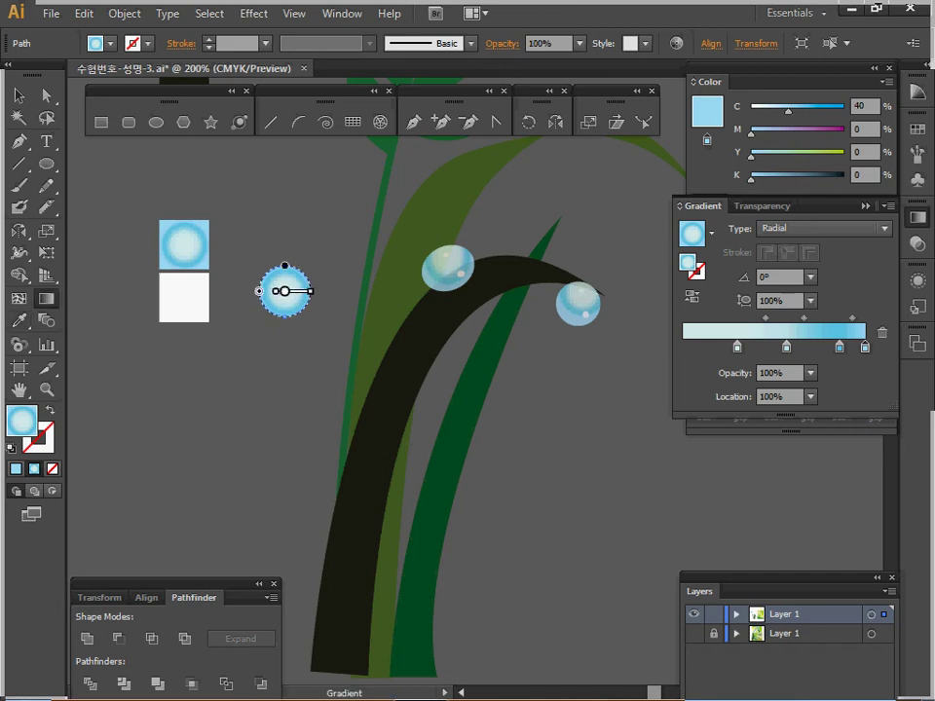
{"action": "mouse_move", "coordinate": [292, 271]}
{"action": "left_mouse_down"}
{"action": "mouse_move", "coordinate": [303, 250]}
{"action": "mouse_move", "coordinate": [293, 275]}
{"action": "left_mouse_up"}
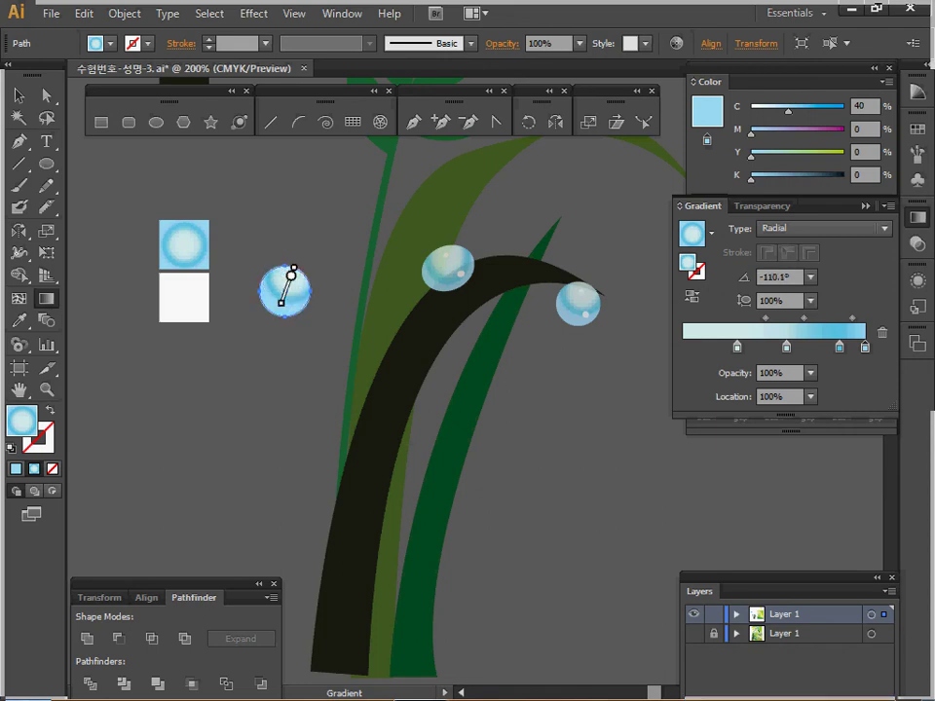
{"action": "left_click", "coordinate": [299, 305], "text": "ctrl"}
{"action": "left_click_drag", "start_coordinate": [300, 305], "coordinate": [245, 304]}
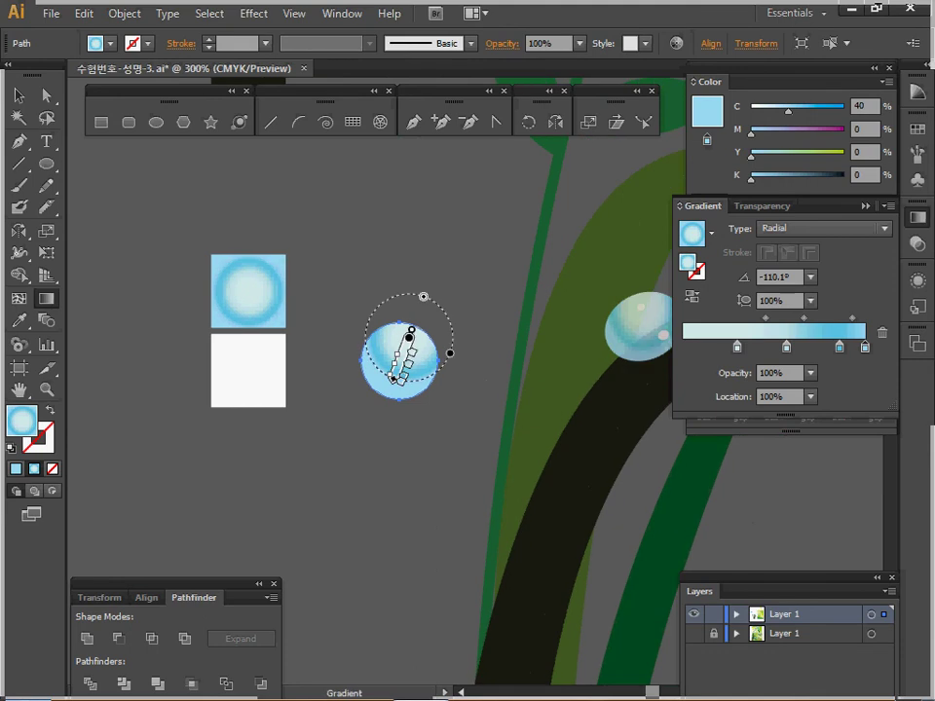
{"action": "left_click", "coordinate": [407, 370], "text": "ctrl"}
{"action": "key", "text": "ctrl+shift+a"}
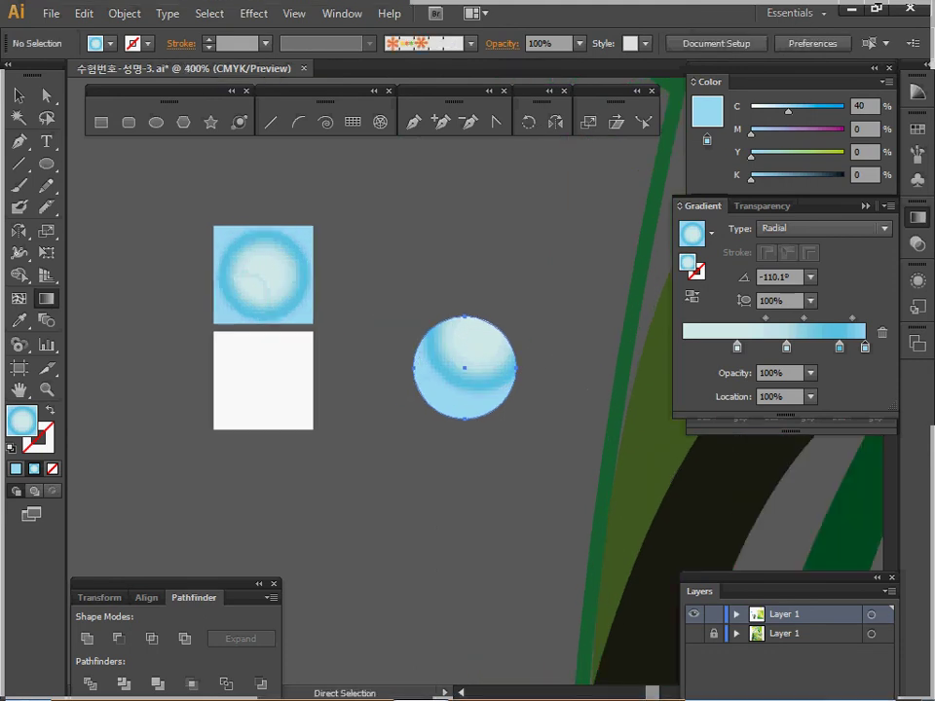
{"action": "left_click", "coordinate": [466, 368], "text": "ctrl"}
{"action": "left_click_drag", "start_coordinate": [492, 340], "coordinate": [460, 406]}
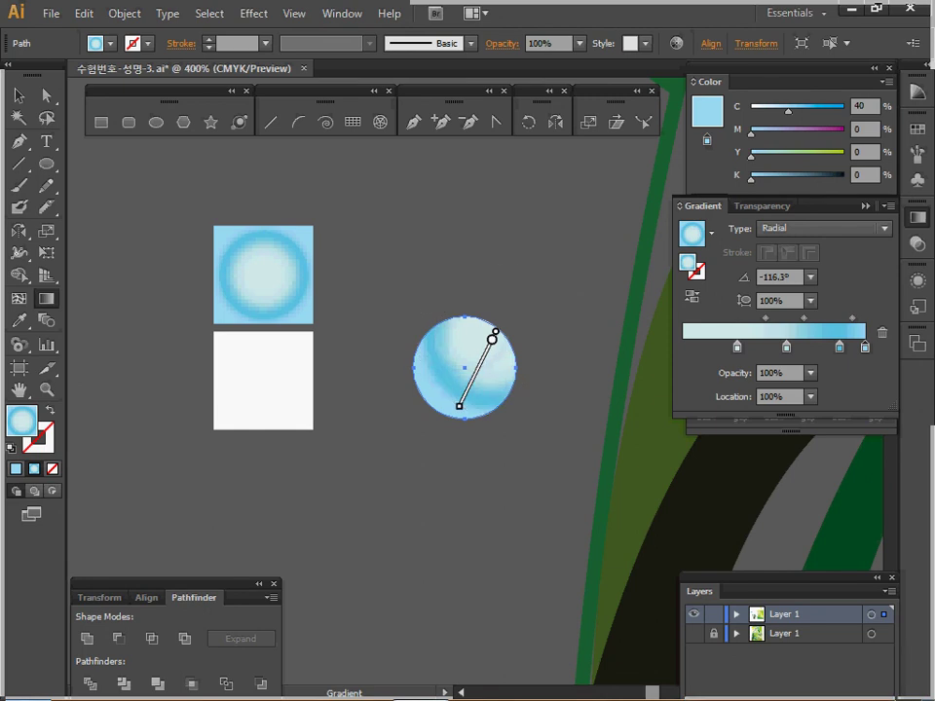
{"action": "left_click_drag", "start_coordinate": [479, 337], "coordinate": [452, 392]}
{"action": "mouse_move", "coordinate": [465, 362]}
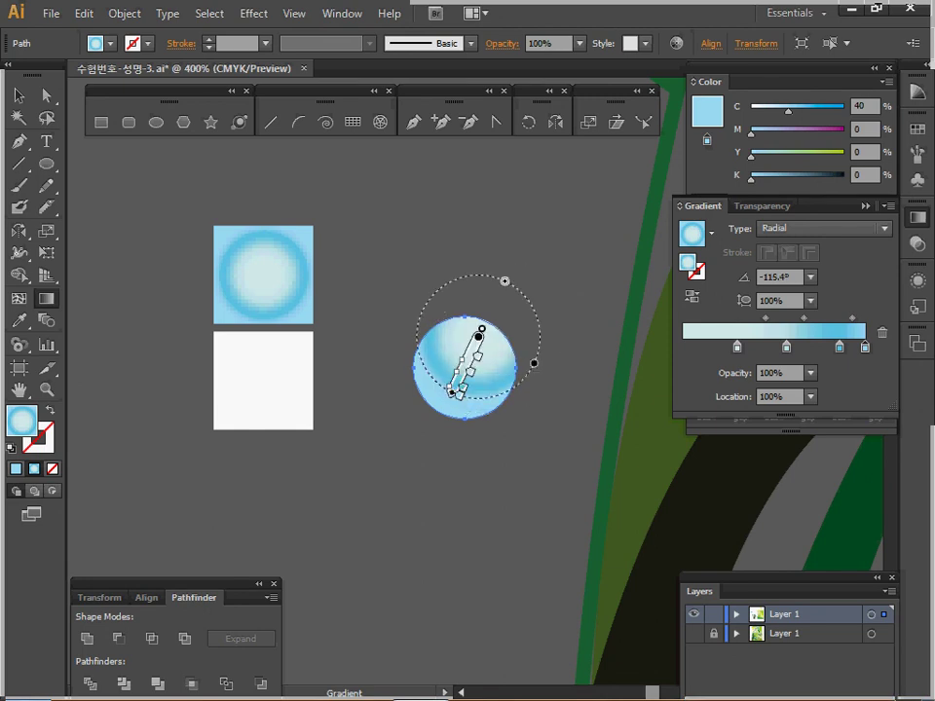
{"action": "left_click", "coordinate": [553, 409], "text": "ctrl"}
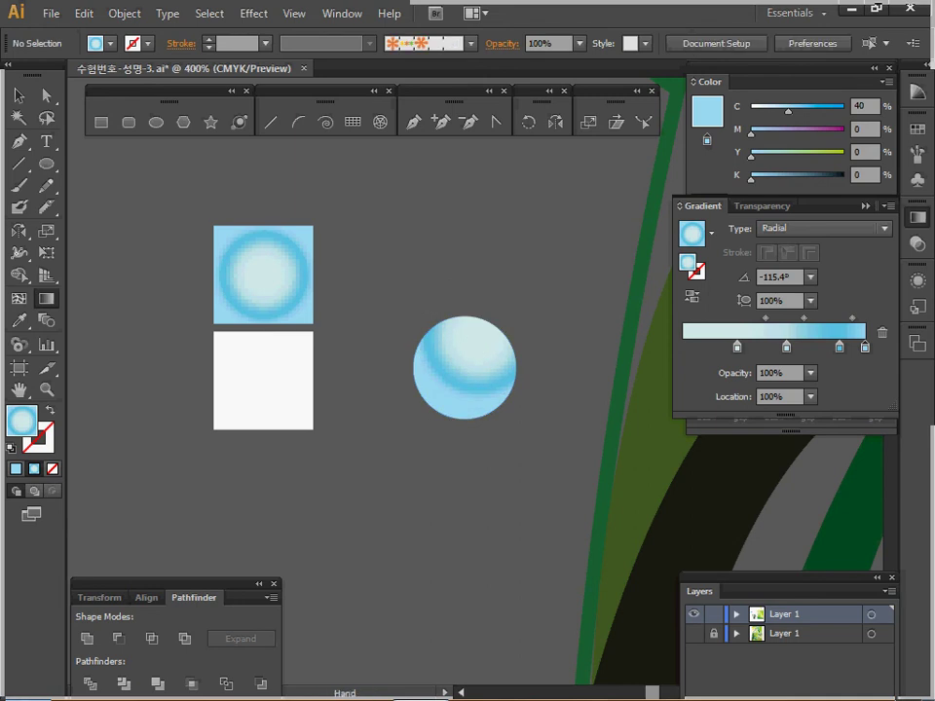
- Draw two small circles in the white swatch's fill as highlights near the blue sphere's top and its lower-right edge
{"action": "left_click_drag", "start_coordinate": [553, 409], "coordinate": [469, 373]}
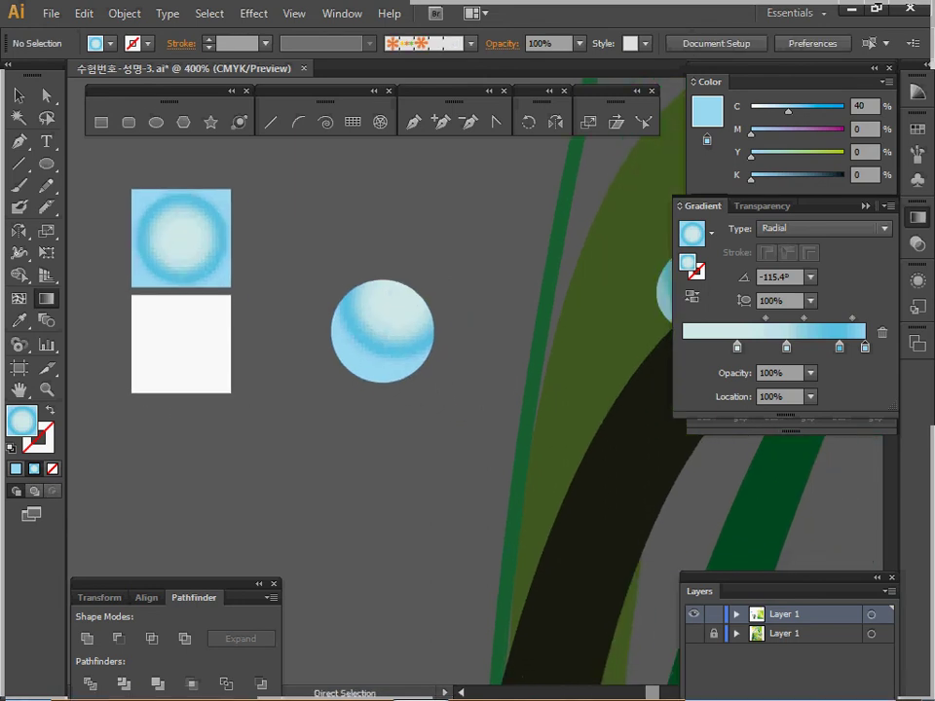
{"action": "left_click", "coordinate": [156, 122]}
{"action": "left_click", "coordinate": [181, 344], "text": "ctrl"}
{"action": "left_click", "coordinate": [283, 336], "text": "ctrl"}
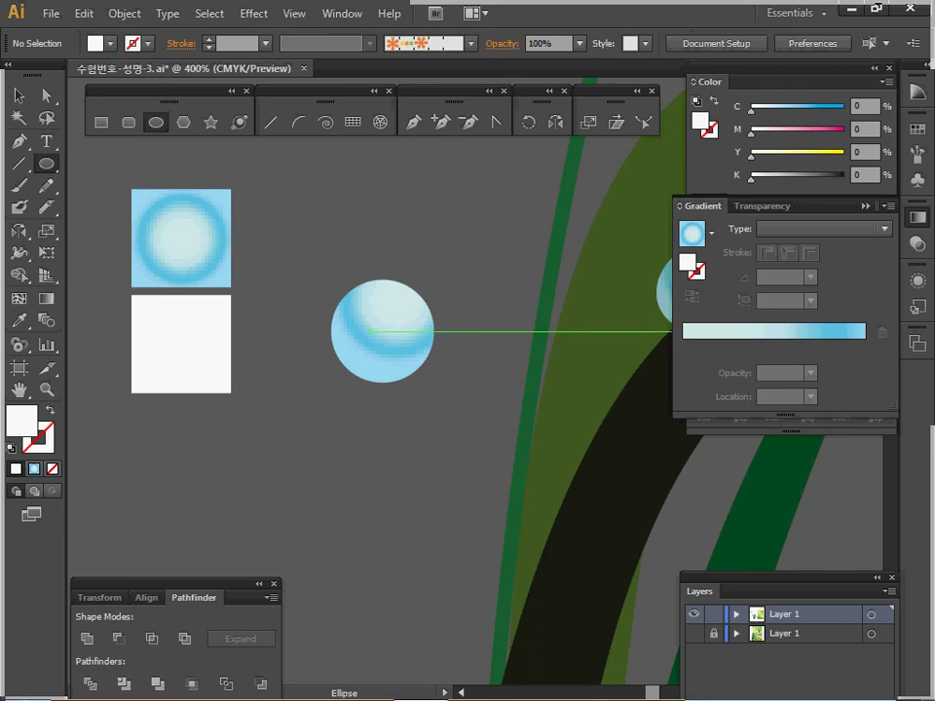
{"action": "left_click_drag", "start_coordinate": [378, 295], "coordinate": [417, 357]}
{"action": "left_click", "coordinate": [417, 426], "text": "ctrl"}
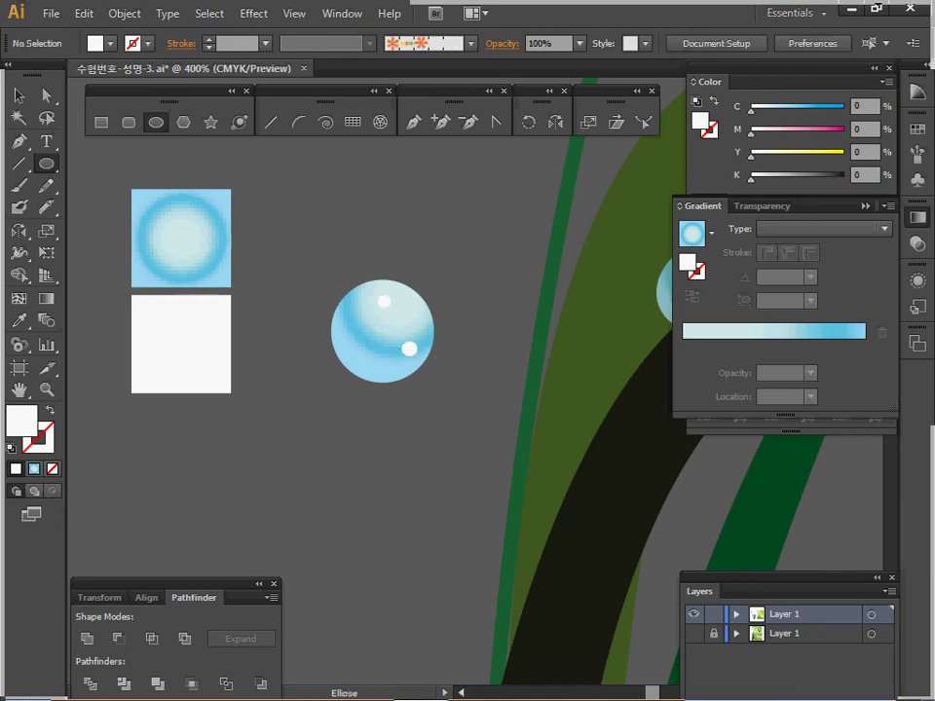
- Group the blue sphere with its two white highlights and set the group's opacity to 80%
{"action": "left_click_drag", "start_coordinate": [450, 404], "coordinate": [451, 404]}
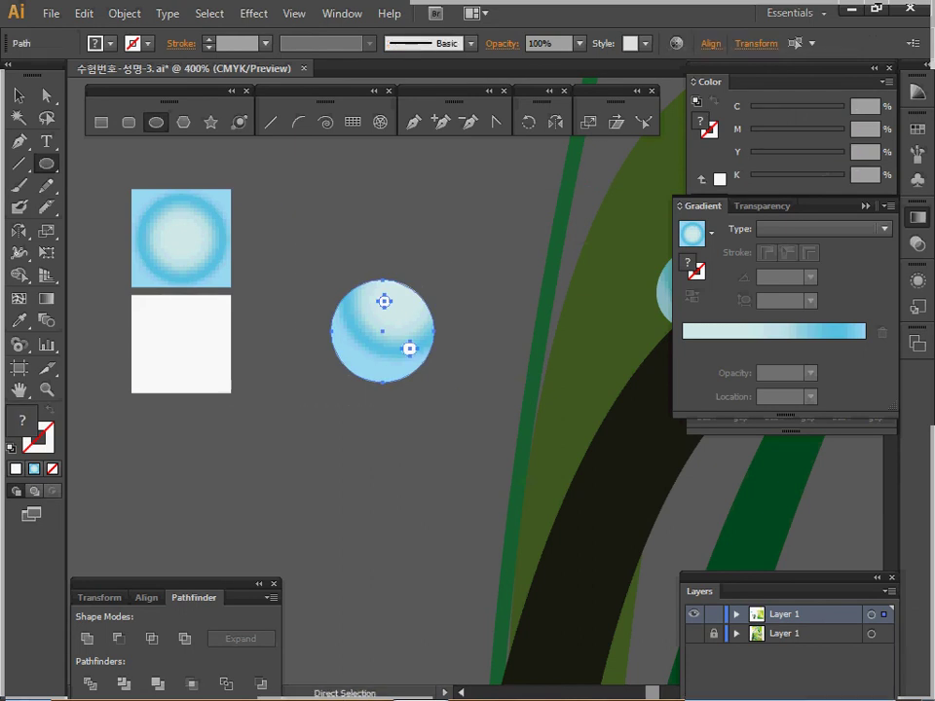
{"action": "key", "text": "ctrl+g"}
{"action": "left_click", "coordinate": [917, 243]}
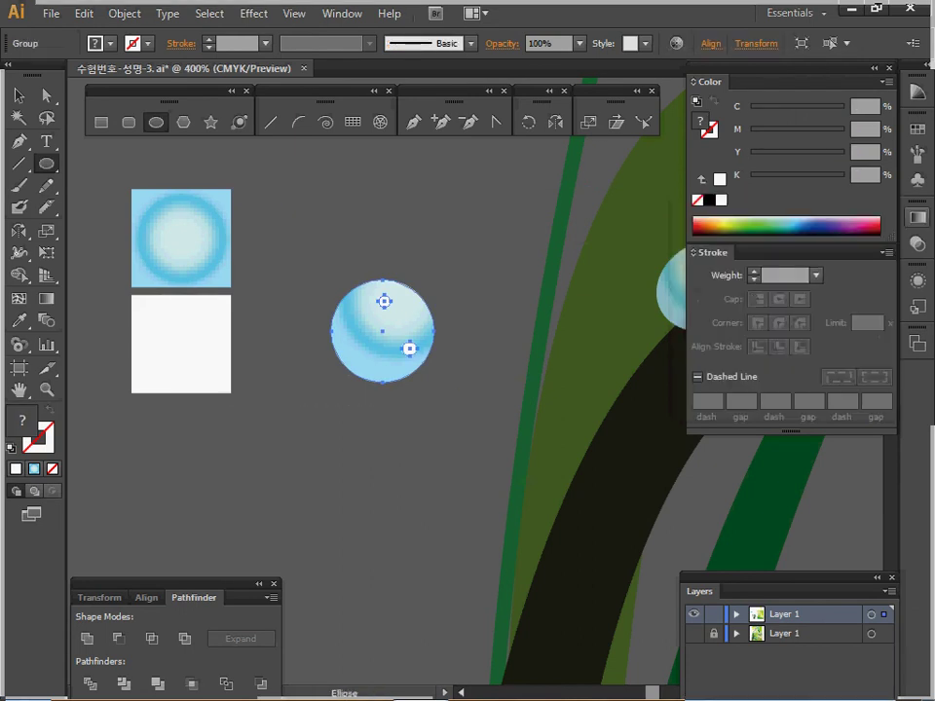
{"action": "key", "text": "shift+ctrl+F10"}
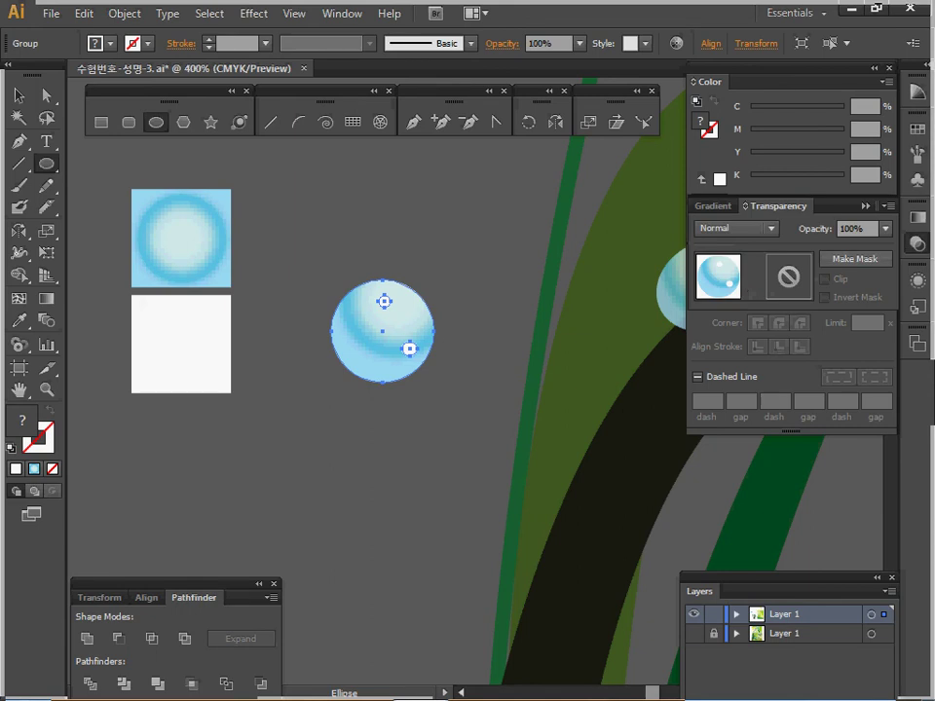
{"action": "left_click", "coordinate": [887, 227]}
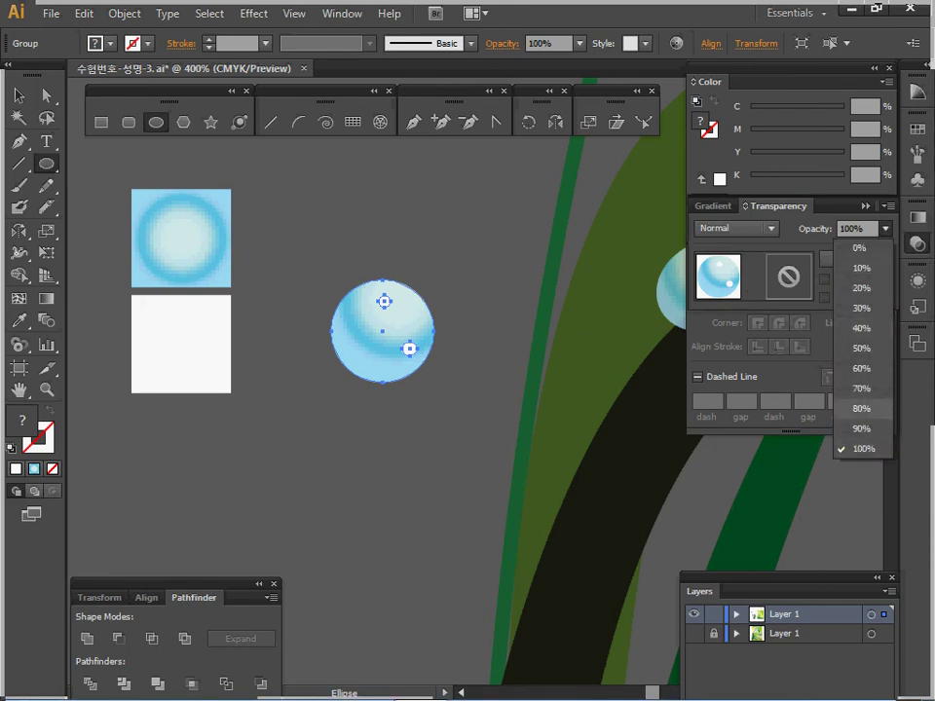
{"action": "left_click", "coordinate": [862, 408]}
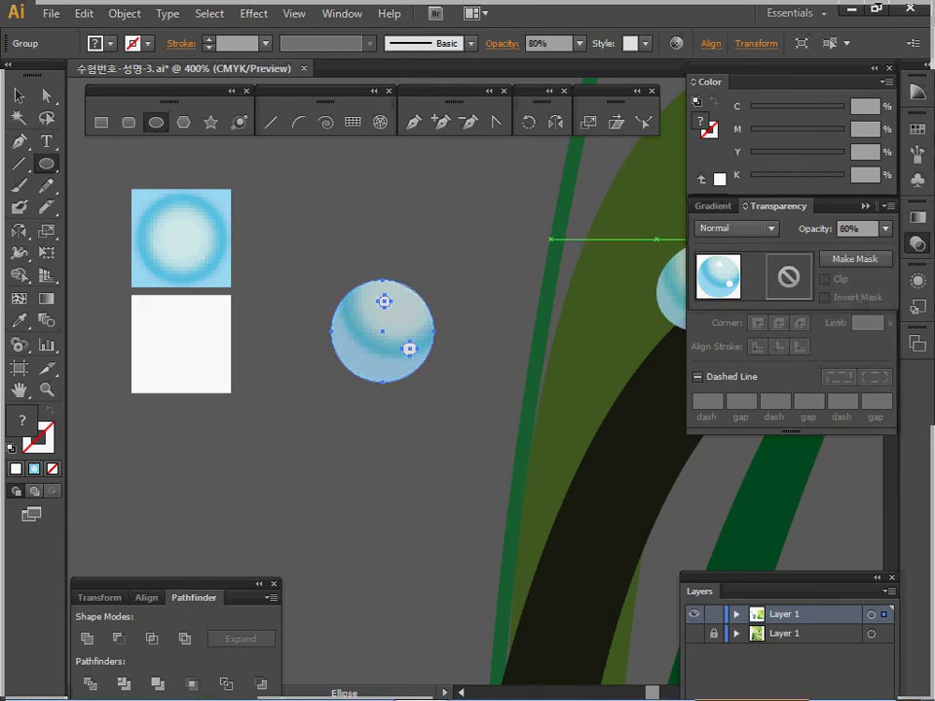
{"action": "key", "text": "ctrl+space"}
{"action": "left_click", "coordinate": [456, 361], "text": "ctrl+alt"}
{"action": "left_click_drag", "start_coordinate": [456, 360], "coordinate": [139, 332]}
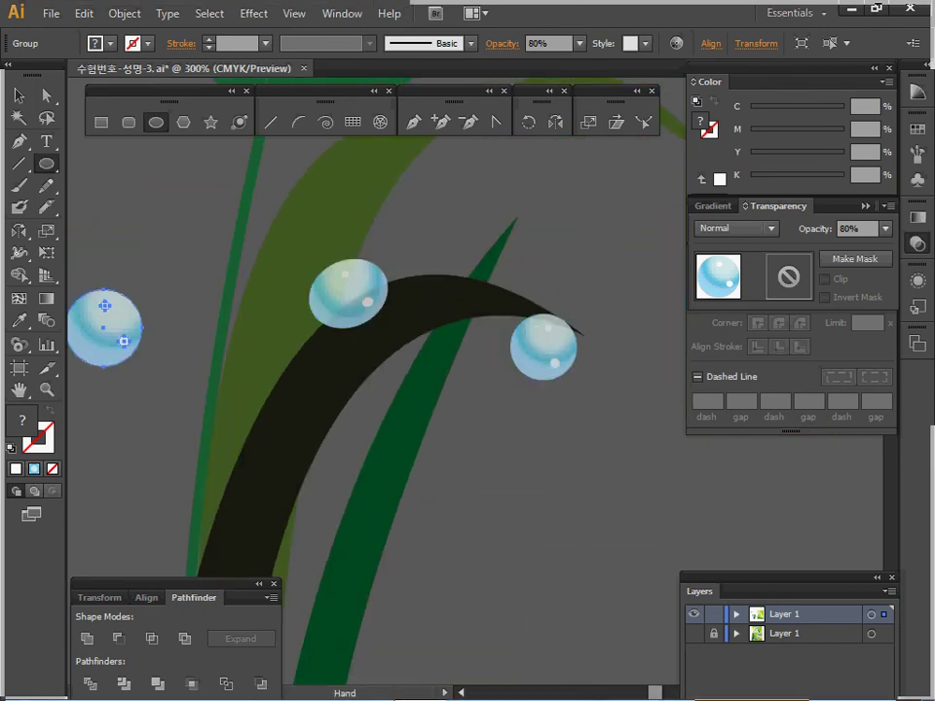
{"action": "left_click", "coordinate": [556, 363], "text": "ctrl"}
{"action": "left_click_drag", "start_coordinate": [555, 364], "coordinate": [680, 349]}
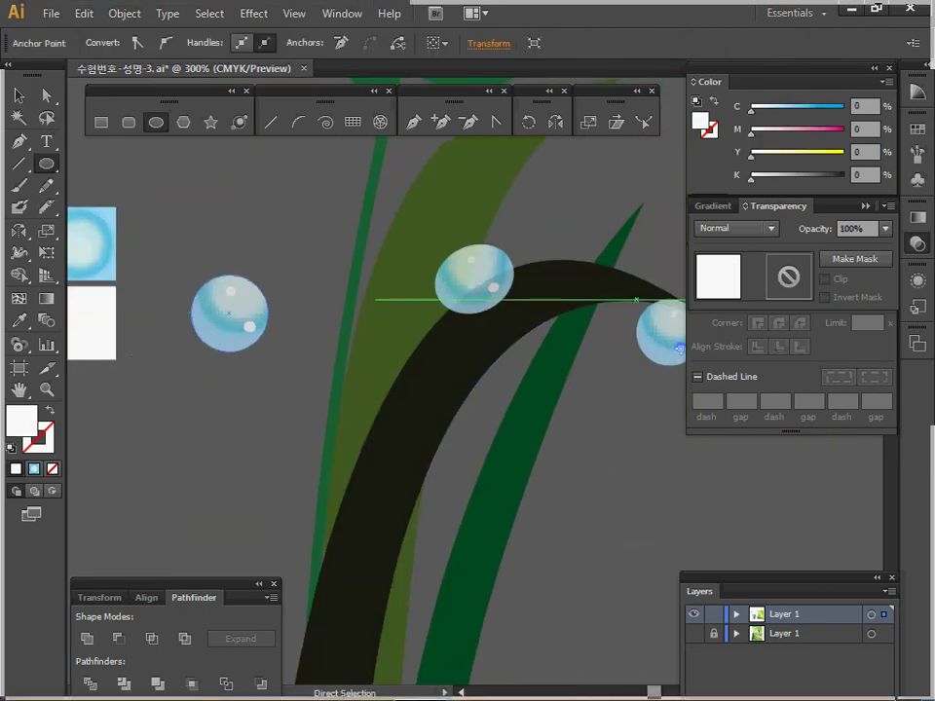
{"action": "left_click", "coordinate": [229, 313], "text": "ctrl"}
{"action": "left_click", "coordinate": [19, 96]}
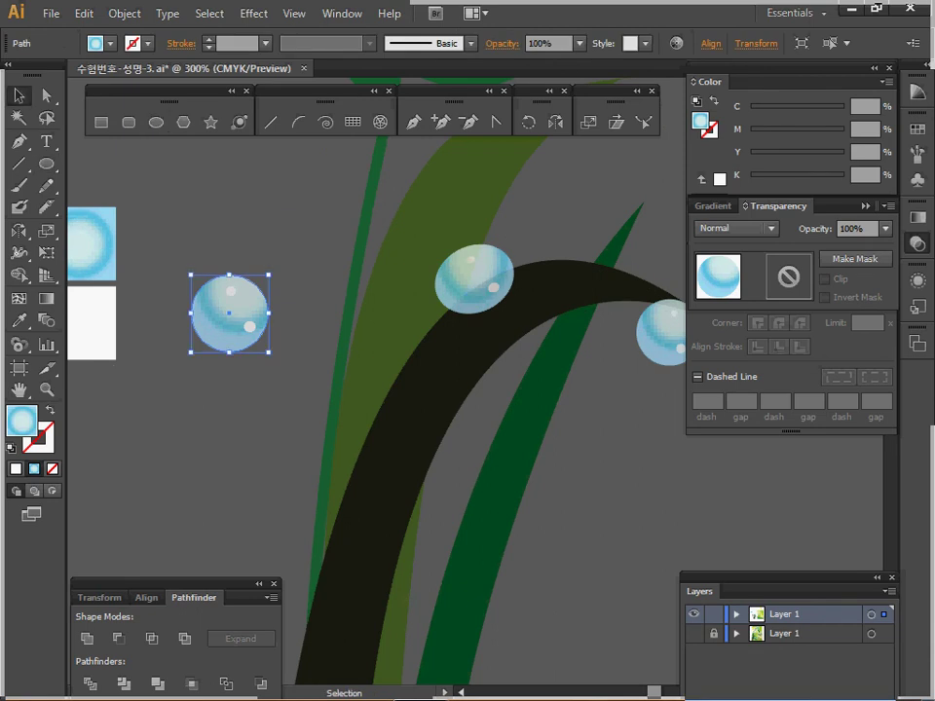
{"action": "left_click_drag", "start_coordinate": [230, 312], "coordinate": [240, 346]}
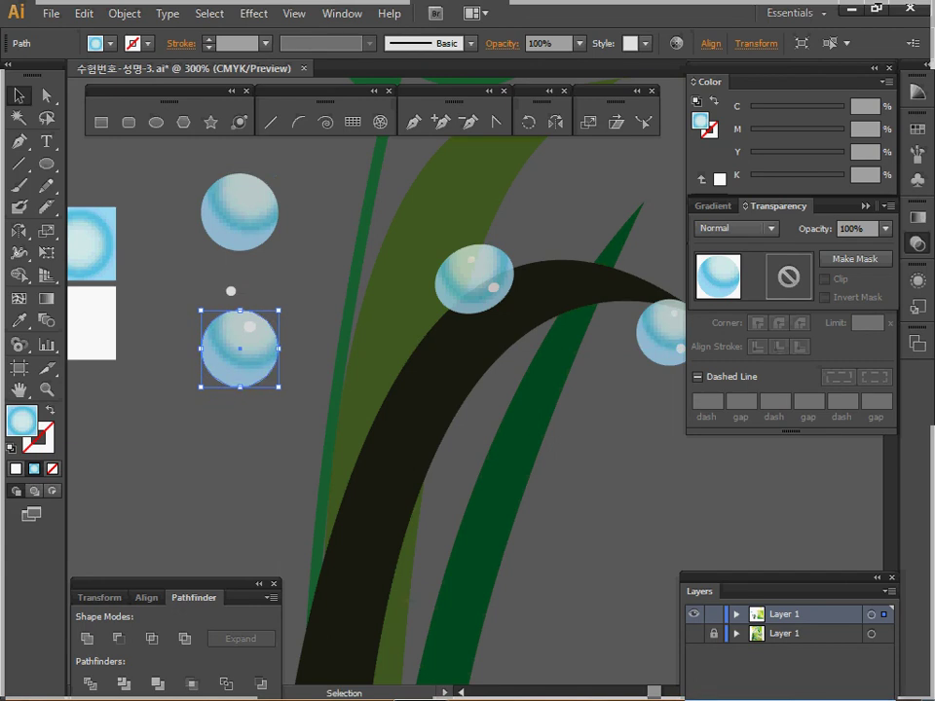
{"action": "key", "text": "ctrl+z"}
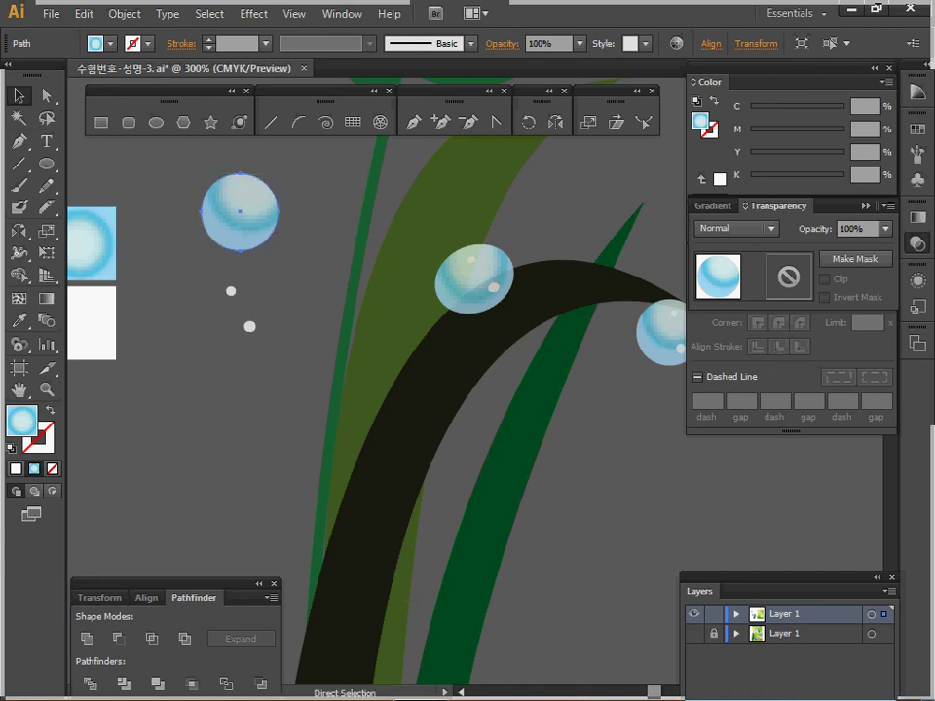
{"action": "key", "text": "ctrl+z"}
{"action": "left_click_drag", "start_coordinate": [169, 246], "coordinate": [269, 361]}
{"action": "key", "text": "ctrl+z"}
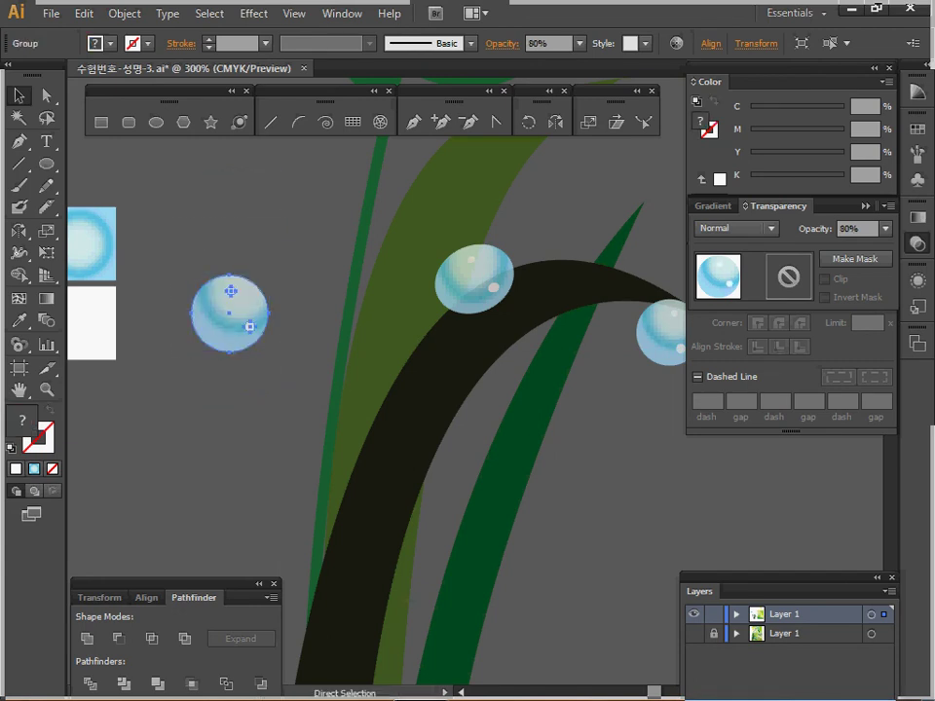
{"action": "key", "text": "ctrl+z"}
- Duplicate the water droplet group just below the original, and stretch and rotate the copy into a tilted oval
{"action": "left_click_drag", "start_coordinate": [234, 316], "coordinate": [293, 347]}
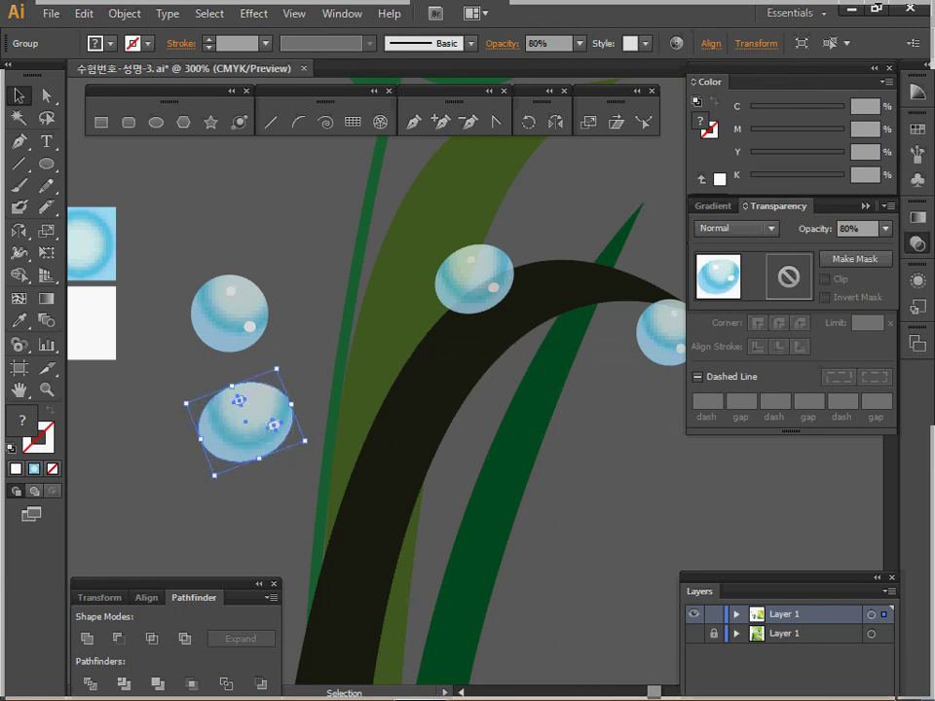
{"action": "left_click", "coordinate": [210, 380], "text": "ctrl+alt"}
{"action": "left_click_drag", "start_coordinate": [400, 370], "coordinate": [324, 364]}
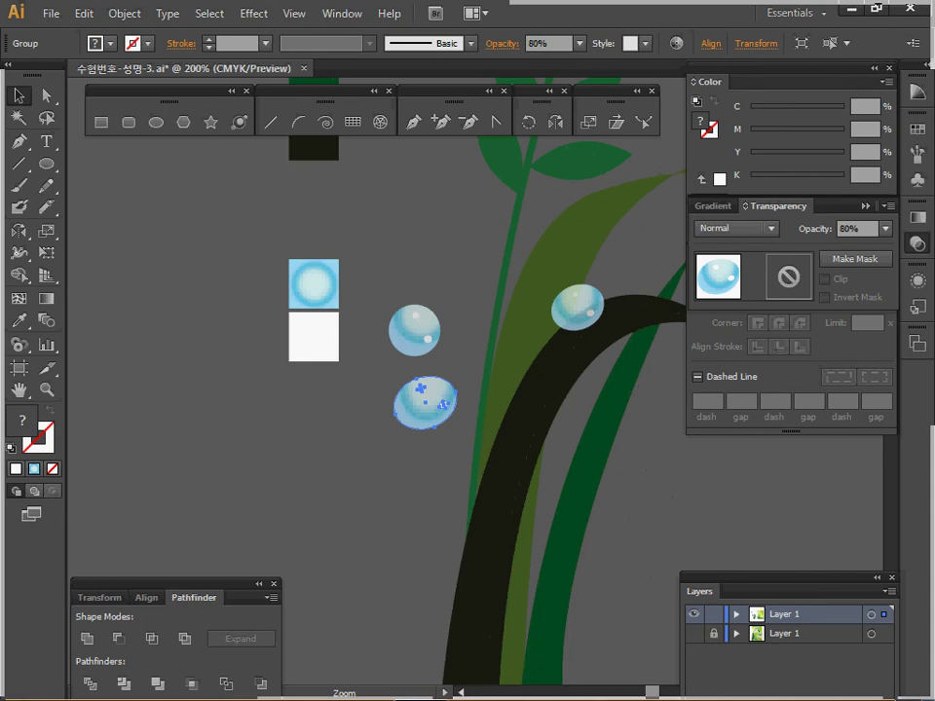
- Delete the leftover colour swatches and spare water droplets beside the plant
{"action": "left_click", "coordinate": [325, 362], "text": "ctrl+alt"}
{"action": "key", "text": "ctrl+minus"}
{"action": "left_click_drag", "start_coordinate": [393, 215], "coordinate": [345, 443]}
{"action": "key", "text": "Delete"}
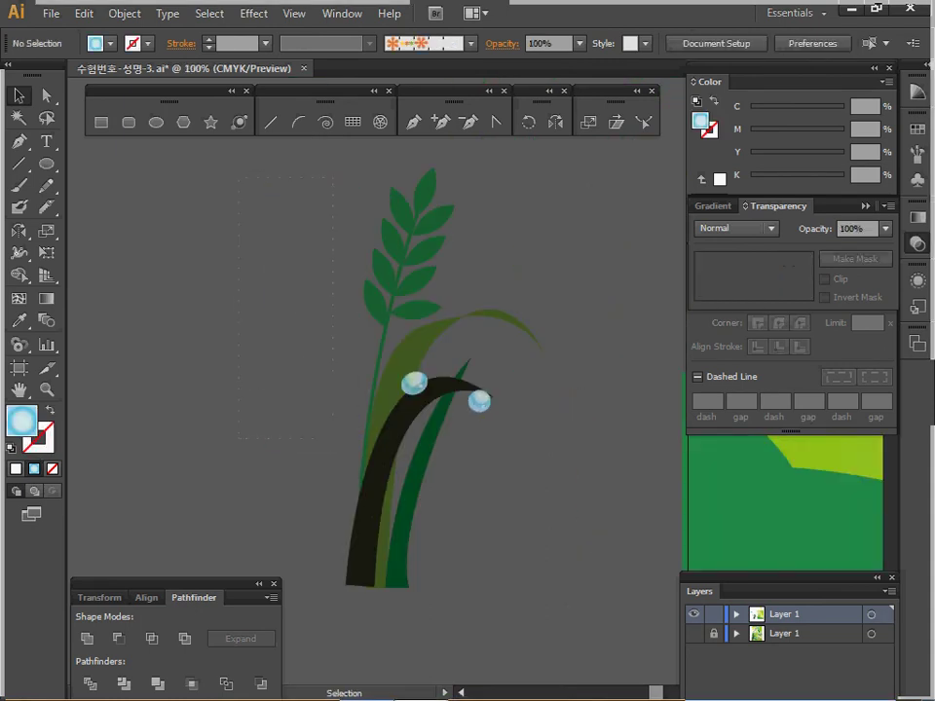
- Cut the whole plant with its droplets and paste it onto the poster, with the reference shown beneath the artwork layer in outline view
{"action": "key", "text": "ctrl+a"}
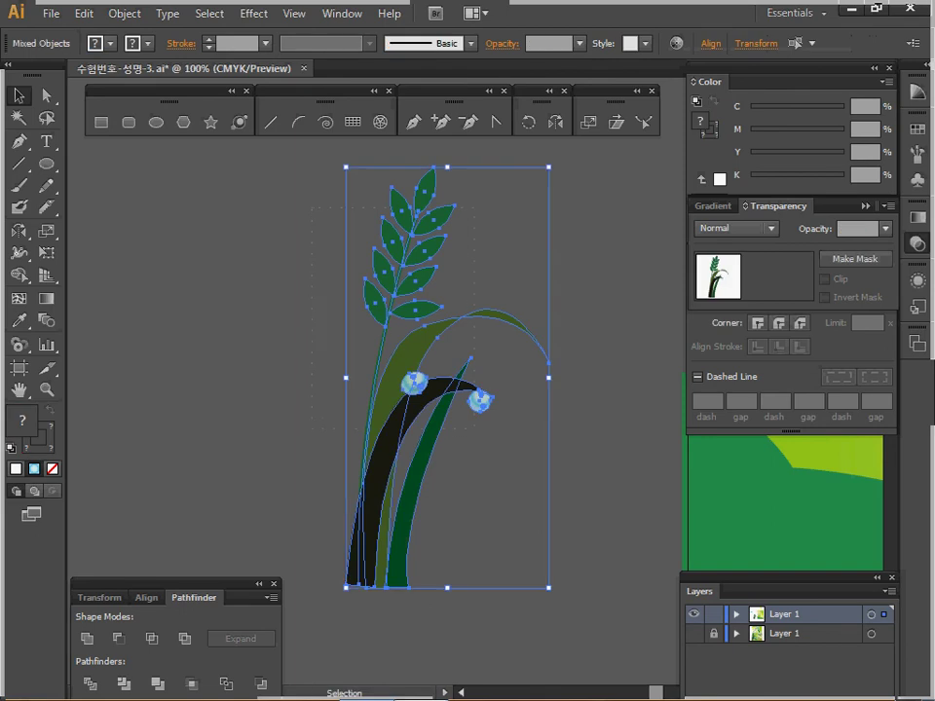
{"action": "key", "text": "ctrl+x"}
{"action": "left_click_drag", "start_coordinate": [604, 390], "coordinate": [229, 449]}
{"action": "left_click", "coordinate": [364, 523], "text": "ctrl+alt"}
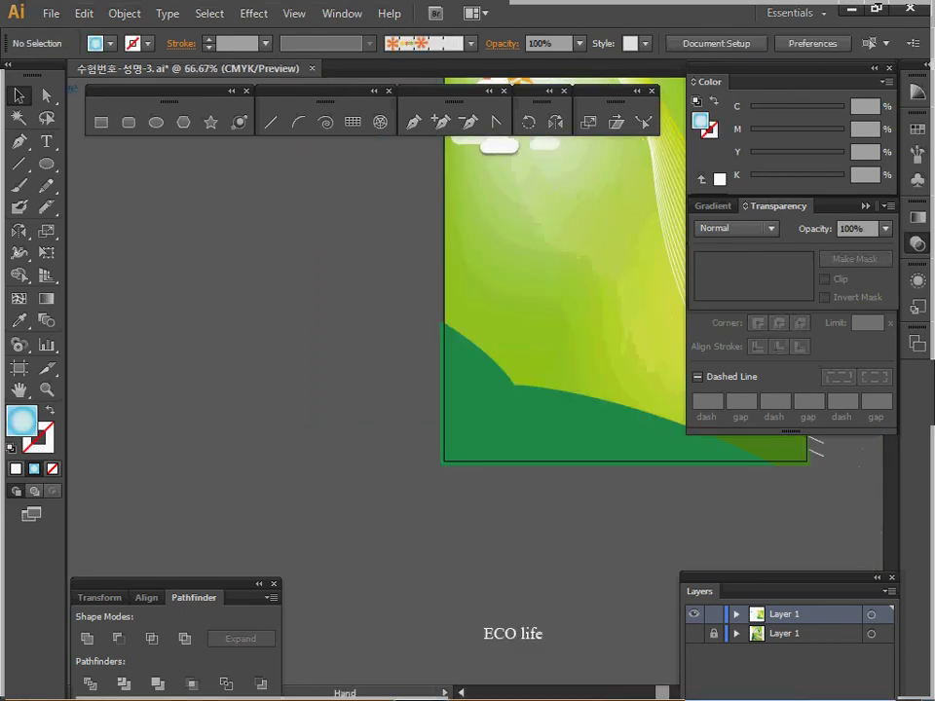
{"action": "left_click_drag", "start_coordinate": [364, 523], "coordinate": [254, 627]}
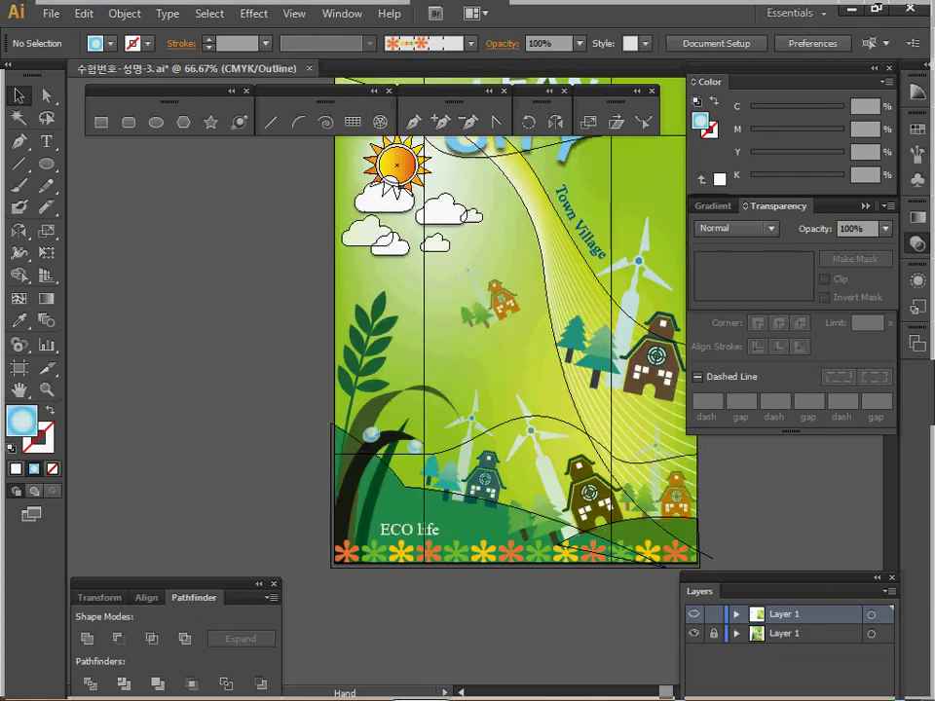
{"action": "key", "text": "ctrl+v"}
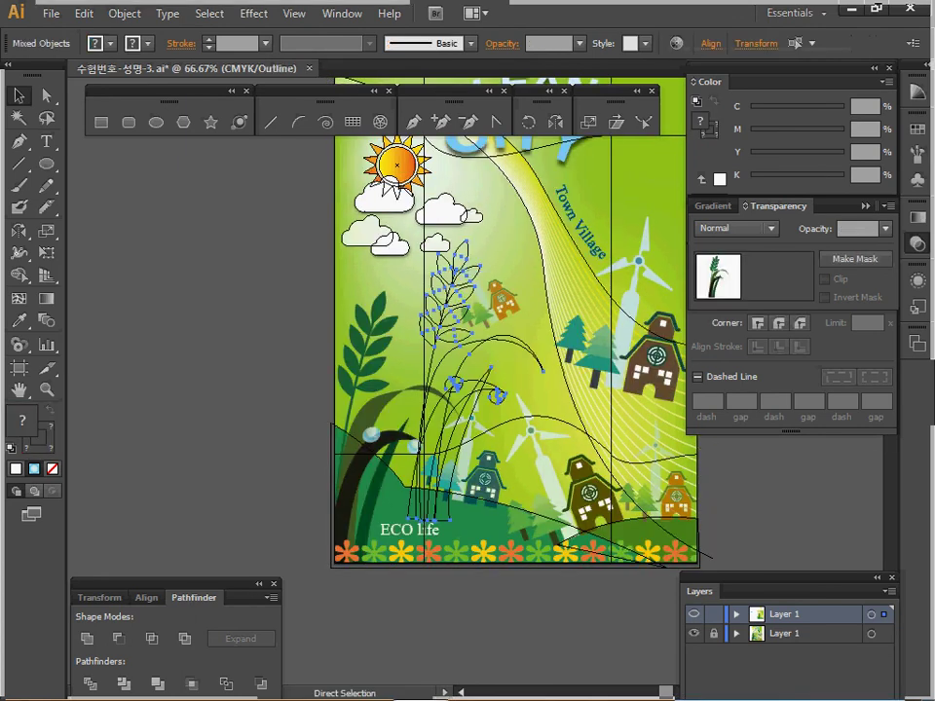
- Nudge the pasted plant left and down until it lines up with the reference plant in the poster's lower-left corner
{"action": "key", "text": "shift+Left"}
{"action": "key", "text": "shift+Left"}
{"action": "key", "text": "shift+Left"}
{"action": "key", "text": "shift+Left"}
{"action": "key", "text": "shift+Left"}
{"action": "key", "text": "shift+Left"}
{"action": "key", "text": "shift+Left"}
{"action": "key", "text": "shift+Left"}
{"action": "key", "text": "shift+Left"}
{"action": "key", "text": "shift+Left"}
{"action": "key", "text": "shift+Left"}
{"action": "key", "text": "shift+Left"}
{"action": "key", "text": "shift+Down"}
{"action": "key", "text": "shift+Down"}
{"action": "key", "text": "shift+Down"}
{"action": "key", "text": "shift+Down"}
{"action": "key", "text": "shift+Down"}
{"action": "key", "text": "shift+Down"}
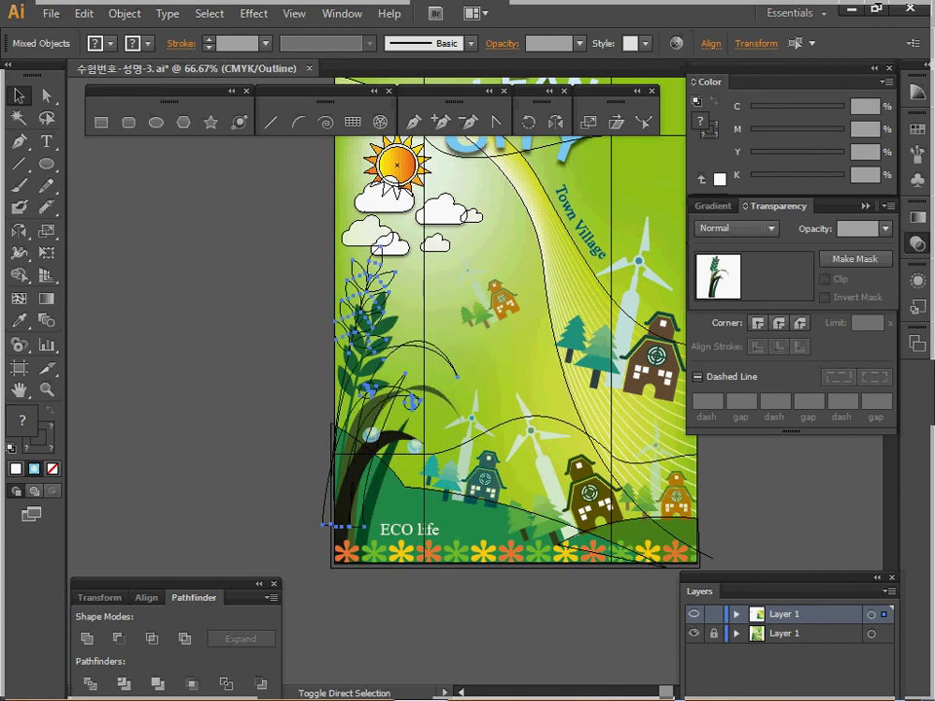
{"action": "key", "text": "shift+Down"}
{"action": "key", "text": "shift+Right"}
{"action": "key", "text": "shift+Right"}
{"action": "key", "text": "shift+Left"}
{"action": "key", "text": "Left"}
{"action": "key", "text": "Left"}
{"action": "key", "text": "Left"}
{"action": "key", "text": "Left"}
{"action": "key", "text": "Left"}
{"action": "key", "text": "Left"}
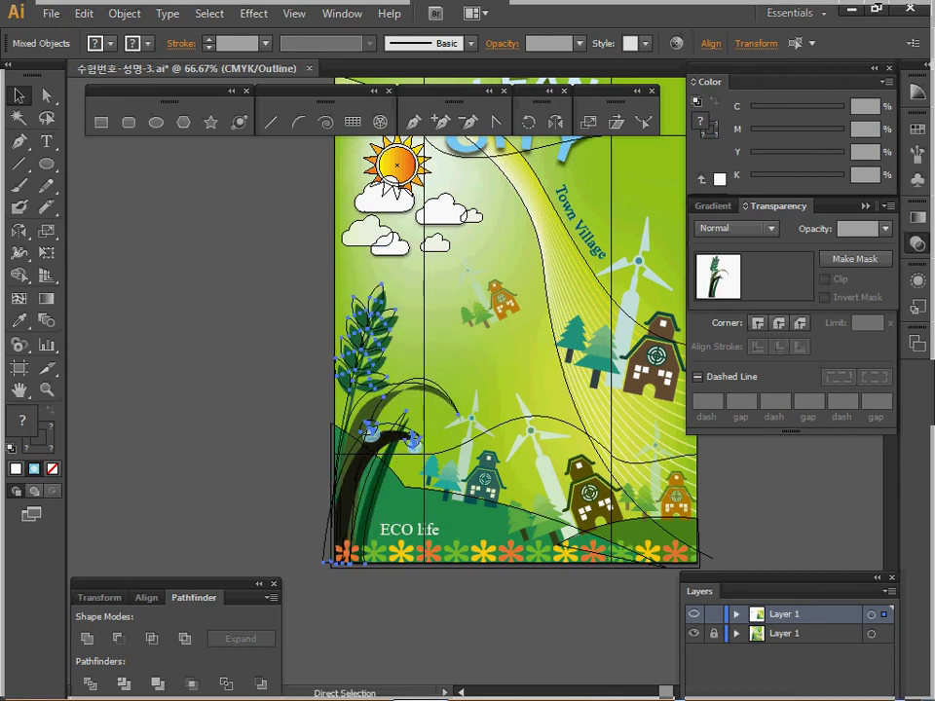
{"action": "key", "text": "Down"}
{"action": "key", "text": "Down"}
{"action": "key", "text": "Down"}
{"action": "key", "text": "Down"}
{"action": "key", "text": "Down"}
{"action": "key", "text": "Down"}
{"action": "key", "text": "Down"}
{"action": "key", "text": "Down"}
{"action": "key", "text": "Down"}
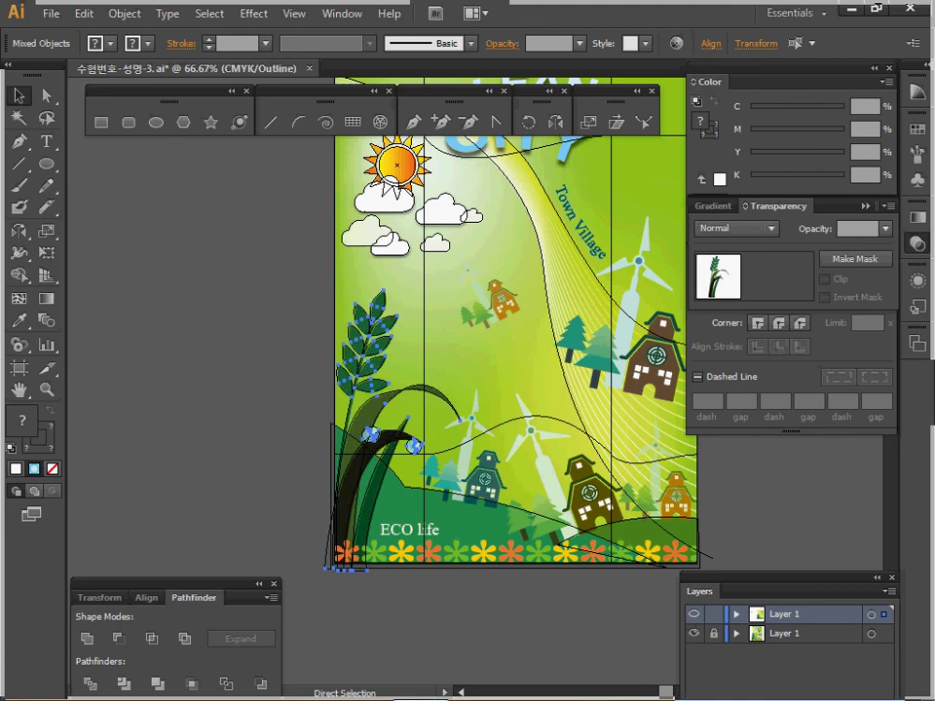
- Hide the reference layer, return the artwork layer to preview mode and save the file
{"action": "left_click", "coordinate": [694, 633]}
{"action": "left_click", "coordinate": [693, 614], "text": "ctrl"}
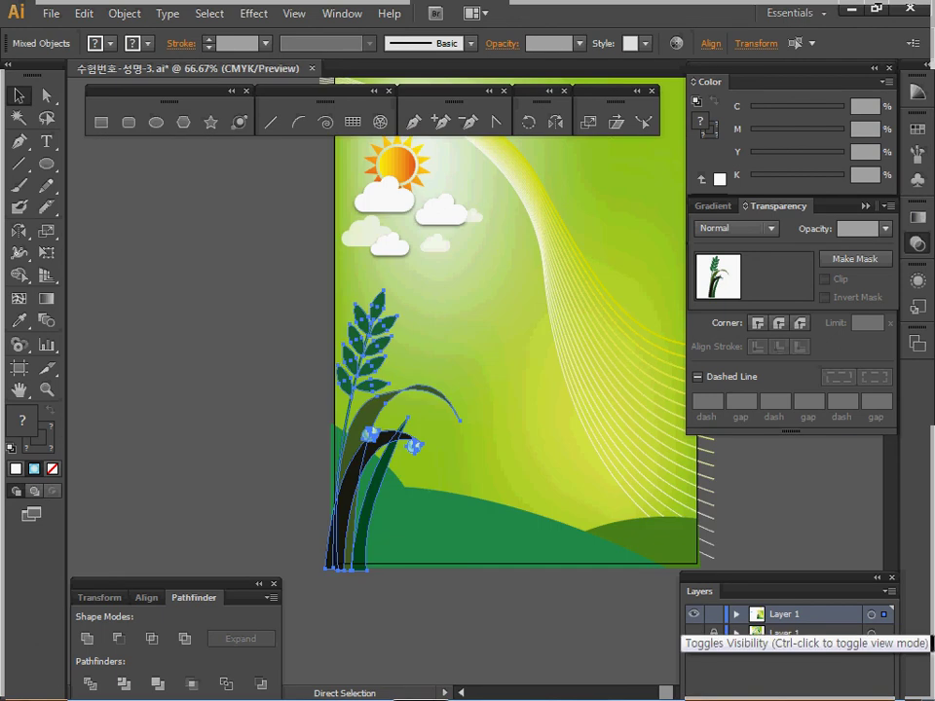
{"action": "key", "text": "ctrl+s"}
- Deselect the plant and hide the guides across the poster
{"action": "key", "text": "ctrl+minus"}
{"action": "left_click_drag", "start_coordinate": [506, 317], "coordinate": [351, 358]}
{"action": "key", "text": "ctrl+shift+a"}
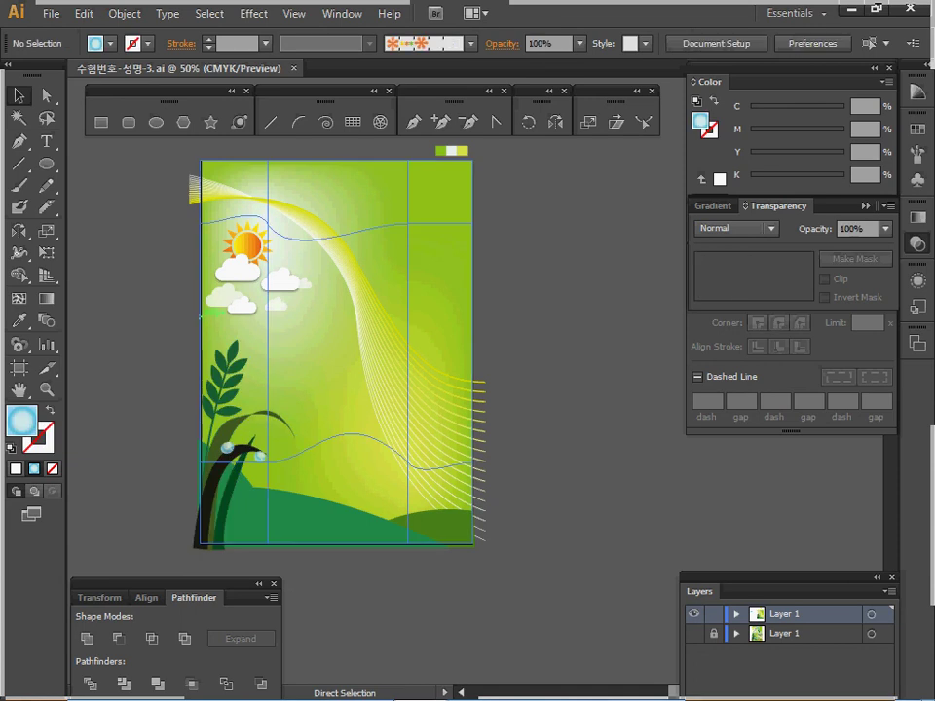
{"action": "key", "text": "ctrl+semicolon"}
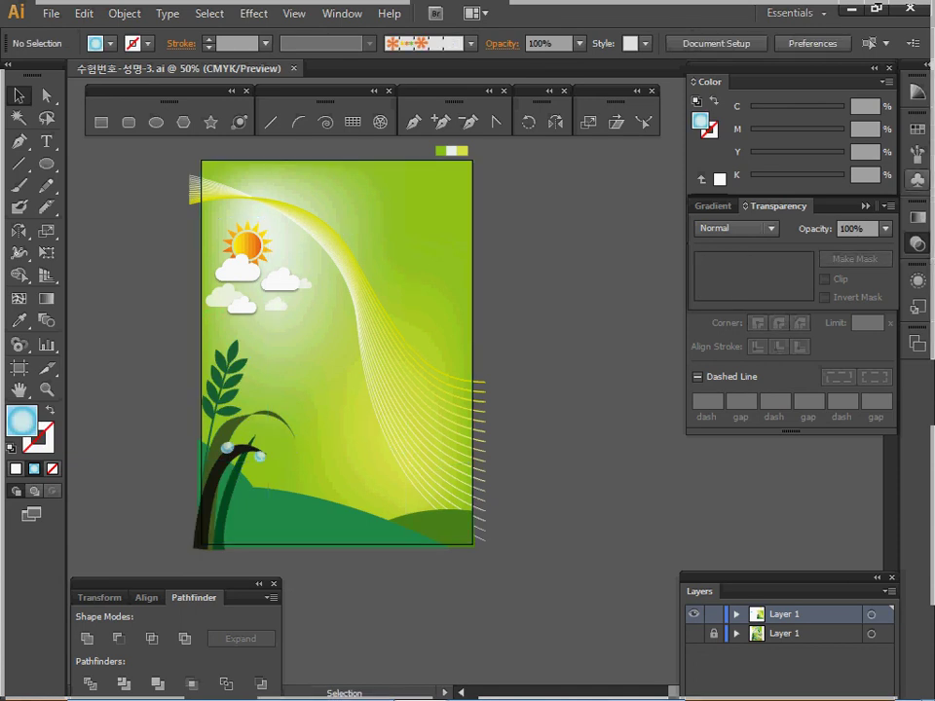
- Display the symbol library and detach the symbolism tools as a floating set beside the poster
{"action": "left_click", "coordinate": [917, 243]}
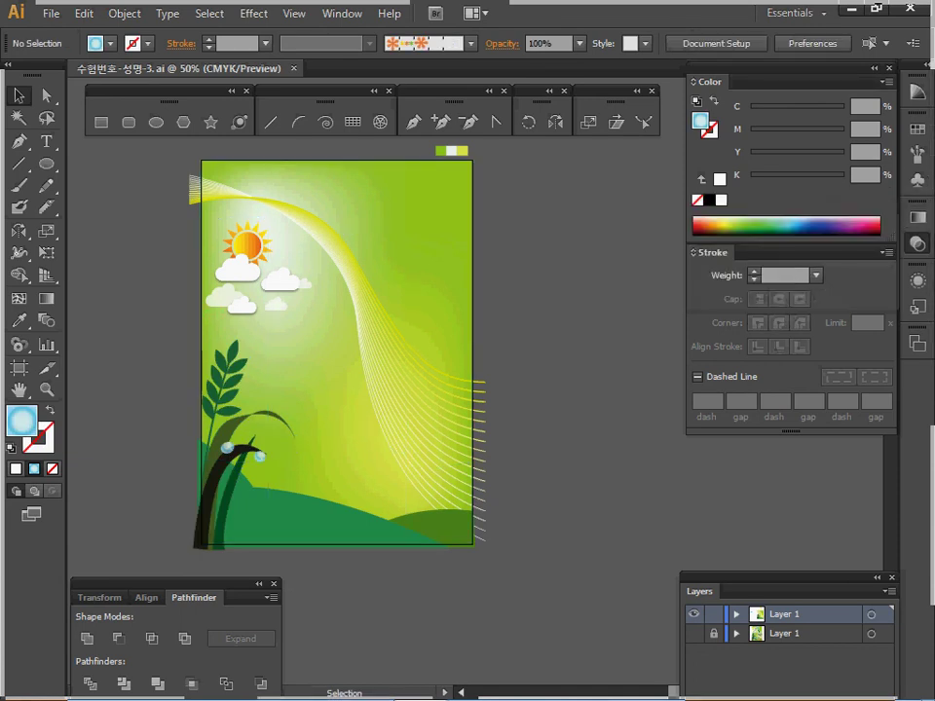
{"action": "left_click", "coordinate": [875, 68]}
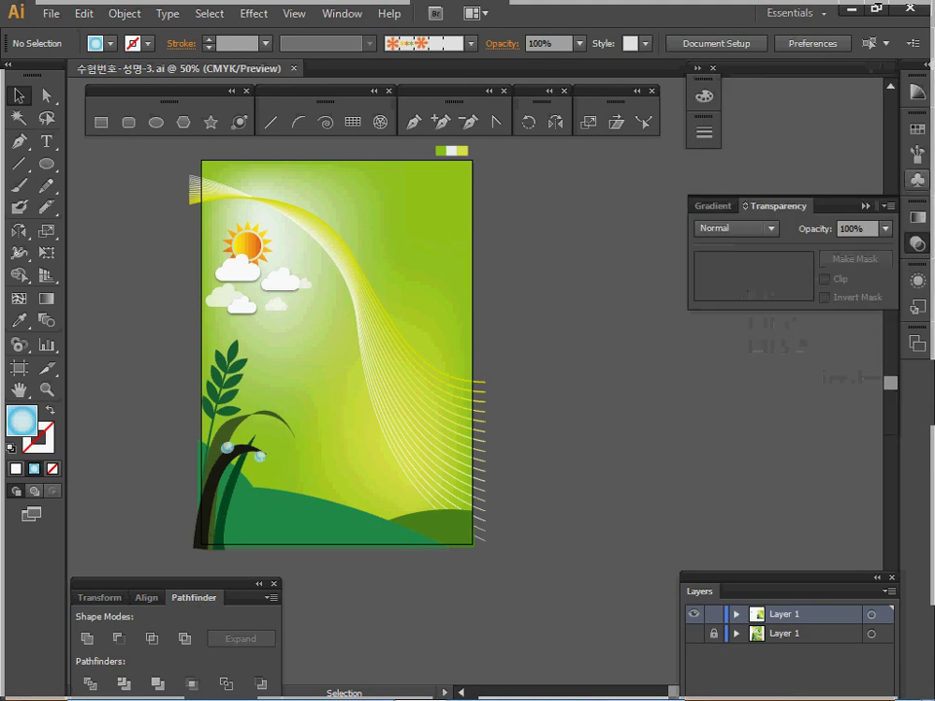
{"action": "left_click", "coordinate": [917, 180]}
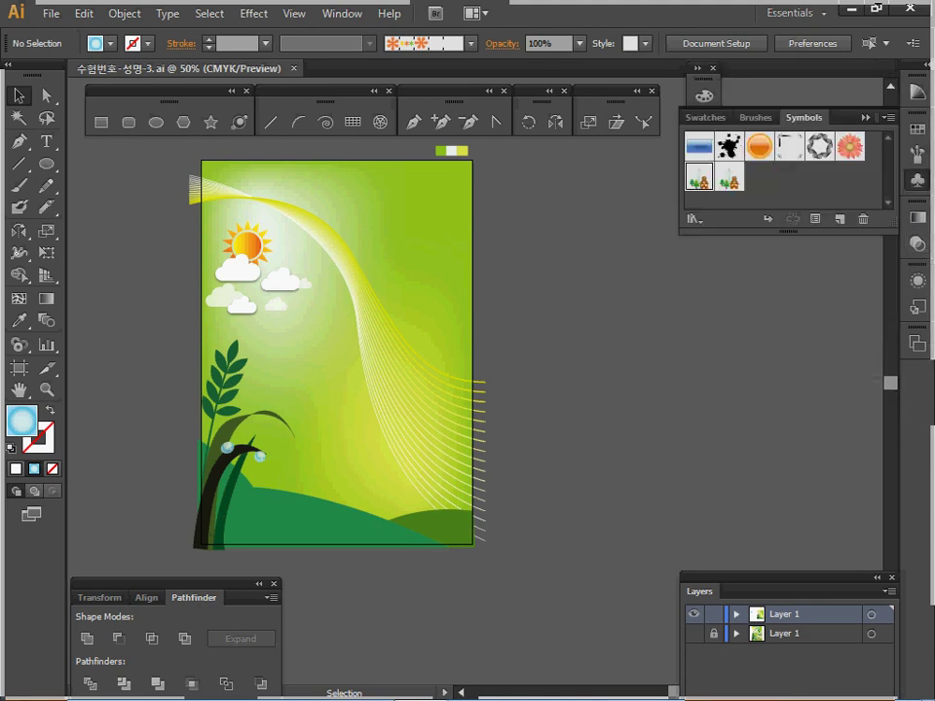
{"action": "left_click", "coordinate": [18, 344]}
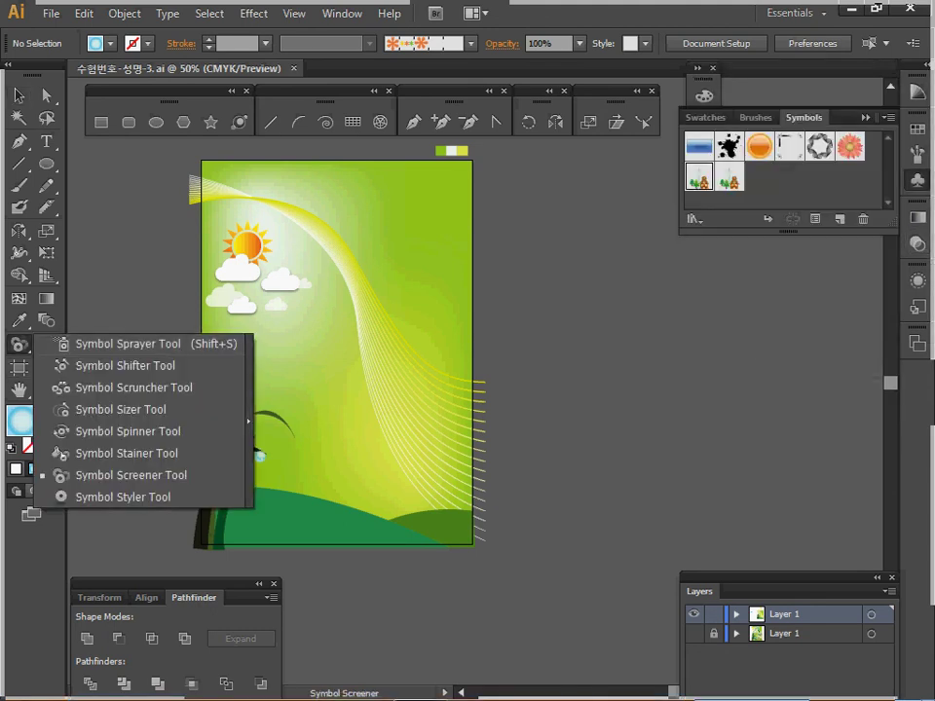
{"action": "left_click", "coordinate": [248, 421]}
{"action": "left_click_drag", "start_coordinate": [127, 369], "coordinate": [604, 270]}
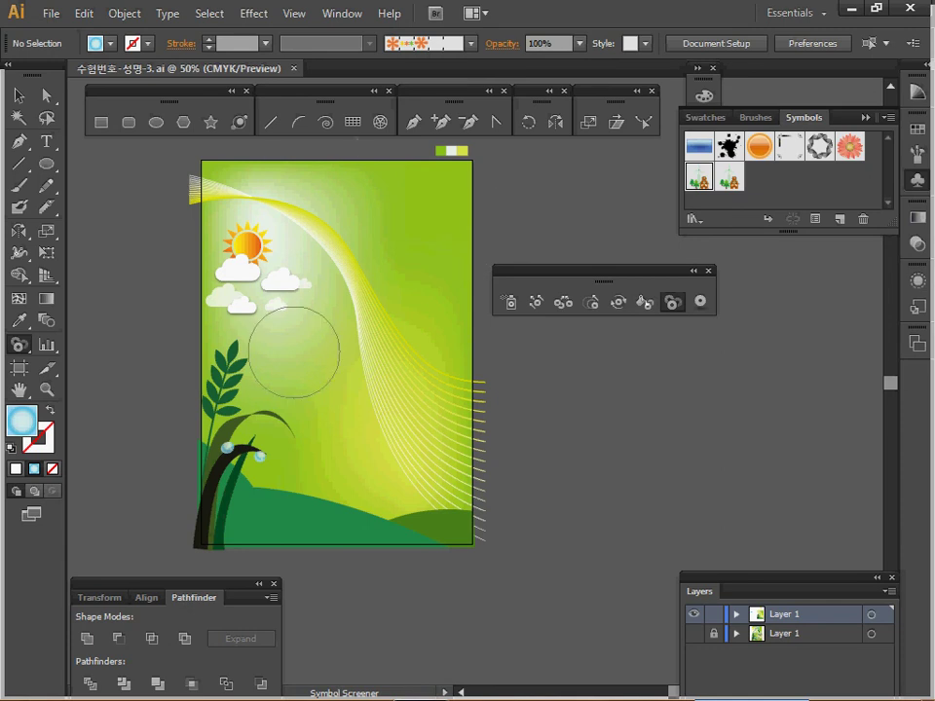
- Spray five instances of the windmill, trees and house symbol over the poster's middle and lower areas
{"action": "left_click", "coordinate": [284, 331]}
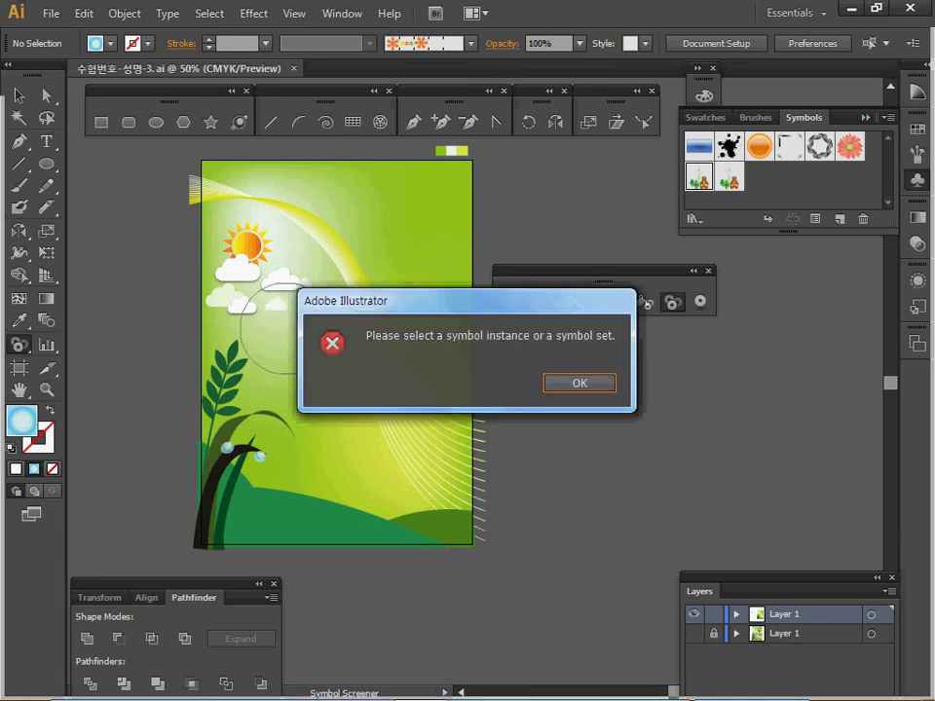
{"action": "key", "text": "Return"}
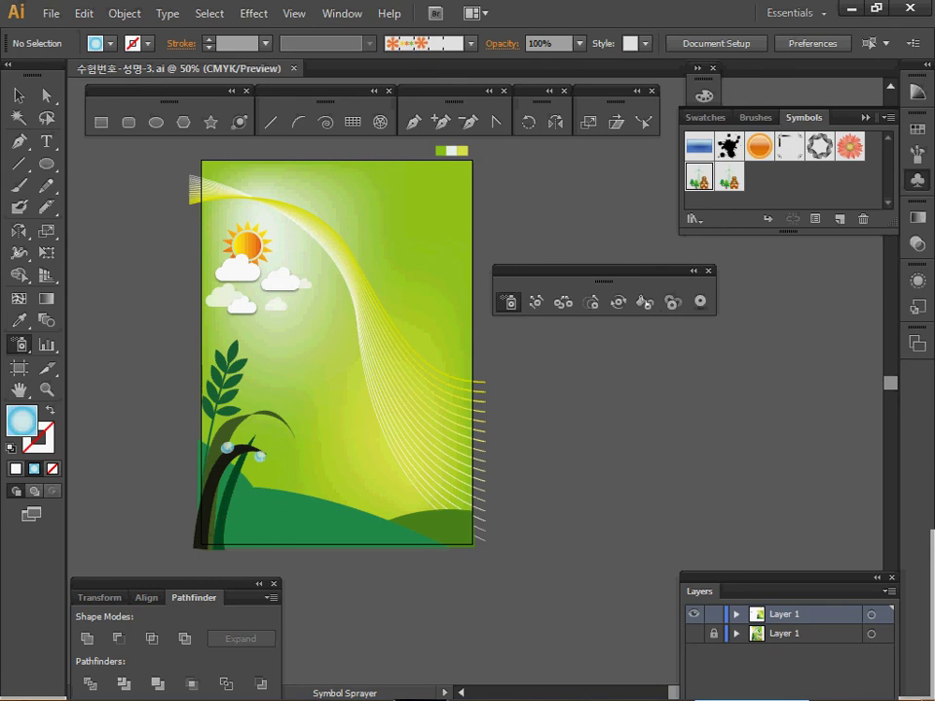
{"action": "left_click", "coordinate": [309, 334]}
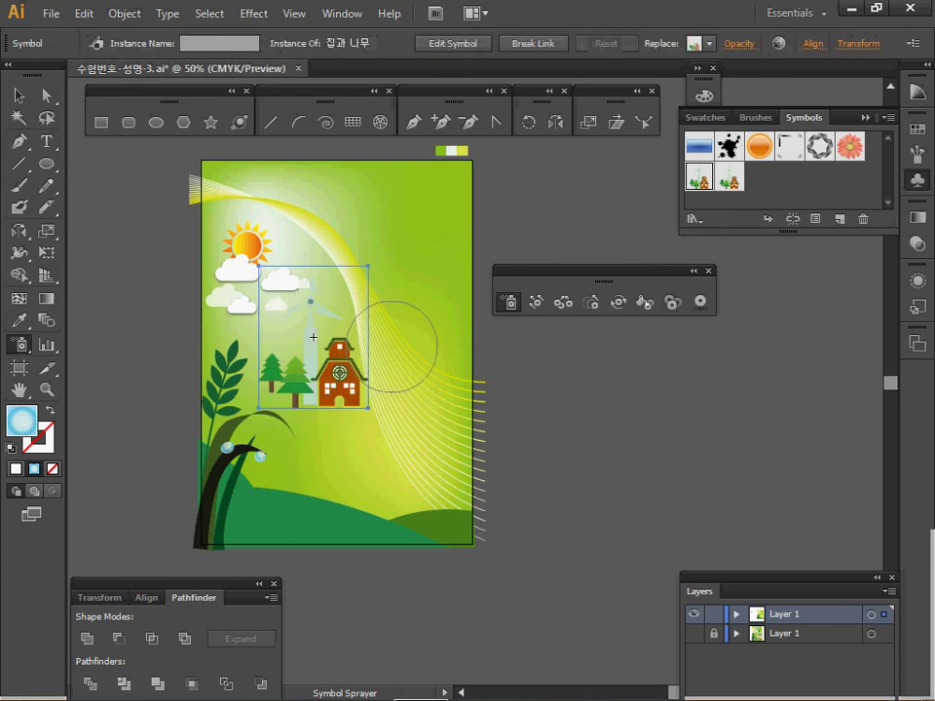
{"action": "left_click", "coordinate": [417, 343]}
{"action": "left_click", "coordinate": [425, 453]}
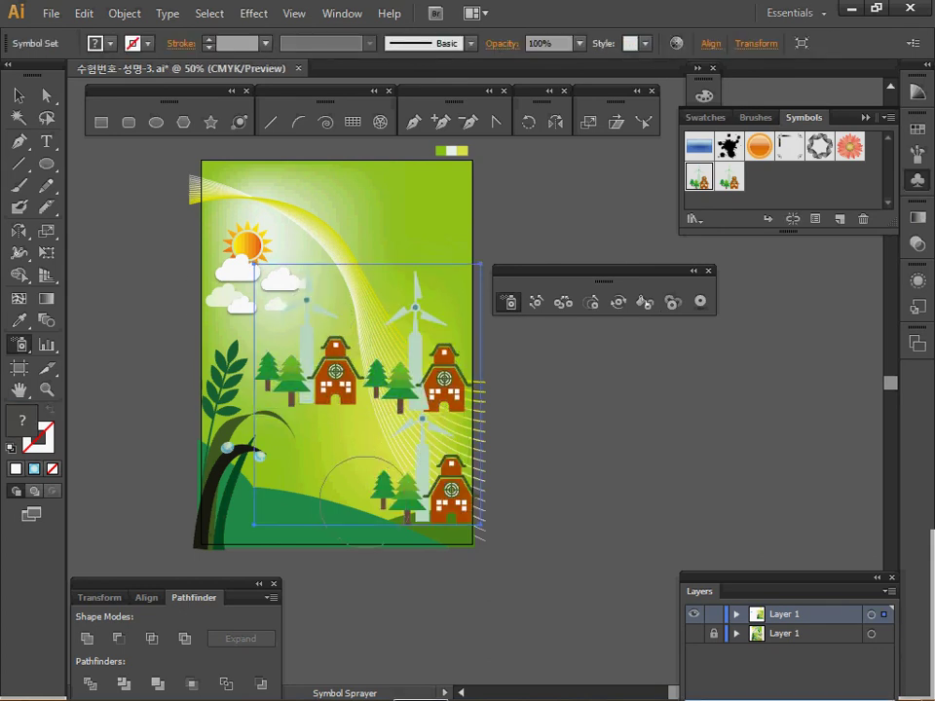
{"action": "left_click", "coordinate": [364, 506]}
{"action": "left_click", "coordinate": [262, 498]}
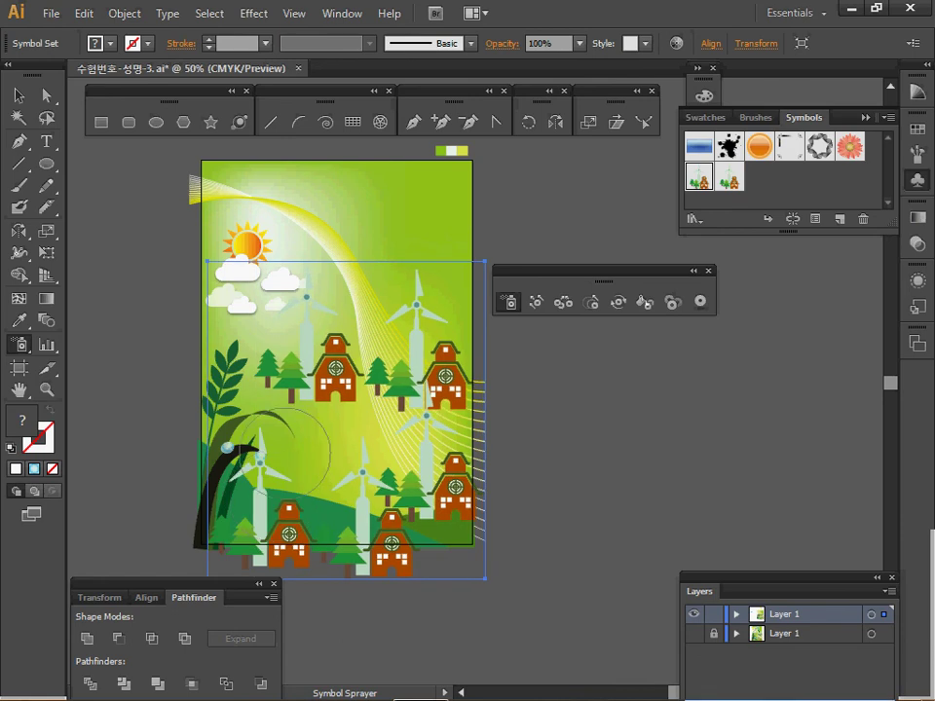
- Shrink the symbol instance below the clouds slightly with the Symbol Sizer tool
{"action": "left_click", "coordinate": [591, 302]}
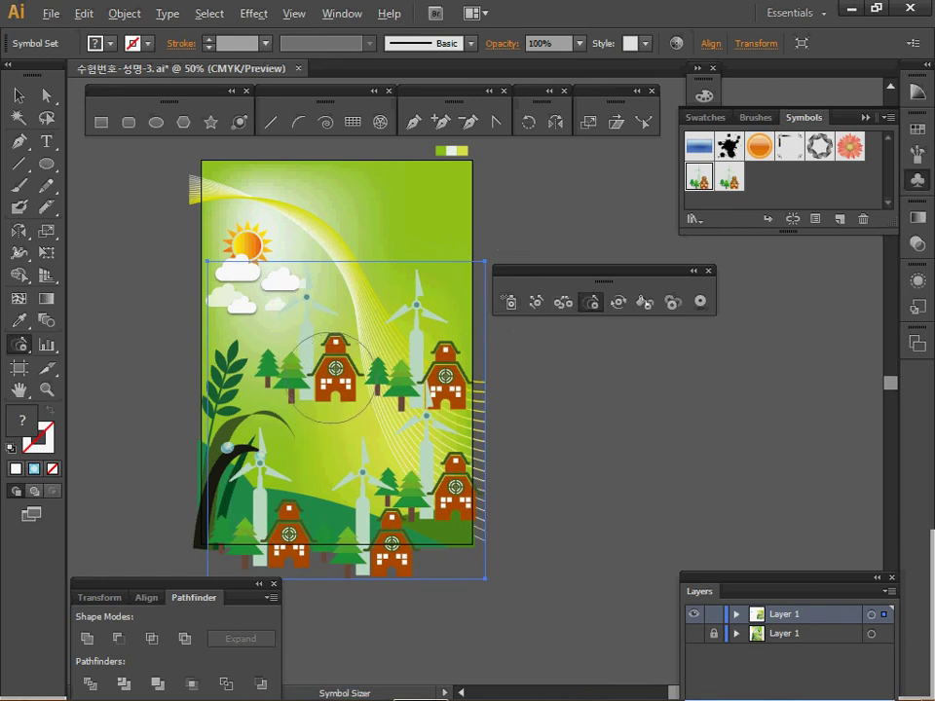
{"action": "left_click", "coordinate": [326, 378]}
{"action": "key", "text": "ctrl+z"}
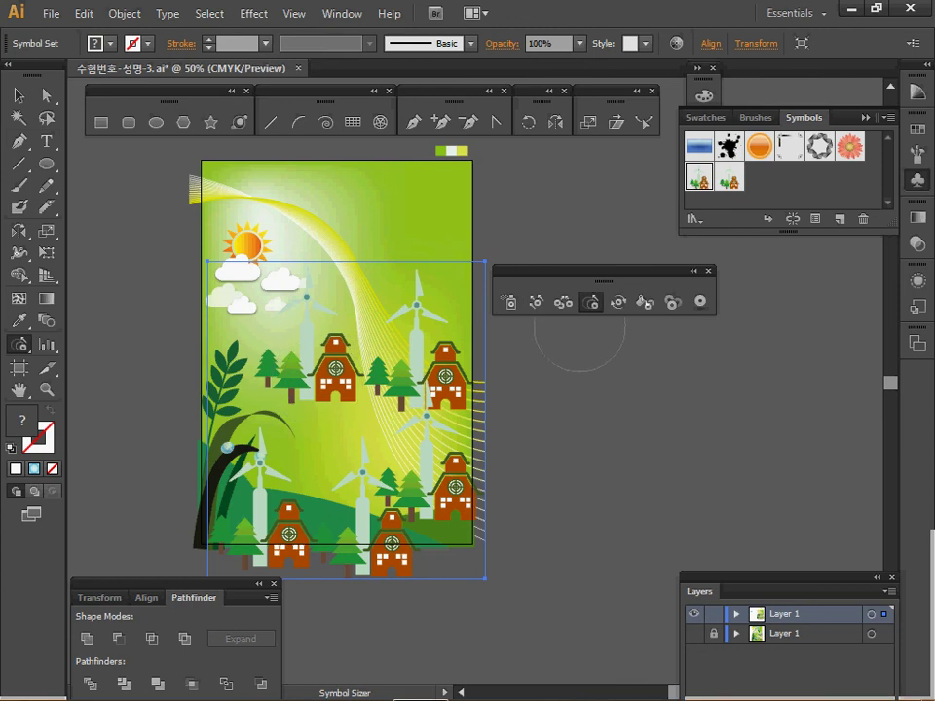
{"action": "left_click", "coordinate": [328, 381]}
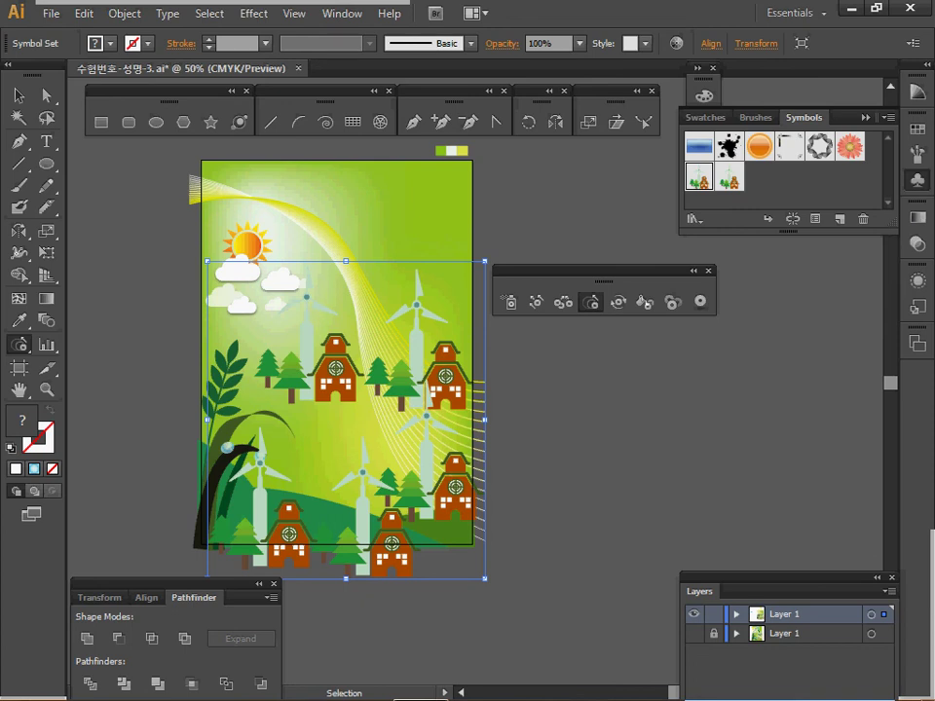
{"action": "left_click", "coordinate": [353, 371]}
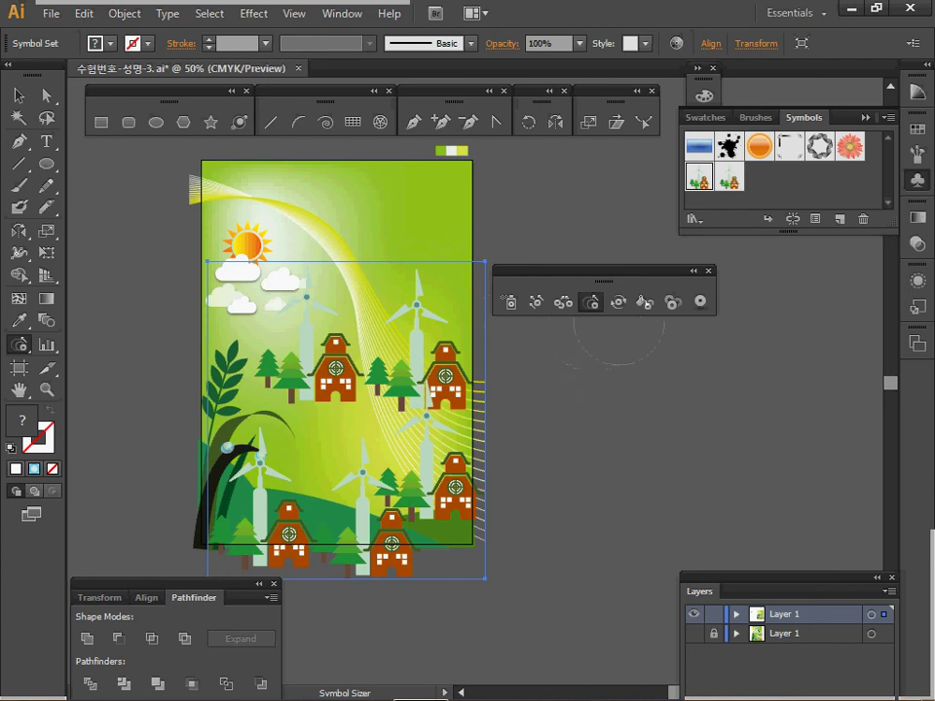
{"action": "key", "text": "v"}
{"action": "left_click", "coordinate": [329, 373]}
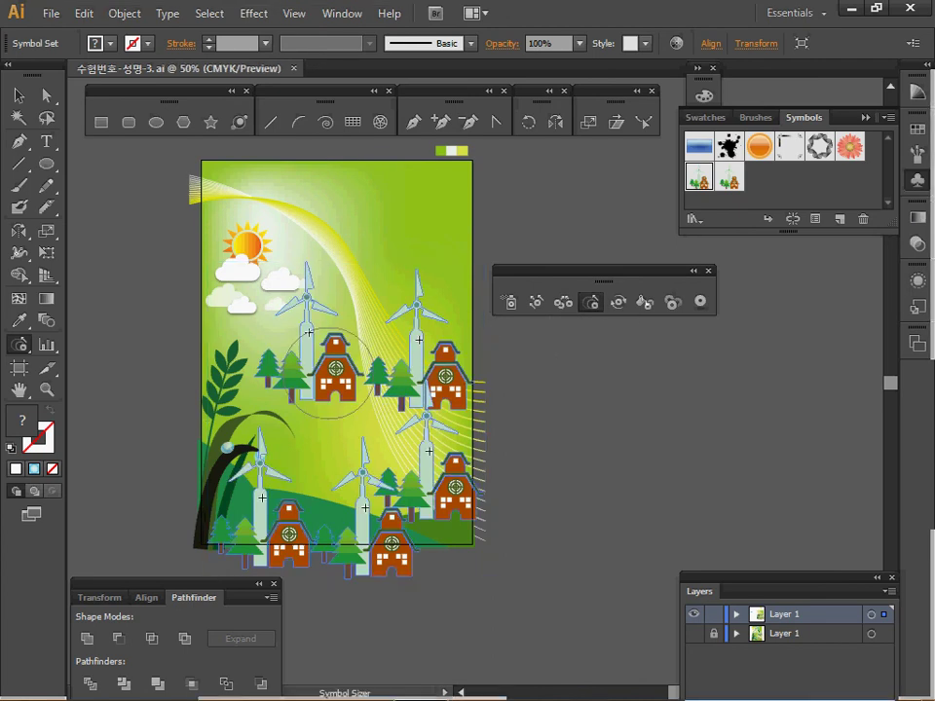
{"action": "left_click", "coordinate": [329, 373], "text": "alt"}
{"action": "left_click_drag", "start_coordinate": [331, 372], "coordinate": [323, 344]}
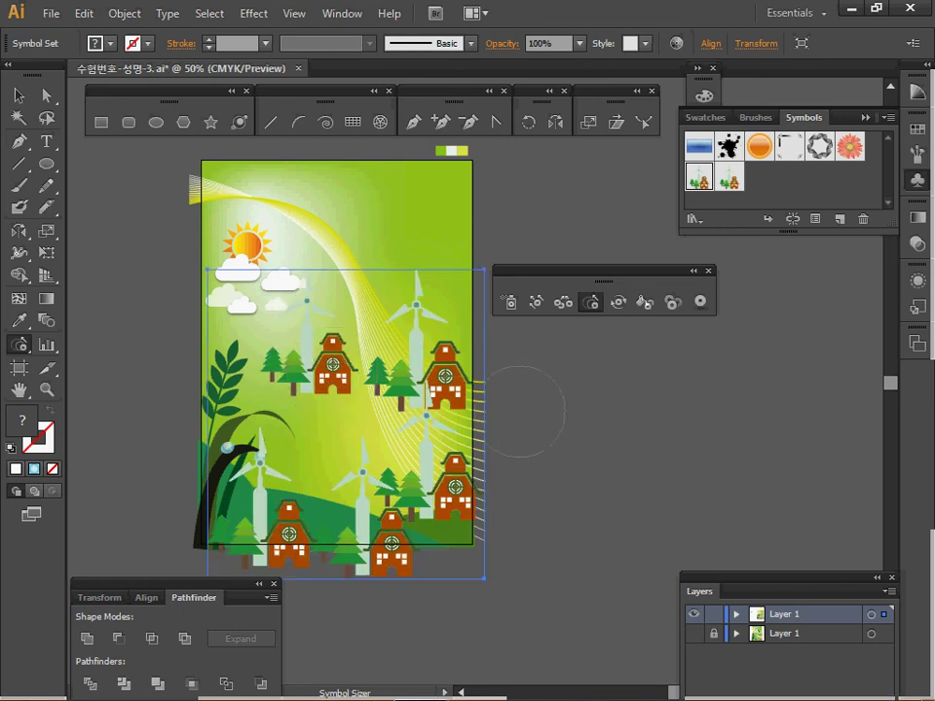
- Move the lower middle symbol instance up and left with the Symbol Shifter tool, and delete the whole symbol set
{"action": "left_click", "coordinate": [535, 302]}
{"action": "mouse_move", "coordinate": [365, 470]}
{"action": "left_mouse_down"}
{"action": "mouse_move", "coordinate": [381, 522]}
{"action": "mouse_move", "coordinate": [373, 493]}
{"action": "left_mouse_up"}
{"action": "left_click", "coordinate": [375, 493]}
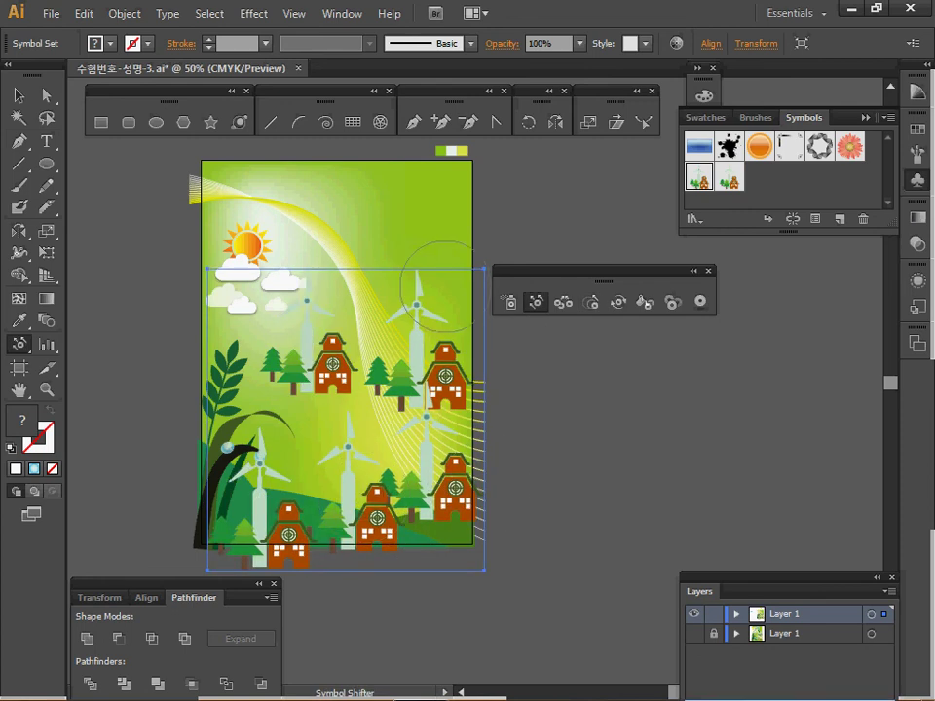
{"action": "key", "text": "Delete"}
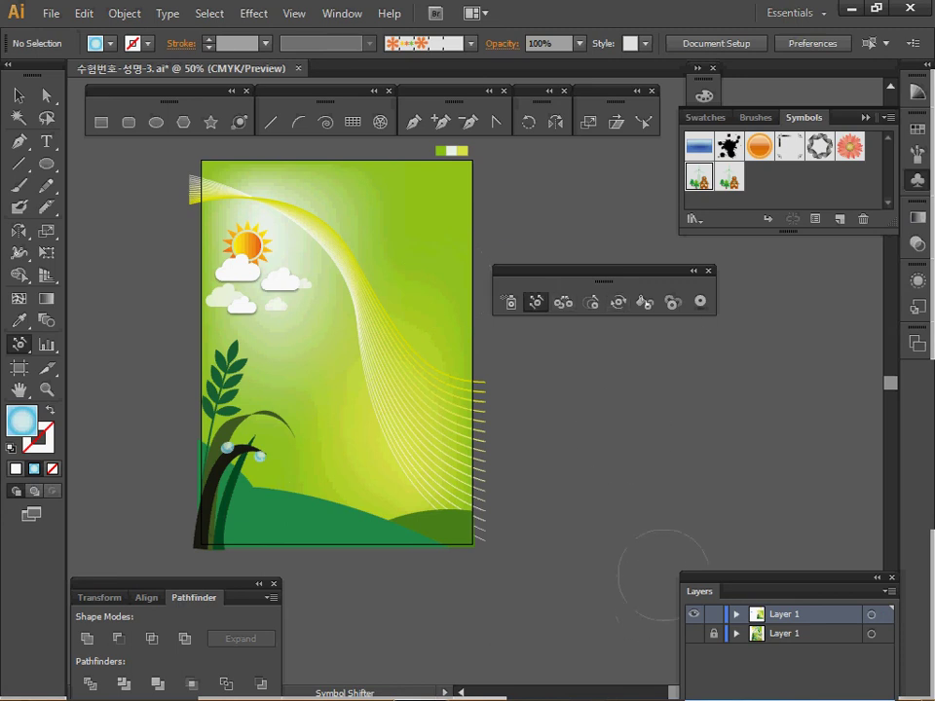
- Display only the reference layer, unlock it and select the house-and-windmill symbol set inside its clip group
{"action": "left_click", "coordinate": [693, 633]}
{"action": "left_click", "coordinate": [694, 614]}
{"action": "left_click", "coordinate": [714, 634]}
{"action": "left_click", "coordinate": [419, 438], "text": "ctrl"}
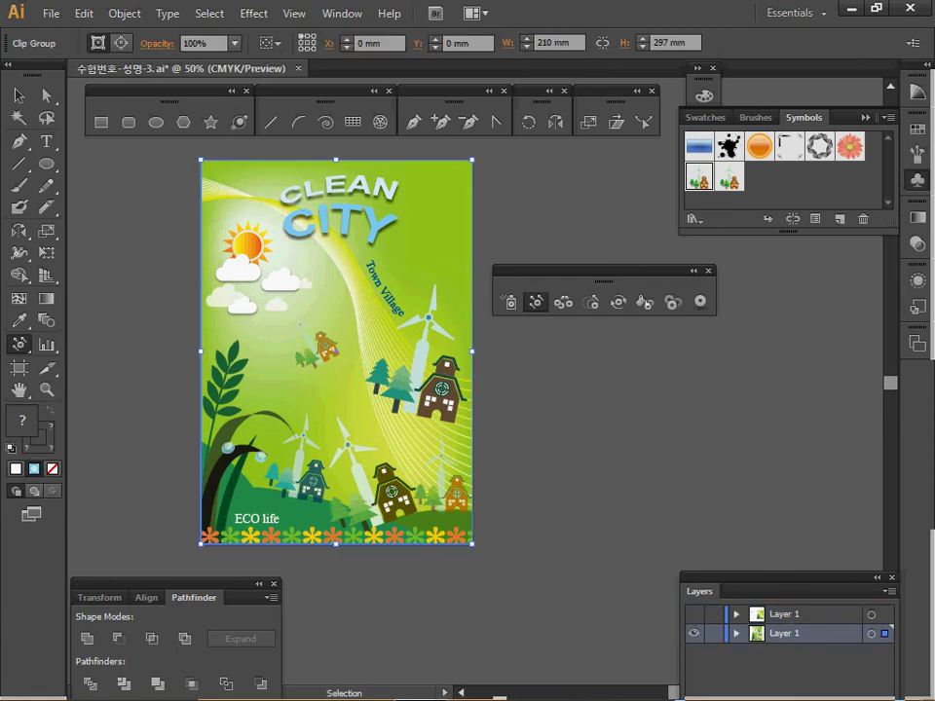
{"action": "key", "text": "v"}
{"action": "double_click", "coordinate": [440, 394]}
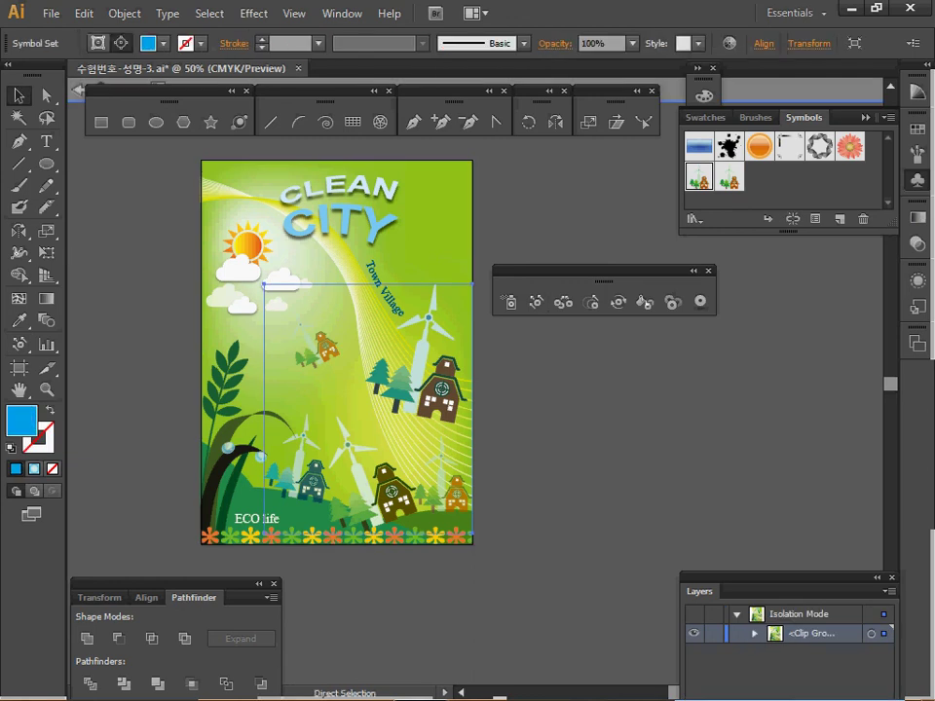
- Copy the reference symbol set and paste it in front on the artwork layer, with the reference layer hidden
{"action": "key", "text": "v"}
{"action": "key", "text": "Escape"}
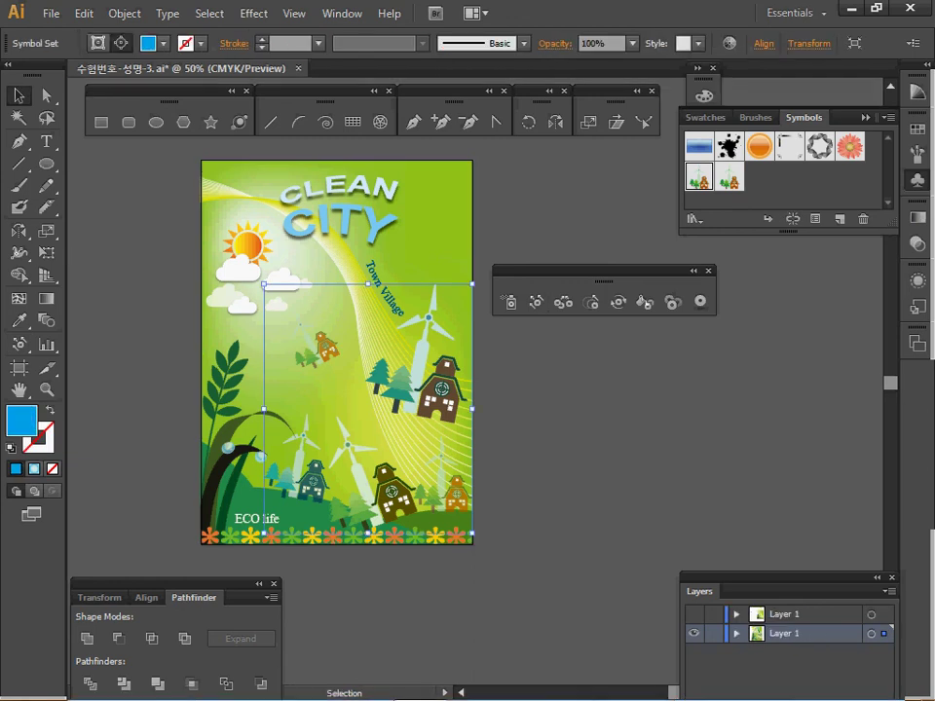
{"action": "key", "text": "ctrl+y"}
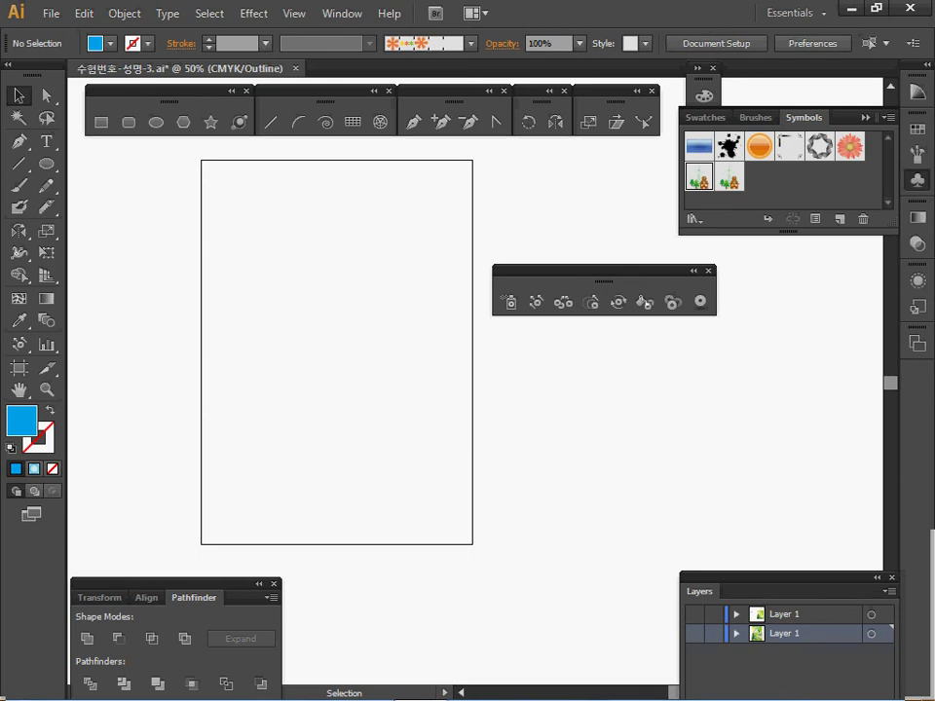
{"action": "left_click", "coordinate": [693, 614]}
{"action": "left_click", "coordinate": [785, 615]}
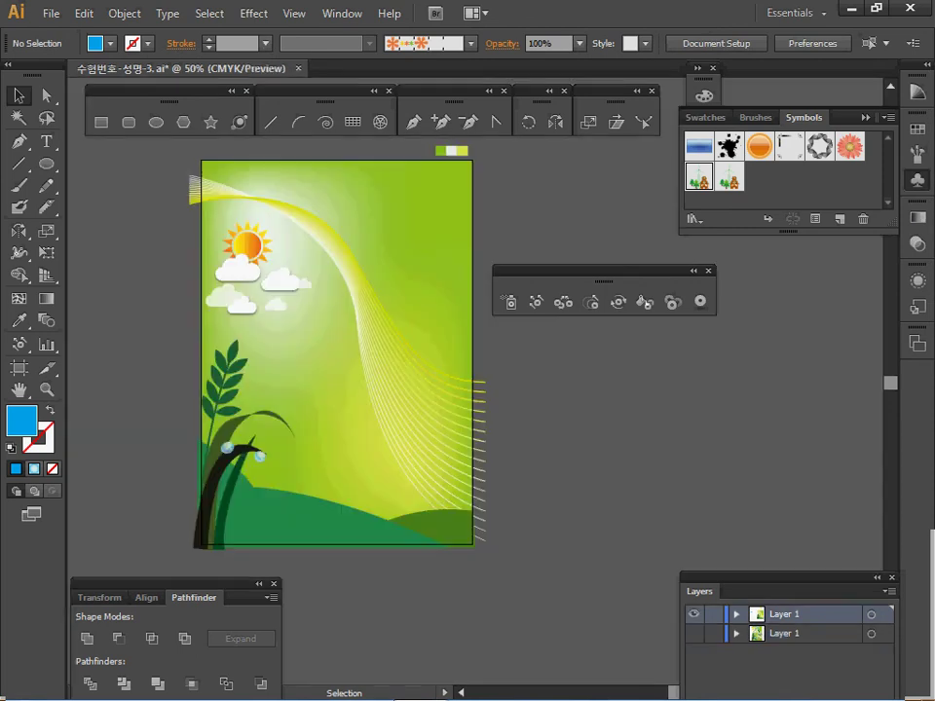
{"action": "key", "text": "ctrl+f"}
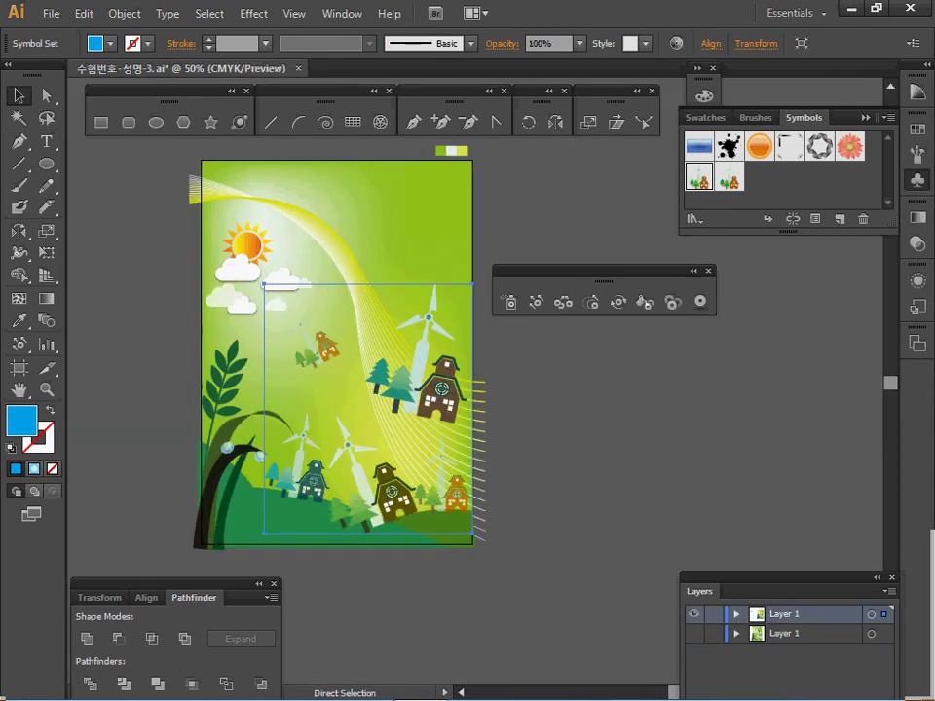
- Select the CLEAN CITY title and the Town Village text beside the artboard and cut them
{"action": "key", "text": "v"}
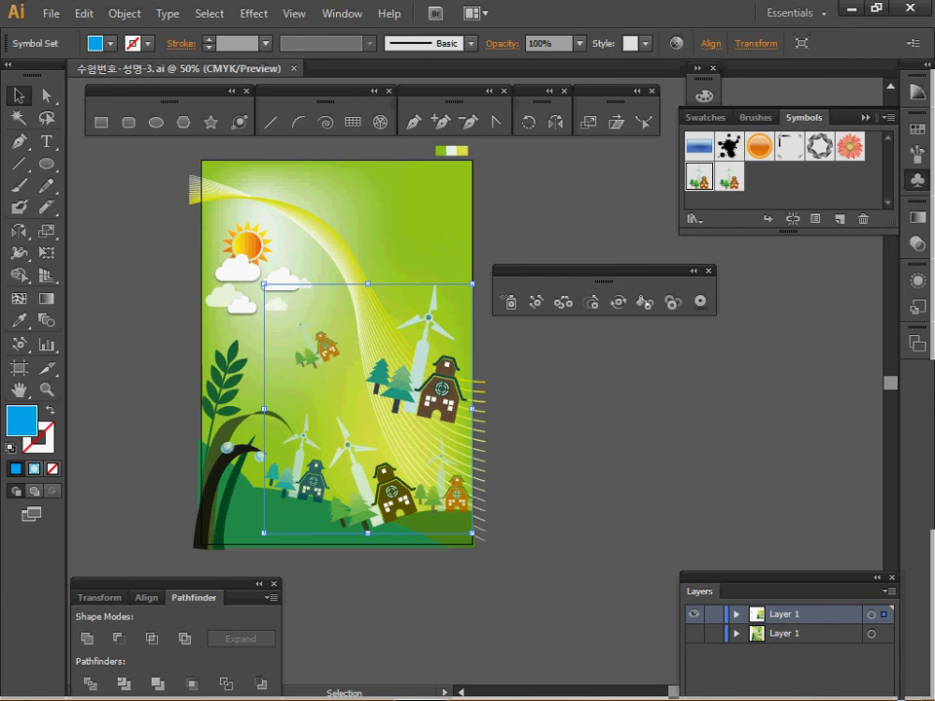
{"action": "key", "text": "ctrl+shift+a"}
{"action": "key", "text": "space"}
{"action": "left_click_drag", "start_coordinate": [309, 290], "coordinate": [660, 385]}
{"action": "left_click_drag", "start_coordinate": [288, 315], "coordinate": [425, 349]}
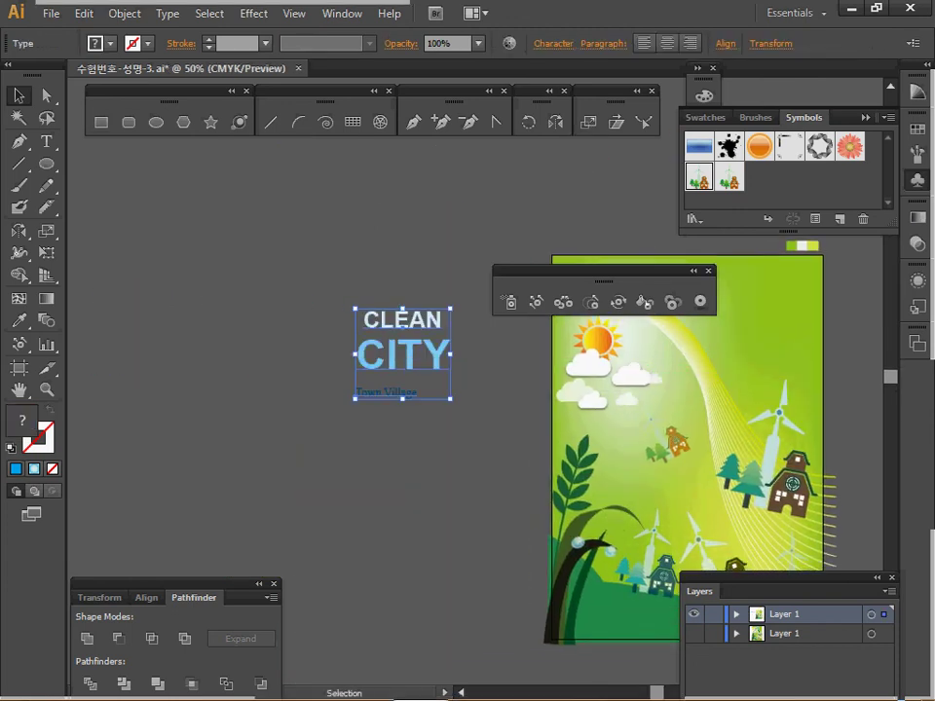
{"action": "key", "text": "ctrl+x"}
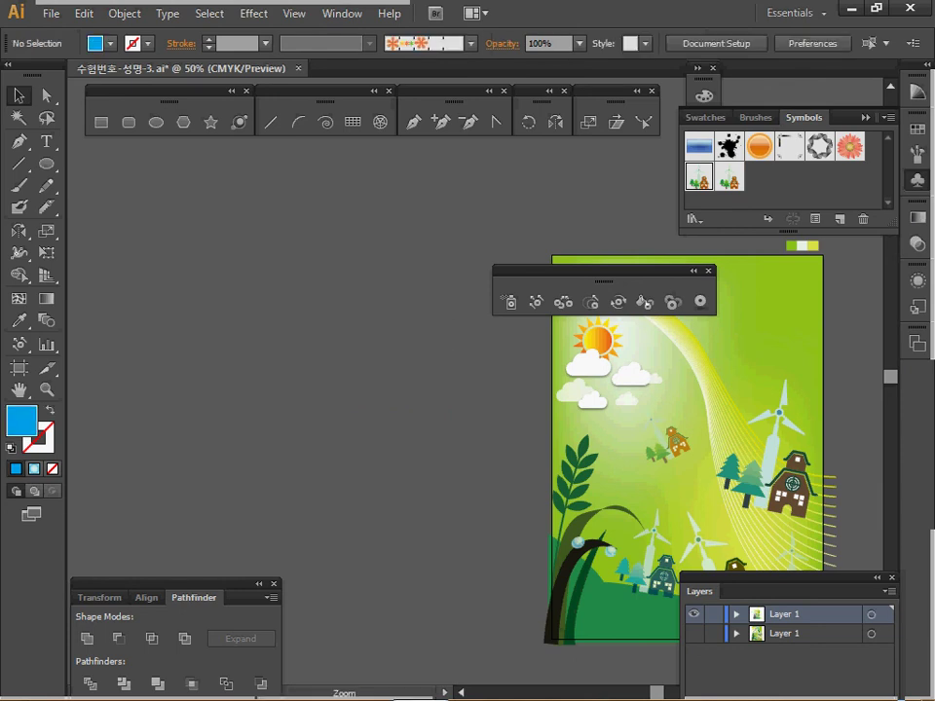
- Paste the cut texts onto the poster and place the center-aligned CLEAN CITY title near the poster's top
{"action": "left_click", "coordinate": [706, 384], "text": "ctrl"}
{"action": "key", "text": "ctrl+plus"}
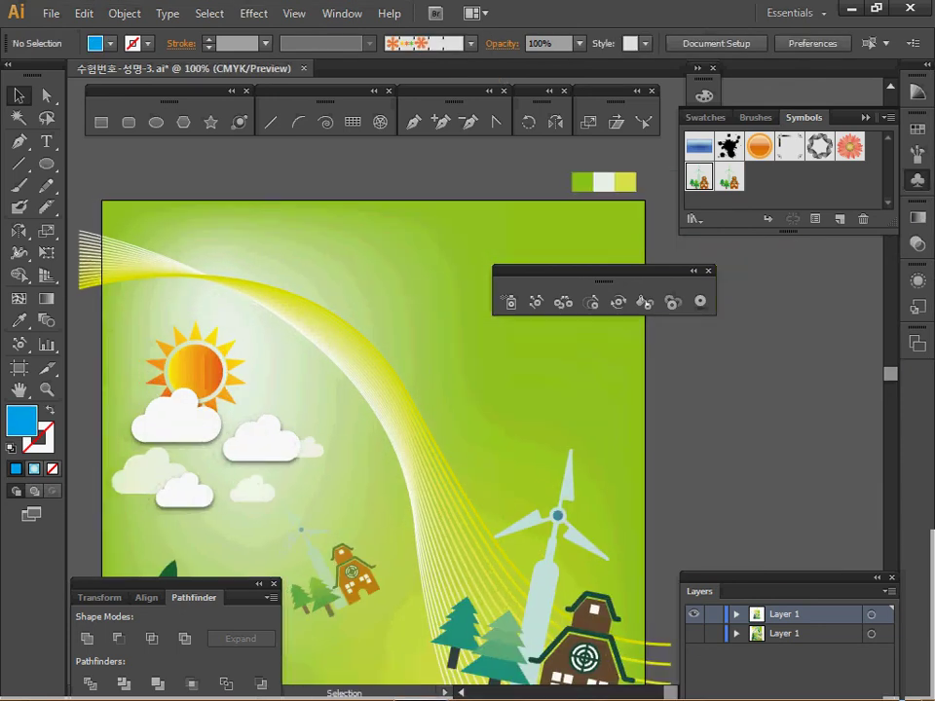
{"action": "left_click", "coordinate": [709, 271]}
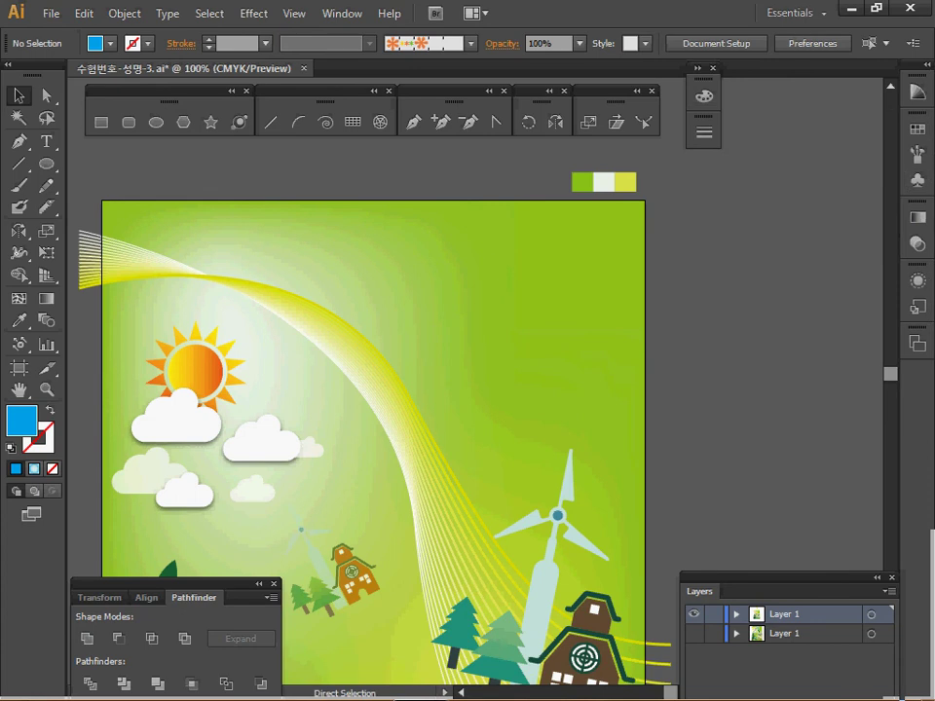
{"action": "key", "text": "ctrl+v"}
{"action": "key", "text": "ctrl+shift+a"}
{"action": "left_click_drag", "start_coordinate": [511, 312], "coordinate": [426, 254]}
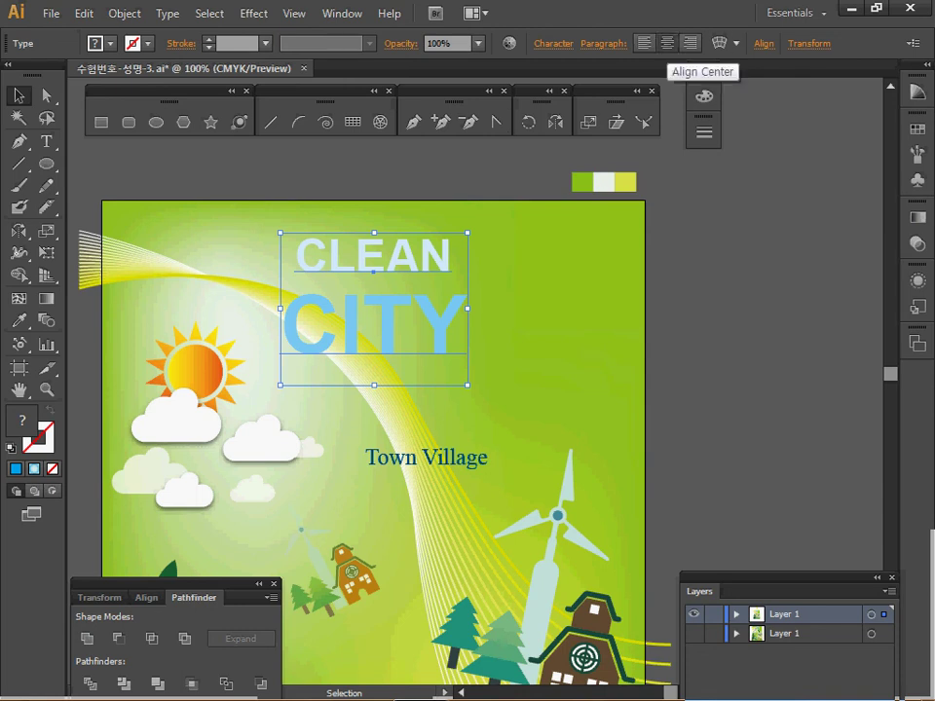
{"action": "left_click", "coordinate": [667, 43]}
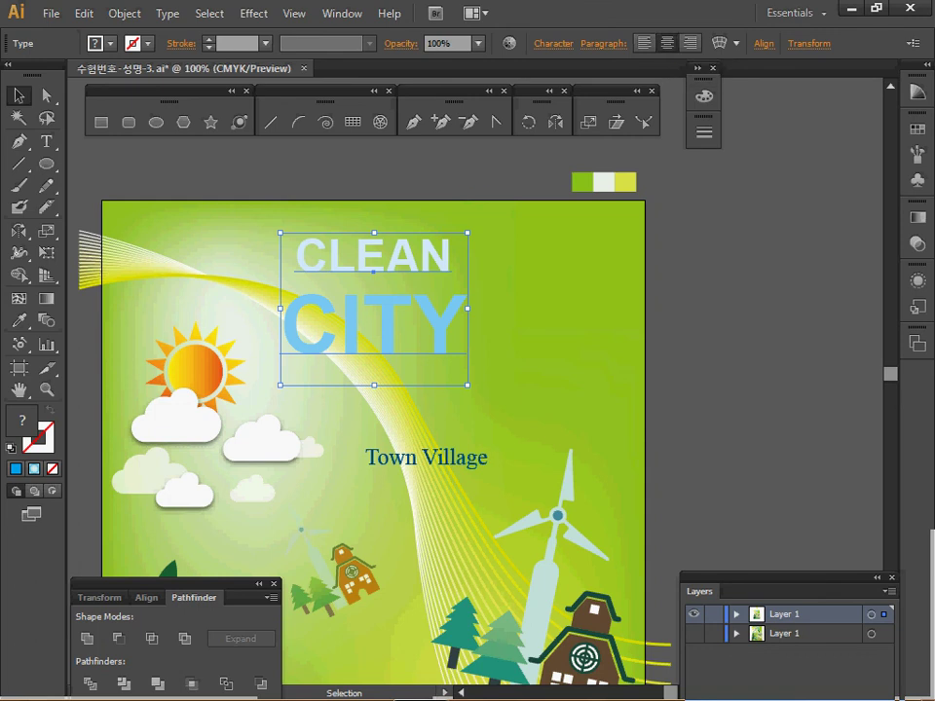
{"action": "double_click", "coordinate": [373, 256]}
{"action": "double_click", "coordinate": [373, 256]}
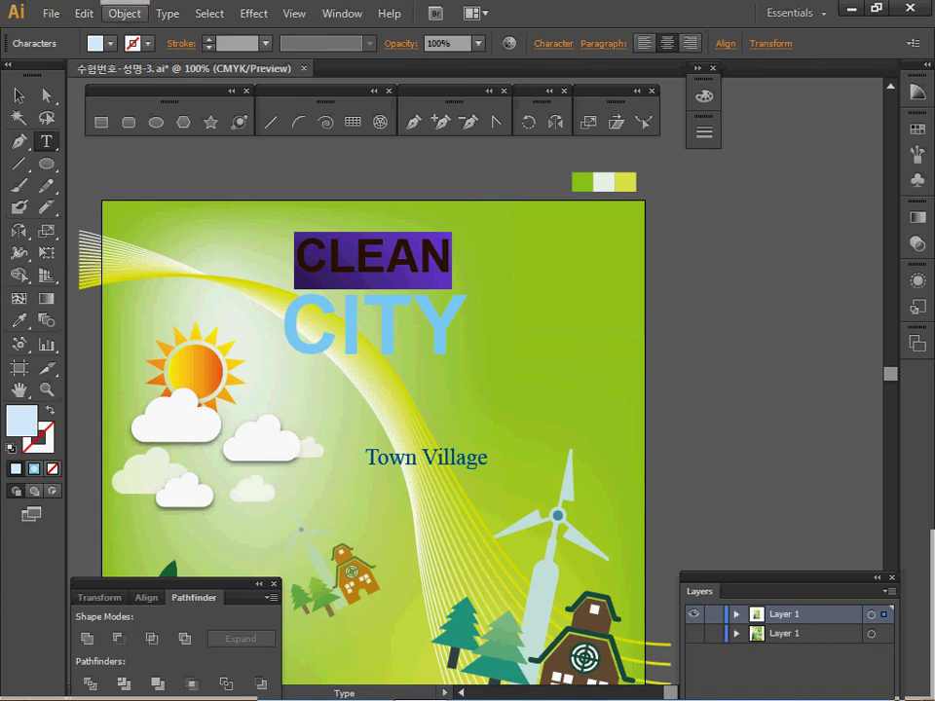
{"action": "left_click", "coordinate": [123, 13]}
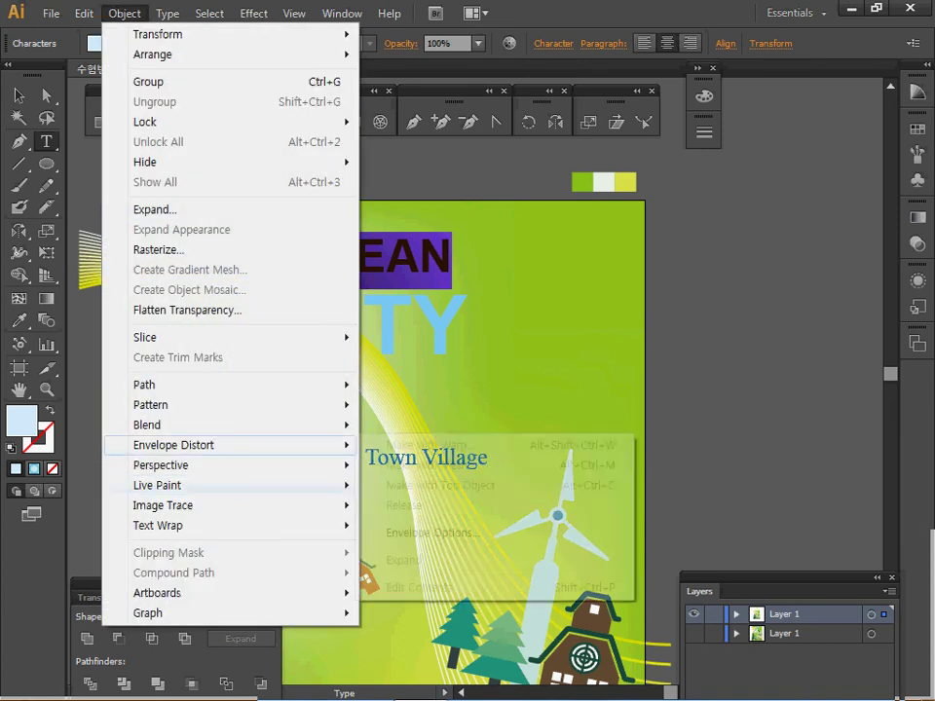
{"action": "mouse_move", "coordinate": [224, 445]}
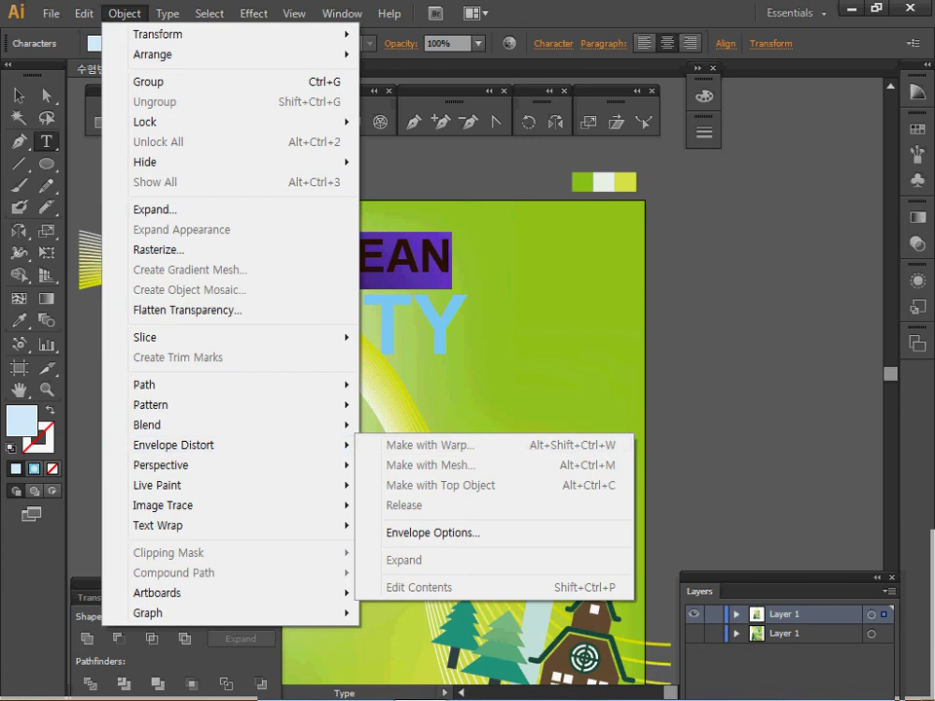
{"action": "key", "text": "Escape"}
{"action": "key", "text": "Escape"}
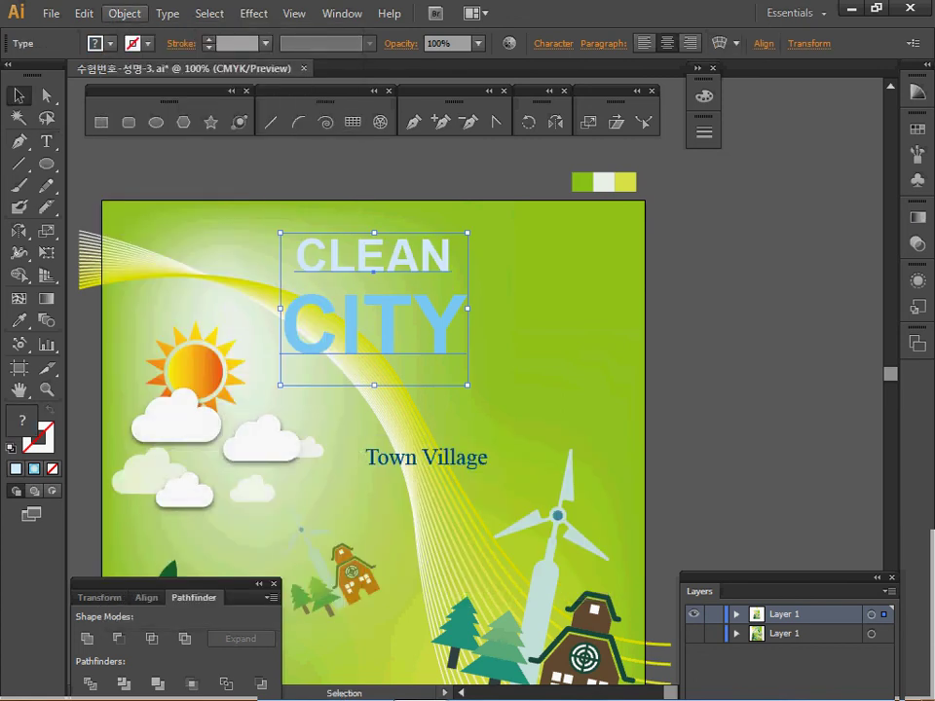
- Start an Envelope Distort warp on the CLEAN CITY title with the Arc style and preview enabled
{"action": "left_click", "coordinate": [125, 14]}
{"action": "mouse_move", "coordinate": [224, 445]}
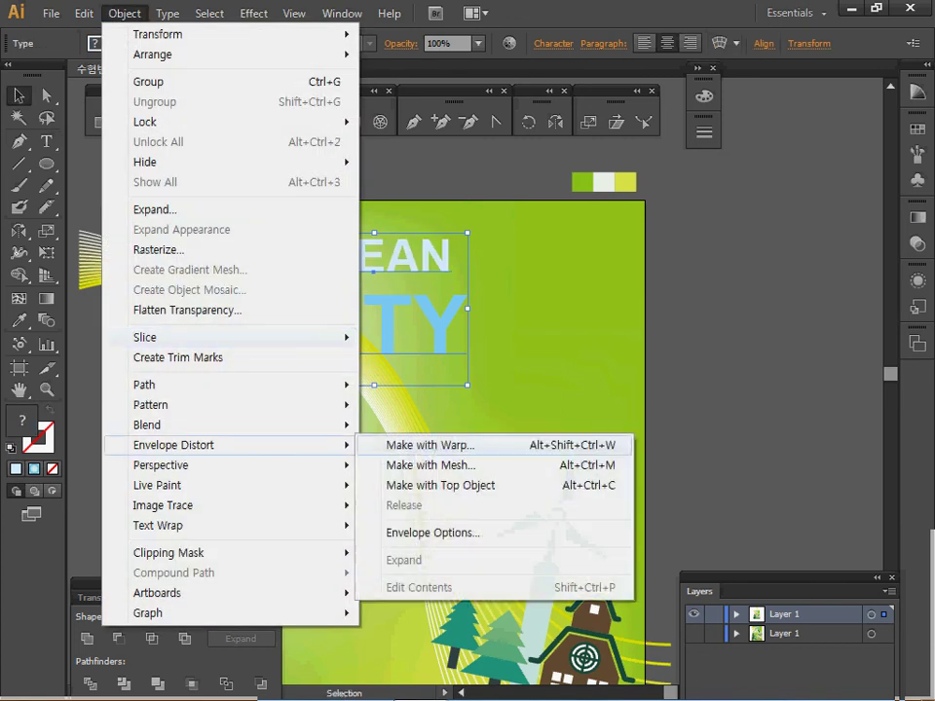
{"action": "left_click", "coordinate": [430, 445]}
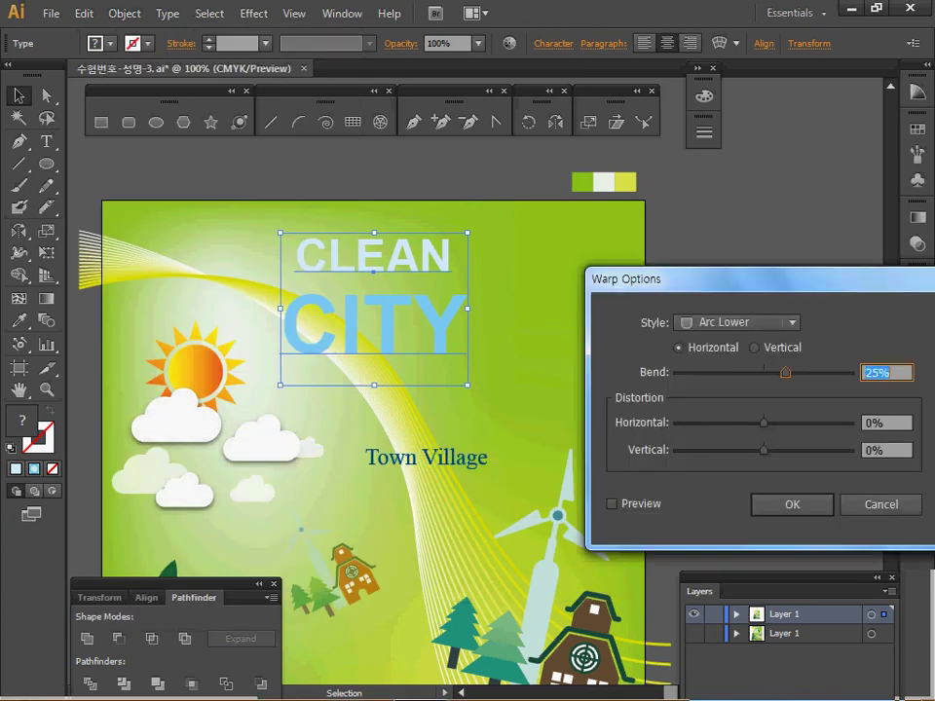
{"action": "left_click_drag", "start_coordinate": [709, 280], "coordinate": [680, 243]}
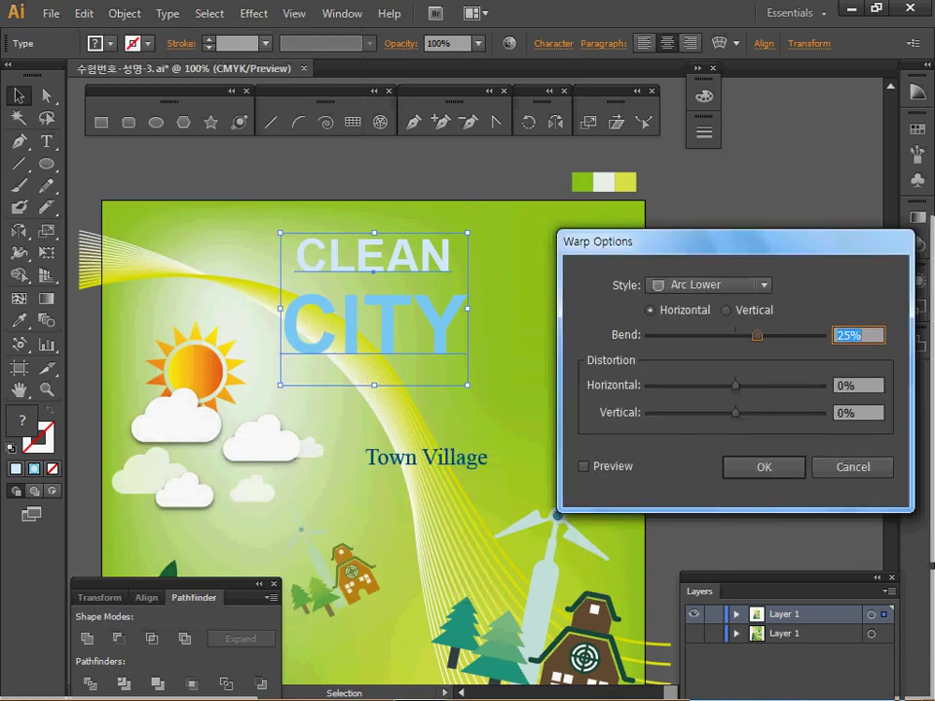
{"action": "left_click", "coordinate": [584, 467]}
{"action": "left_click", "coordinate": [708, 284]}
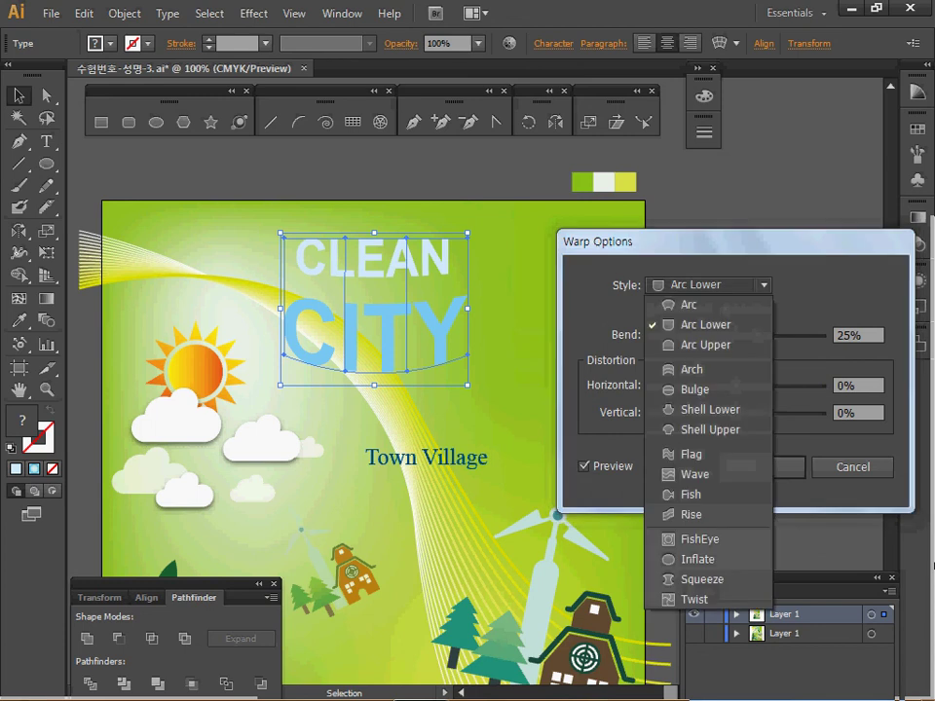
{"action": "left_click", "coordinate": [688, 303]}
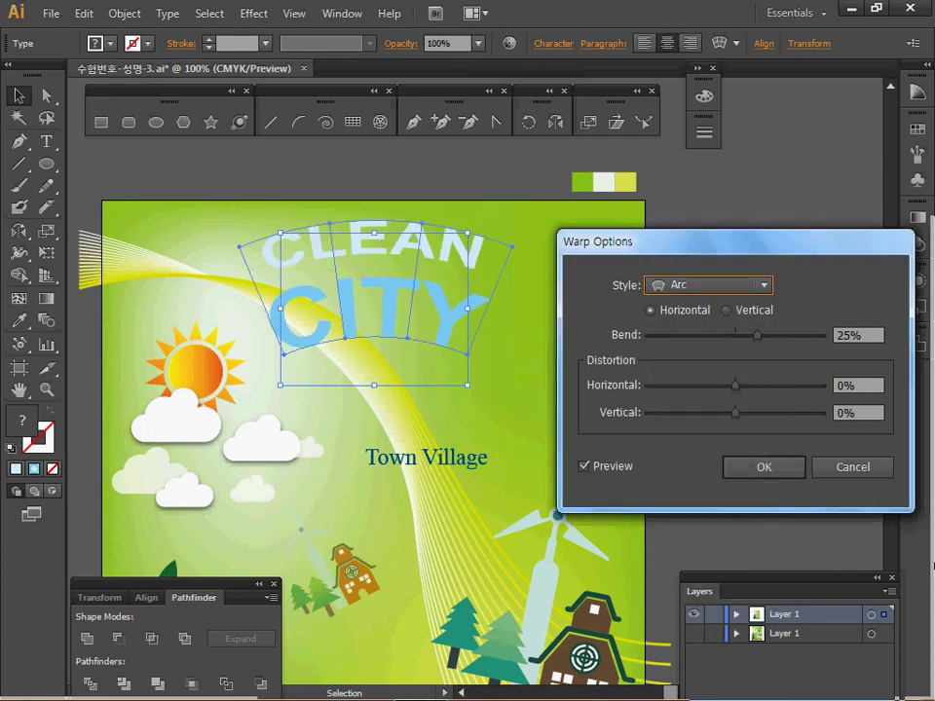
- Set the title warp's bend to 90% and its horizontal distortion to 20%
{"action": "double_click", "coordinate": [849, 335]}
{"action": "type", "text": "90"}
{"action": "key", "text": "Tab"}
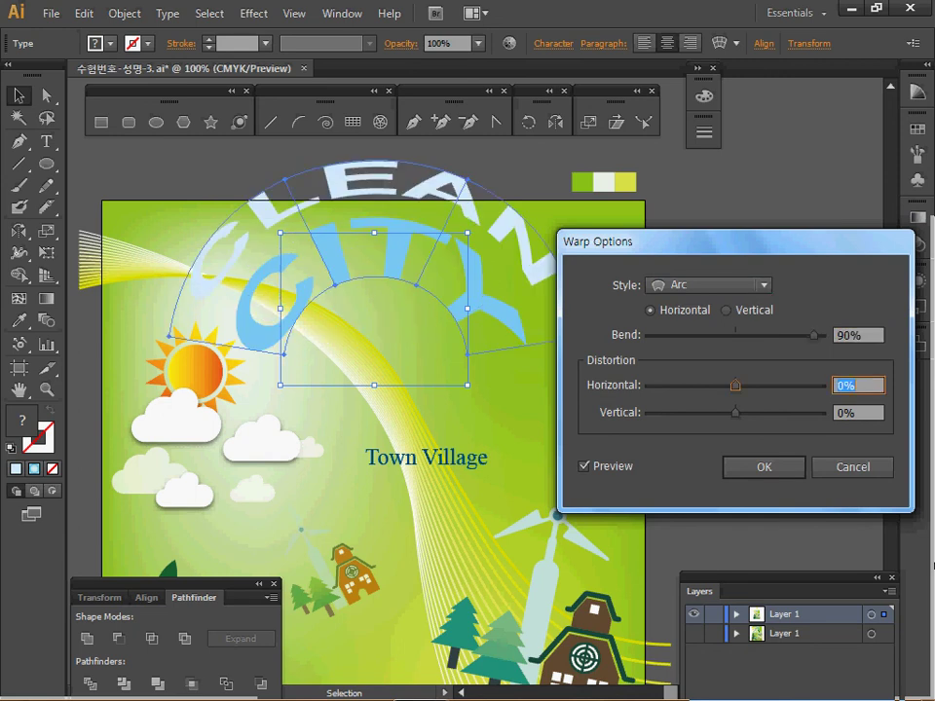
{"action": "type", "text": "20"}
{"action": "key", "text": "Tab"}
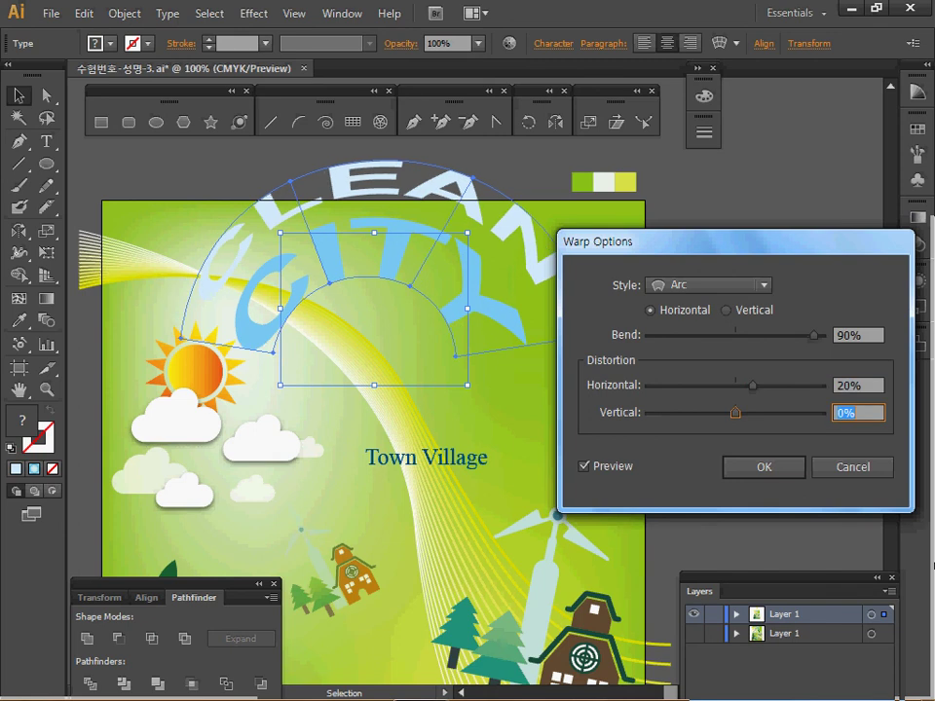
- Reduce the title warp's bend to 30% and apply the warp
{"action": "left_click_drag", "start_coordinate": [736, 242], "coordinate": [675, 309]}
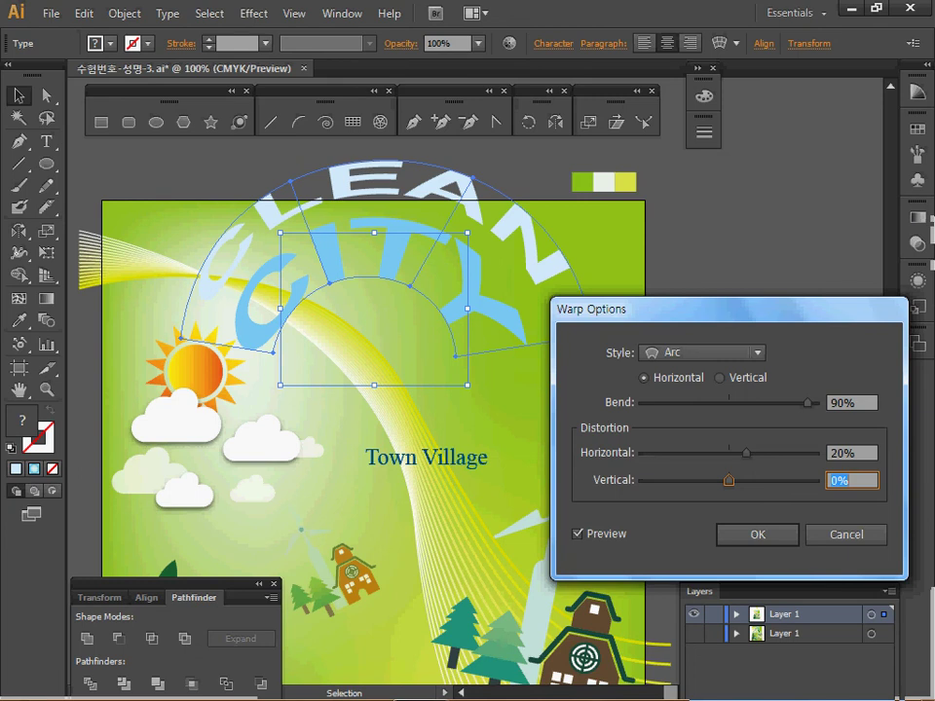
{"action": "left_click_drag", "start_coordinate": [675, 309], "coordinate": [673, 301]}
{"action": "key", "text": "Tab"}
{"action": "type", "text": "30"}
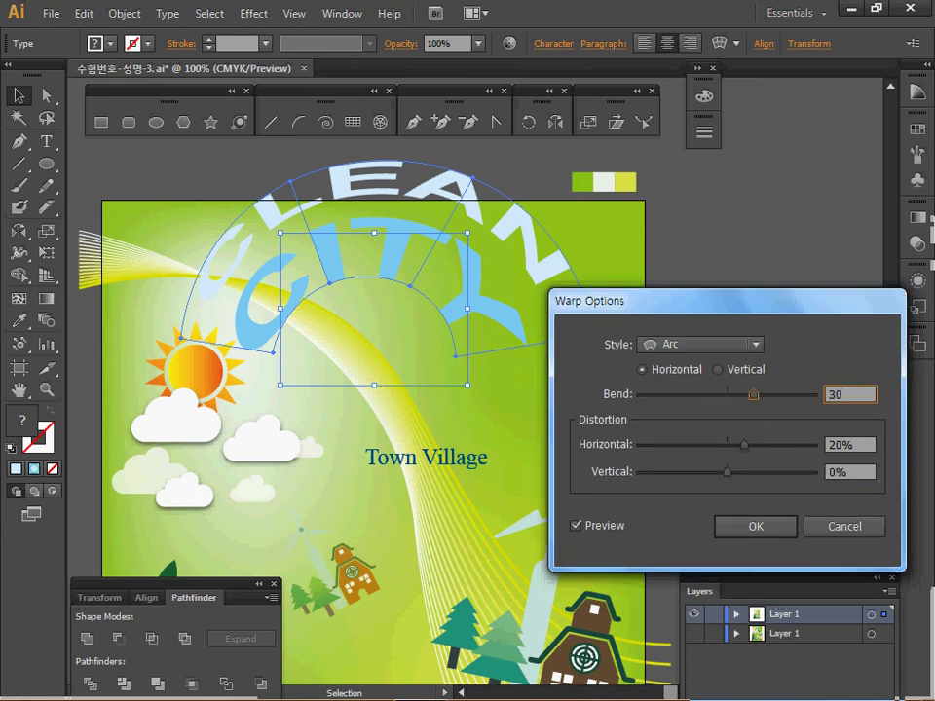
{"action": "key", "text": "Tab"}
{"action": "left_click_drag", "start_coordinate": [709, 301], "coordinate": [704, 250]}
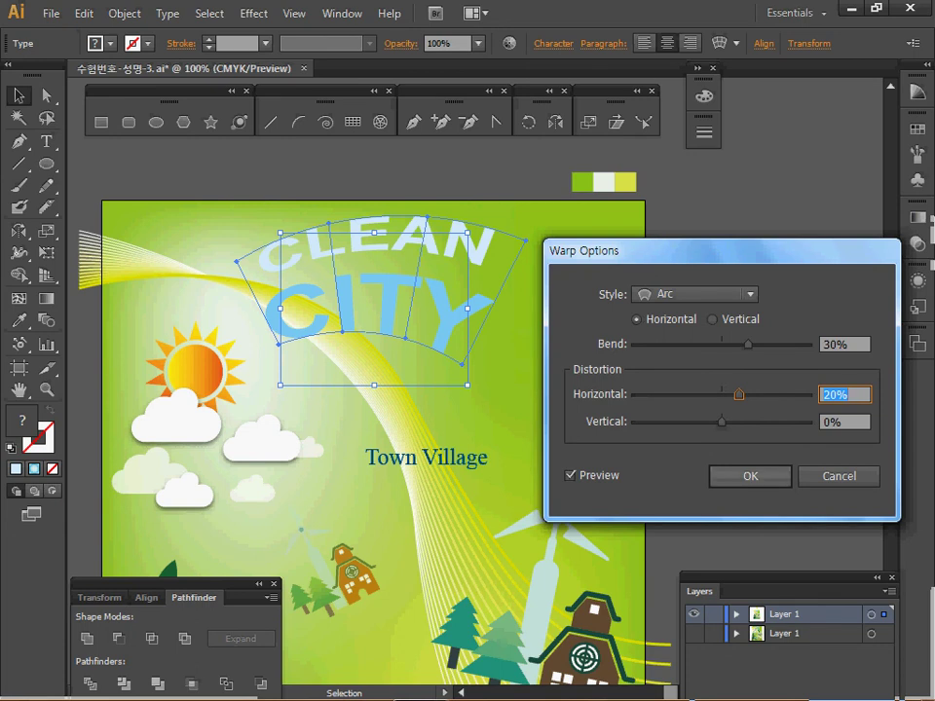
{"action": "key", "text": "Return"}
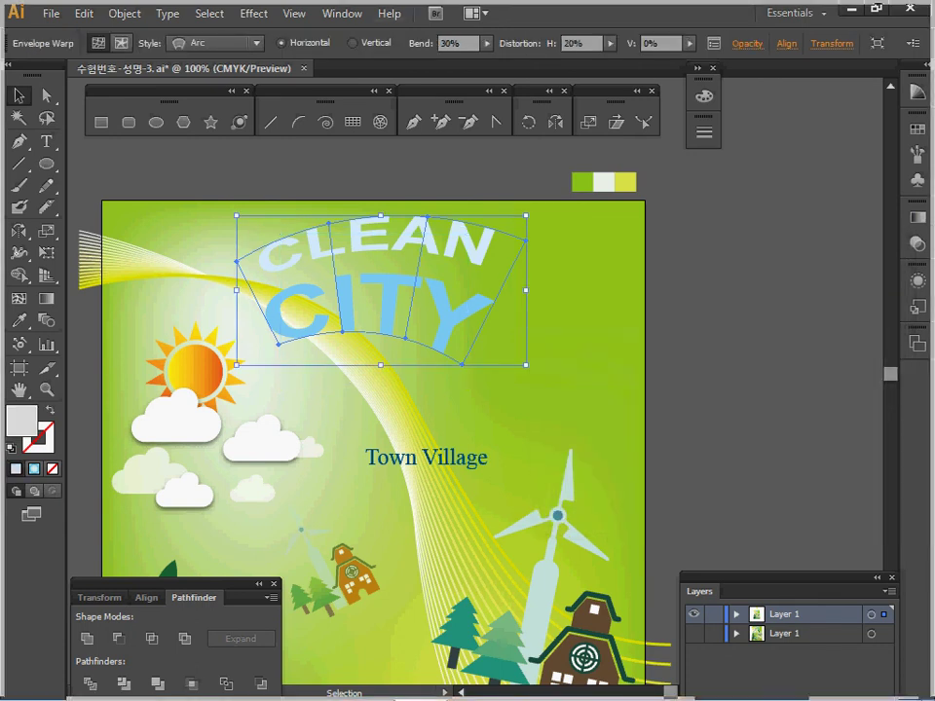
- Add a Multiply drop shadow with a 3 mm Y offset to the CLEAN CITY title, and save the document
{"action": "left_click", "coordinate": [255, 14]}
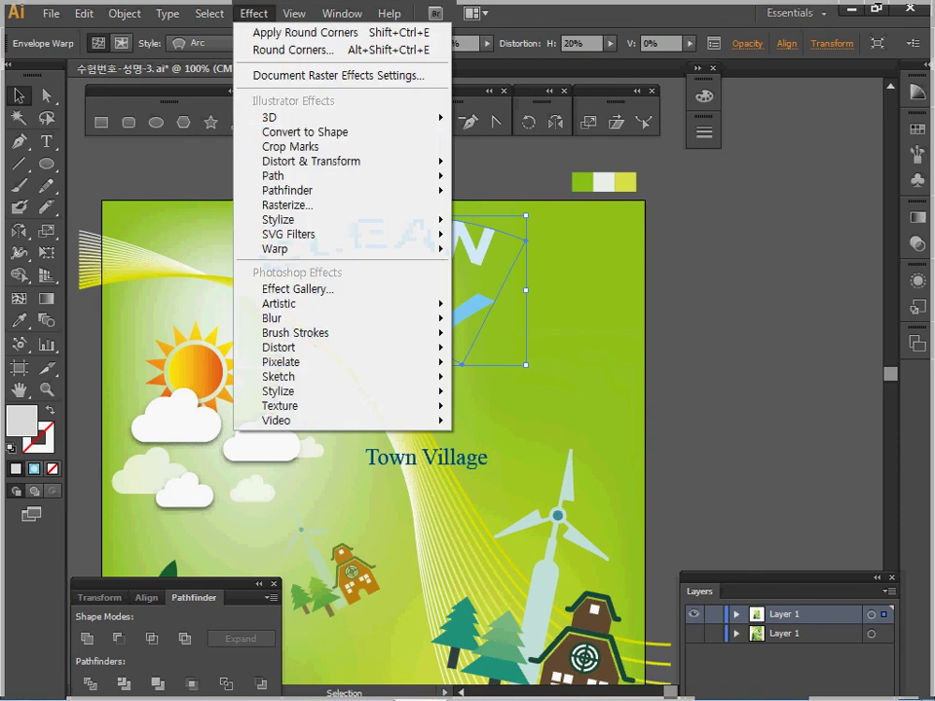
{"action": "mouse_move", "coordinate": [292, 220]}
{"action": "left_click", "coordinate": [516, 222]}
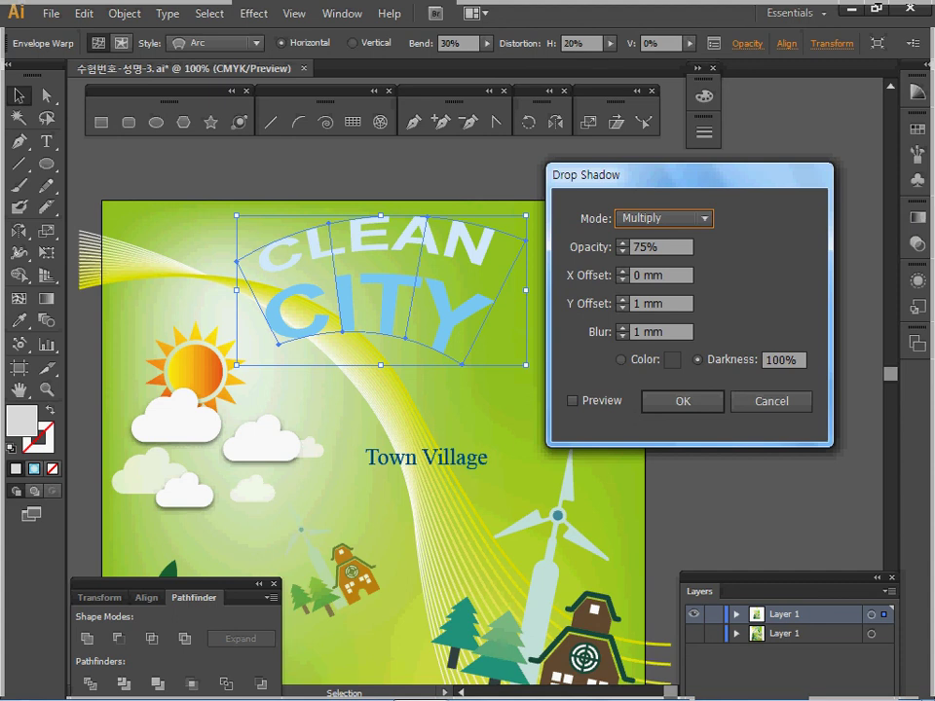
{"action": "left_click", "coordinate": [622, 299]}
{"action": "left_click", "coordinate": [623, 299]}
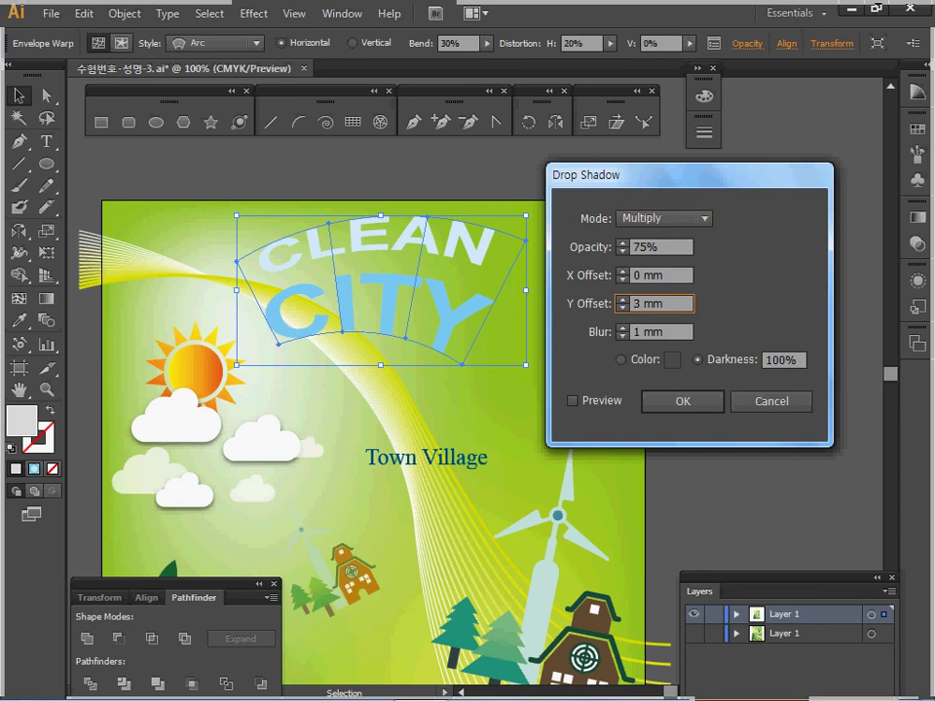
{"action": "key", "text": "Return"}
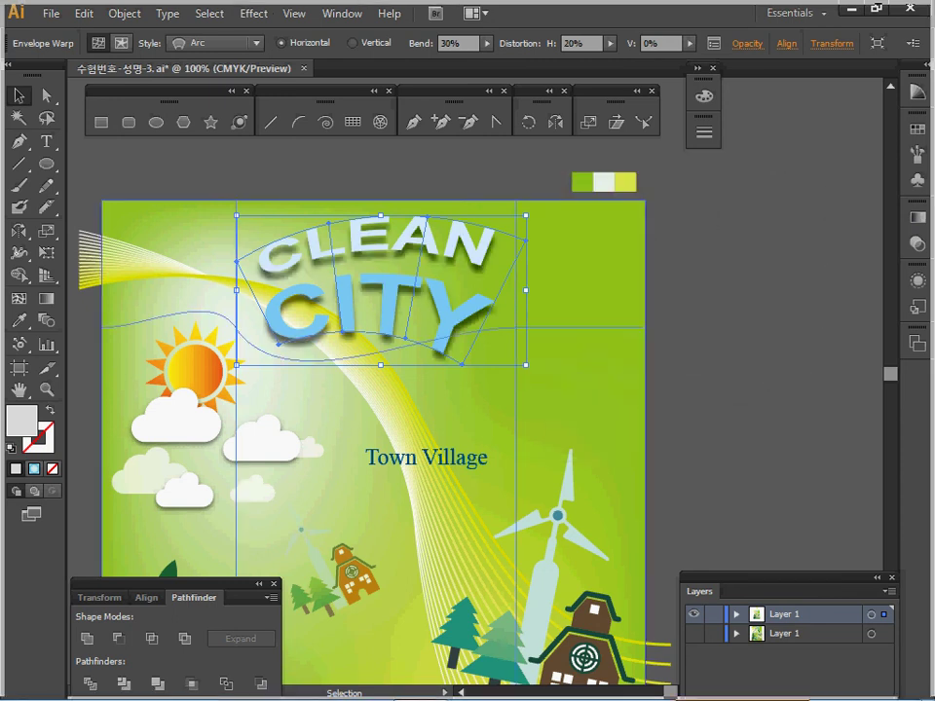
{"action": "key", "text": "a"}
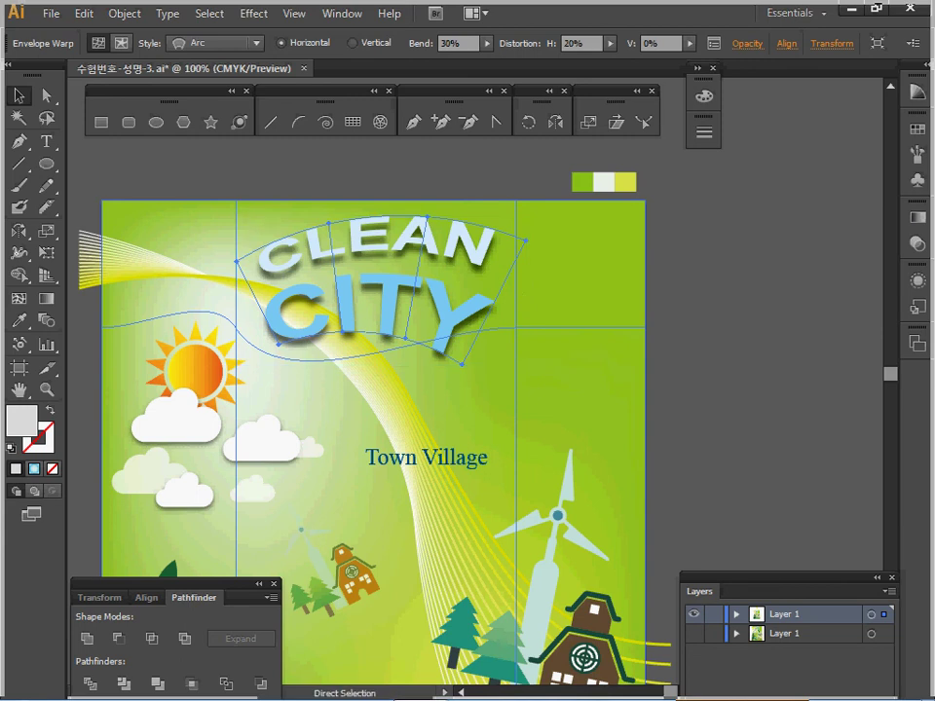
{"action": "key", "text": "ctrl+s"}
- Start an Envelope Distort Arc warp on the Town Village text with preview enabled
{"action": "left_click", "coordinate": [427, 458]}
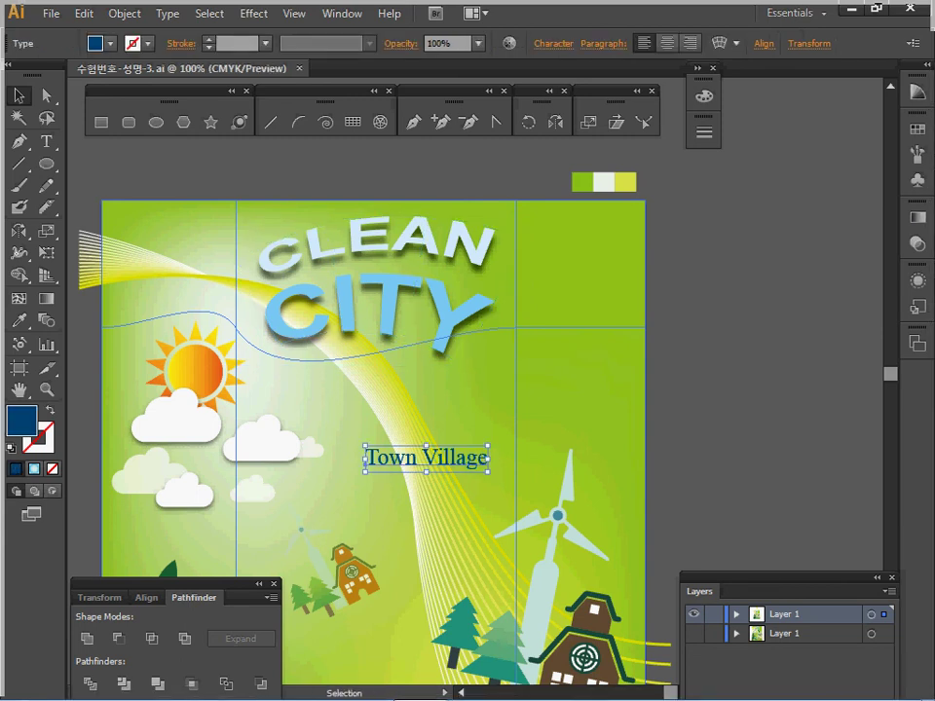
{"action": "left_click", "coordinate": [123, 13]}
{"action": "mouse_move", "coordinate": [224, 445]}
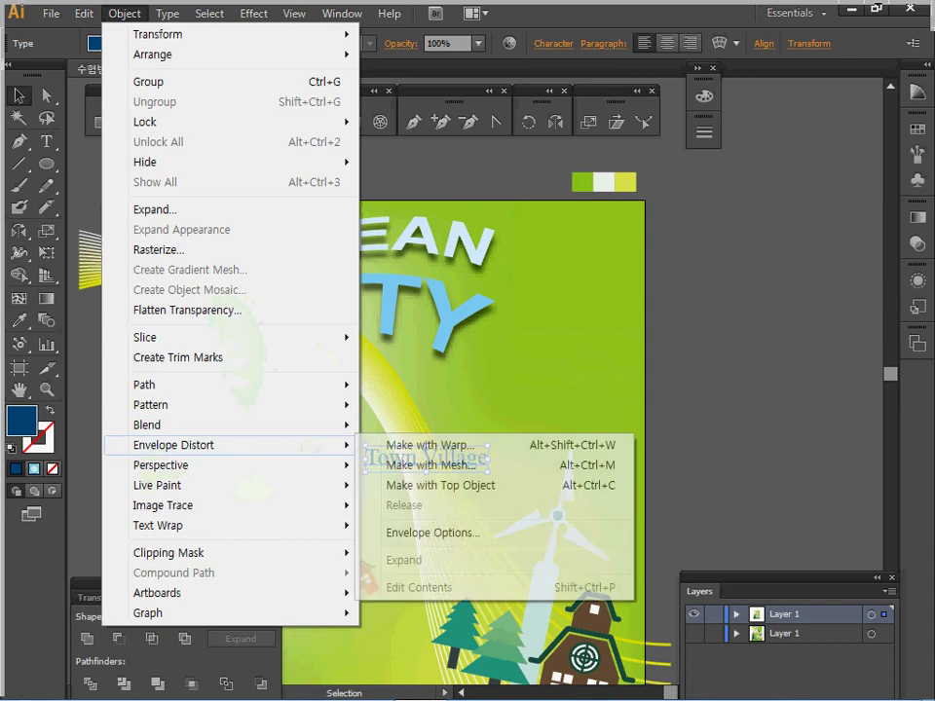
{"action": "left_click", "coordinate": [429, 445]}
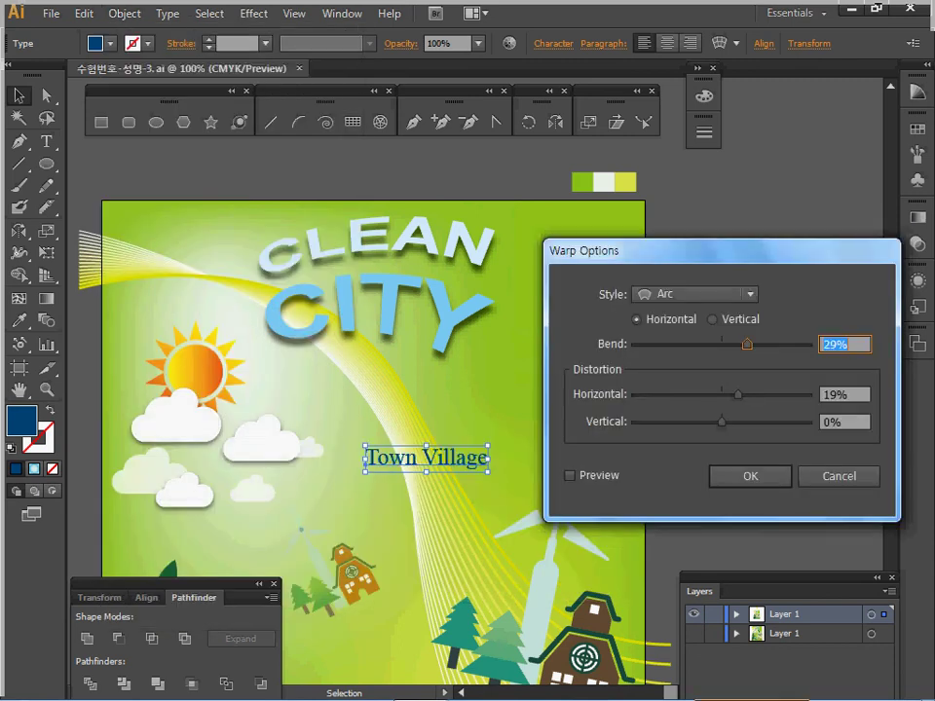
{"action": "left_click_drag", "start_coordinate": [681, 250], "coordinate": [693, 197]}
{"action": "left_click", "coordinate": [582, 421]}
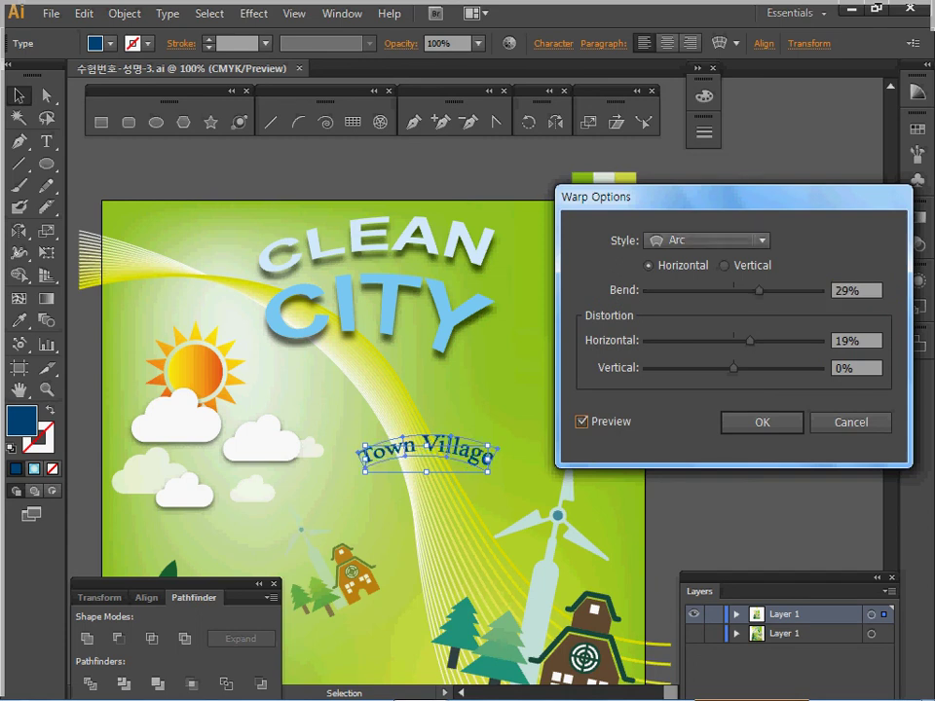
- Set the Town Village warp to a -15% bend and 0% horizontal distortion, and apply it
{"action": "left_click", "coordinate": [759, 292]}
{"action": "type", "text": "-15"}
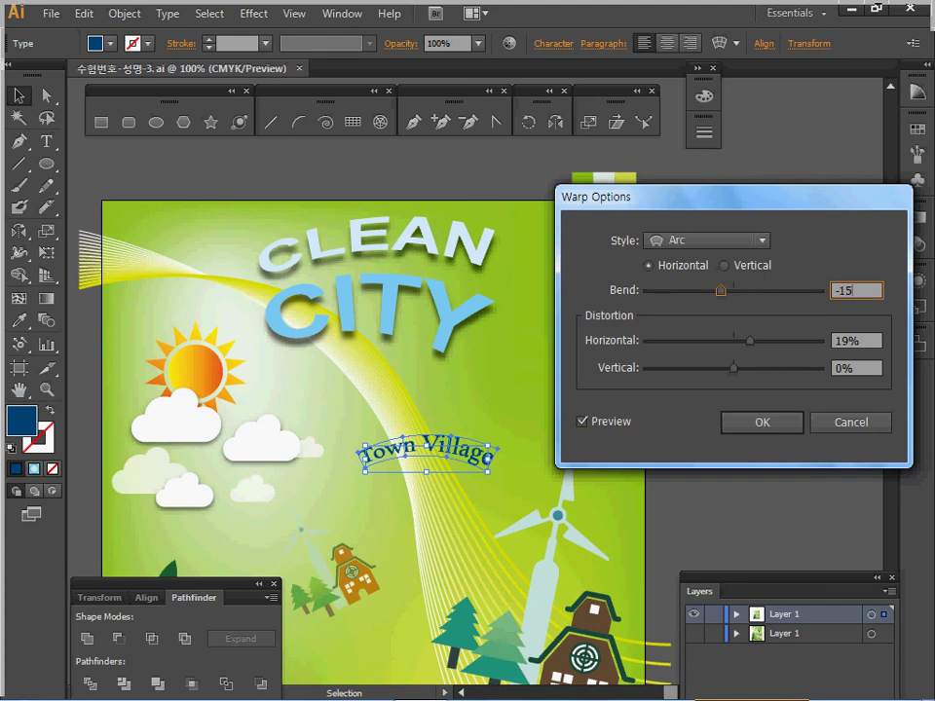
{"action": "key", "text": "Tab"}
{"action": "type", "text": "0"}
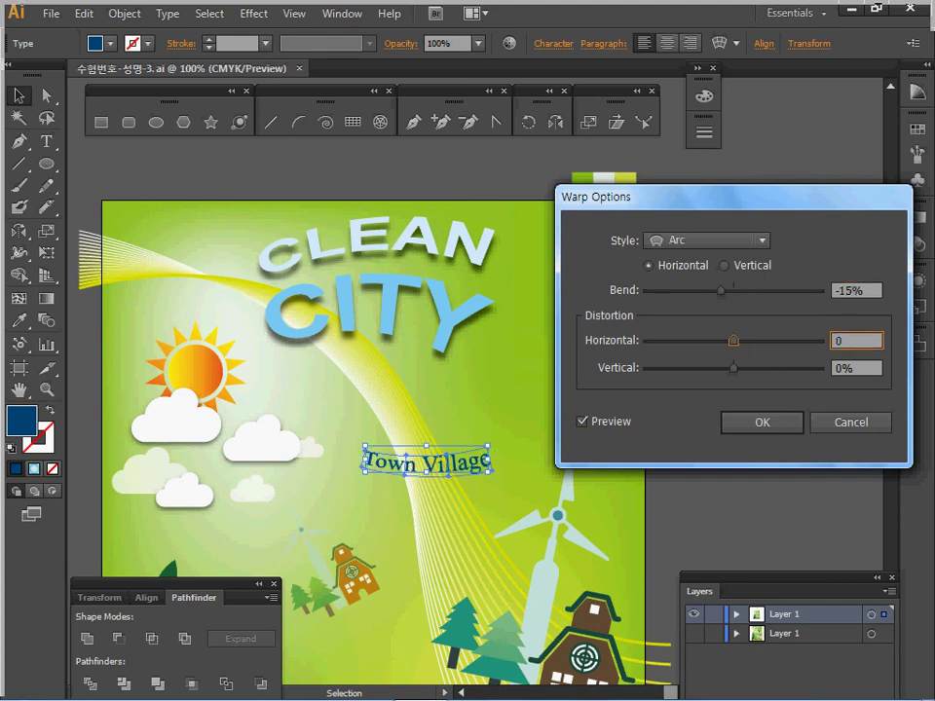
{"action": "key", "text": "Tab"}
{"action": "key", "text": "Return"}
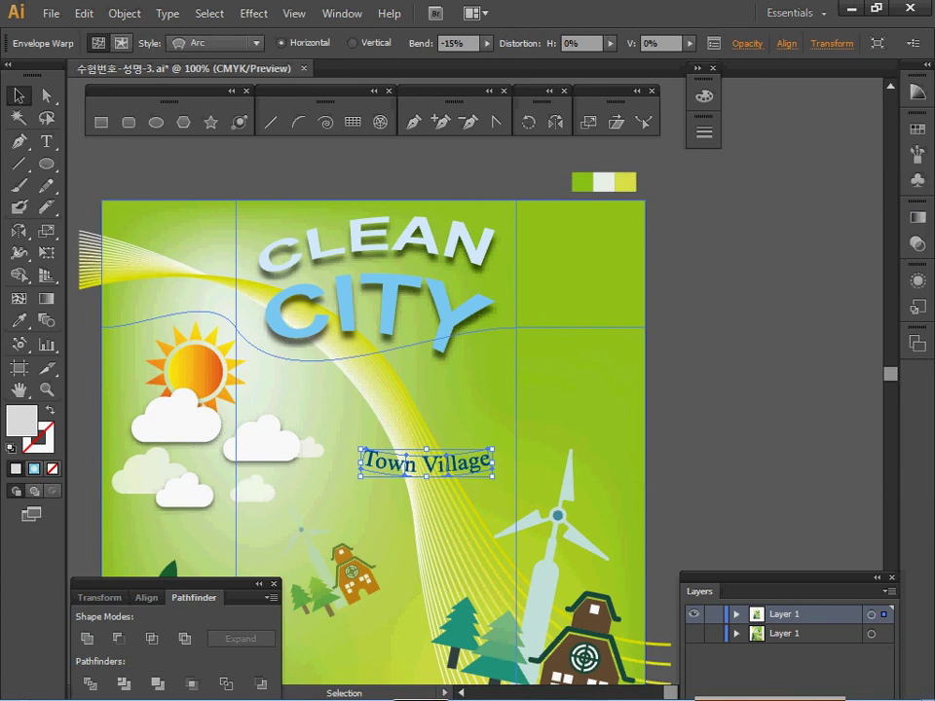
- Rotate the warped Town Village text clockwise to a steep downward slope and place it along the yellow wave's right edge
{"action": "left_click_drag", "start_coordinate": [498, 439], "coordinate": [486, 514]}
{"action": "left_click_drag", "start_coordinate": [438, 461], "coordinate": [486, 455]}
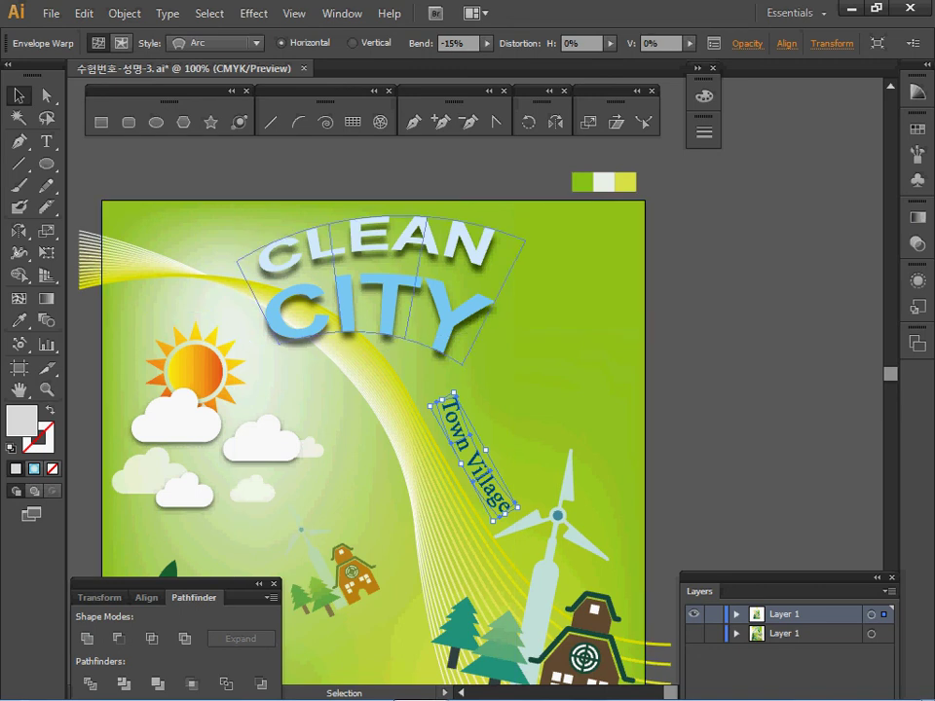
- Move the warped CLEAN CITY title slightly down and to the right on the poster
{"action": "left_click_drag", "start_coordinate": [333, 310], "coordinate": [336, 331]}
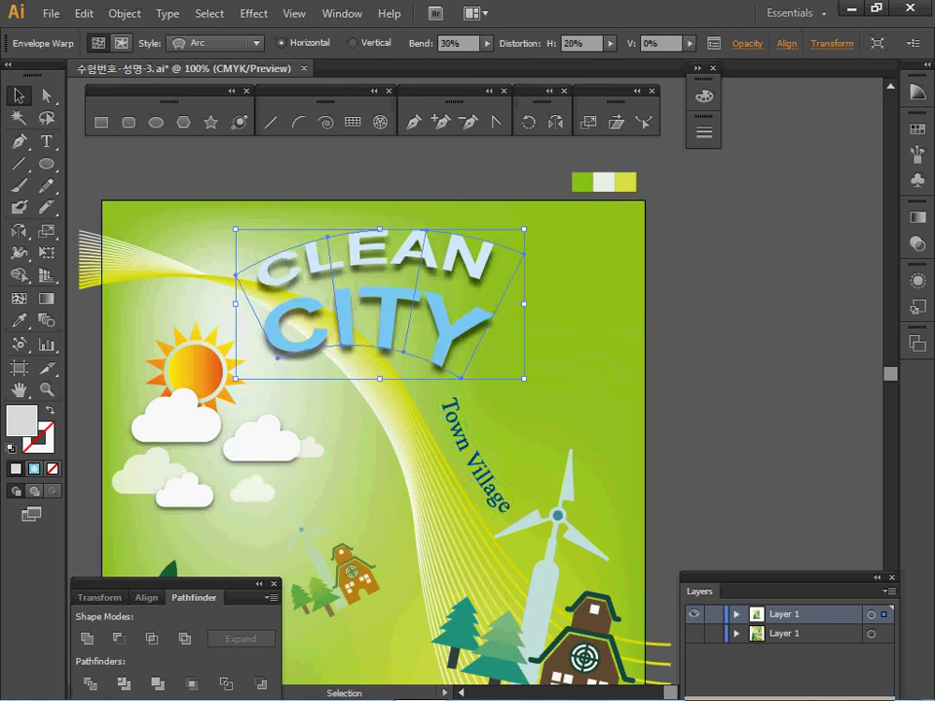
{"action": "left_click_drag", "start_coordinate": [402, 322], "coordinate": [417, 323]}
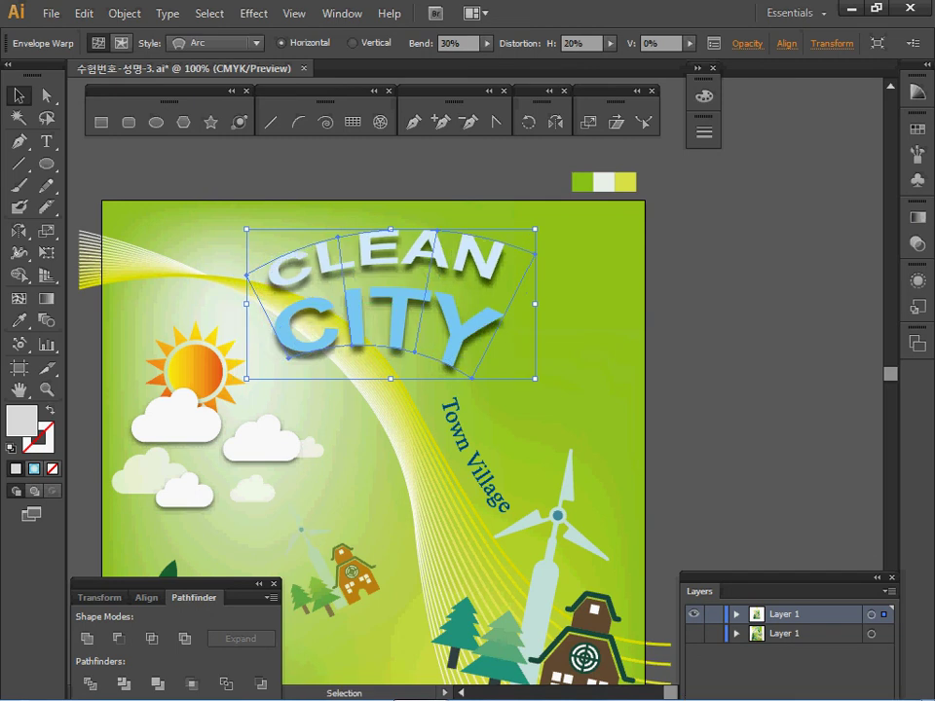
- Cut the white ECO life text from below the artboard and paste it back on top of the artwork
{"action": "left_click", "coordinate": [424, 484], "text": "ctrl+alt"}
{"action": "left_click", "coordinate": [445, 522], "text": "ctrl+alt"}
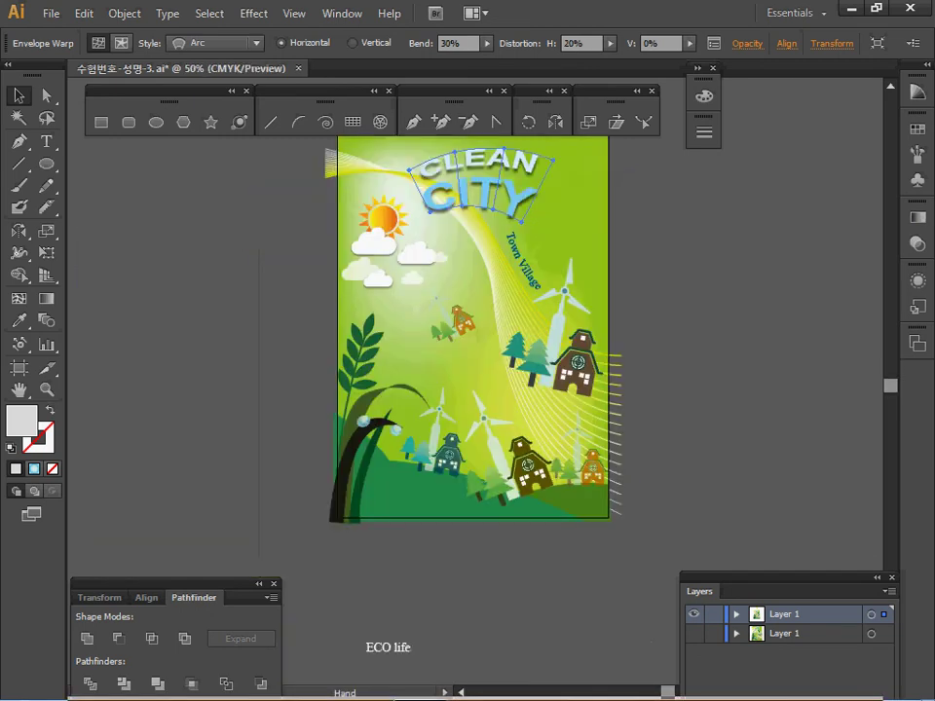
{"action": "left_click_drag", "start_coordinate": [452, 567], "coordinate": [428, 493]}
{"action": "left_click", "coordinate": [429, 493], "text": "ctrl"}
{"action": "left_click", "coordinate": [390, 490]}
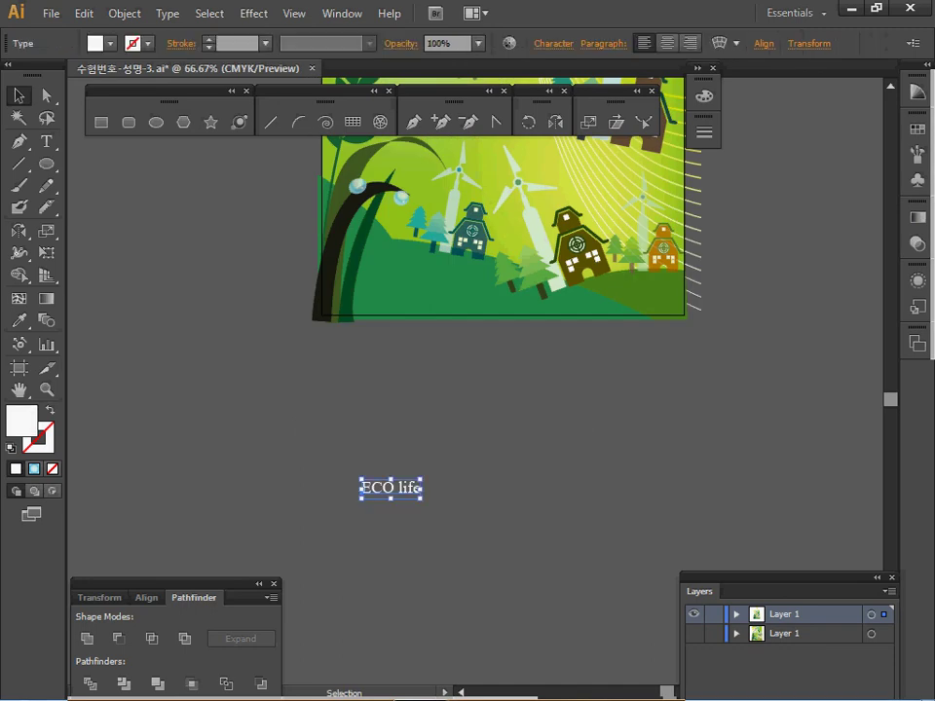
{"action": "key", "text": "Delete"}
{"action": "left_click", "coordinate": [440, 358], "text": "ctrl"}
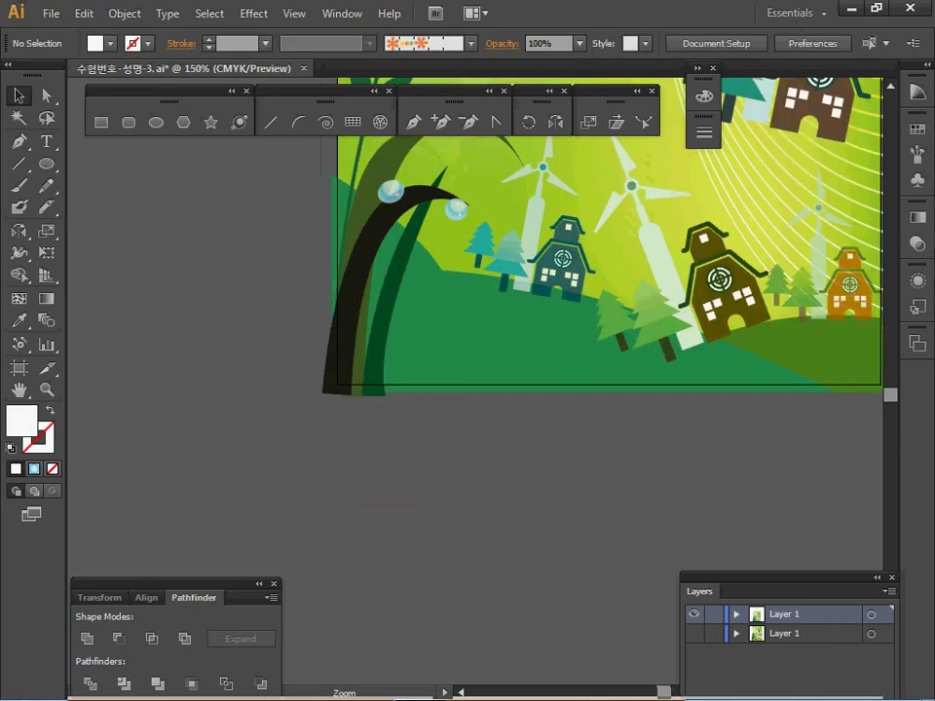
{"action": "key", "text": "ctrl+v"}
- Place the ECO life text on the dark green hill beside the grass blades, deselect it, and save the document
{"action": "left_click_drag", "start_coordinate": [482, 378], "coordinate": [525, 371]}
{"action": "key", "text": "ctrl+minus"}
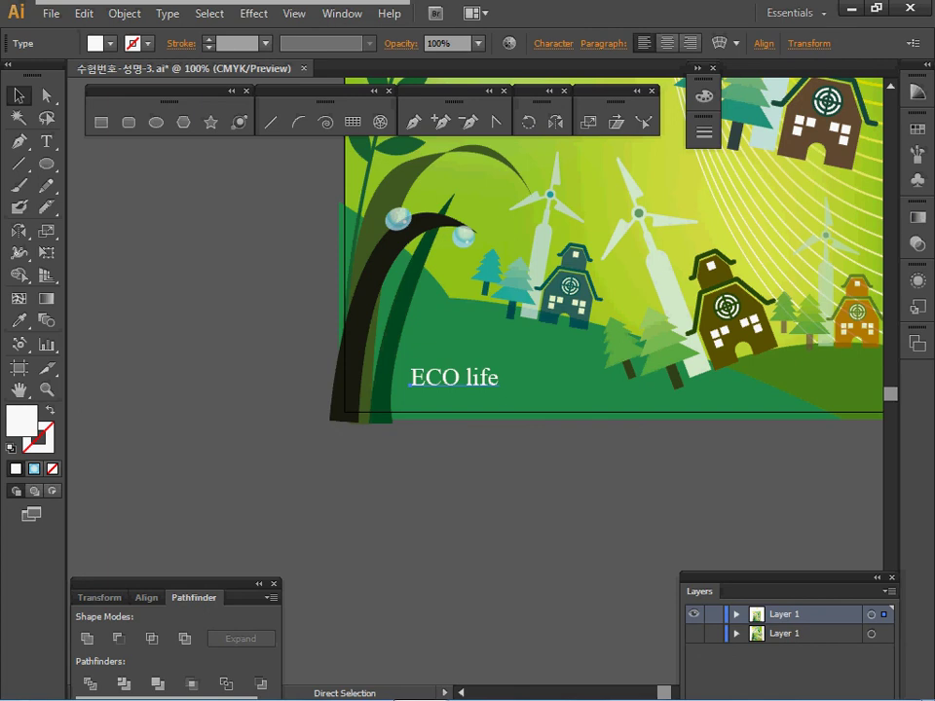
{"action": "left_click_drag", "start_coordinate": [470, 373], "coordinate": [370, 433]}
{"action": "left_click", "coordinate": [504, 362], "text": "ctrl+alt"}
{"action": "key", "text": "ctrl+shift+a"}
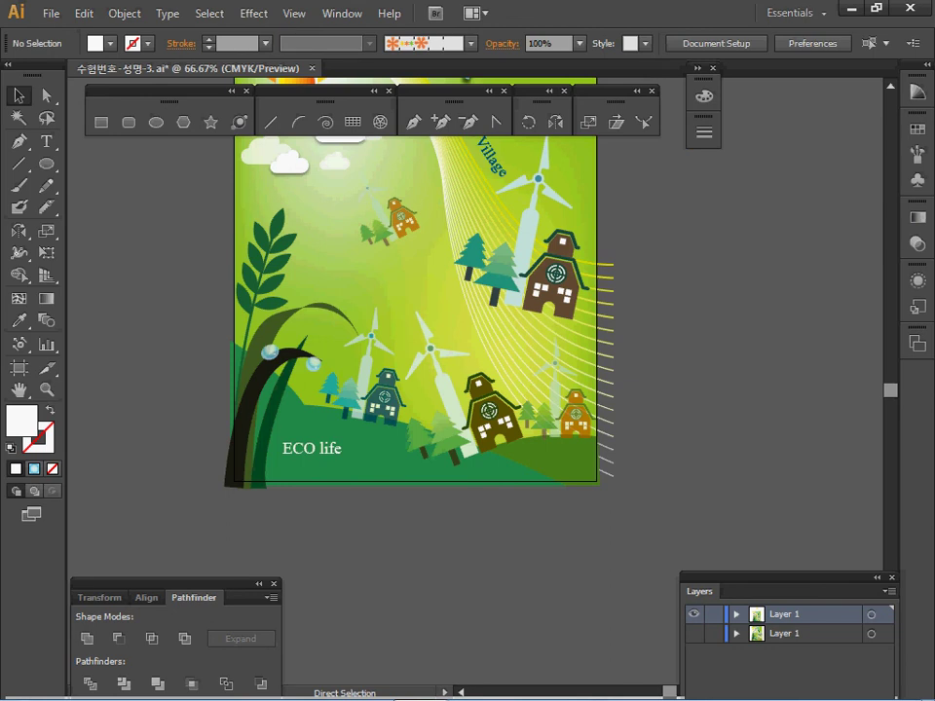
{"action": "key", "text": "ctrl+s"}
- Open the Borders_Novelty brush library
{"action": "left_click_drag", "start_coordinate": [370, 402], "coordinate": [371, 432]}
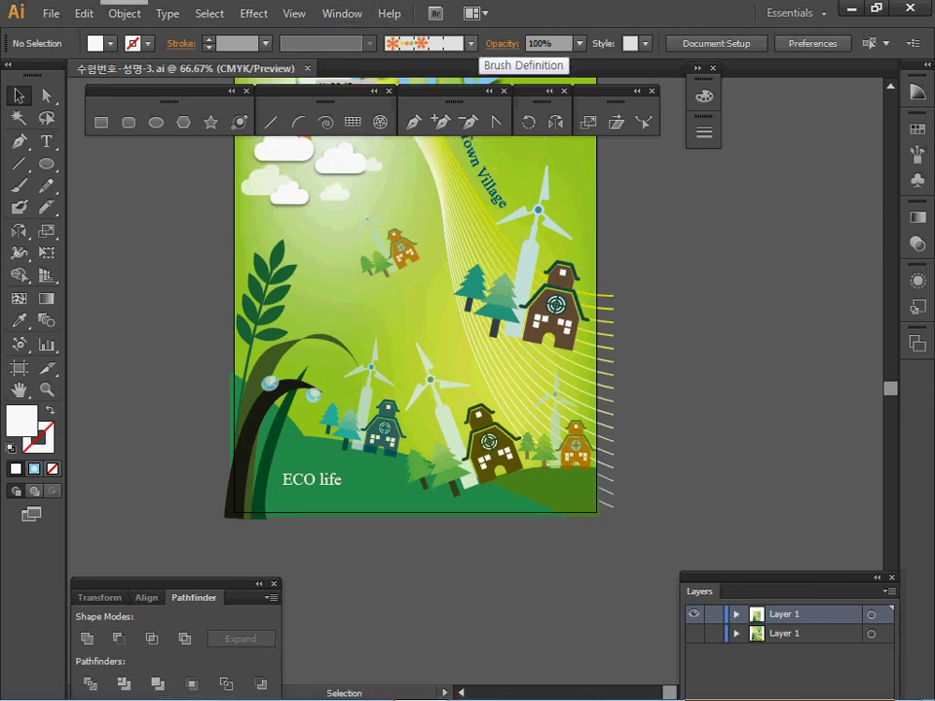
{"action": "left_click", "coordinate": [471, 43]}
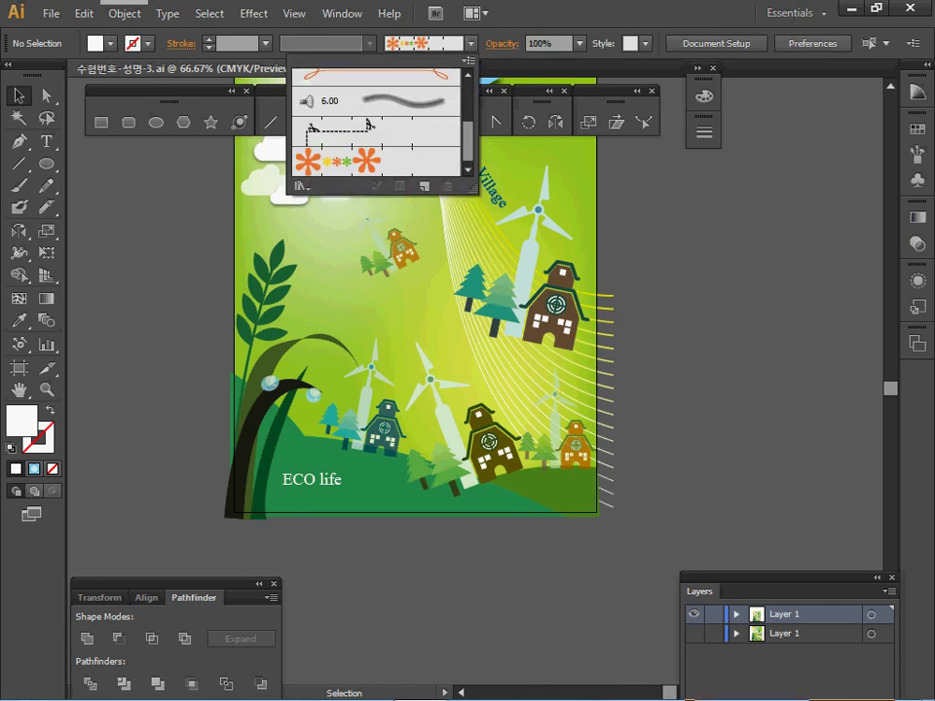
{"action": "left_click", "coordinate": [303, 185]}
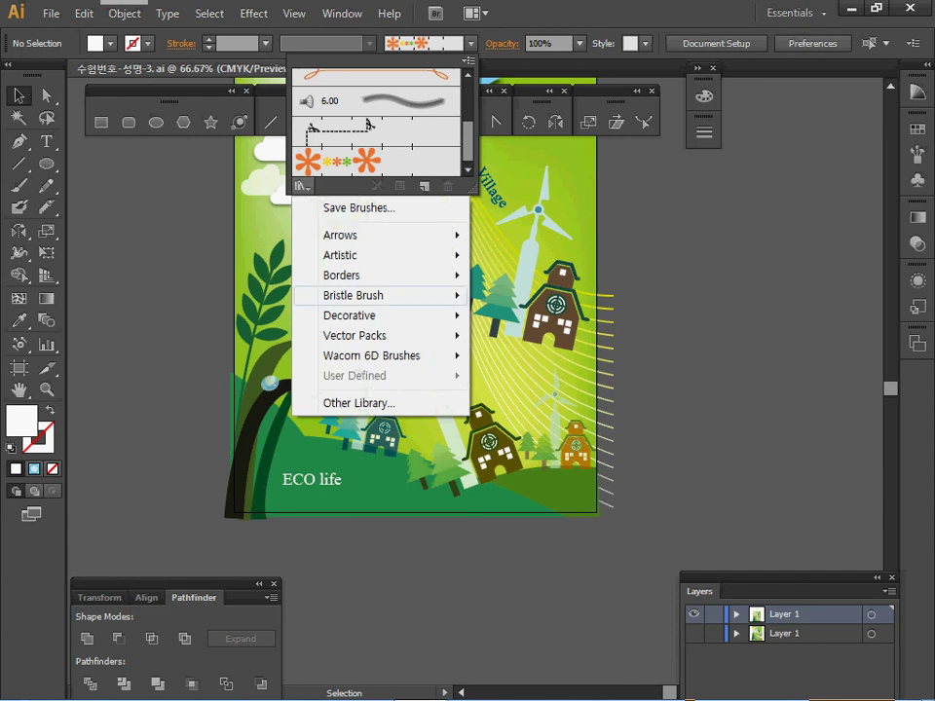
{"action": "mouse_move", "coordinate": [353, 295]}
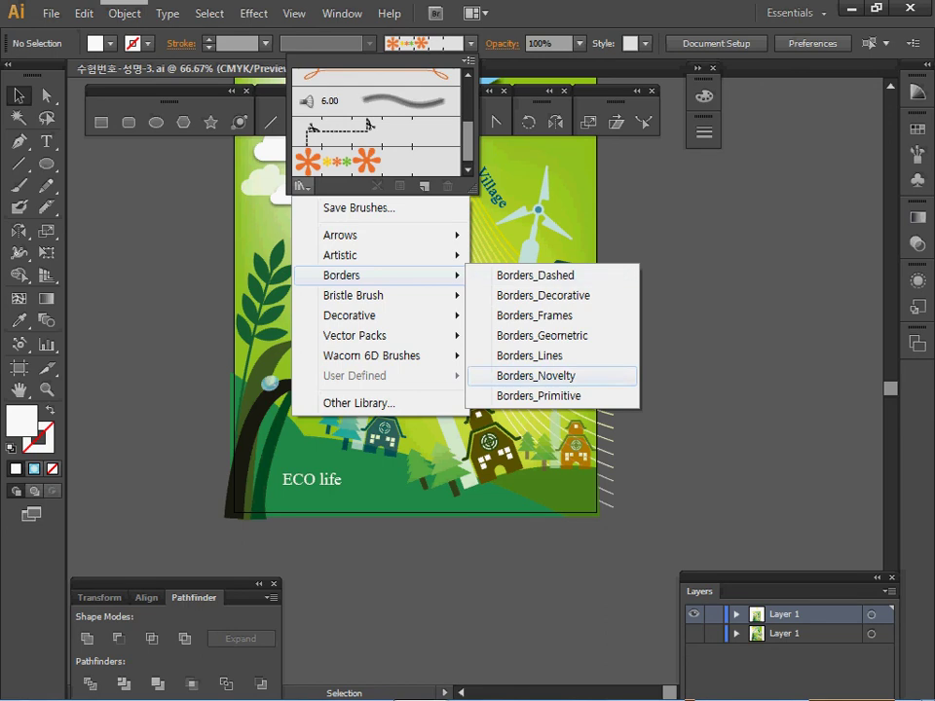
{"action": "left_click", "coordinate": [536, 375]}
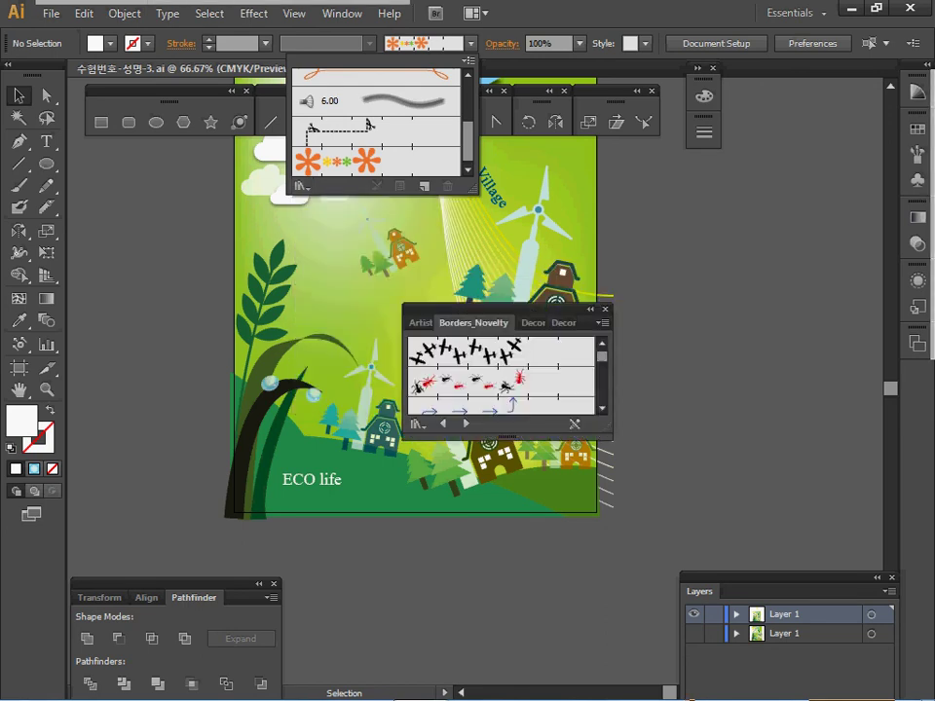
{"action": "left_click", "coordinate": [449, 306]}
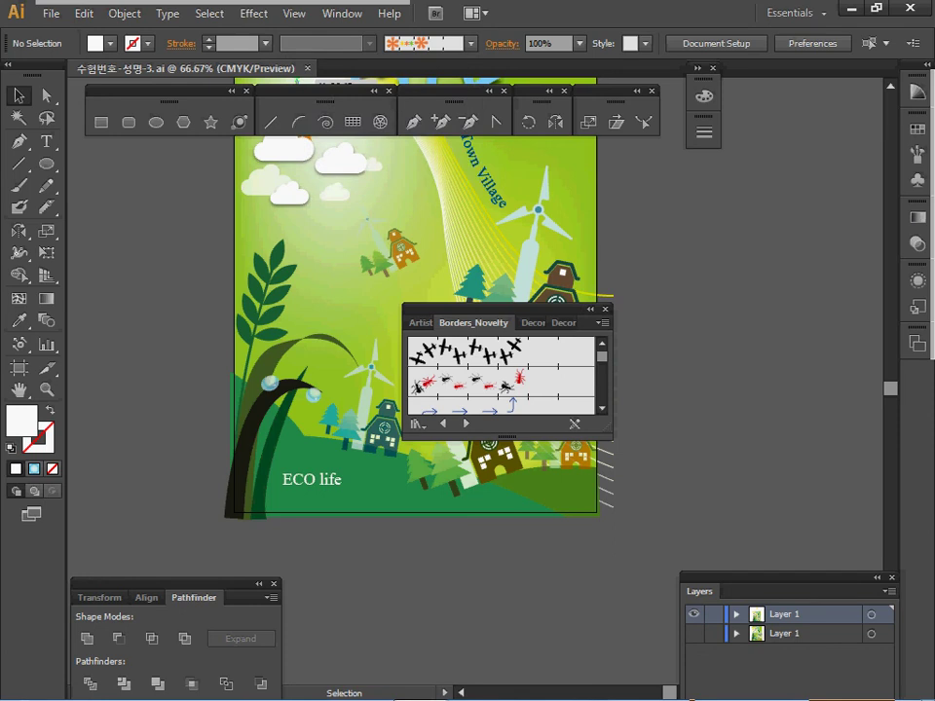
- Choose the Flowers pattern brush from the Borders_Novelty library, then close the library
{"action": "left_click_drag", "start_coordinate": [508, 438], "coordinate": [507, 650]}
{"action": "scroll", "coordinate": [502, 478], "scroll_direction": "down", "scroll_amount": 2}
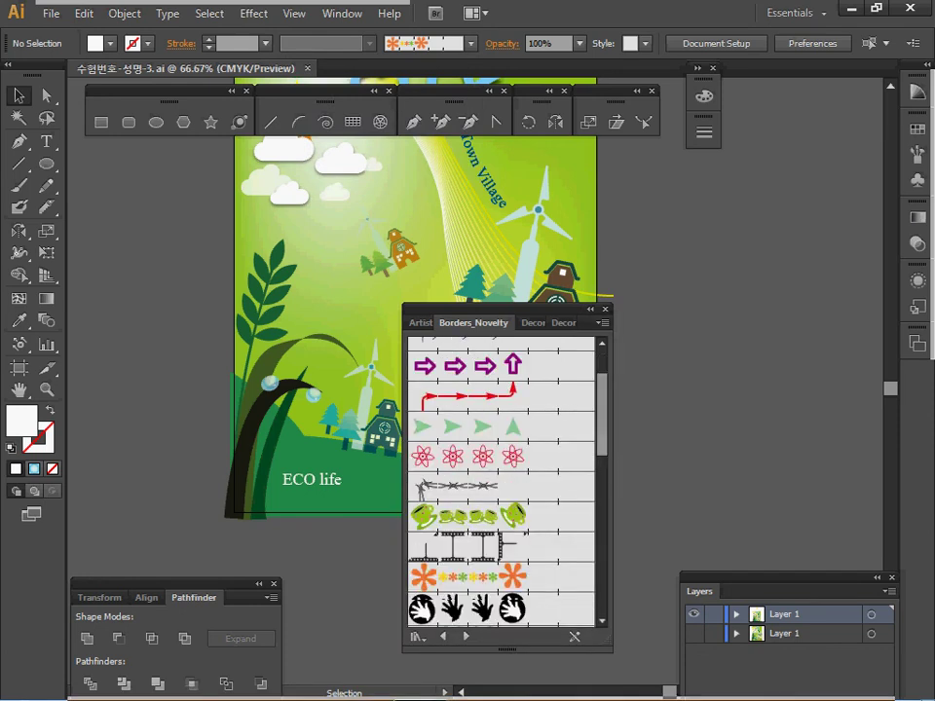
{"action": "scroll", "coordinate": [501, 478], "scroll_direction": "down", "scroll_amount": 4}
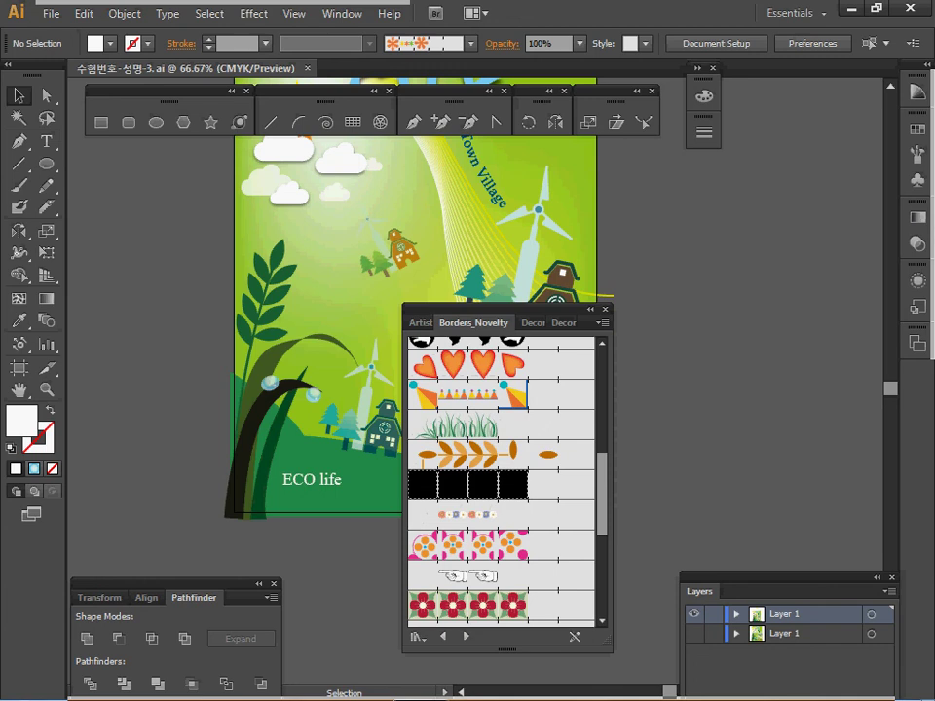
{"action": "scroll", "coordinate": [502, 477], "scroll_direction": "down", "scroll_amount": 5}
{"action": "scroll", "coordinate": [501, 477], "scroll_direction": "up", "scroll_amount": 4}
{"action": "scroll", "coordinate": [502, 478], "scroll_direction": "up", "scroll_amount": 6}
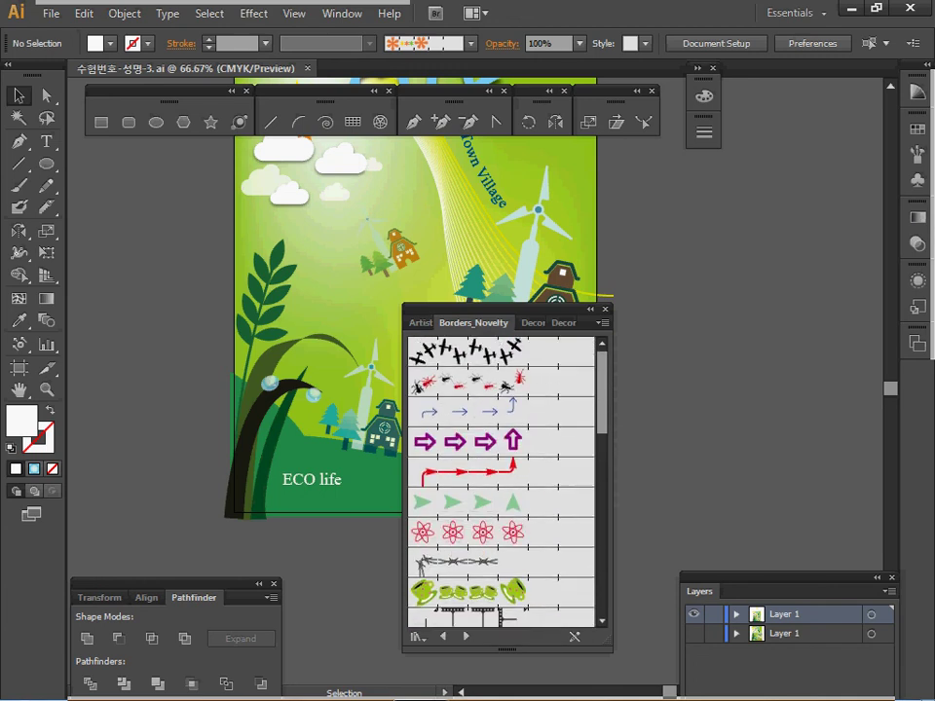
{"action": "scroll", "coordinate": [502, 483], "scroll_direction": "down", "scroll_amount": 6}
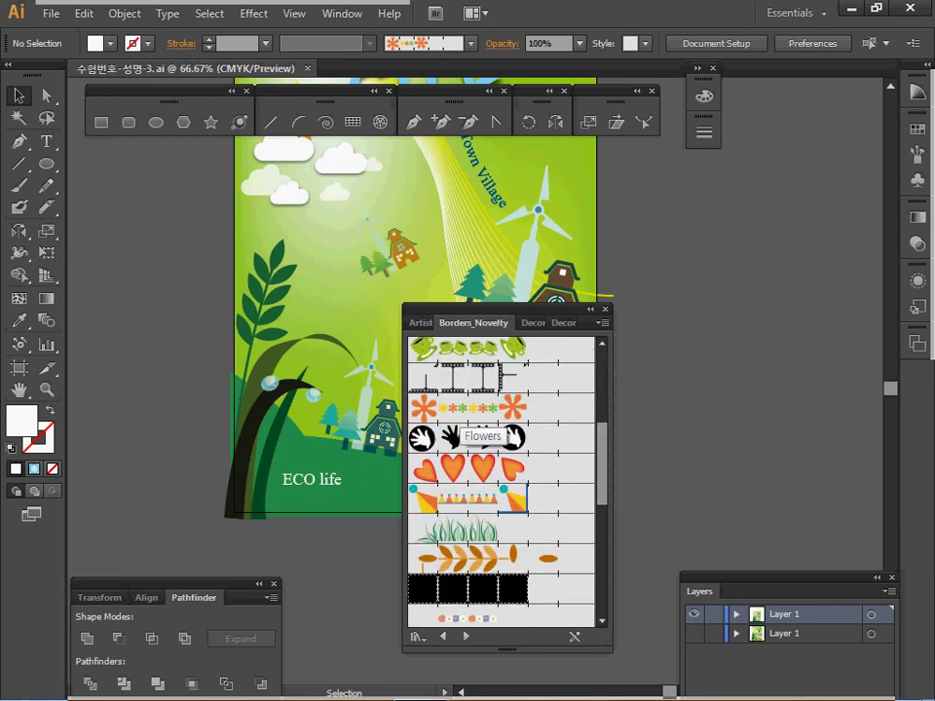
{"action": "left_click", "coordinate": [457, 407]}
{"action": "left_click_drag", "start_coordinate": [526, 308], "coordinate": [714, 272]}
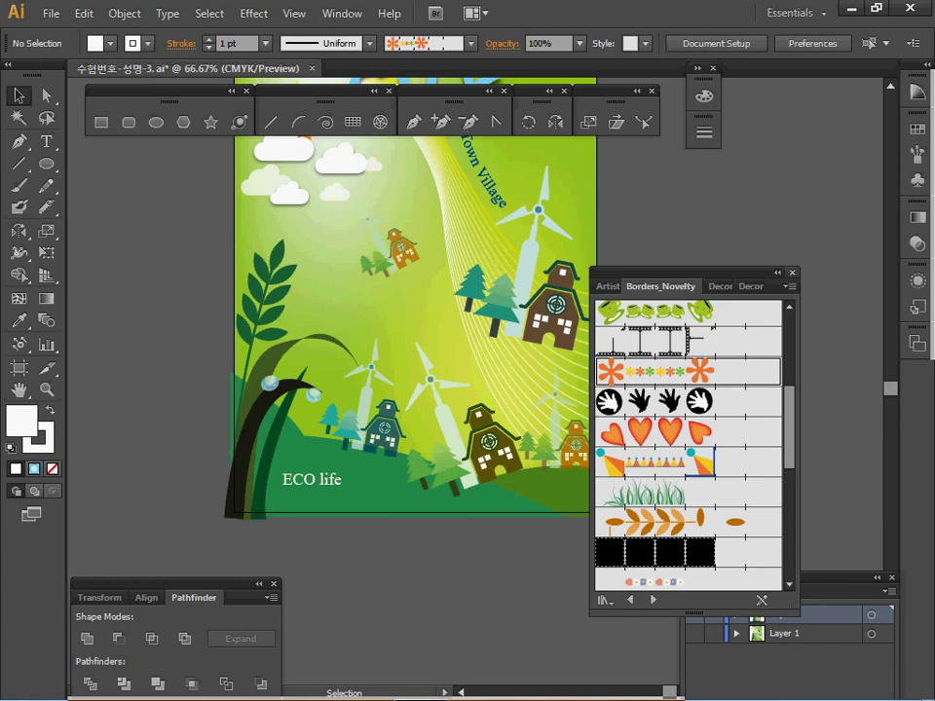
{"action": "left_click", "coordinate": [793, 272]}
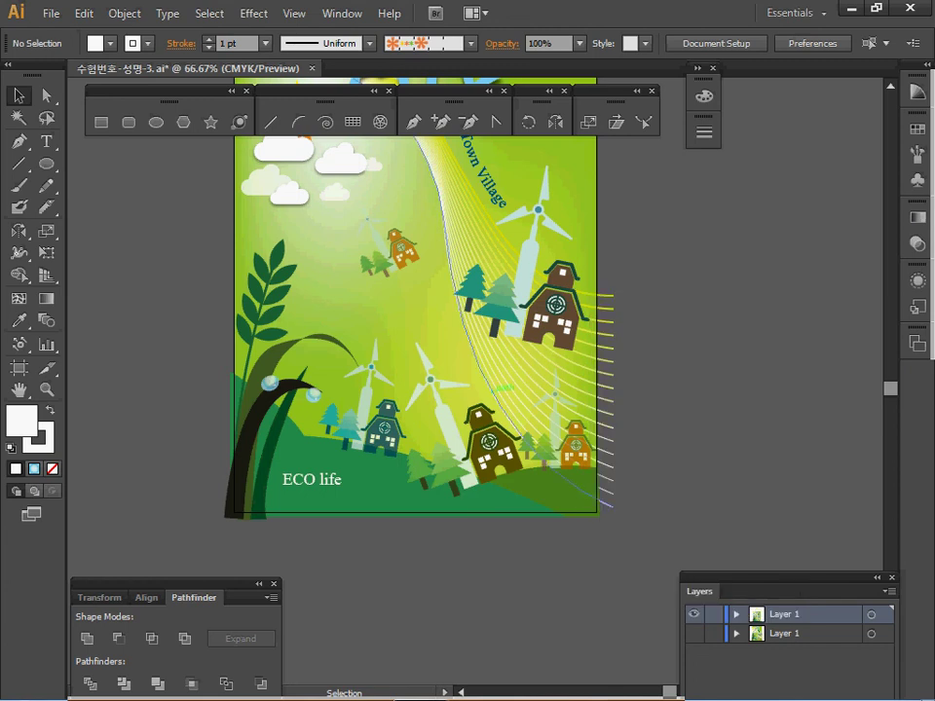
- Draw a horizontal line along the poster's bottom, extending past both page edges, and apply the Flowers brush to it
{"action": "left_click", "coordinate": [19, 164]}
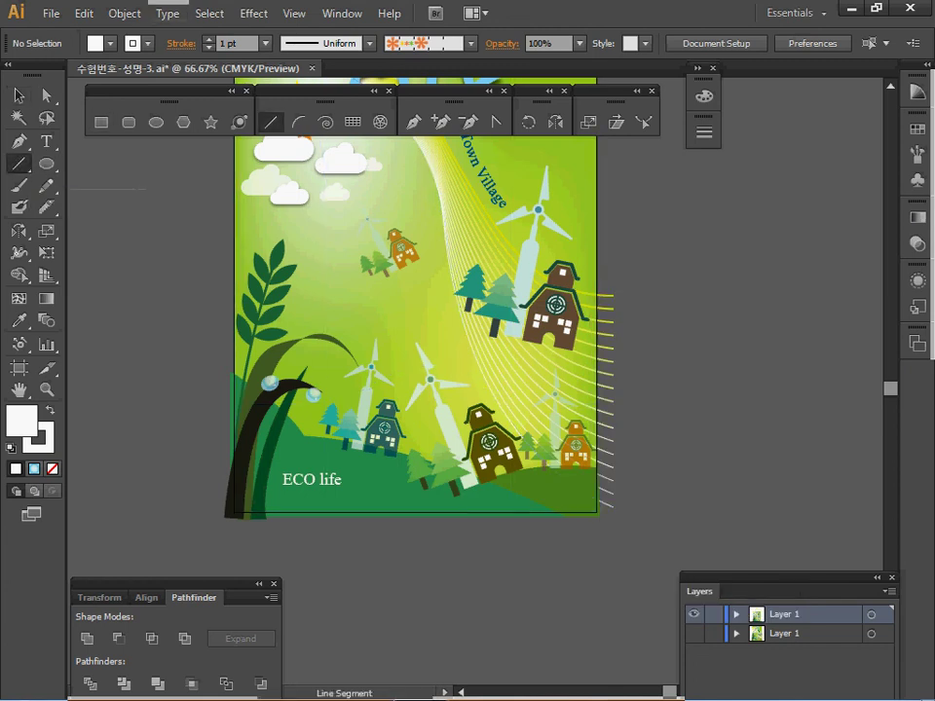
{"action": "mouse_move", "coordinate": [225, 499]}
{"action": "left_mouse_down"}
{"action": "mouse_move", "coordinate": [210, 502]}
{"action": "mouse_move", "coordinate": [560, 475]}
{"action": "mouse_move", "coordinate": [631, 498]}
{"action": "mouse_move", "coordinate": [623, 499]}
{"action": "left_mouse_up"}
{"action": "left_click", "coordinate": [470, 43]}
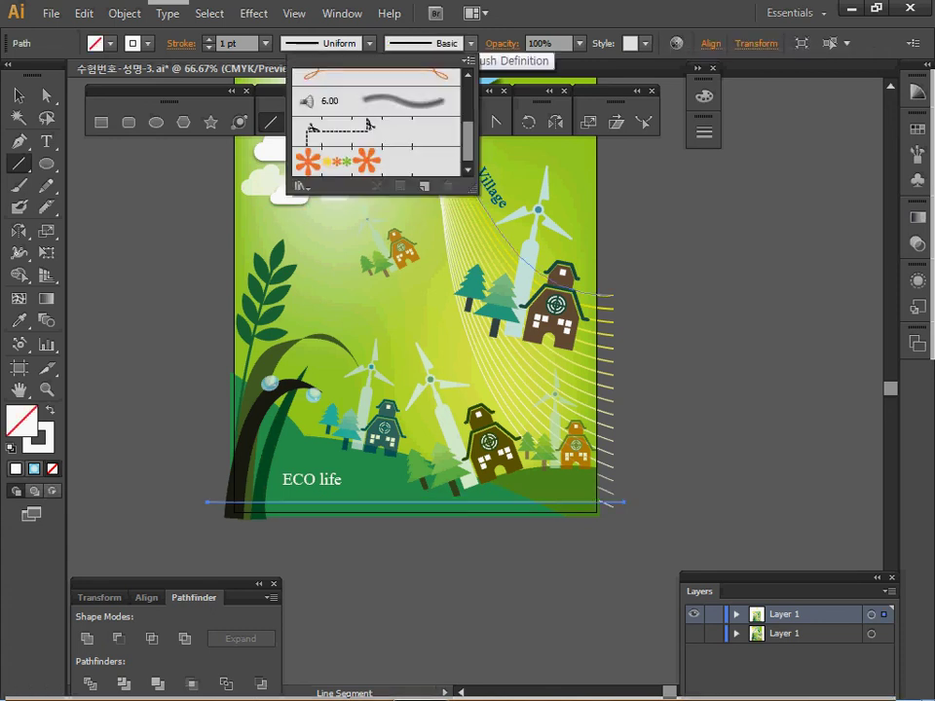
{"action": "left_click", "coordinate": [366, 161]}
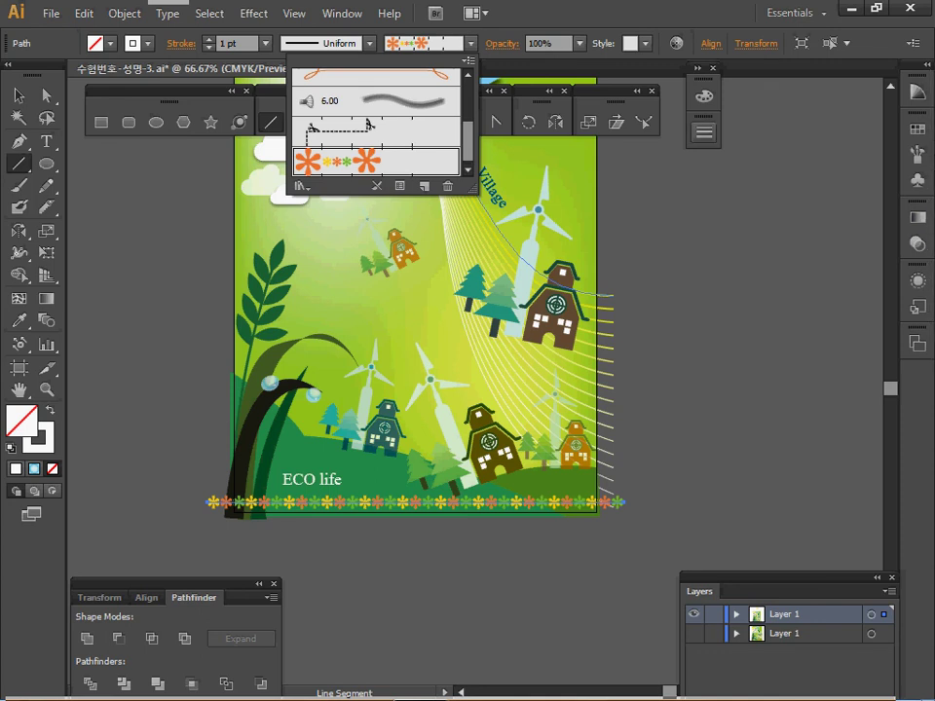
- Set the flower border line's stroke weight to 2 pt
{"action": "left_click", "coordinate": [704, 133]}
{"action": "left_click", "coordinate": [704, 133]}
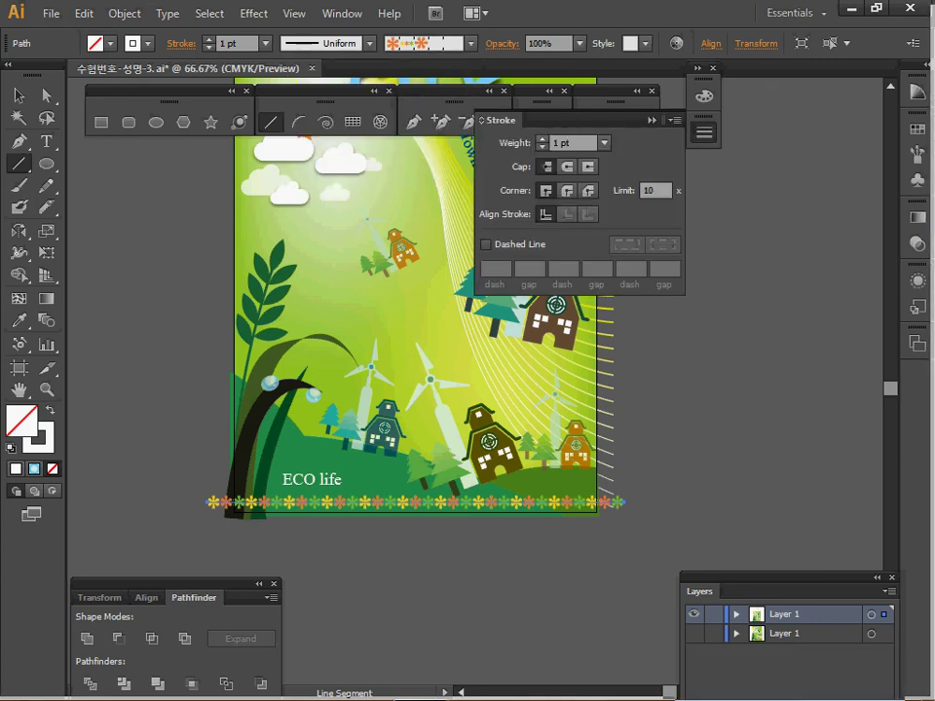
{"action": "left_click", "coordinate": [542, 139]}
{"action": "left_click", "coordinate": [704, 133]}
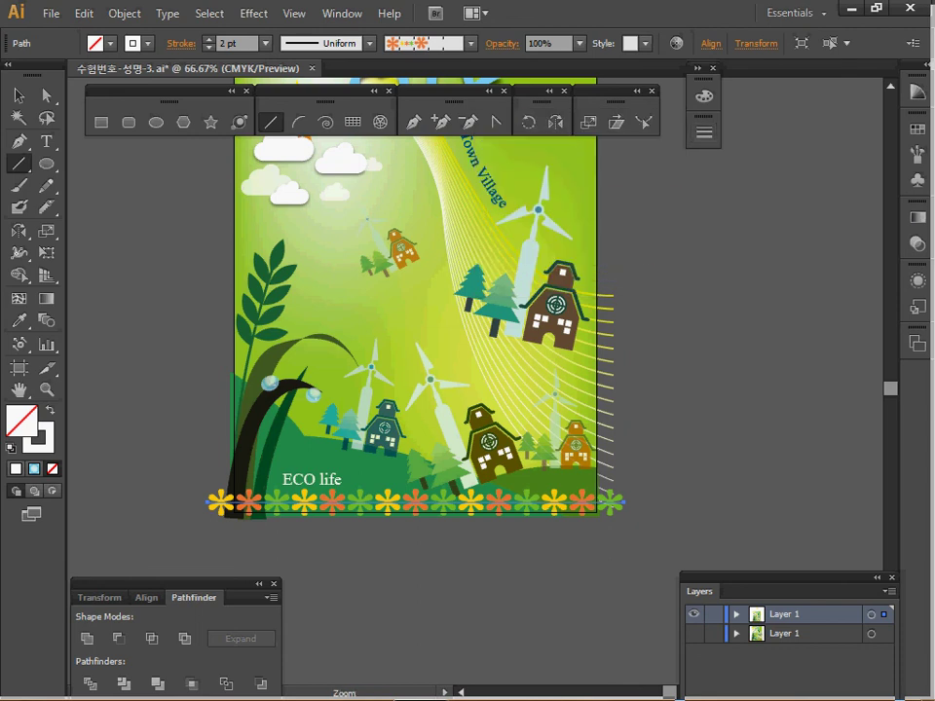
- Create a 210 x 297 mm rectangle starting at the artboard's top-left corner so it covers the whole page
{"action": "left_click", "coordinate": [462, 355], "text": "ctrl+alt"}
{"action": "left_click_drag", "start_coordinate": [461, 354], "coordinate": [393, 396]}
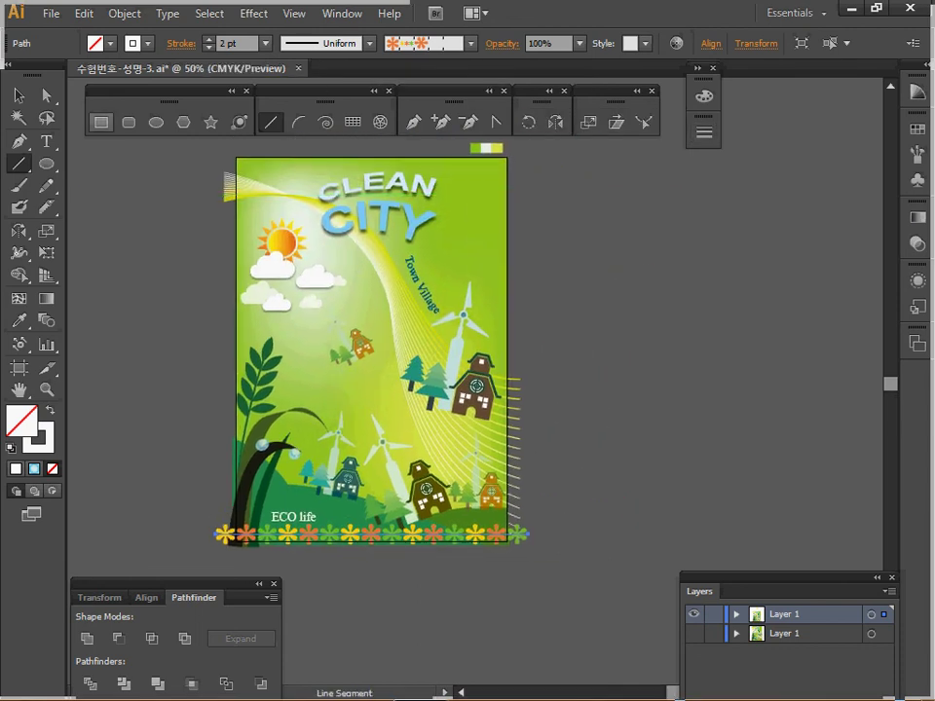
{"action": "left_click", "coordinate": [101, 122]}
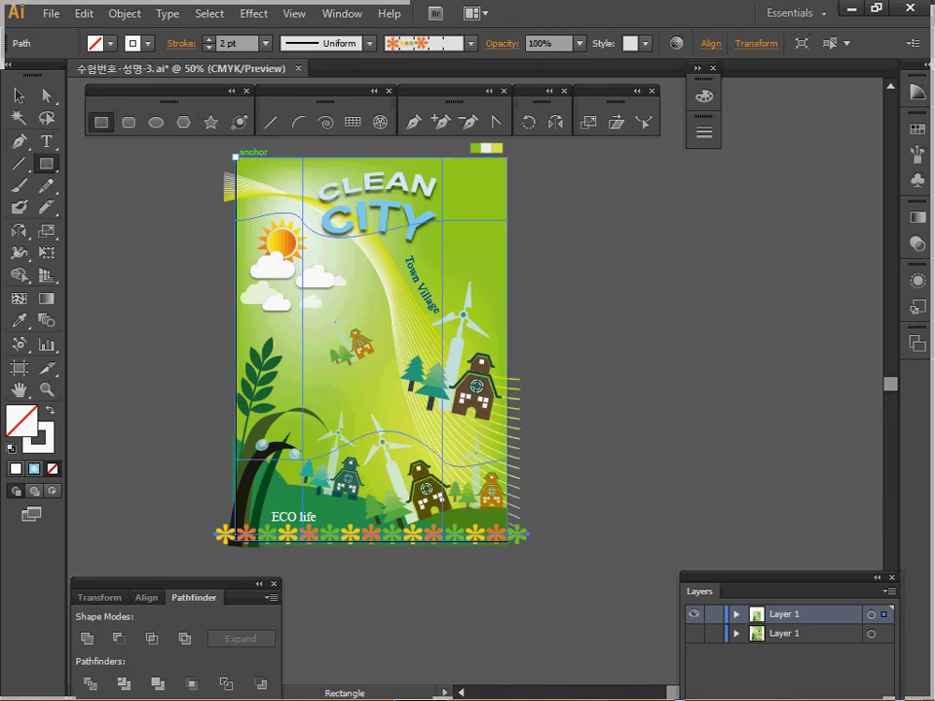
{"action": "left_click", "coordinate": [235, 155]}
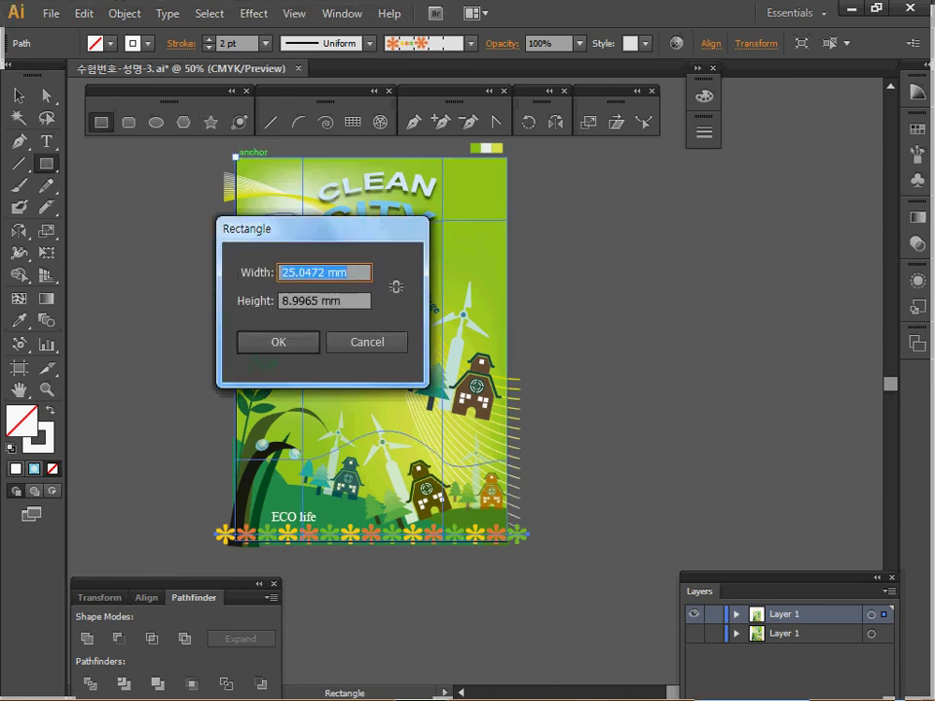
{"action": "type", "text": "210"}
{"action": "key", "text": "Tab"}
{"action": "type", "text": "297"}
{"action": "key", "text": "Return"}
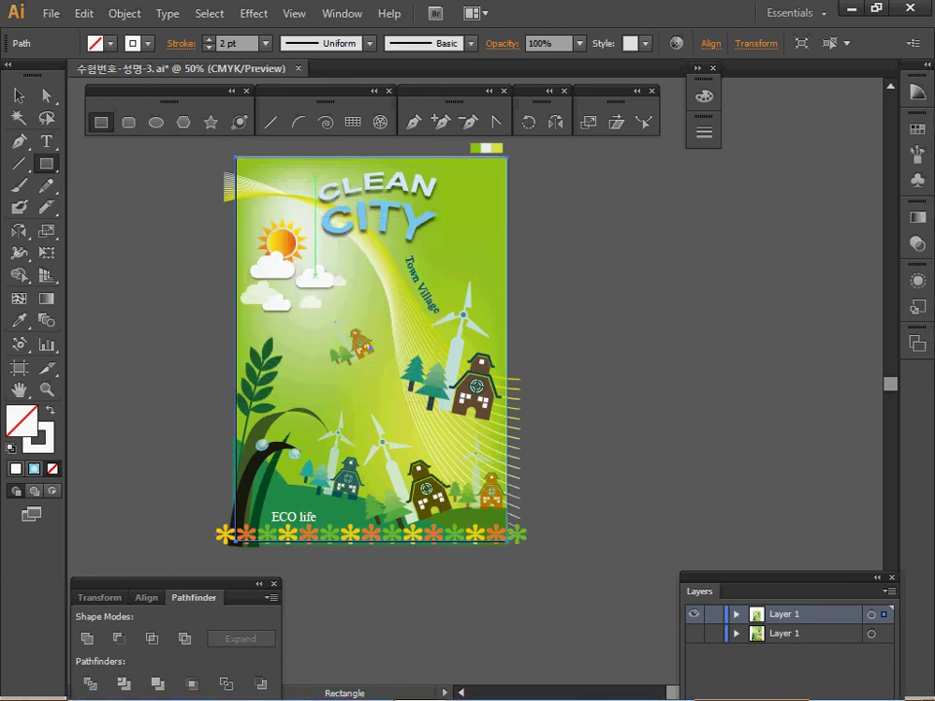
- Fill the page-sized rectangle with red
{"action": "left_click", "coordinate": [110, 43]}
{"action": "left_click", "coordinate": [76, 85]}
{"action": "left_click", "coordinate": [63, 71]}
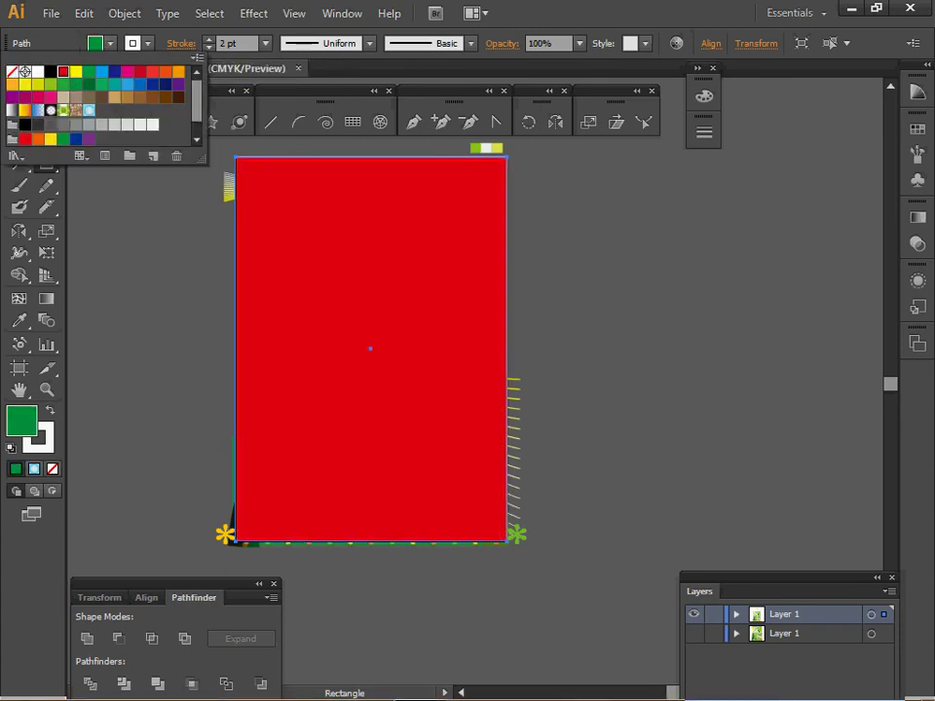
{"action": "key", "text": "Escape"}
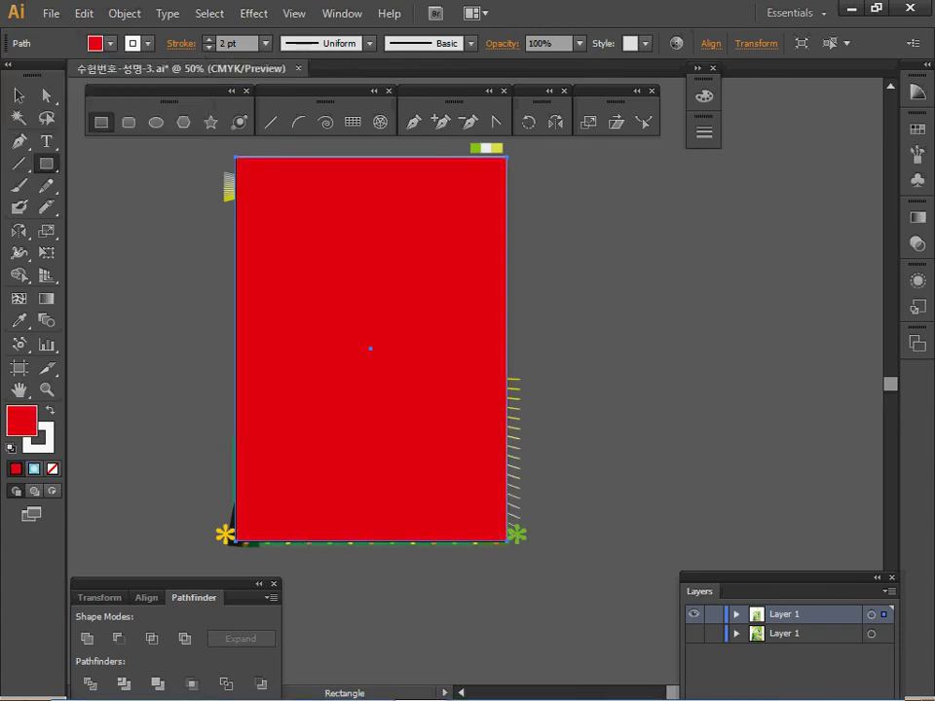
- Select all the artwork and make a clipping mask from the page-sized rectangle
{"action": "key", "text": "ctrl+a"}
{"action": "right_click", "coordinate": [386, 209]}
{"action": "left_click", "coordinate": [467, 315]}
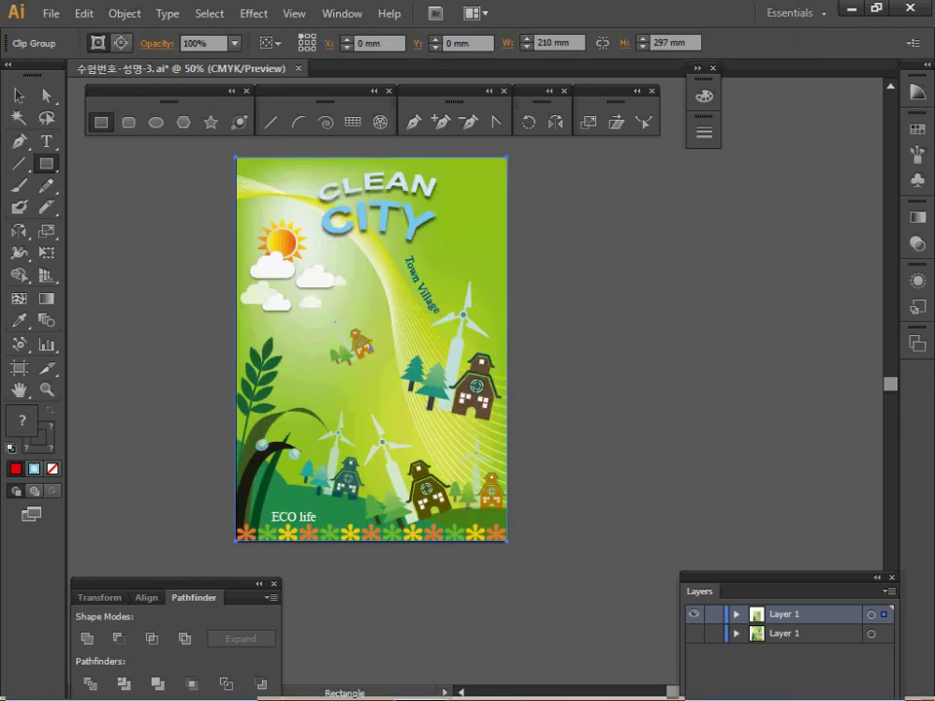